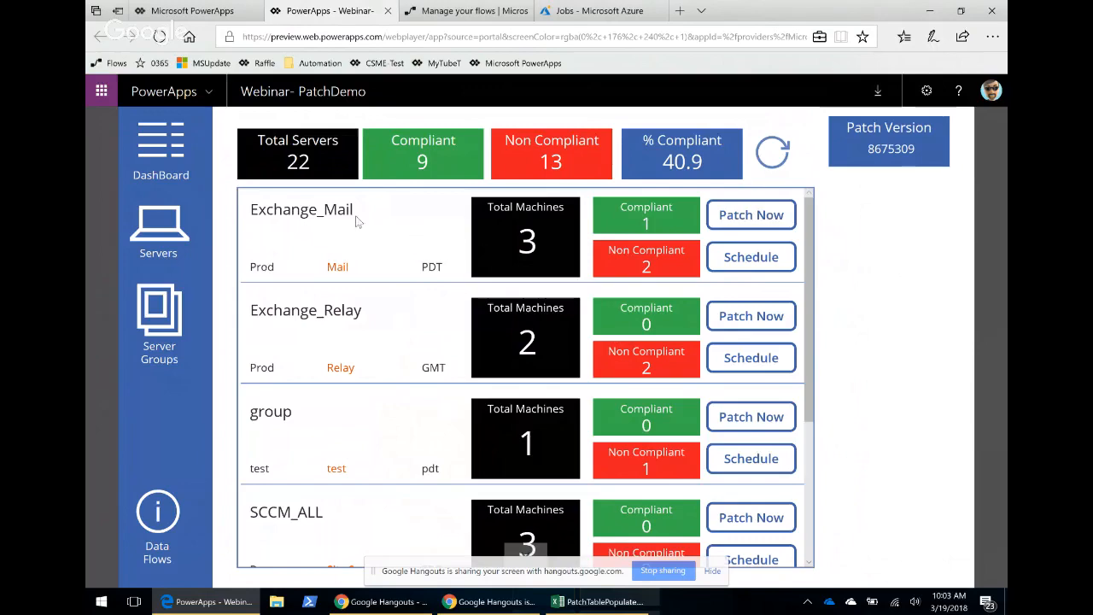
Open the Servers page and browse the device details list.
left_click(159, 232)
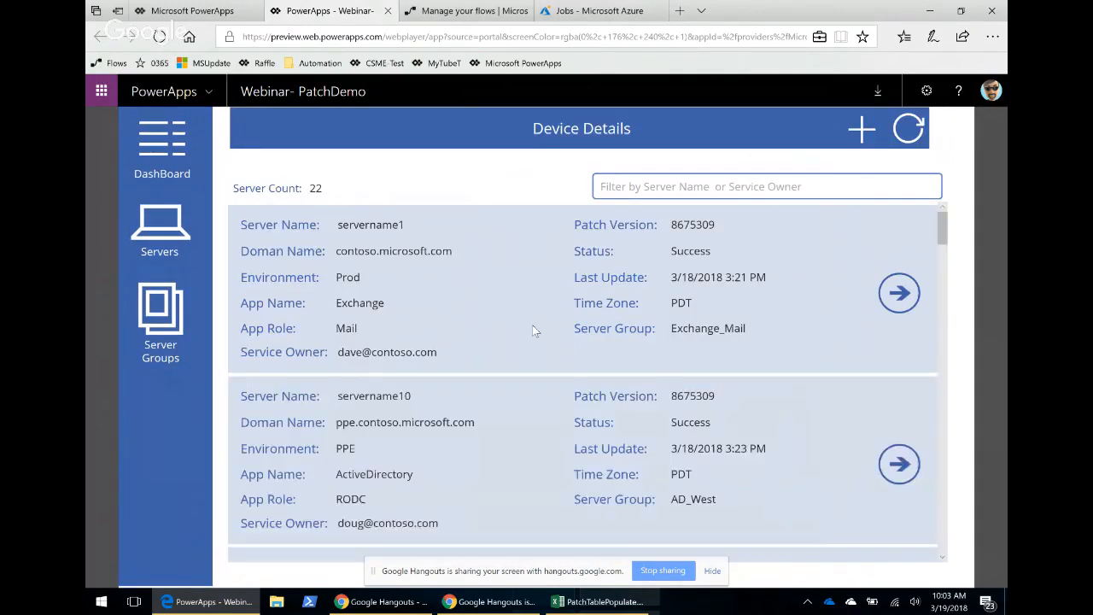
scroll(532, 324, "down", 3)
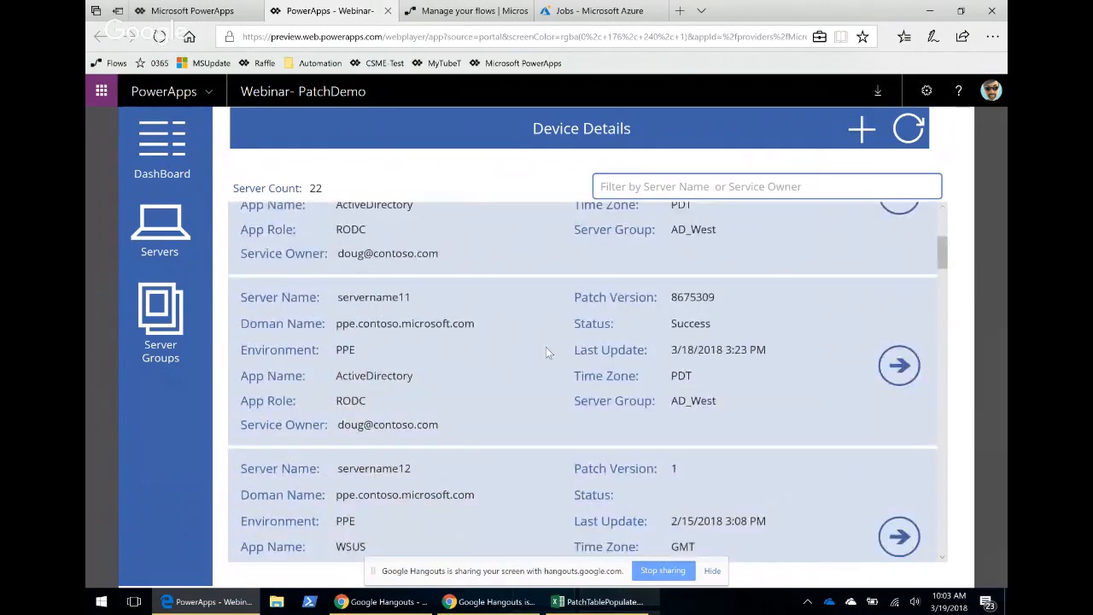
scroll(551, 324, "up", 2)
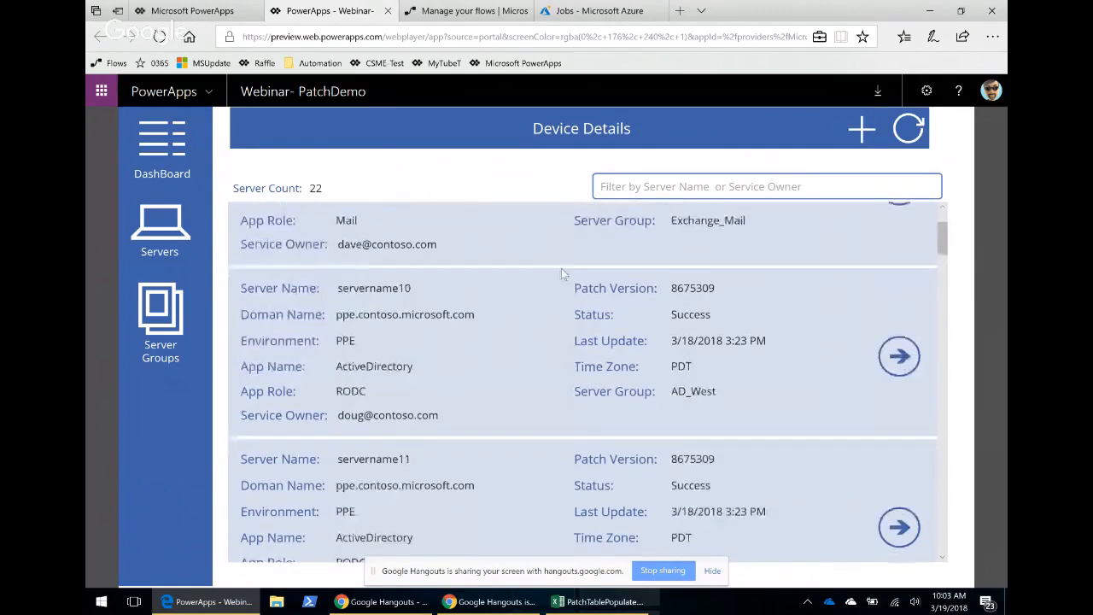
Open the Add Device form and go back to the device details list.
left_click(861, 128)
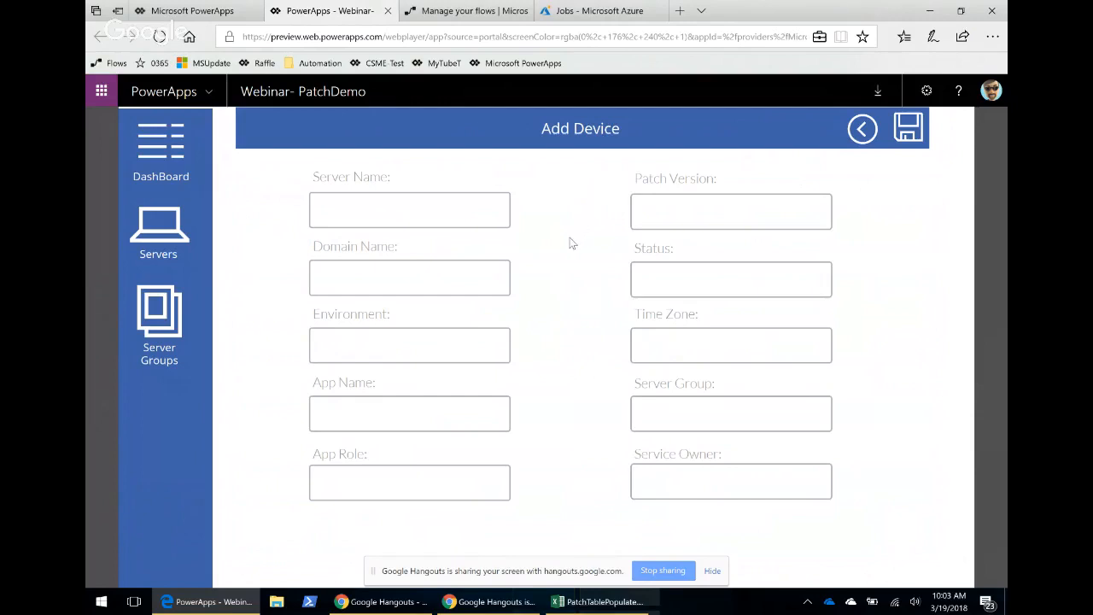
left_click(862, 128)
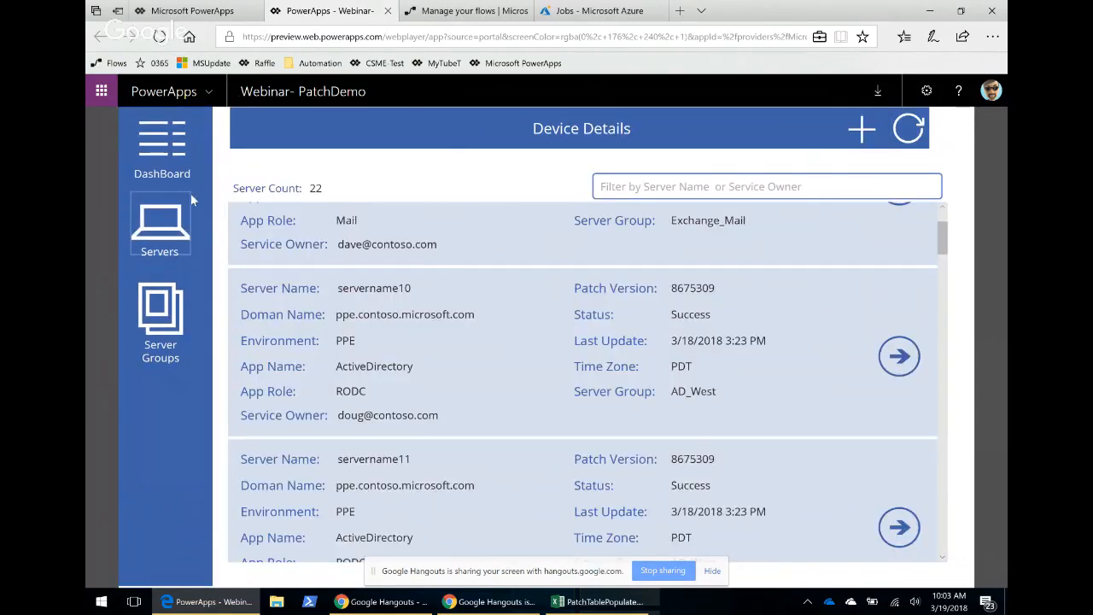
Return to the dashboard and open the non-compliant servers of the Exchange_Mail group.
left_click(162, 145)
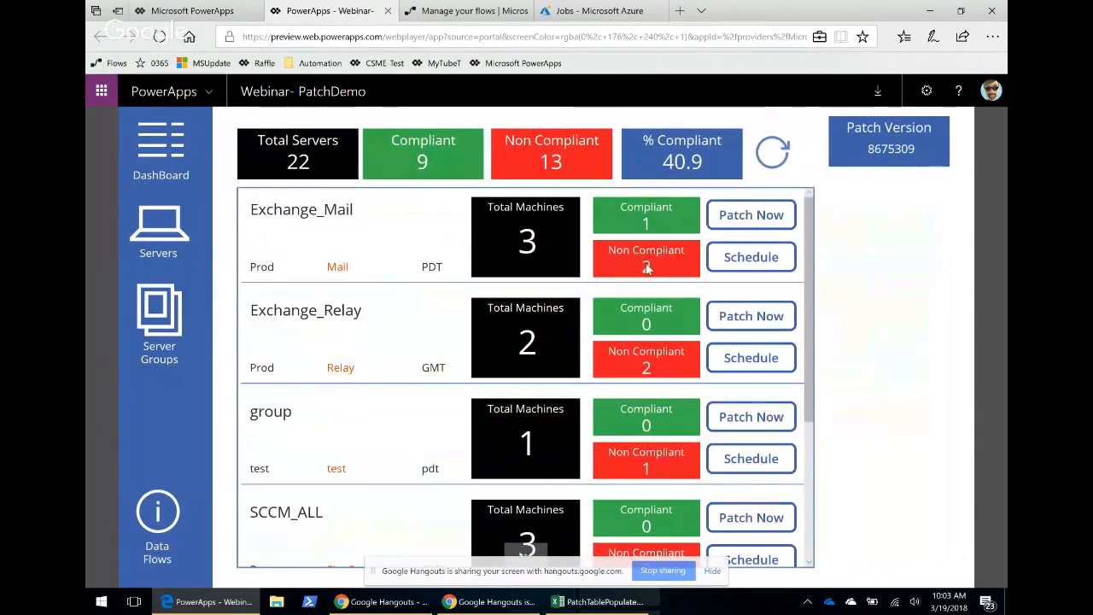
left_click(683, 271)
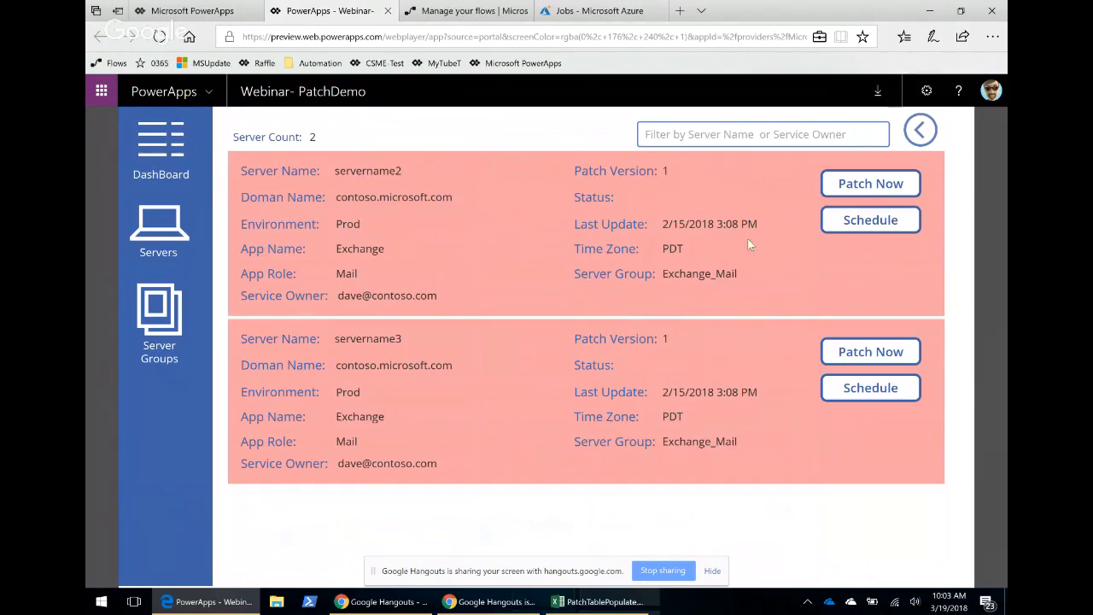
Open Server Groups and view the servers of Exchange_Relay, Sccm_All, AD_West and AD_East.
left_click(158, 320)
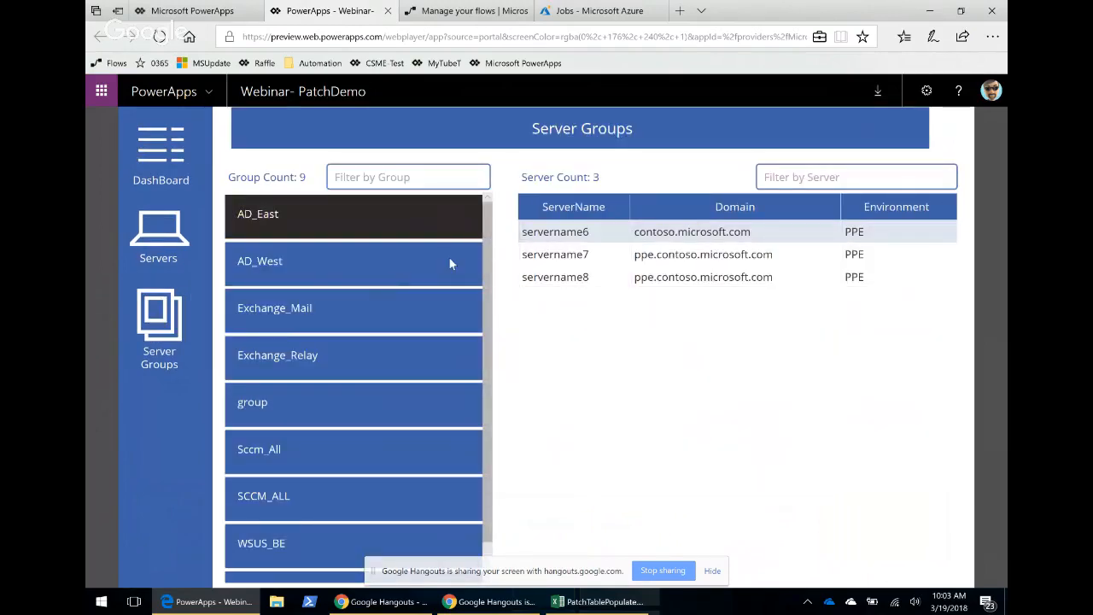
left_click(398, 356)
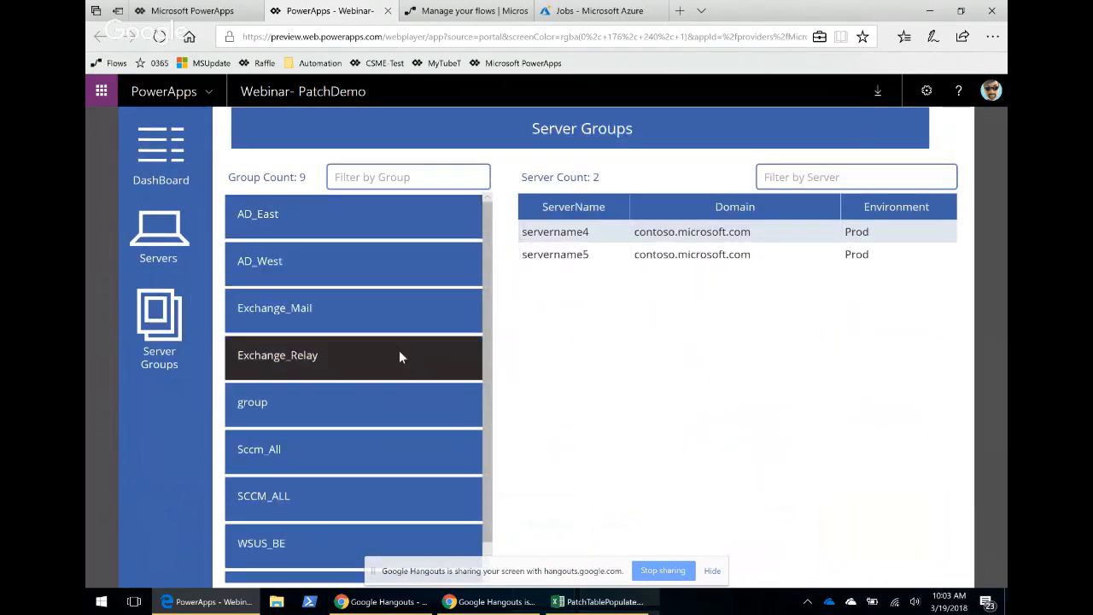
scroll(401, 346, "down", 1)
left_click(344, 420)
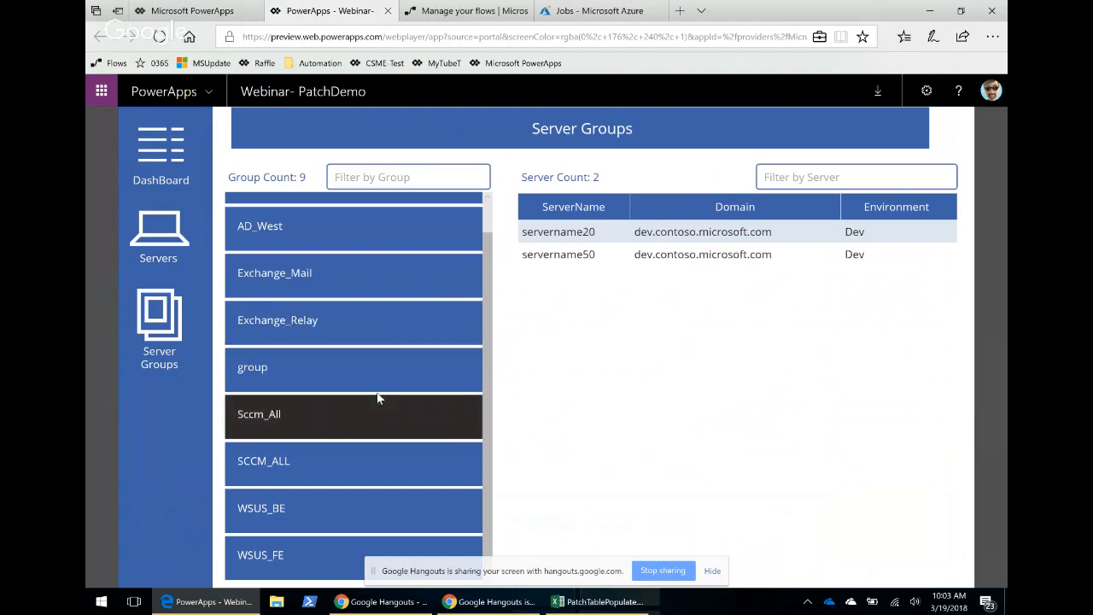
scroll(404, 329, "up", 1)
left_click(361, 222)
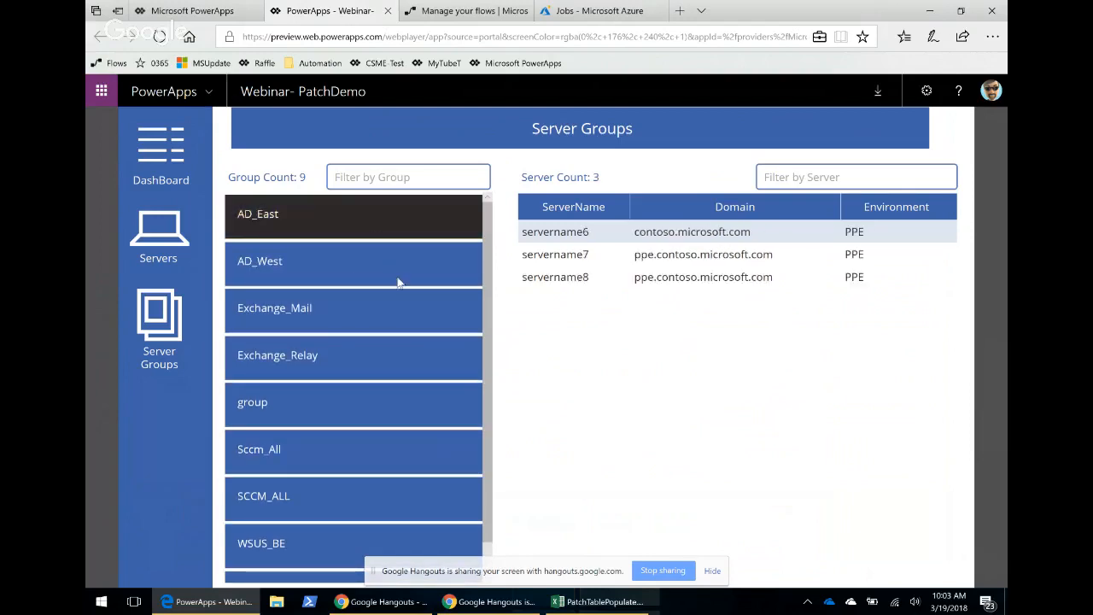
left_click(314, 266)
left_click(374, 222)
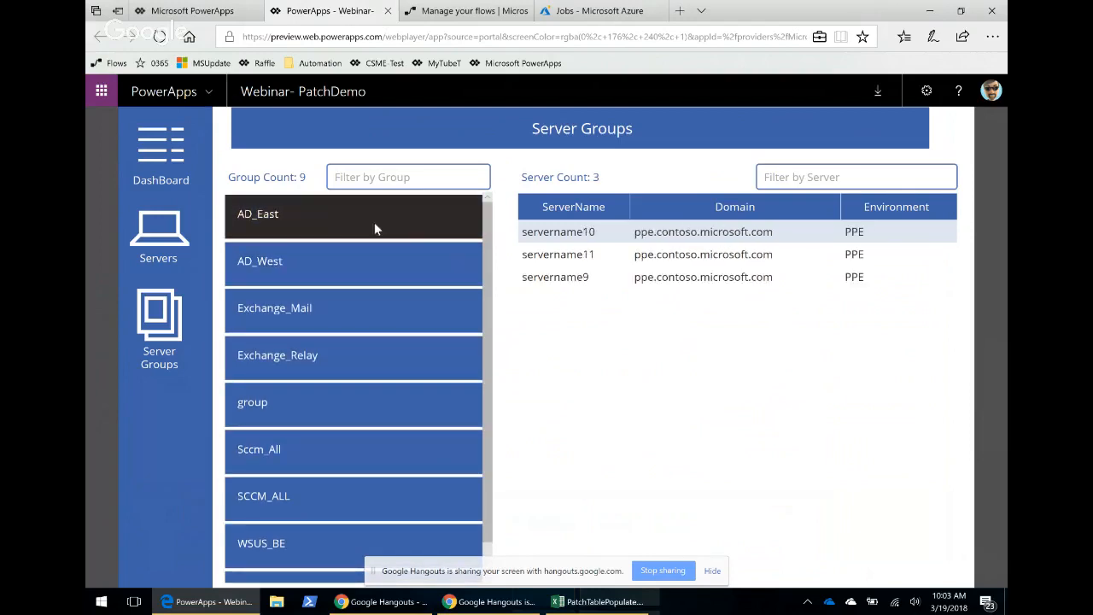
Open the Data Flows diagram from the dashboard, show the Patch flow, and go back.
left_click(167, 177)
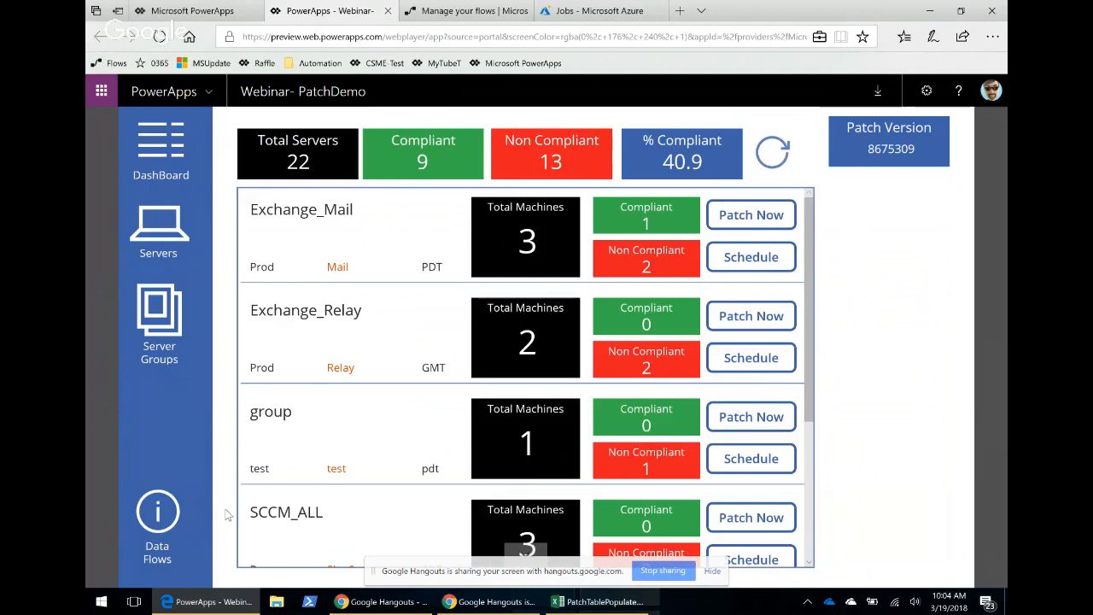
left_click(159, 516)
left_click(177, 198)
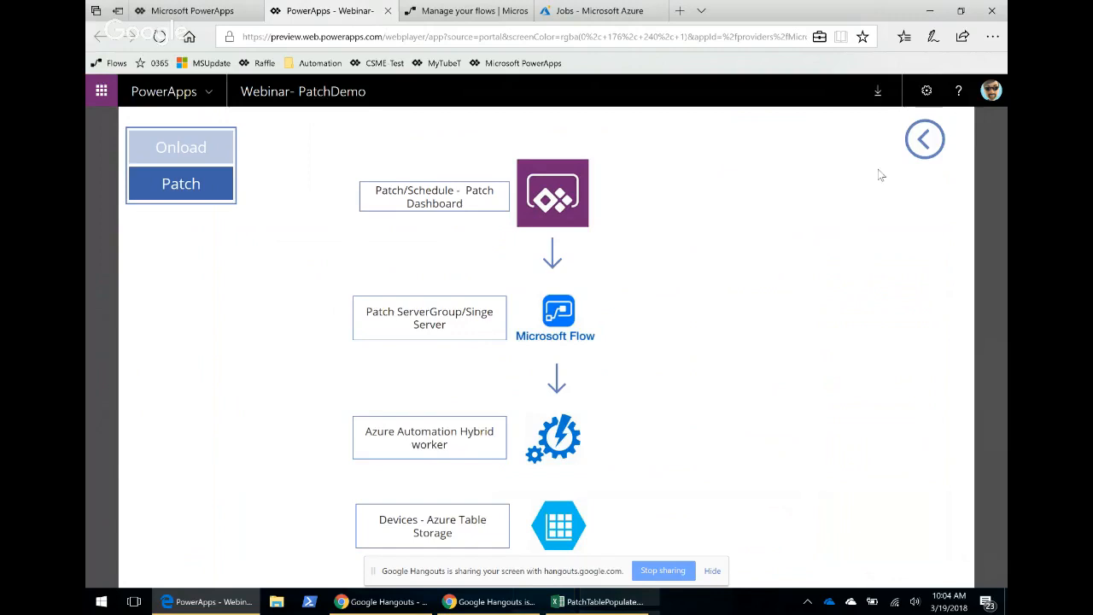
left_click(922, 143)
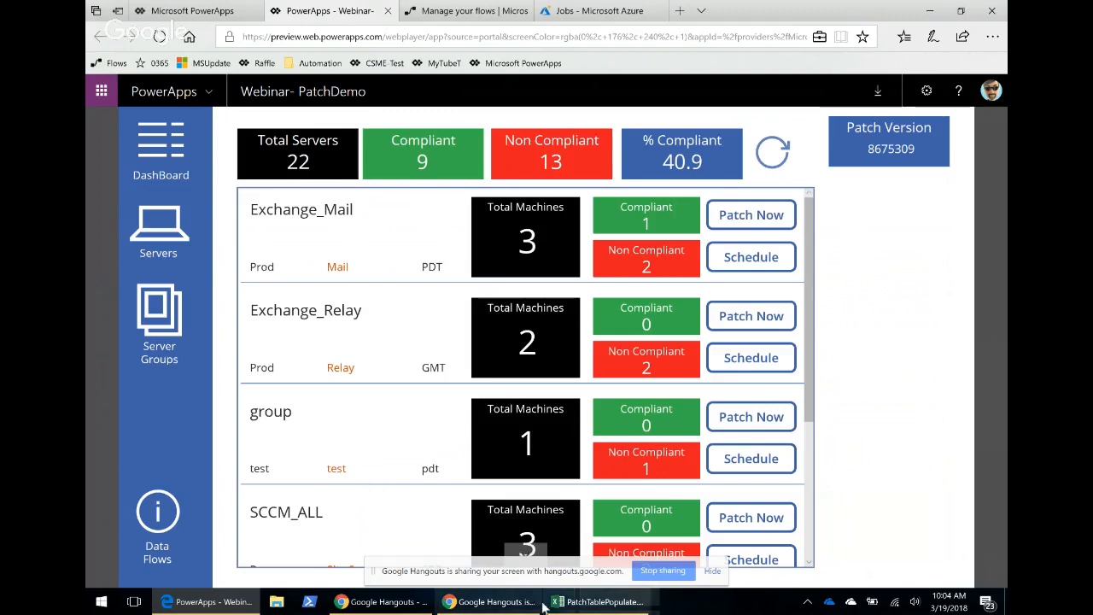
Switch to the PatchTablePopulate.xlsx workbook to view its server table, then return to the browser.
left_click(597, 604)
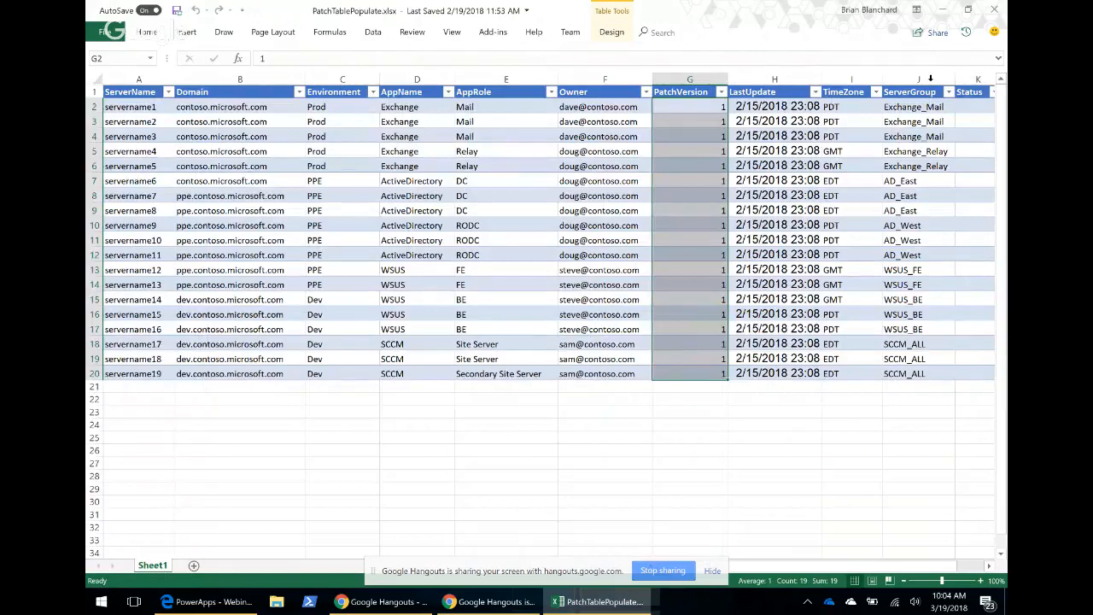
left_click(942, 10)
key("ctrl+Tab")
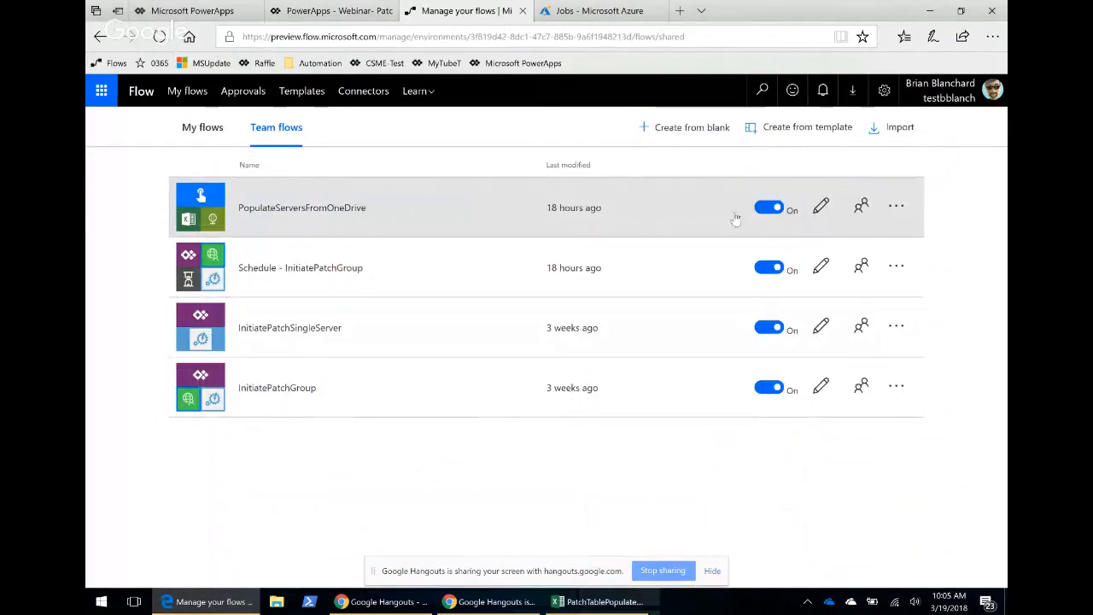
Run the PopulateServersFromOneDrive flow manually.
left_click(895, 209)
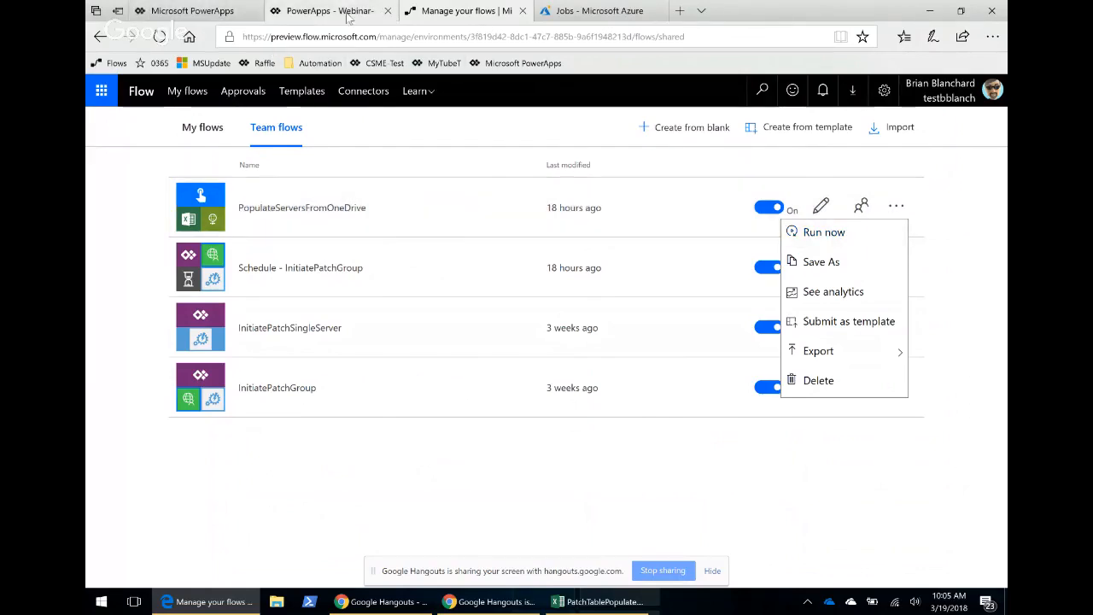
left_click(311, 11)
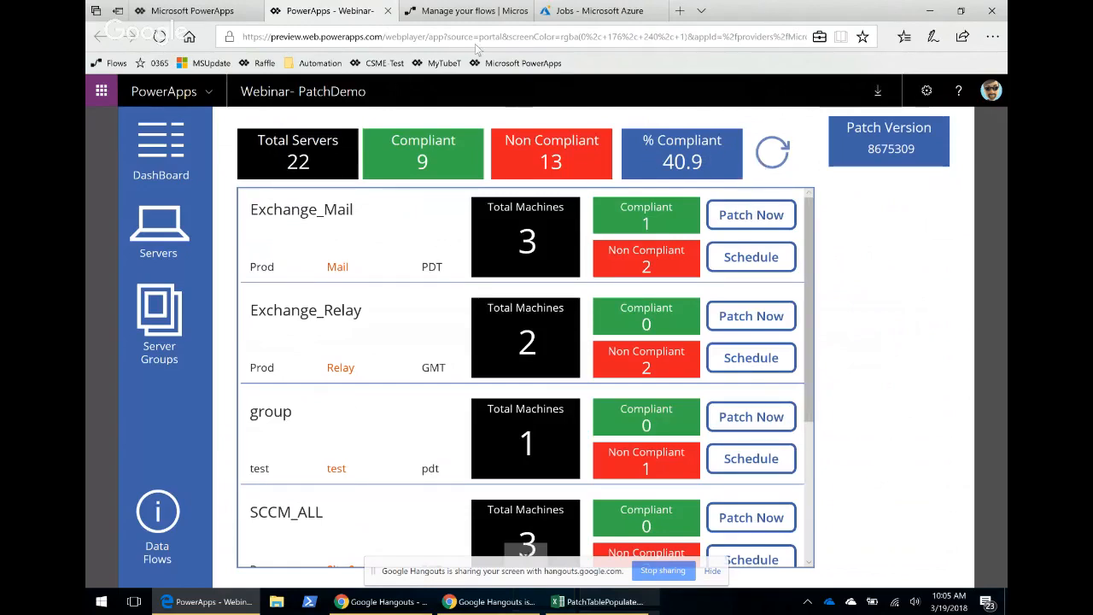
left_click(482, 17)
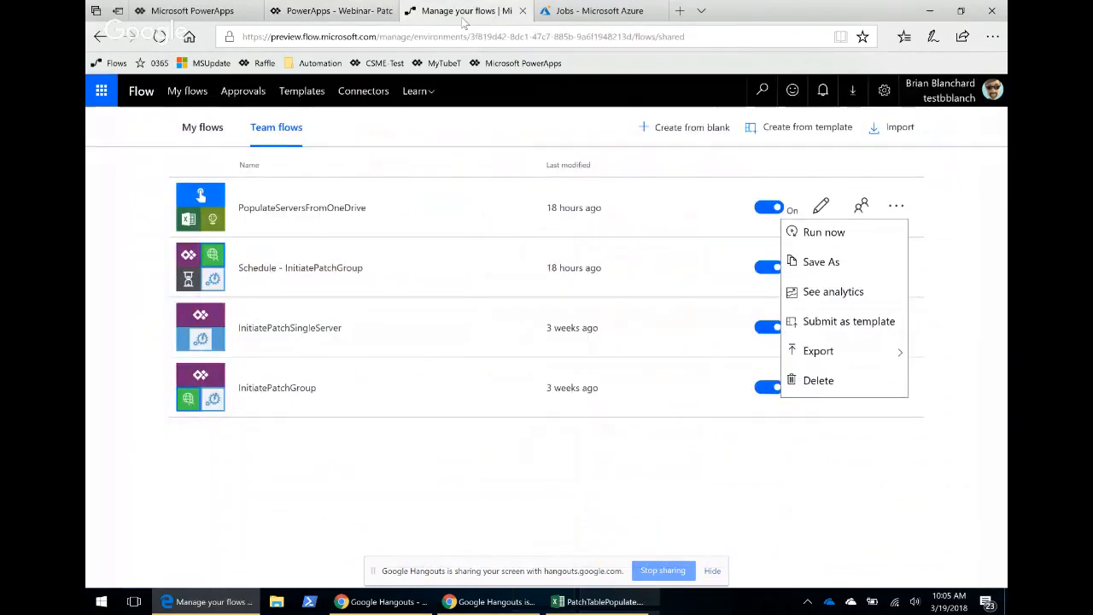
left_click(824, 234)
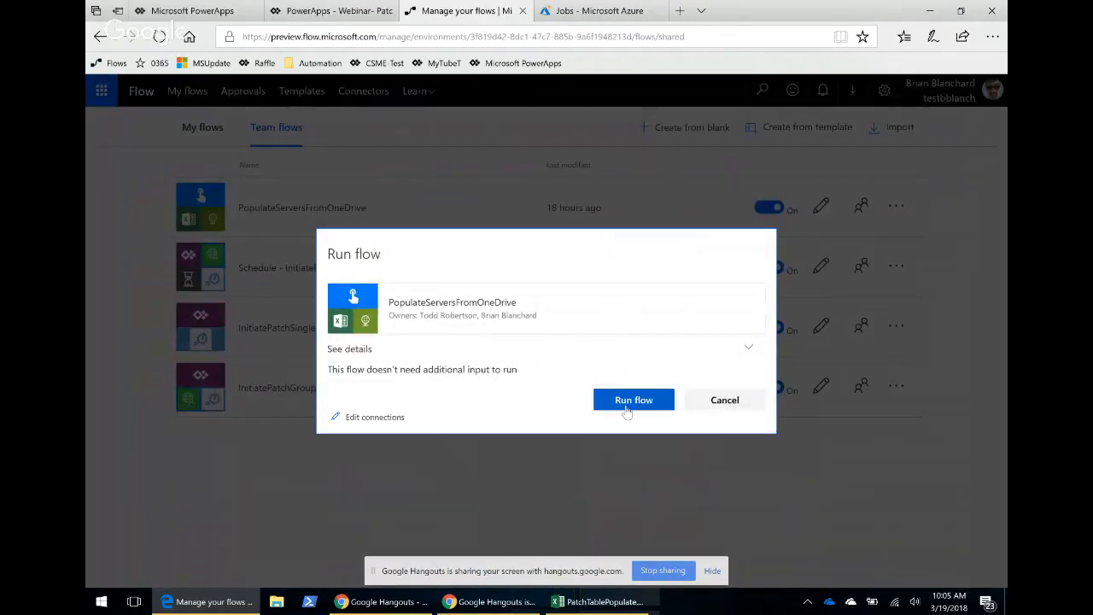
left_click(630, 413)
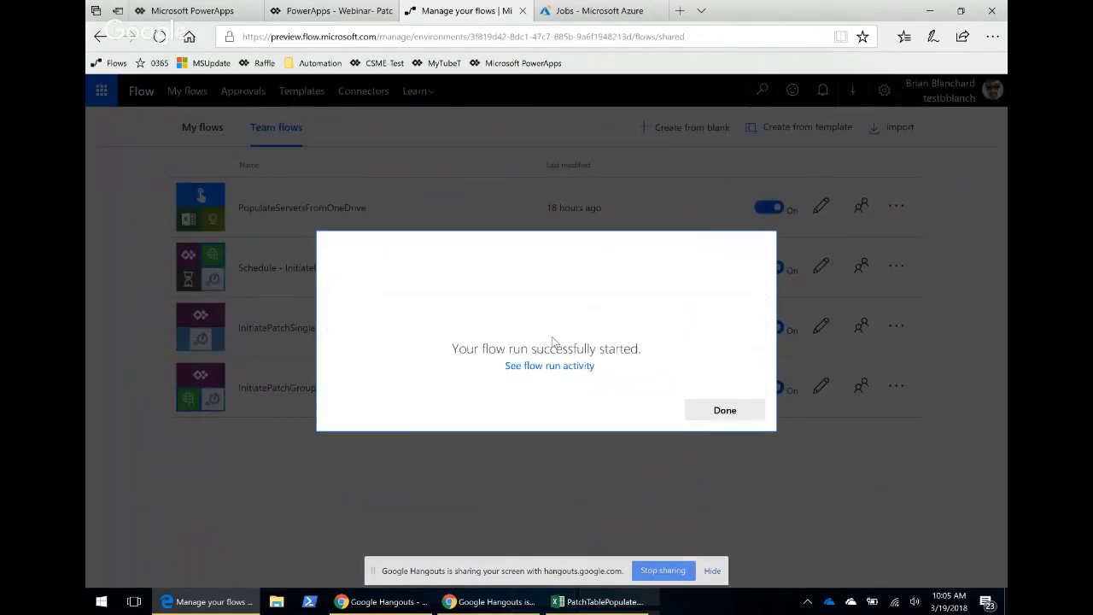
Open the flow run activity and inspect the latest run's Get rows step.
left_click(546, 365)
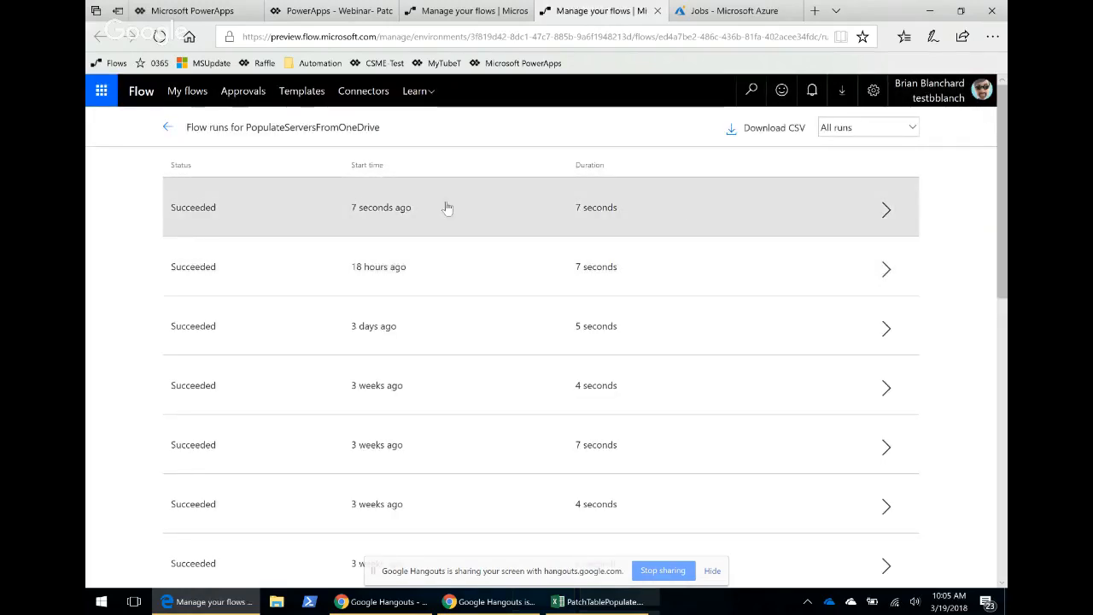
left_click(307, 219)
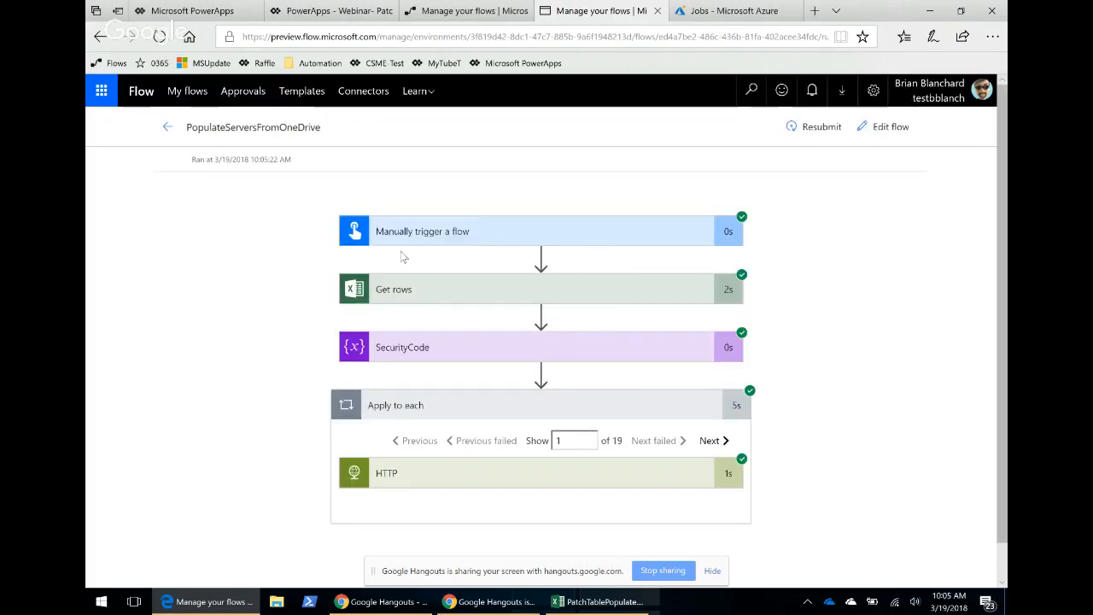
left_click(481, 294)
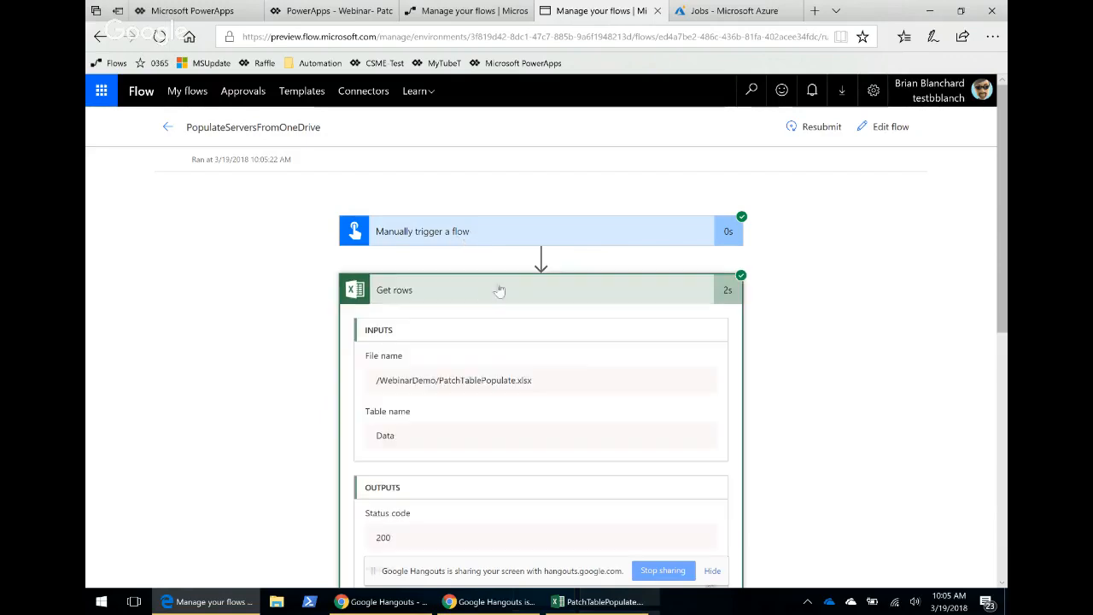
scroll(772, 392, "down", 1)
scroll(507, 305, "down", 1)
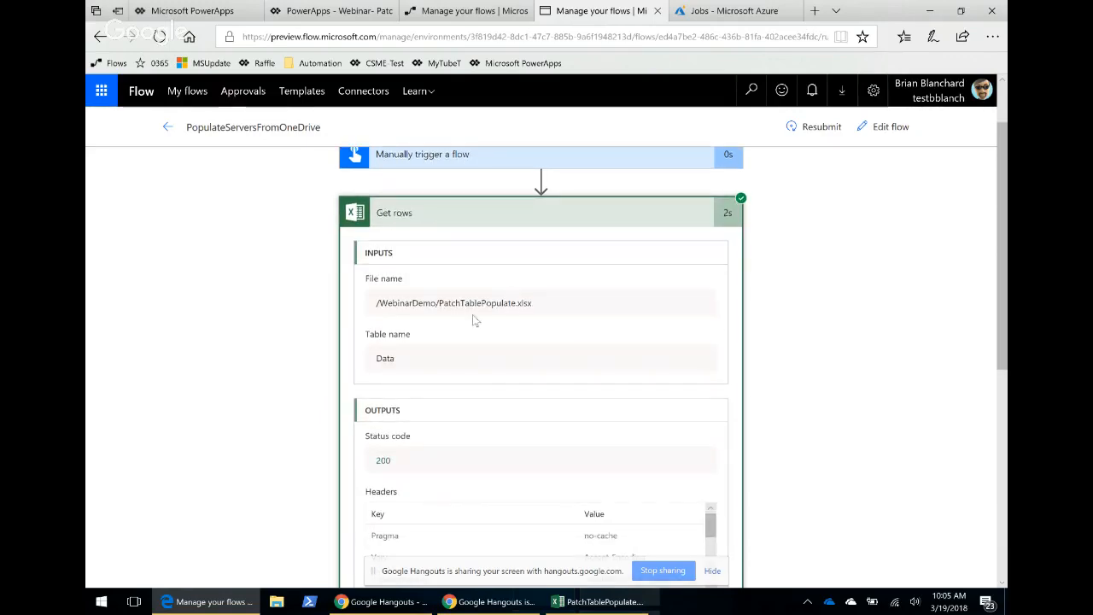
scroll(506, 391, "down", 2)
scroll(502, 311, "up", 4)
left_click(504, 290)
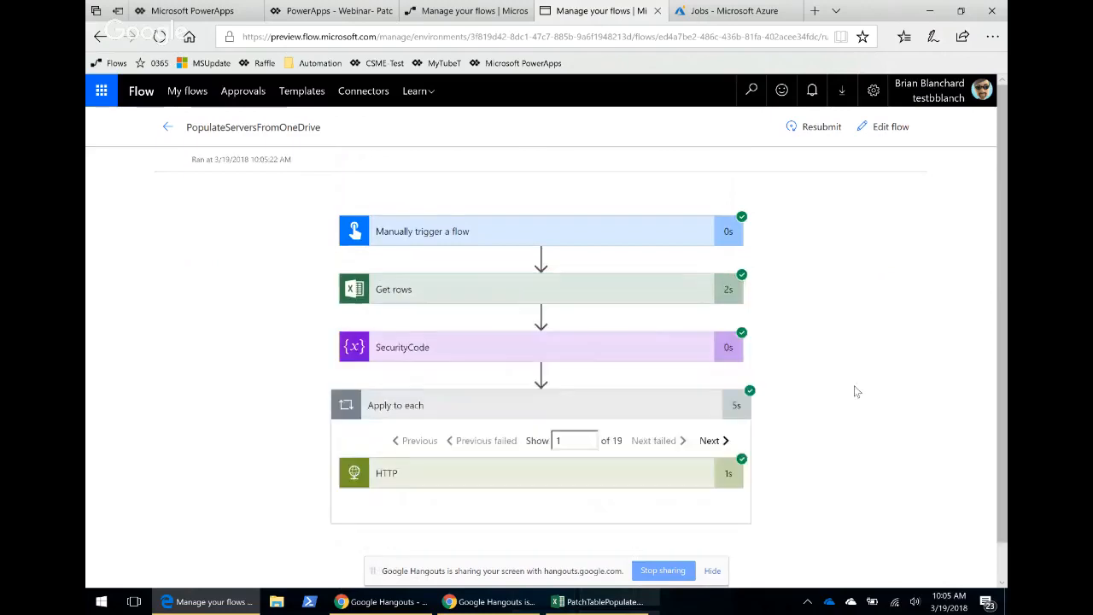
Expand the run's HTTP action and review its inputs and outputs.
scroll(854, 385, "down", 1)
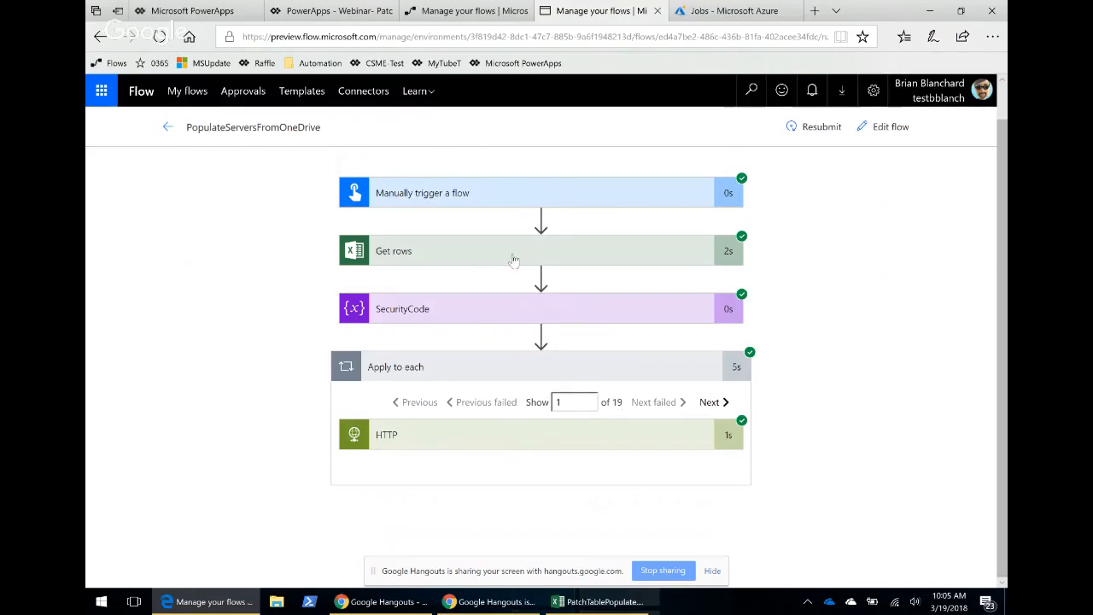
left_click(492, 439)
scroll(834, 366, "down", 6)
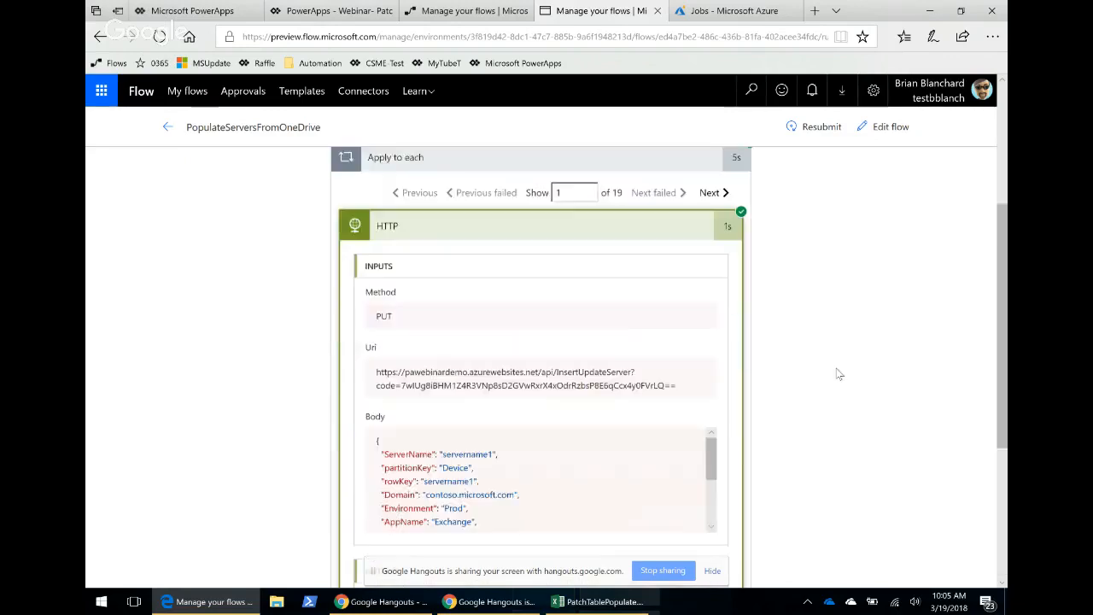
left_click_drag(714, 205, 734, 213)
scroll(746, 285, "up", 1)
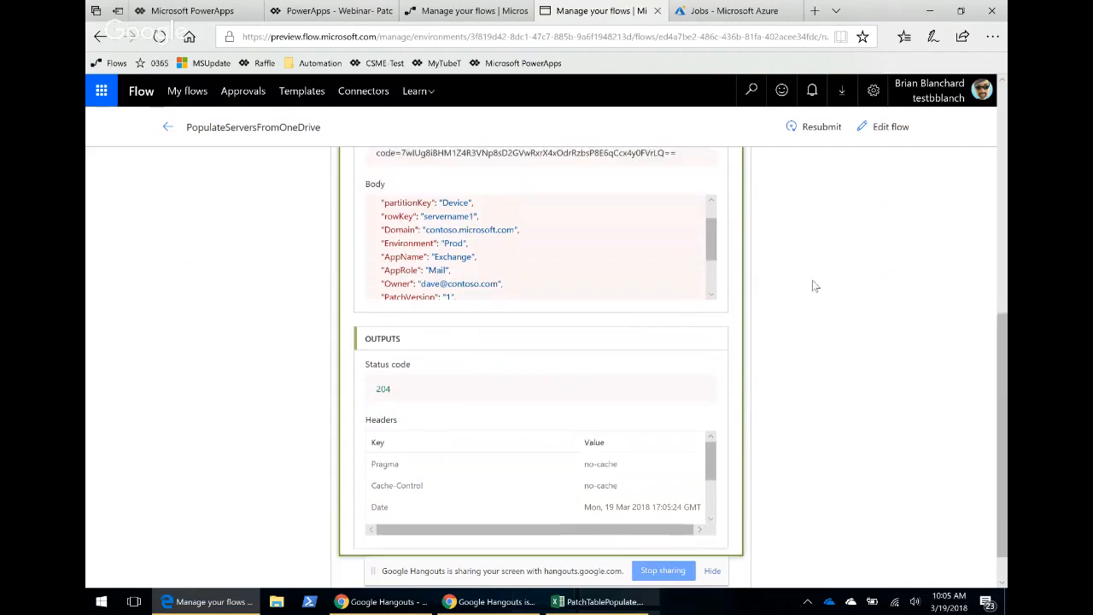
scroll(644, 288, "up", 1)
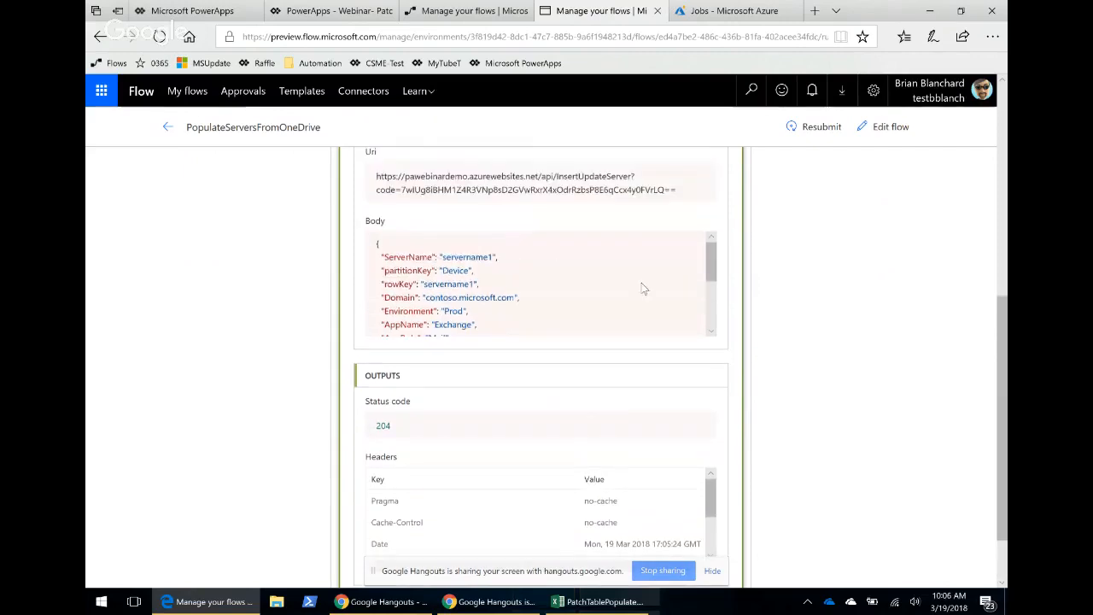
Open the flow for editing and review the HTTP action's method, URI and body.
left_click(892, 133)
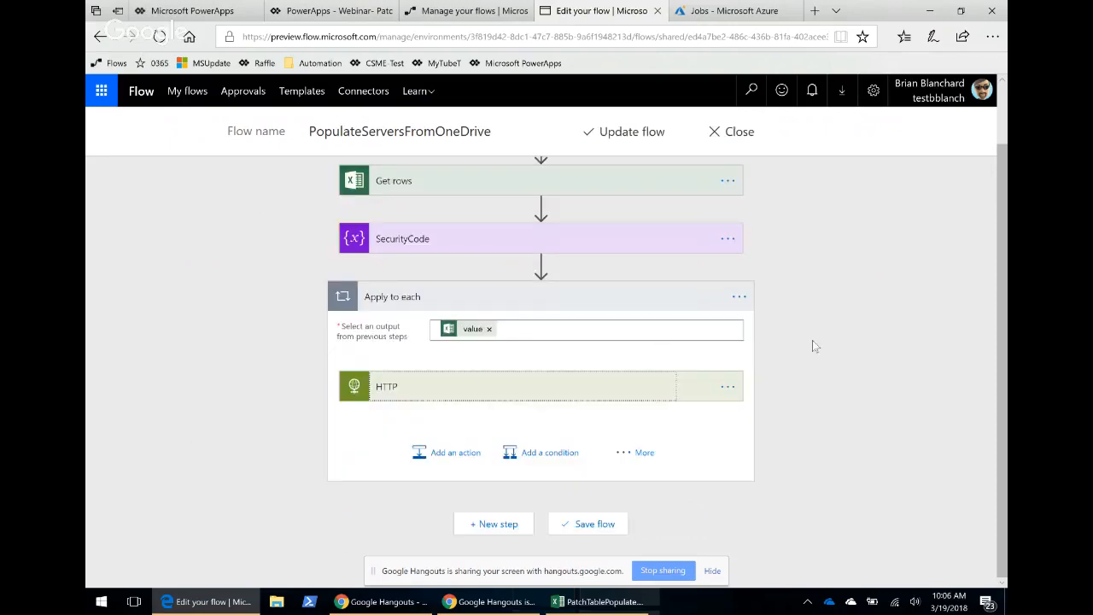
left_click(512, 389)
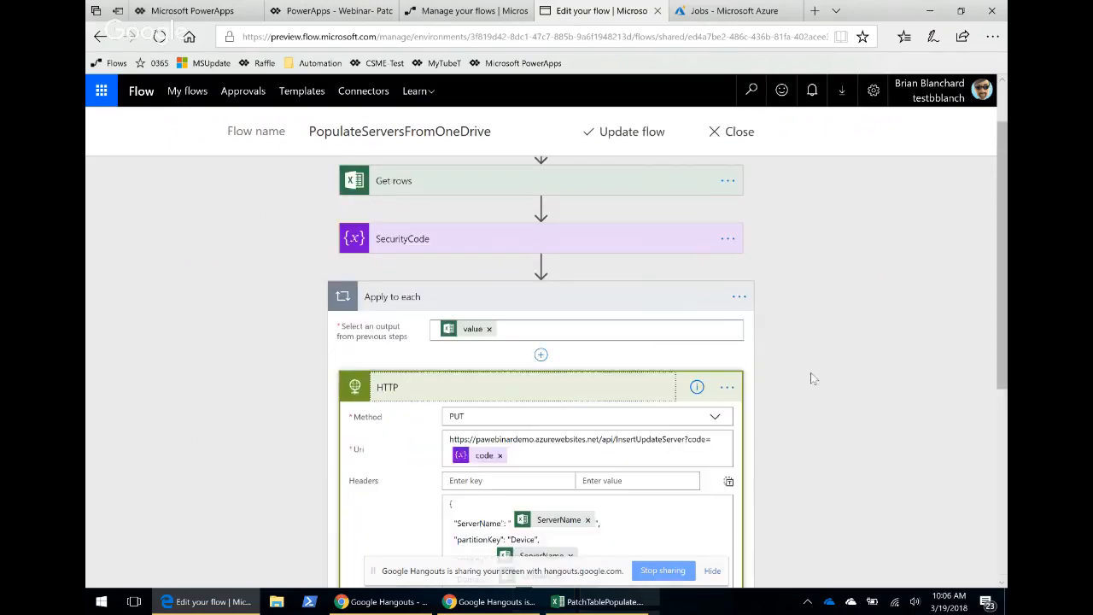
scroll(819, 376, "down", 3)
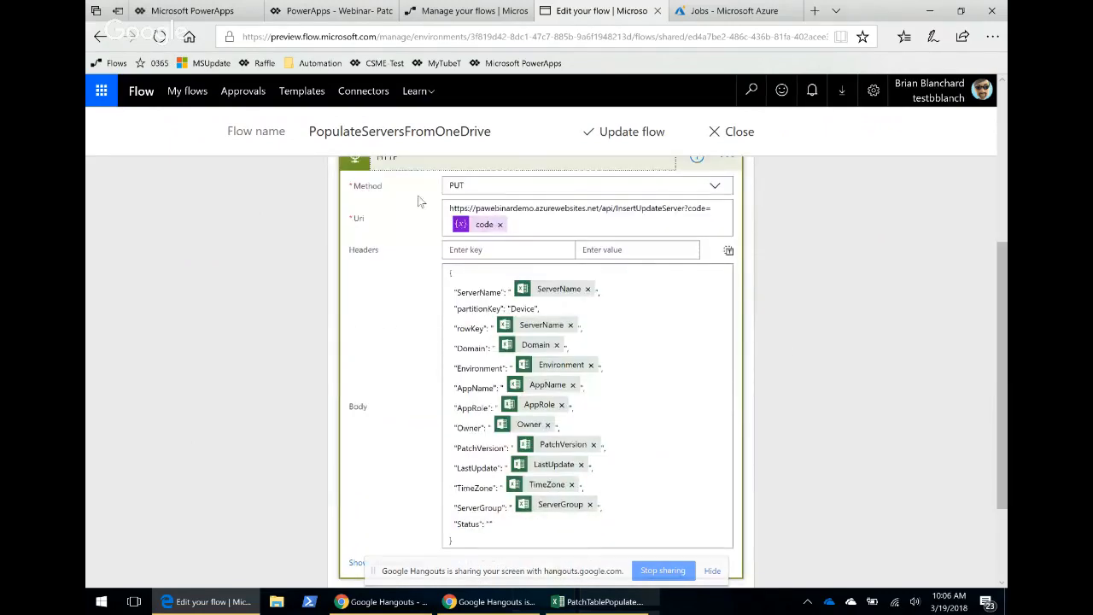
scroll(394, 188, "up", 1)
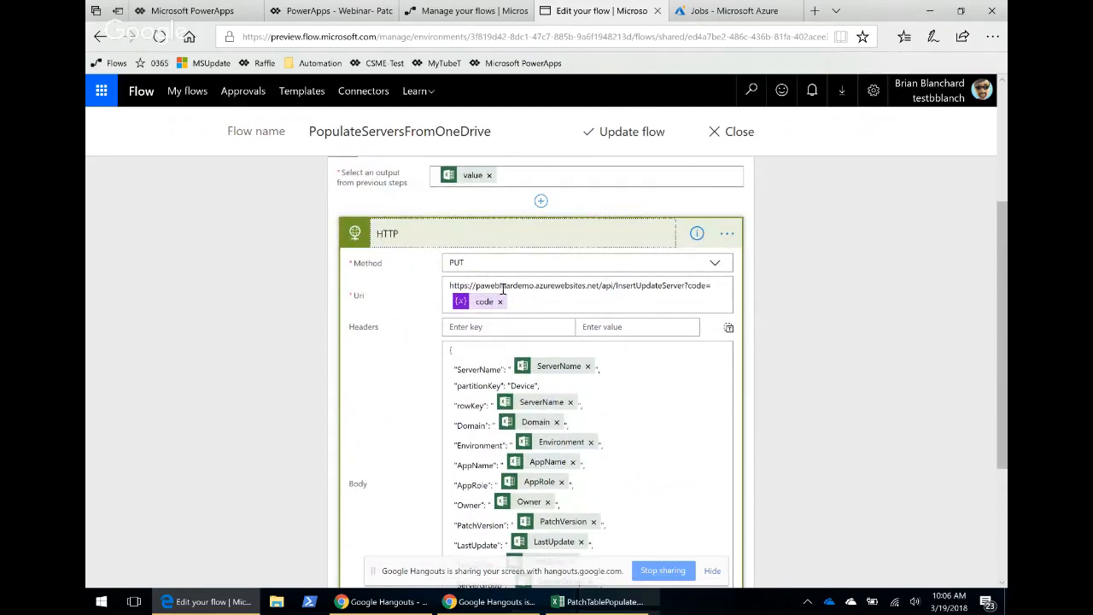
scroll(691, 389, "down", 1)
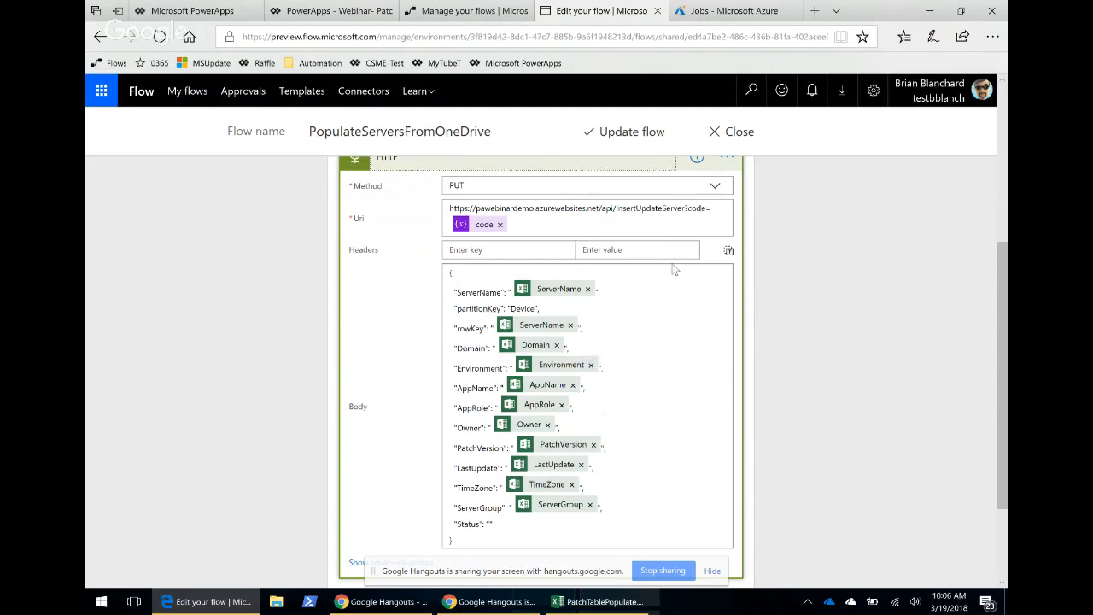
Switch to the PatchDemo app, open the Servers device details list and then its Add Device form.
scroll(657, 321, "down", 1)
scroll(680, 331, "up", 1)
left_click(281, 14)
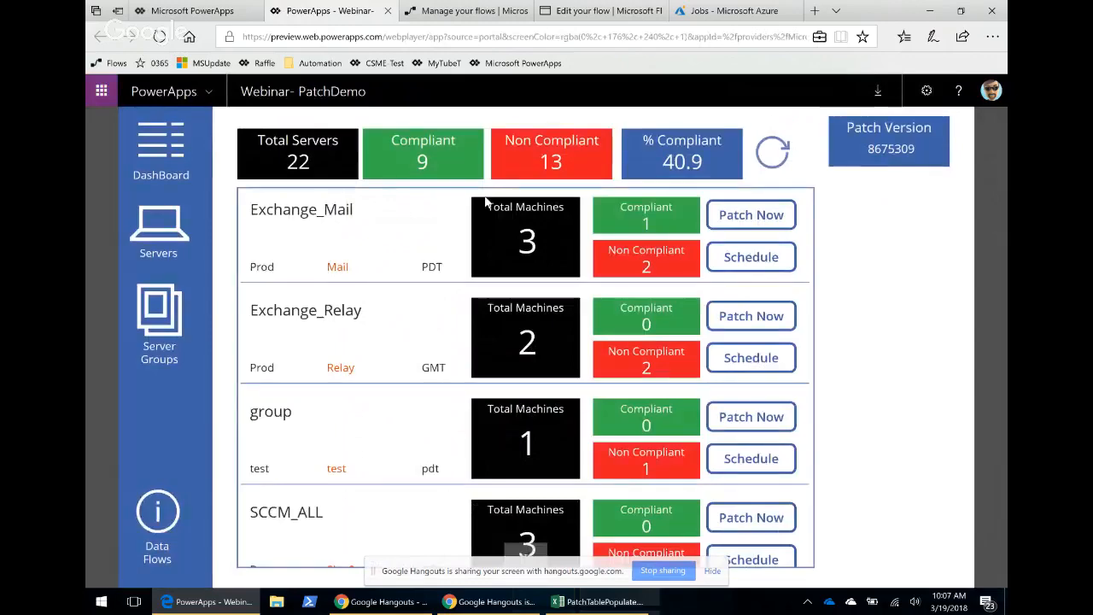
left_click(173, 229)
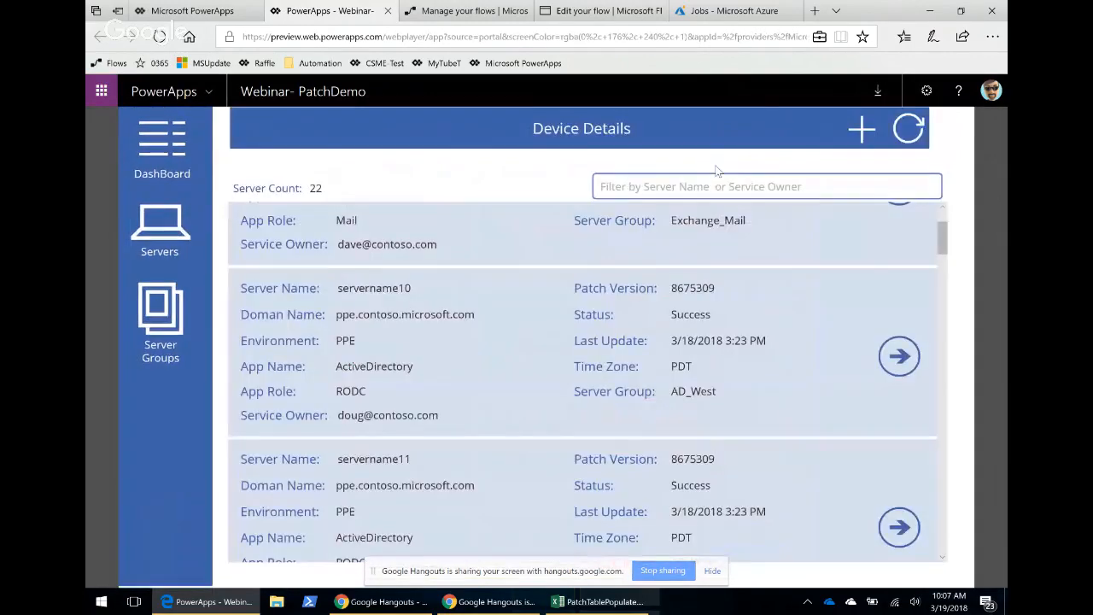
left_click(859, 129)
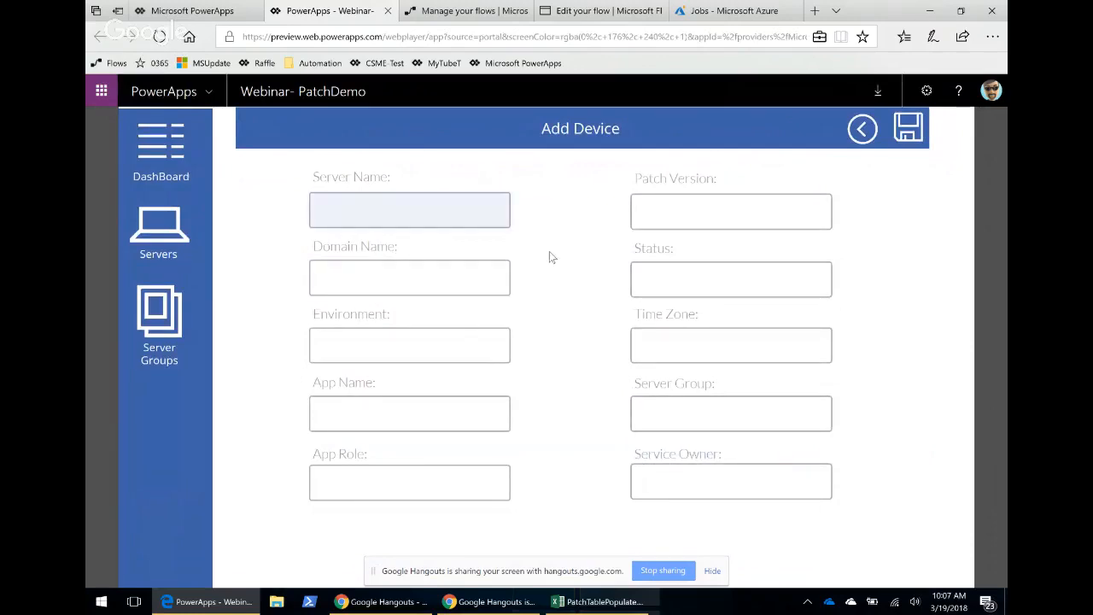
Review the PatchTablePopulate Excel server table, then return to the app's dashboard.
left_click(629, 600)
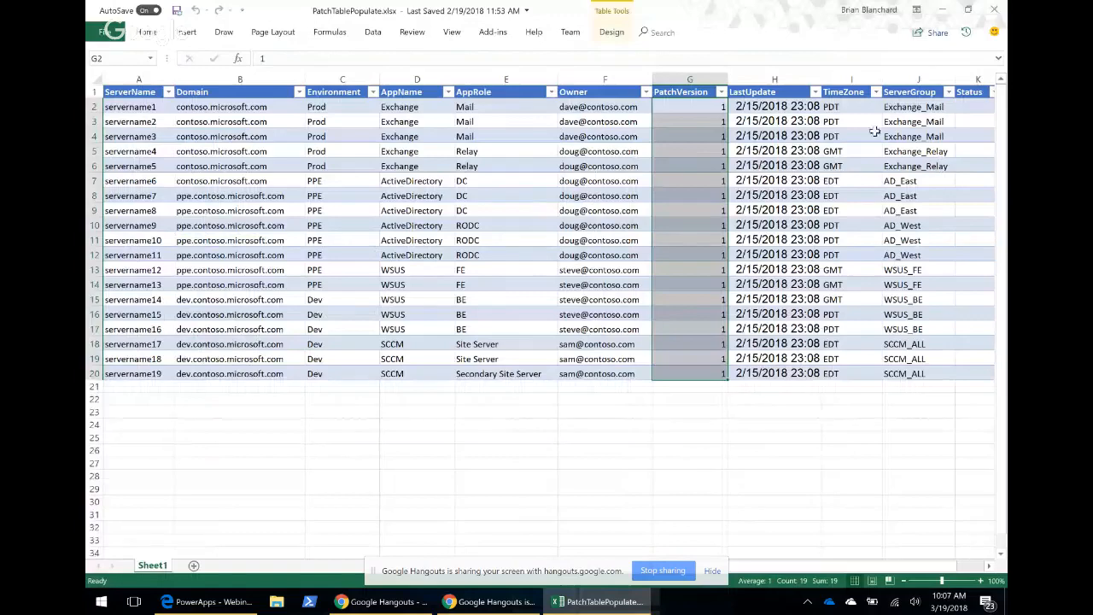
left_click(941, 9)
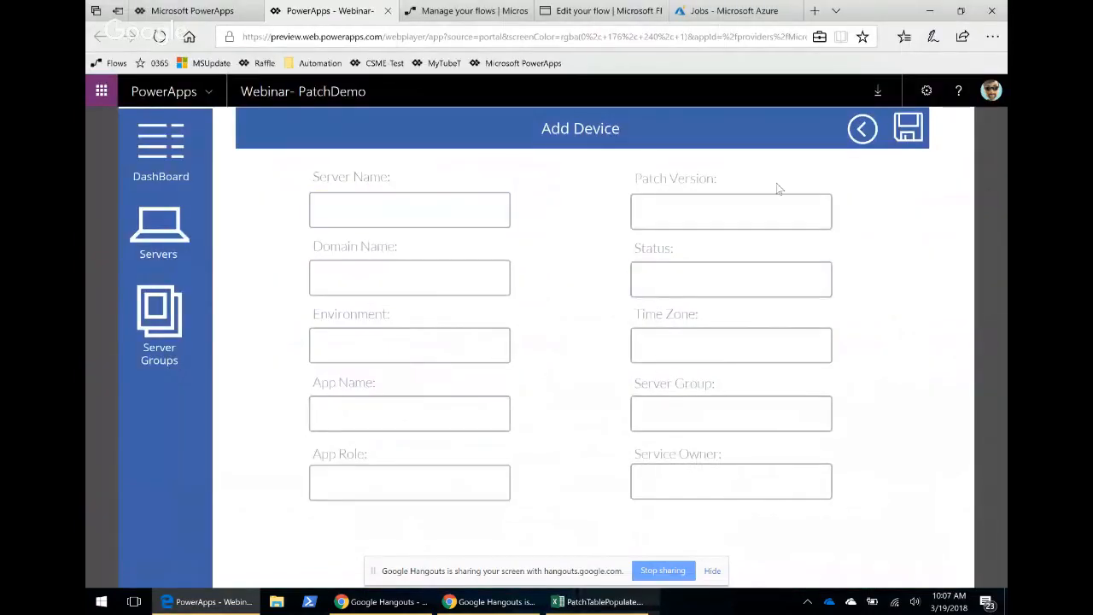
left_click(163, 147)
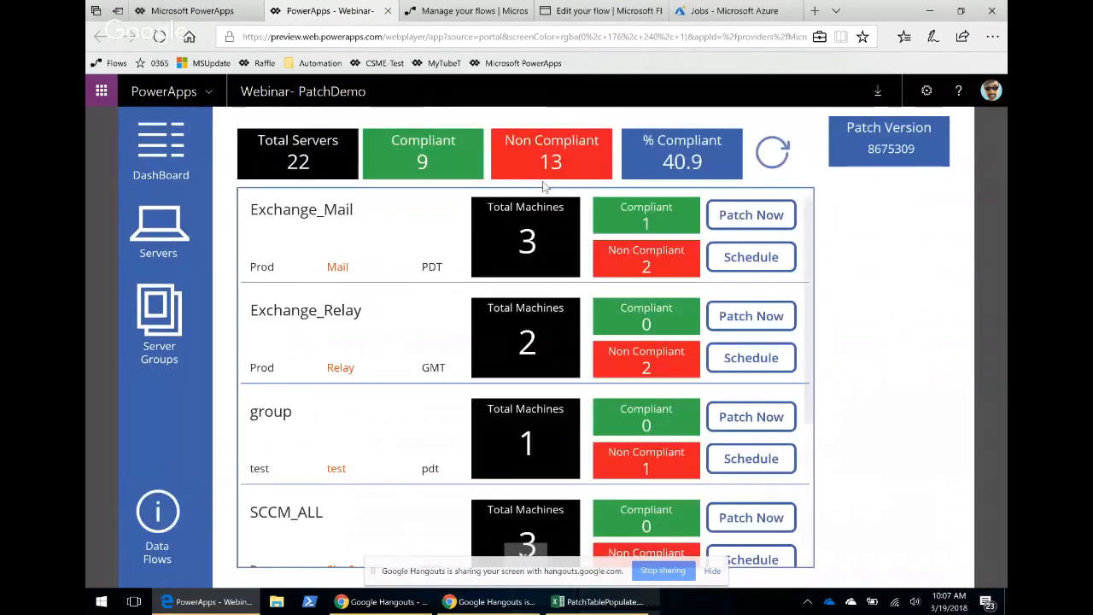
Review the PopulateServersFromOneDrive flow's Apply to each loop and HTTP action in the editor.
left_click(560, 25)
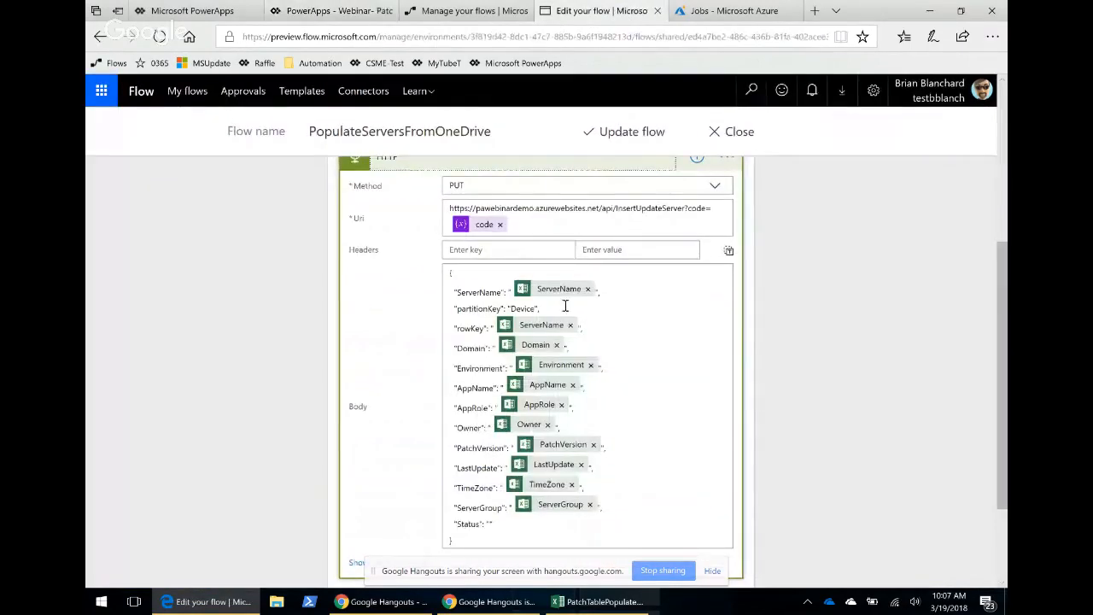
scroll(888, 307, "up", 5)
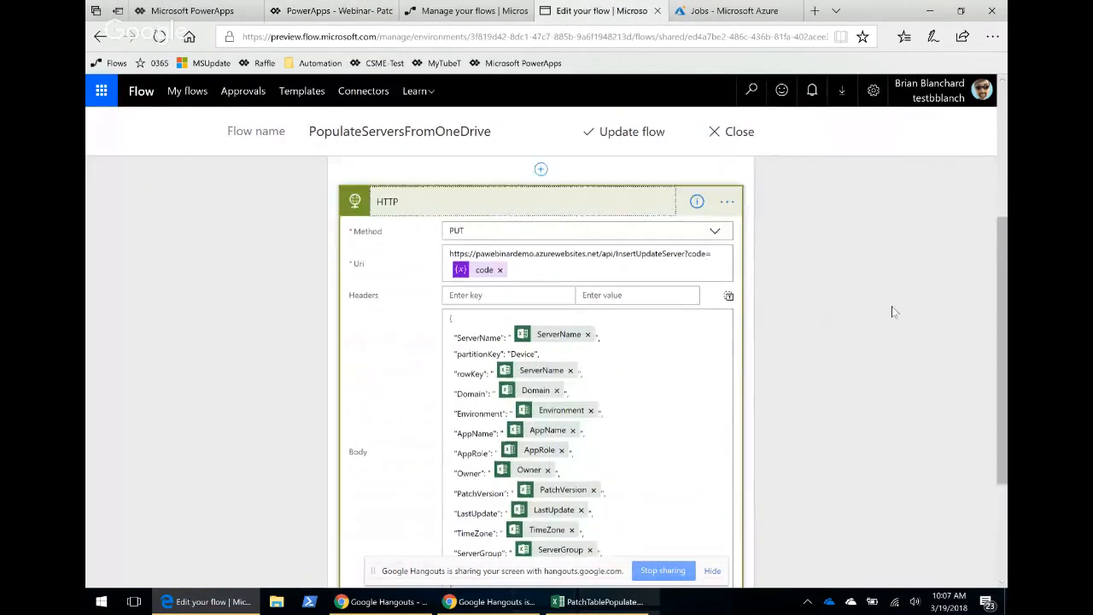
scroll(862, 318, "down", 2)
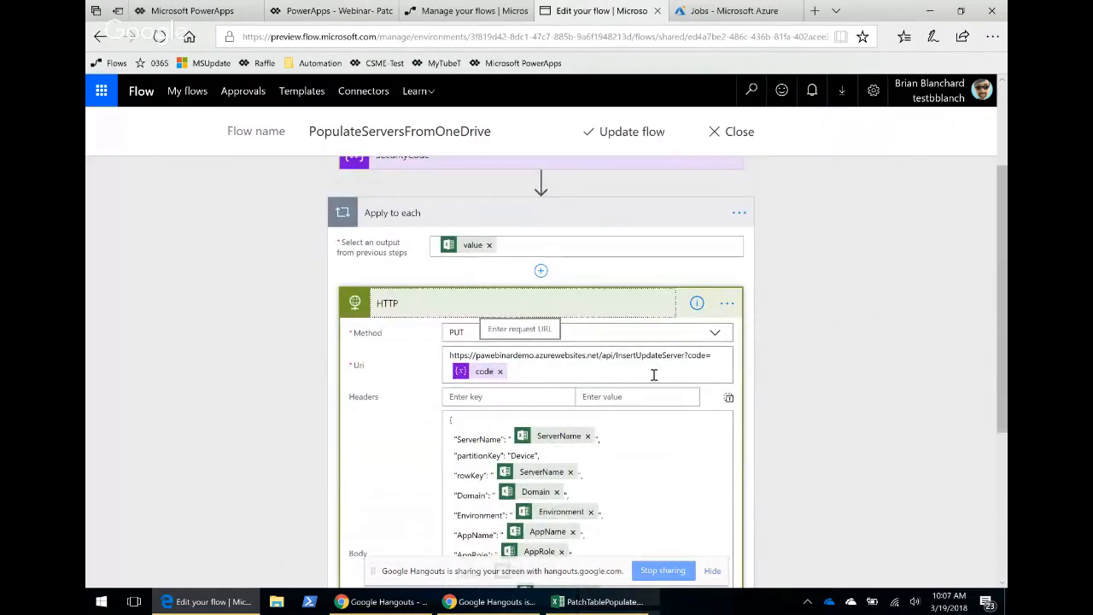
scroll(764, 388, "down", 2)
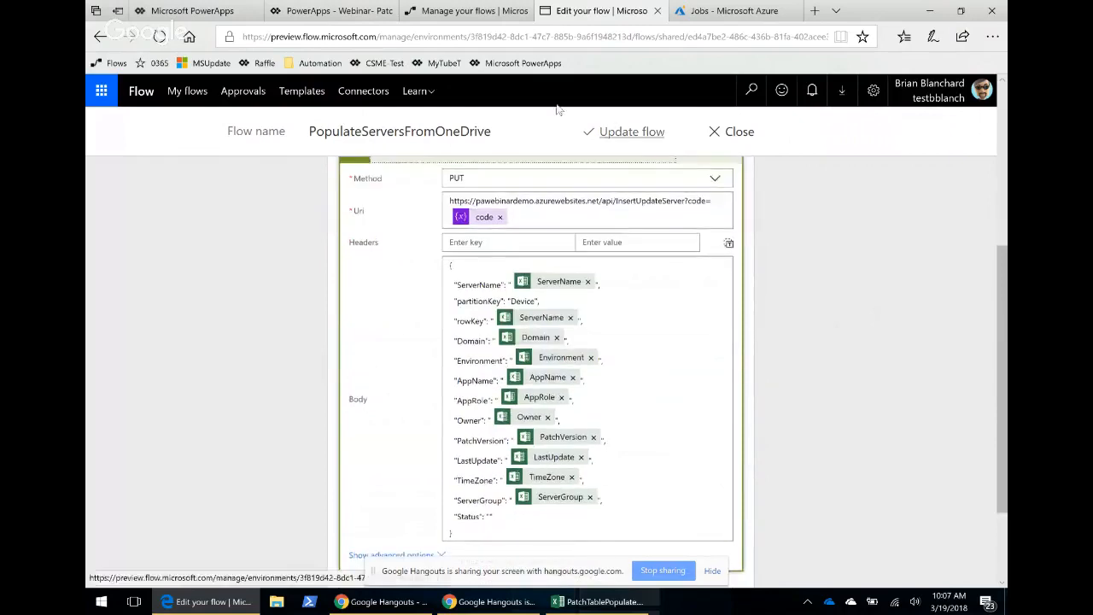
Refresh the PatchDemo dashboard and scroll through the server group compliance tiles.
left_click(344, 8)
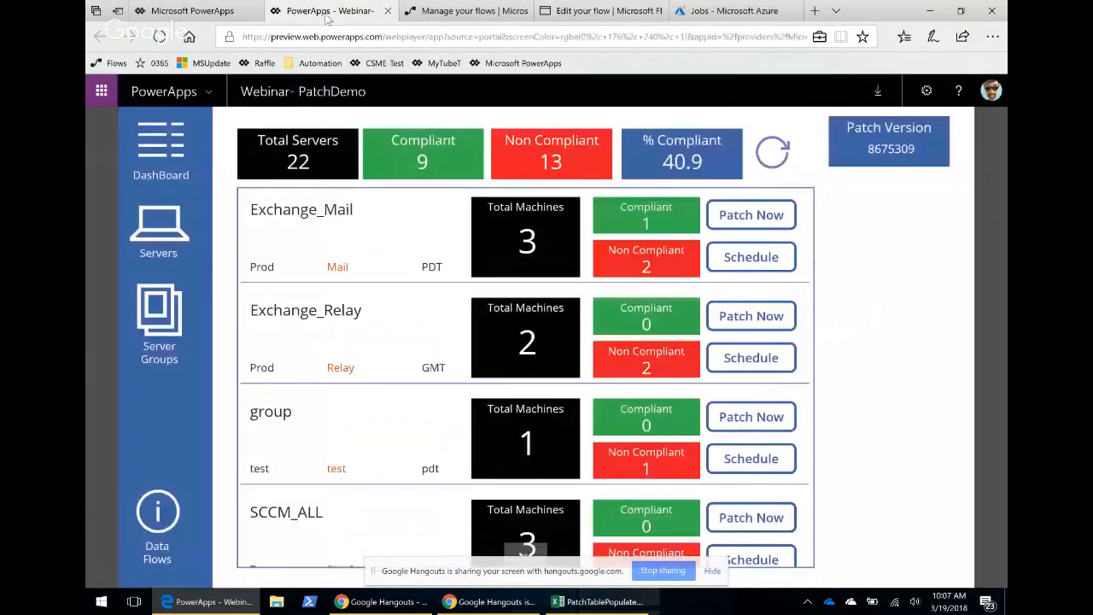
left_click(768, 157)
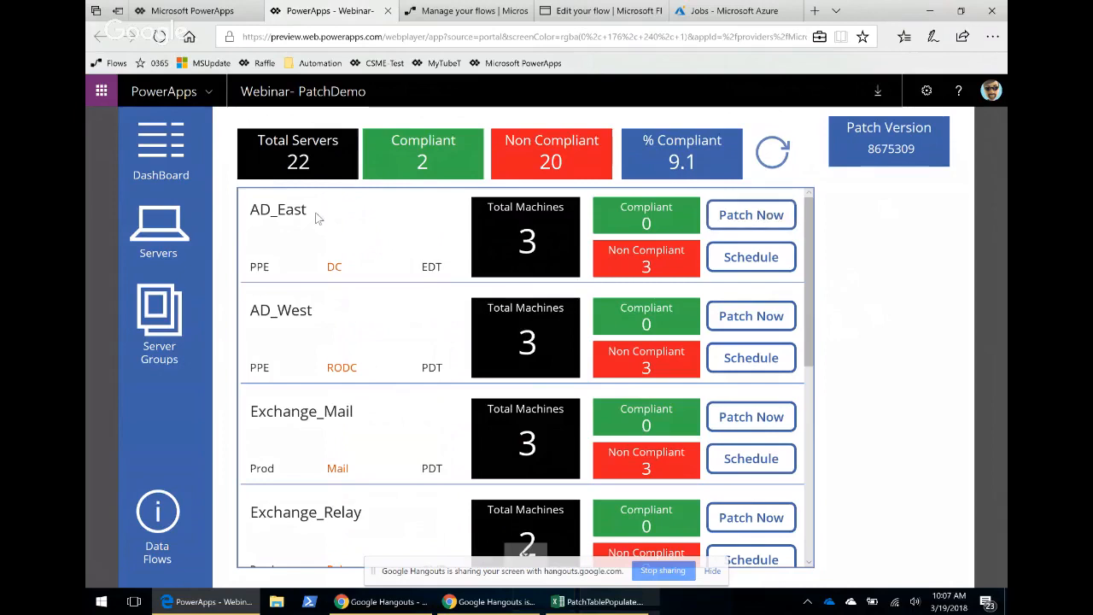
scroll(337, 401, "down", 3)
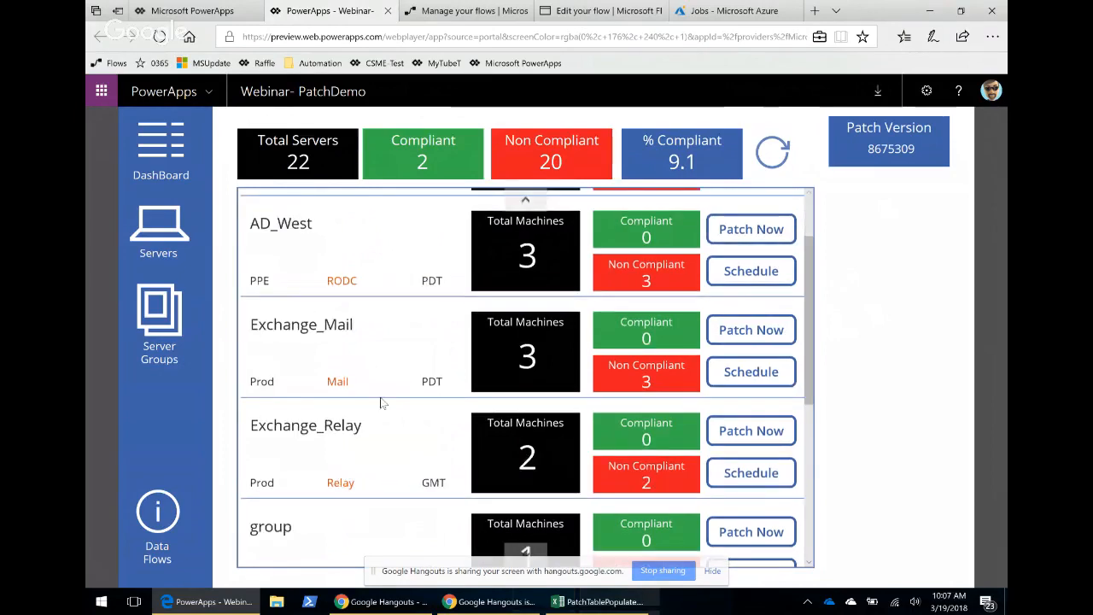
scroll(382, 258, "up", 3)
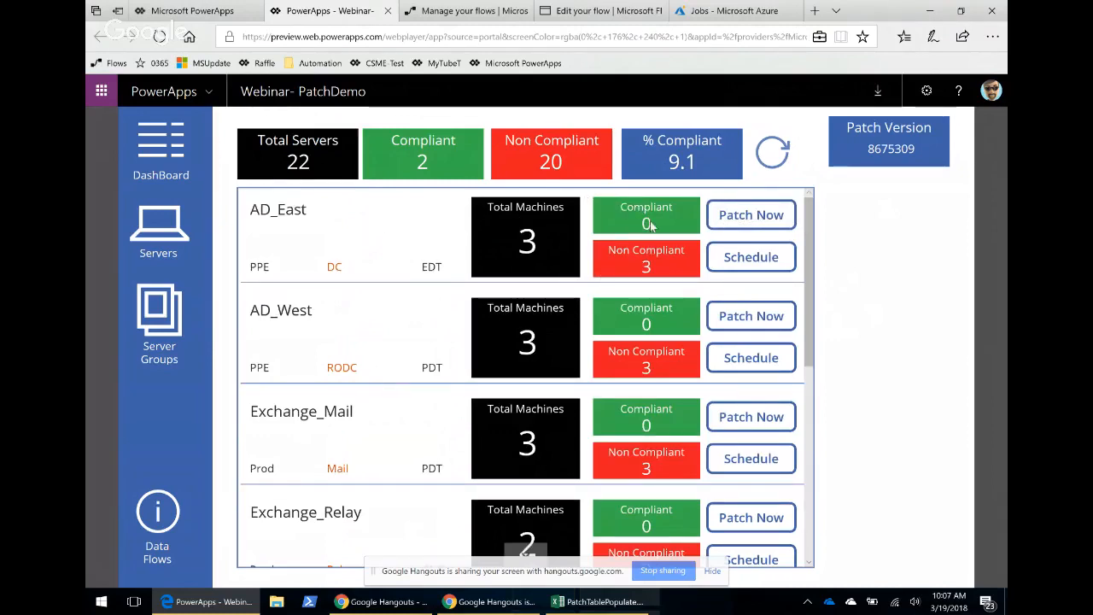
Start patching the AD_East server group now and confirm the patch prompt.
left_click(751, 224)
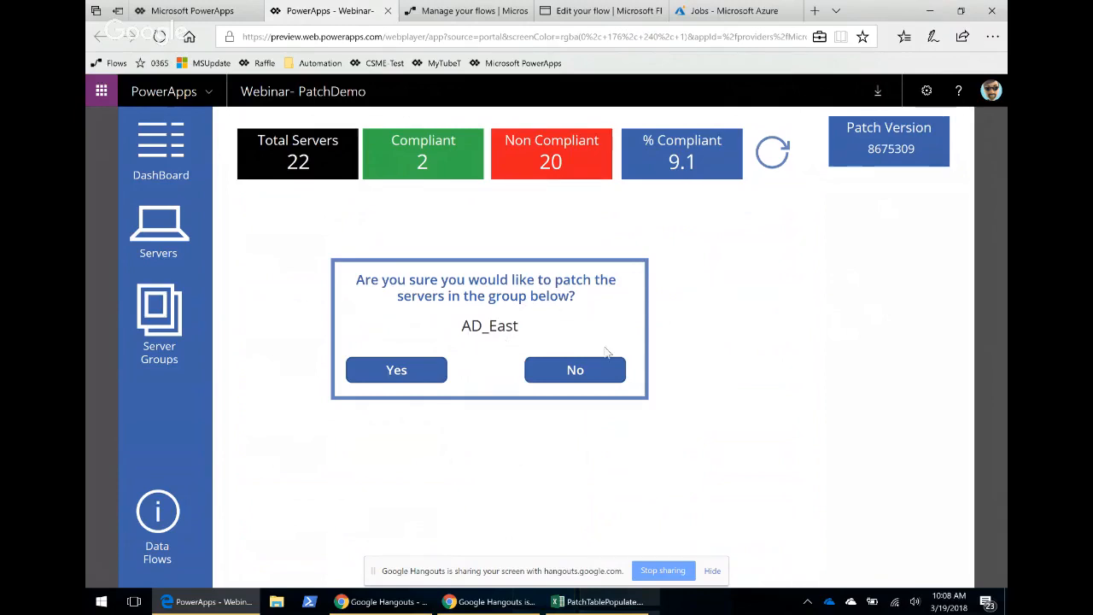
left_click(395, 369)
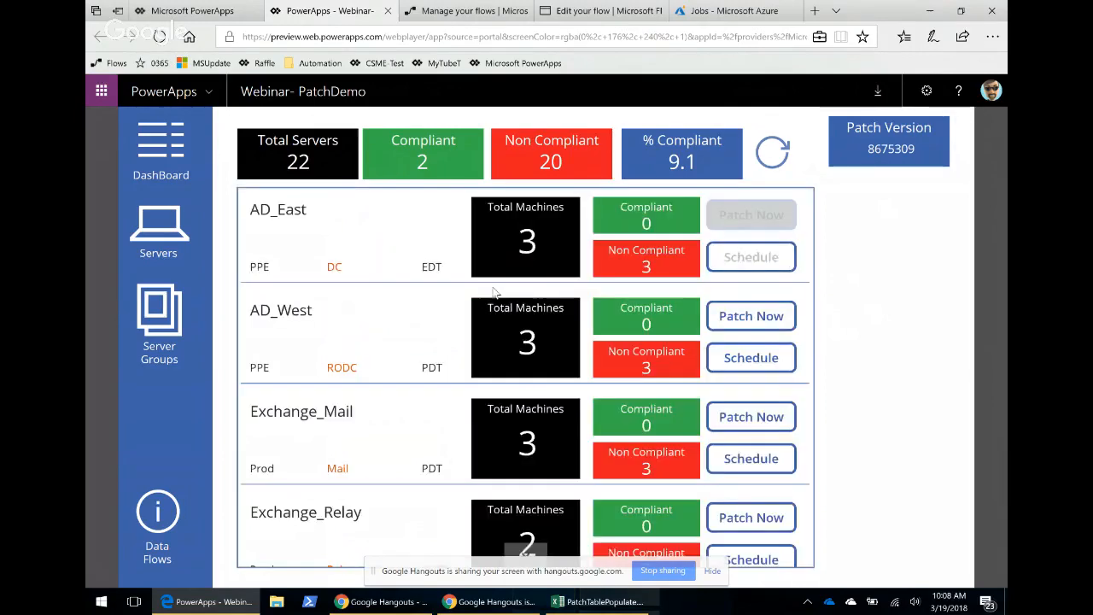
Close the flow editor, leaving the page without saving changes.
left_click(593, 11)
left_click(771, 147)
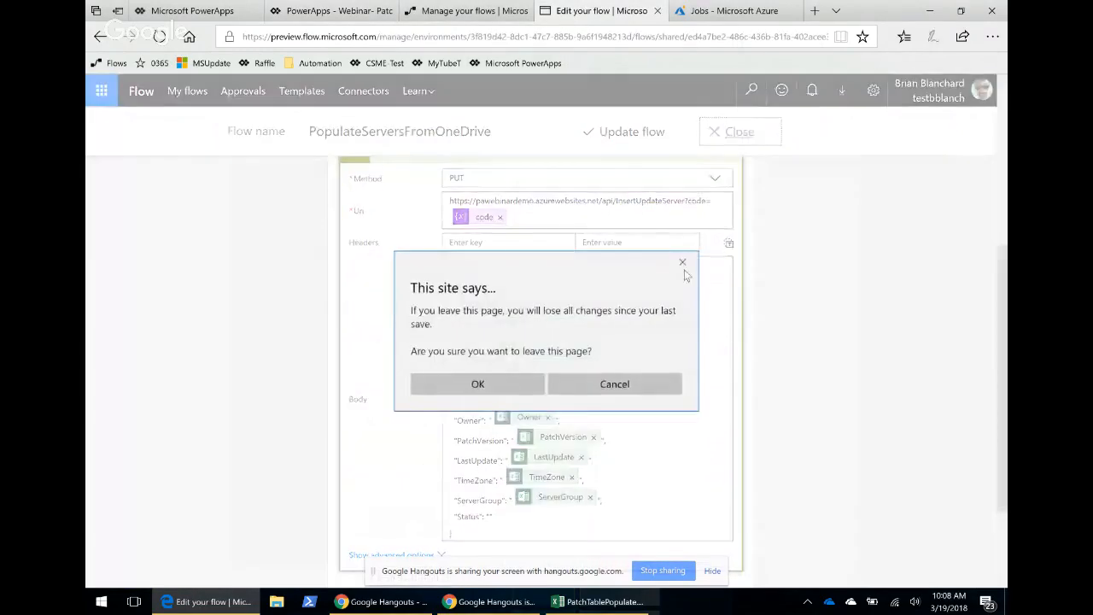
left_click(479, 378)
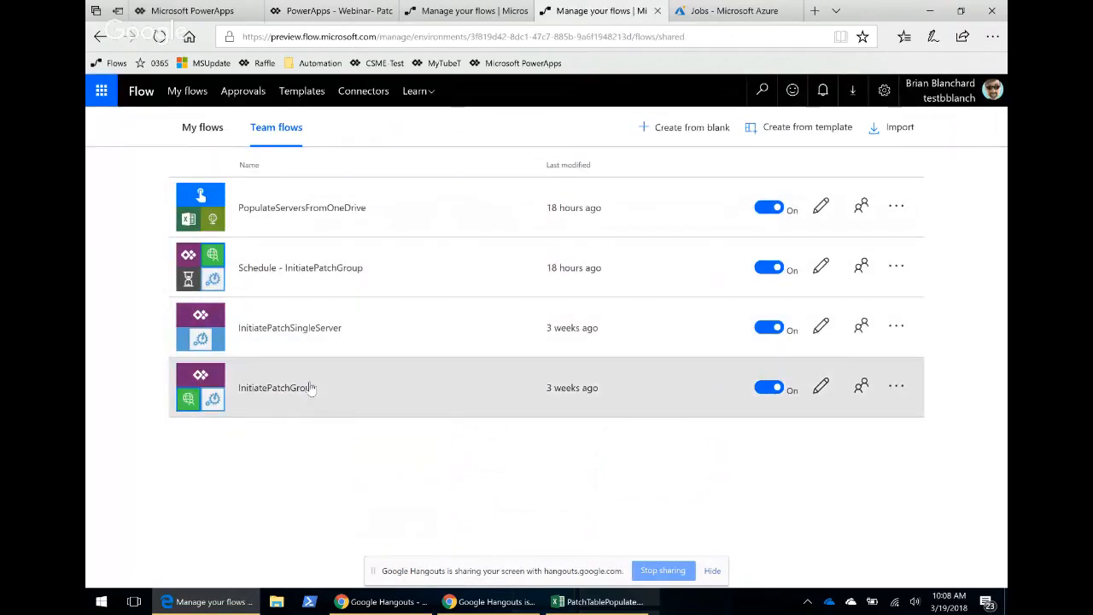
Open the InitiatePatchGroup flow and its most recent run.
left_click(389, 387)
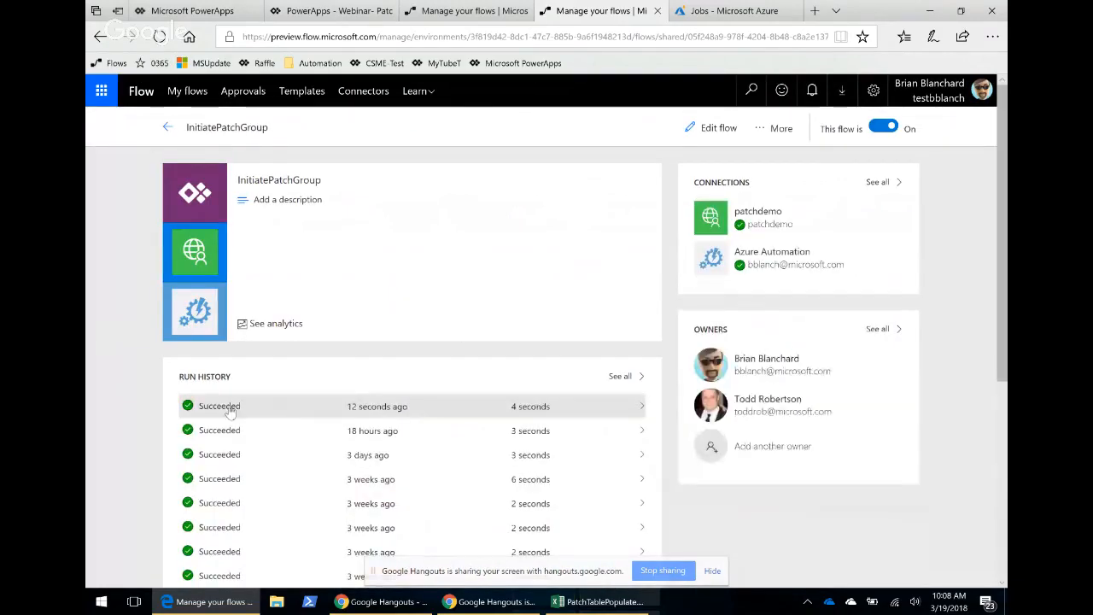
left_click(384, 408)
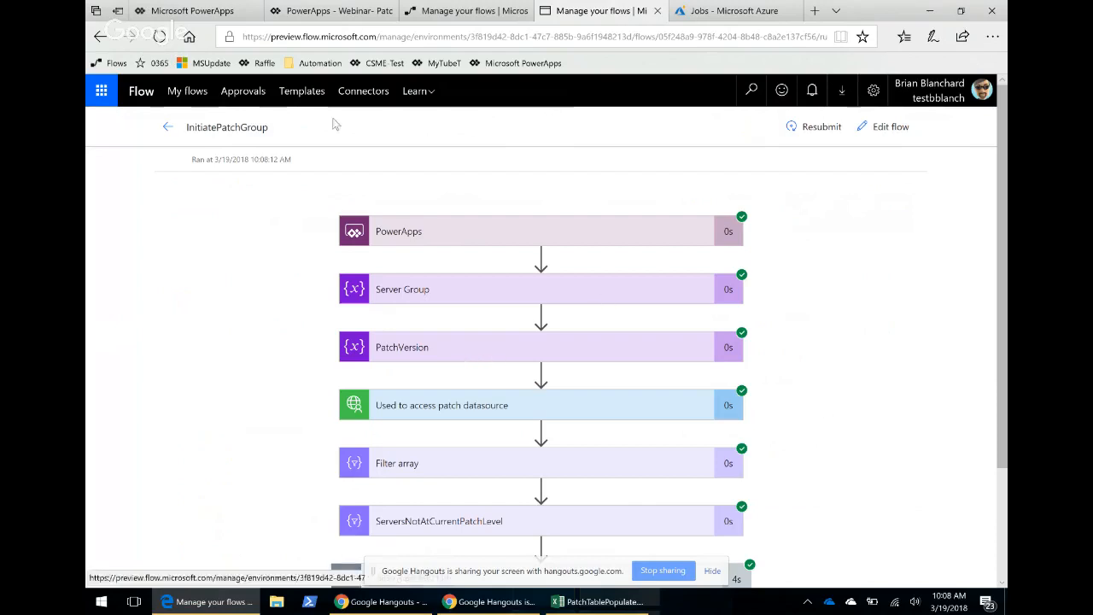
left_click(197, 13)
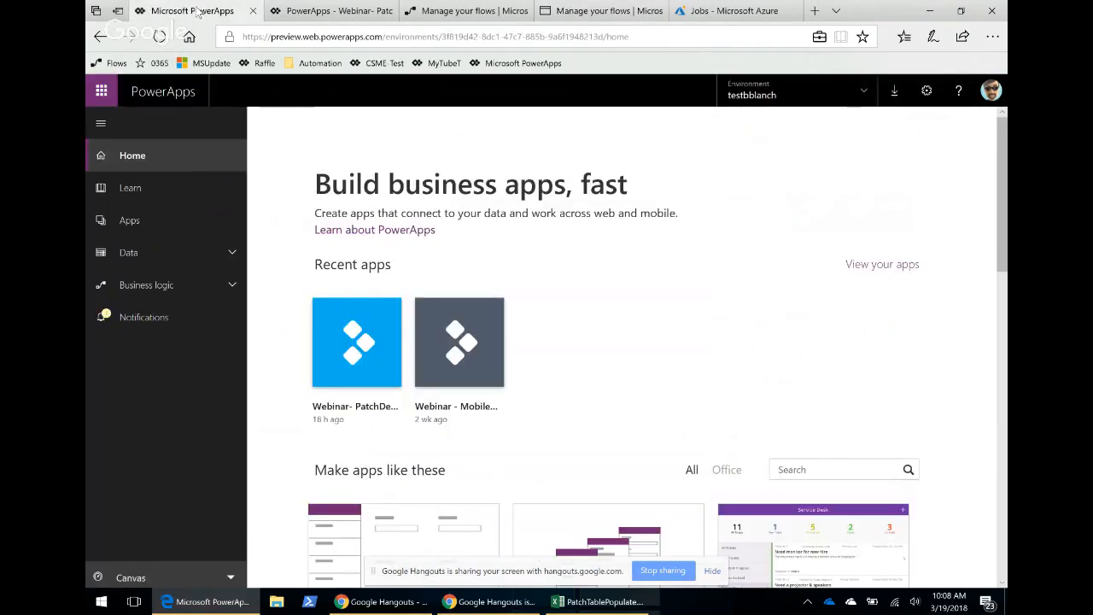
left_click(317, 11)
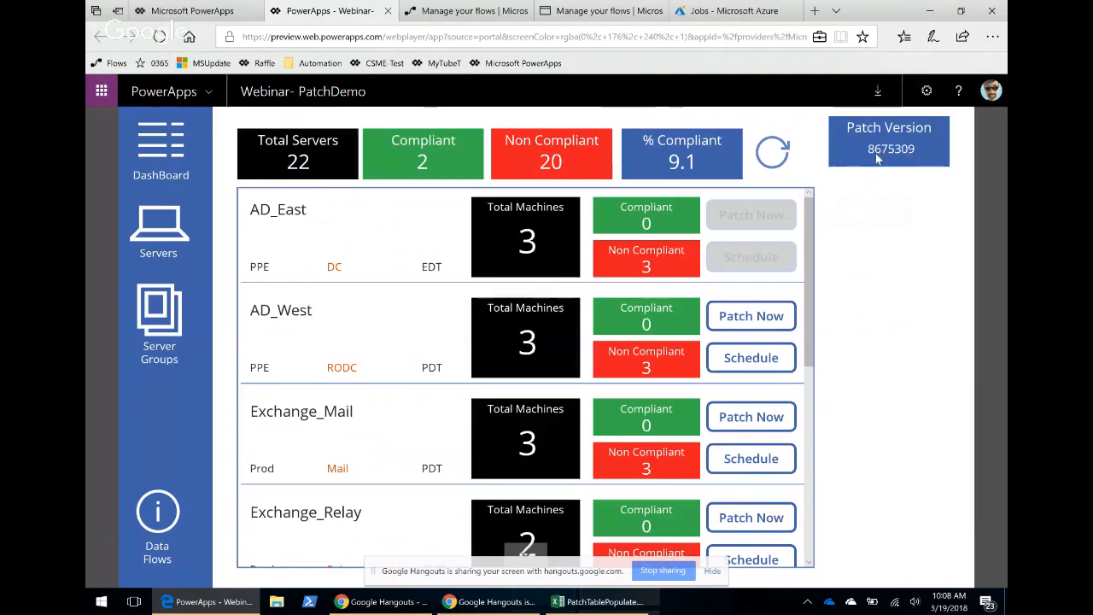
left_click(472, 18)
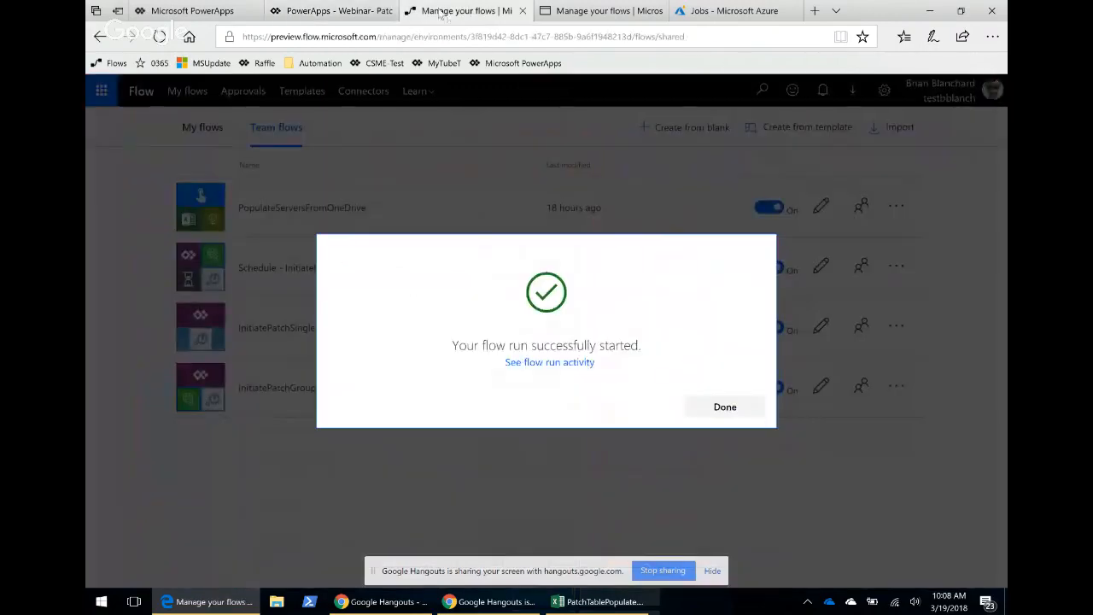
left_click(584, 17)
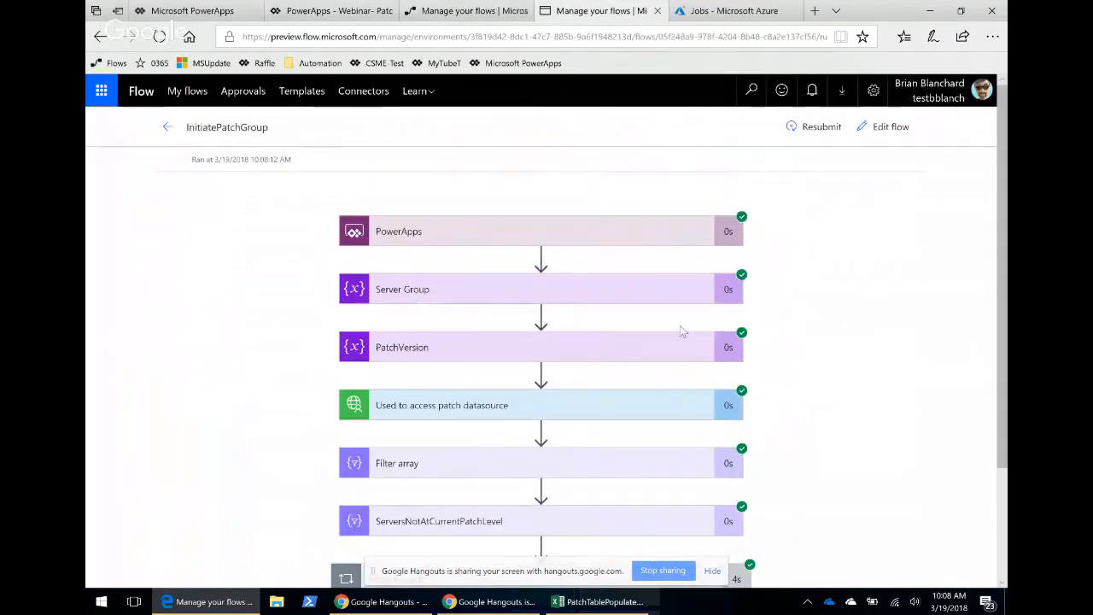
Expand the run's Create job action inside Apply to each and review its inputs.
scroll(675, 327, "down", 2)
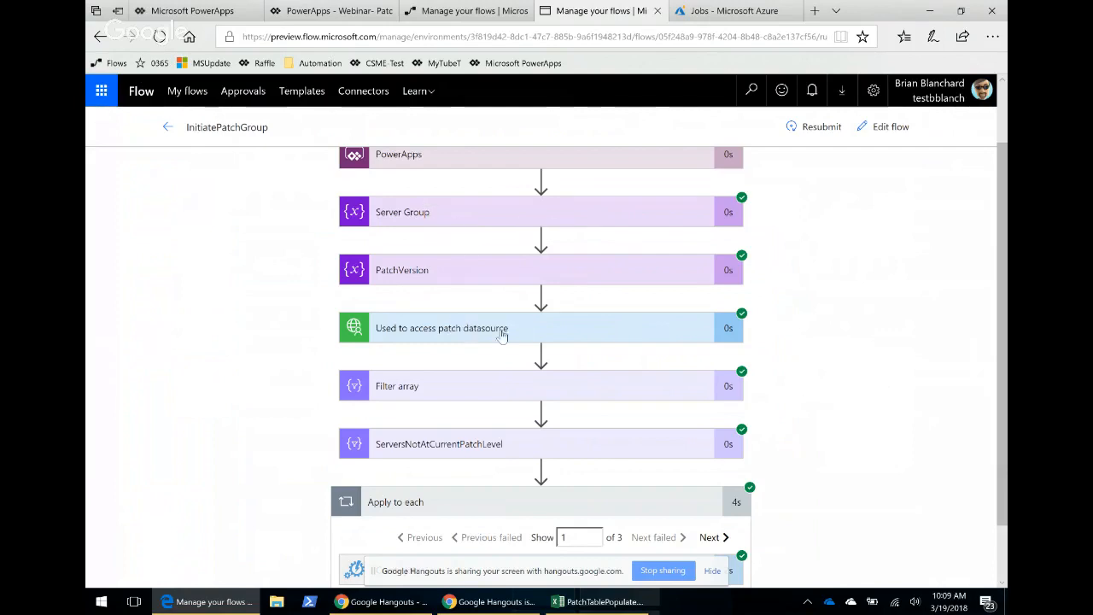
scroll(504, 354, "down", 1)
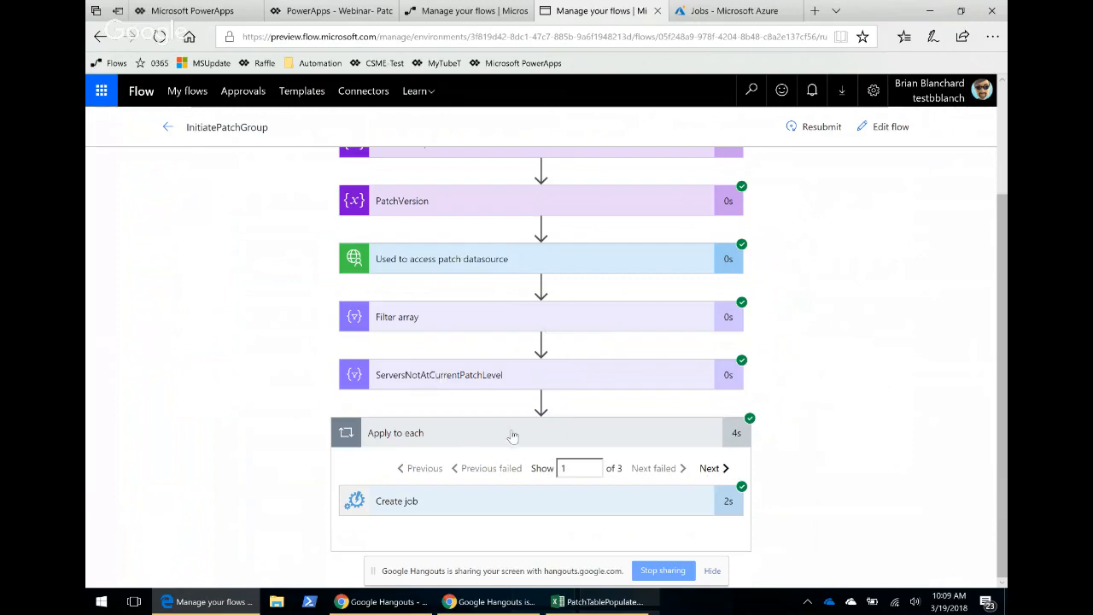
left_click(522, 505)
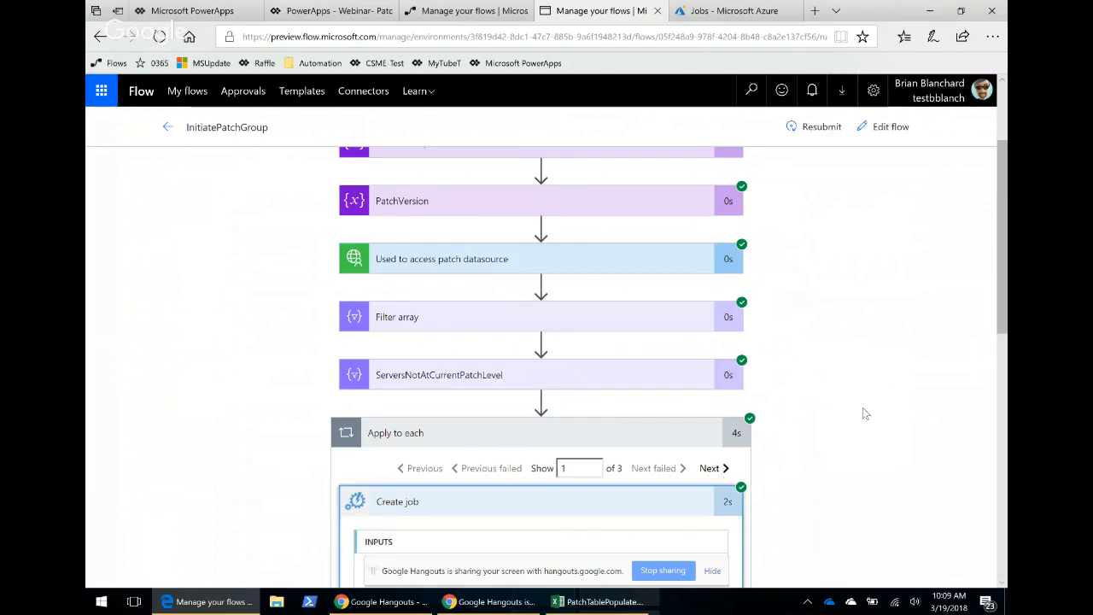
scroll(859, 414, "down", 3)
scroll(573, 384, "down", 1)
scroll(532, 324, "up", 2)
scroll(563, 327, "up", 1)
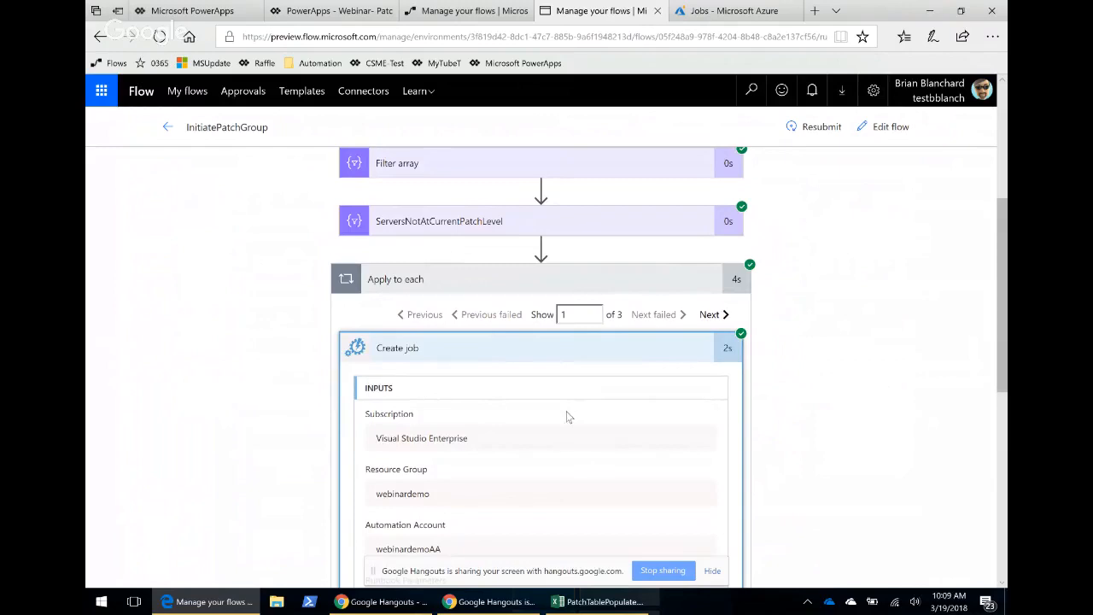
scroll(609, 385, "down", 1)
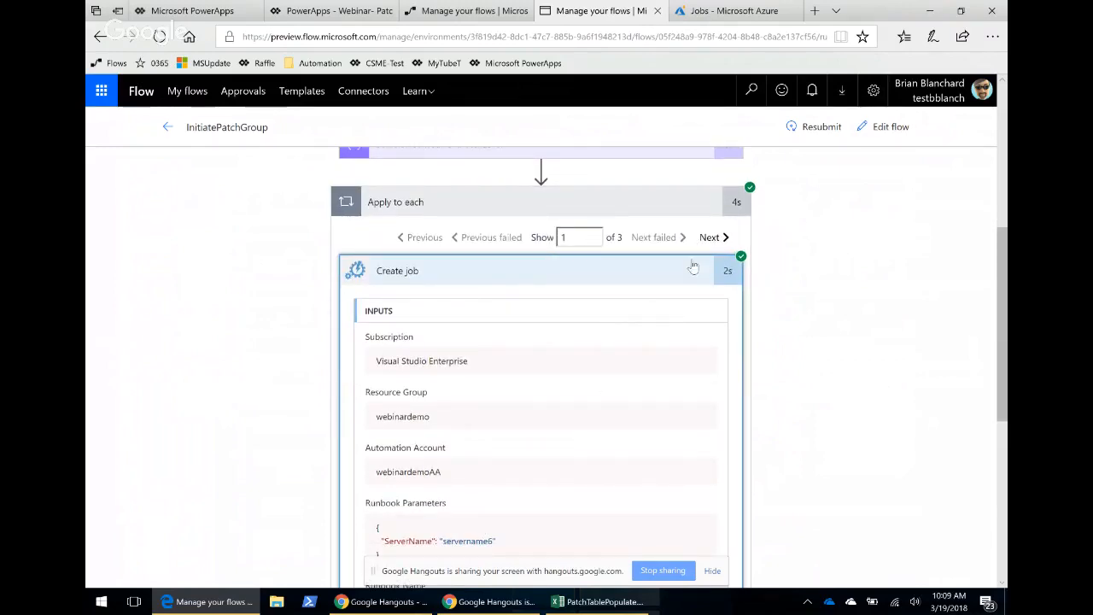
Show the loop's second iteration and review its Create job inputs and outputs.
left_click(710, 239)
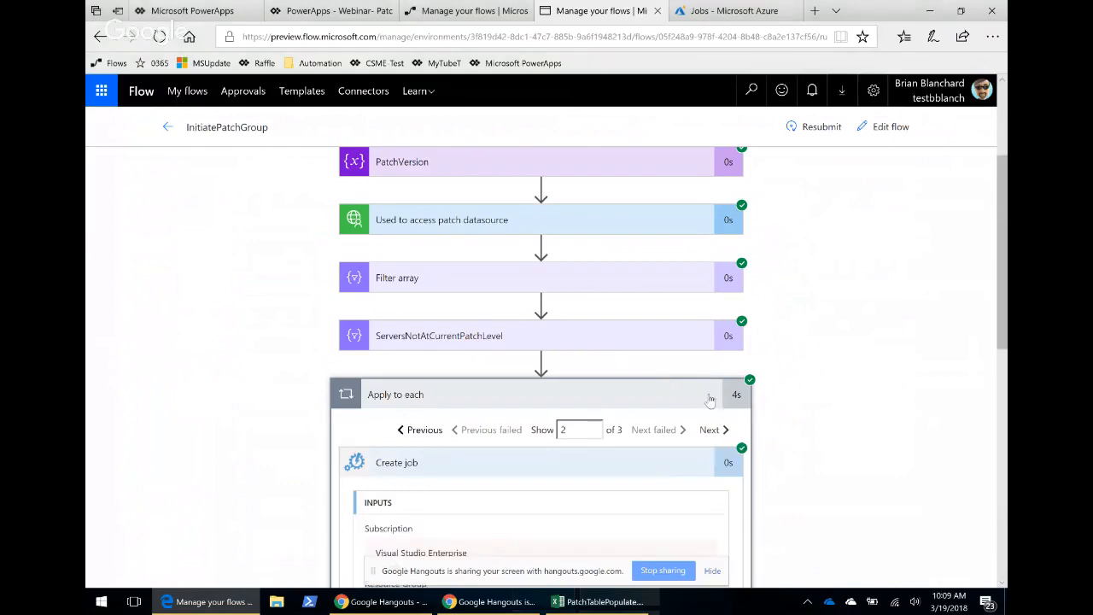
scroll(801, 398, "down", 3)
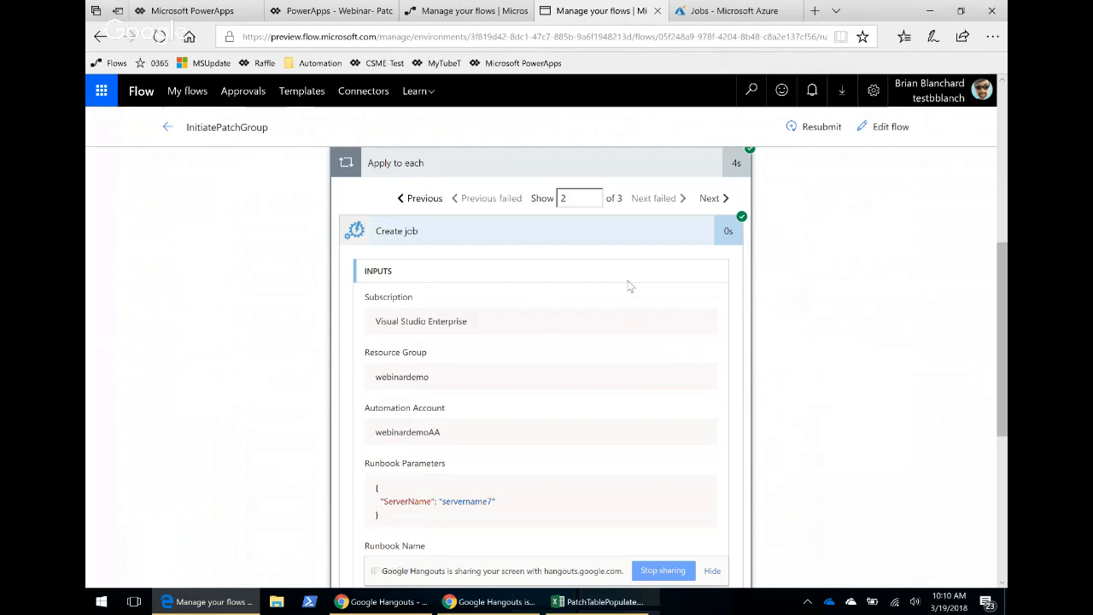
scroll(626, 282, "up", 1)
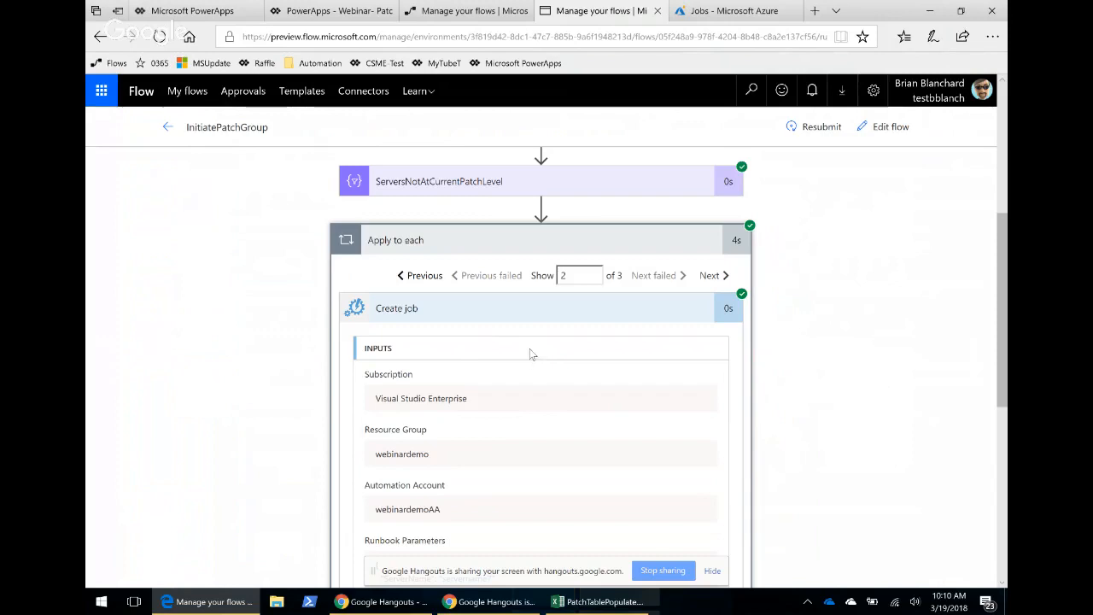
scroll(577, 358, "down", 1)
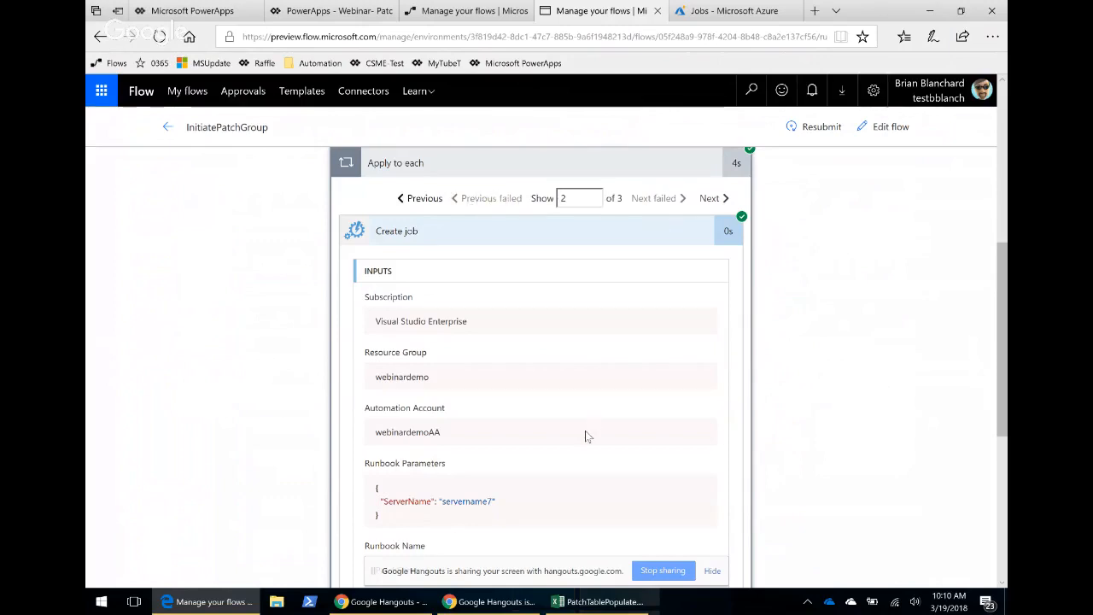
scroll(512, 440, "down", 1)
scroll(562, 425, "down", 4)
scroll(552, 443, "up", 2)
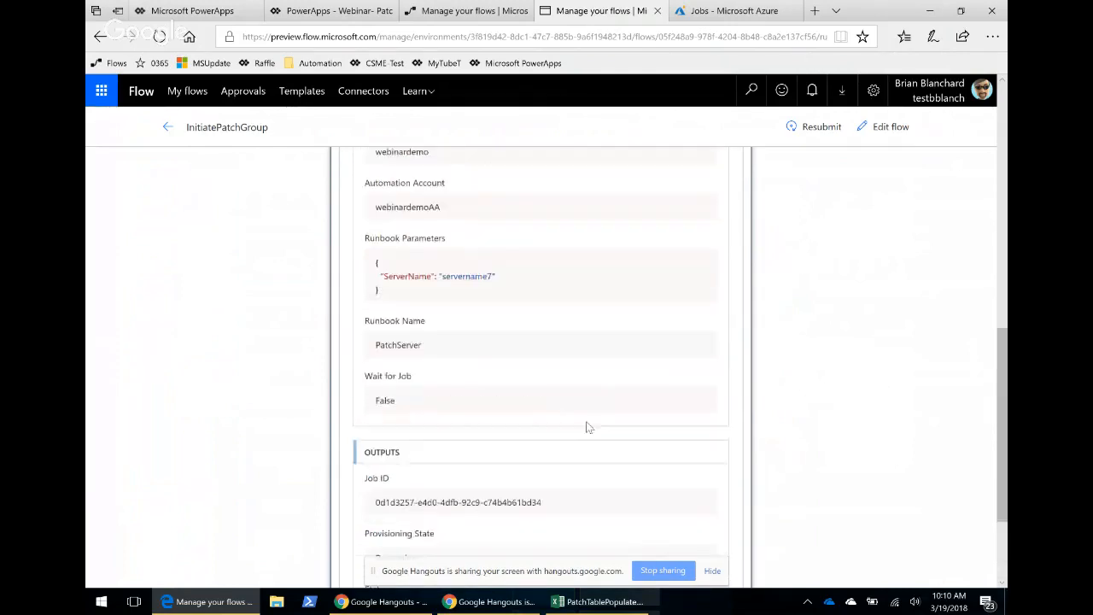
scroll(585, 427, "up", 2)
Open the InitiatePatchGroup flow for editing.
left_click(891, 130)
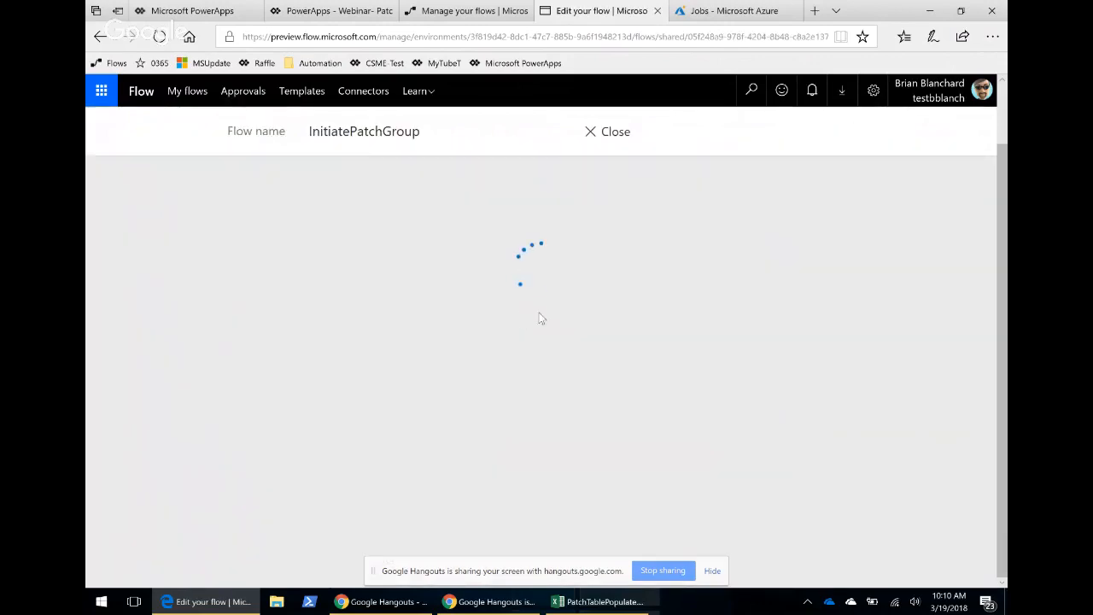
Expand the Create job action inside Apply to each and show its advanced options to review the runbook settings.
scroll(521, 319, "down", 2)
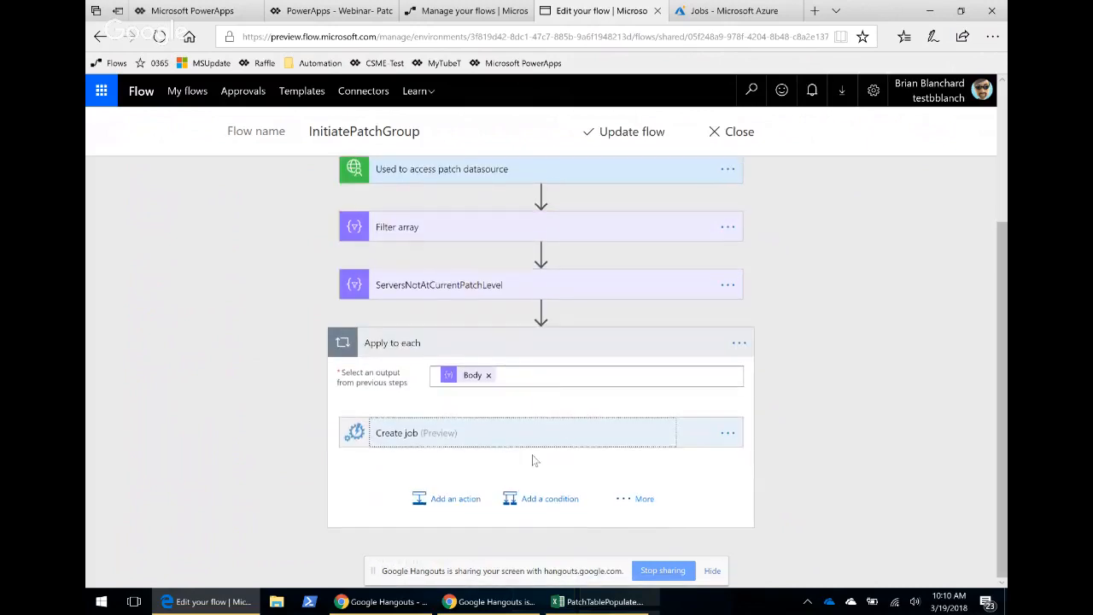
left_click(462, 432)
scroll(861, 372, "down", 1)
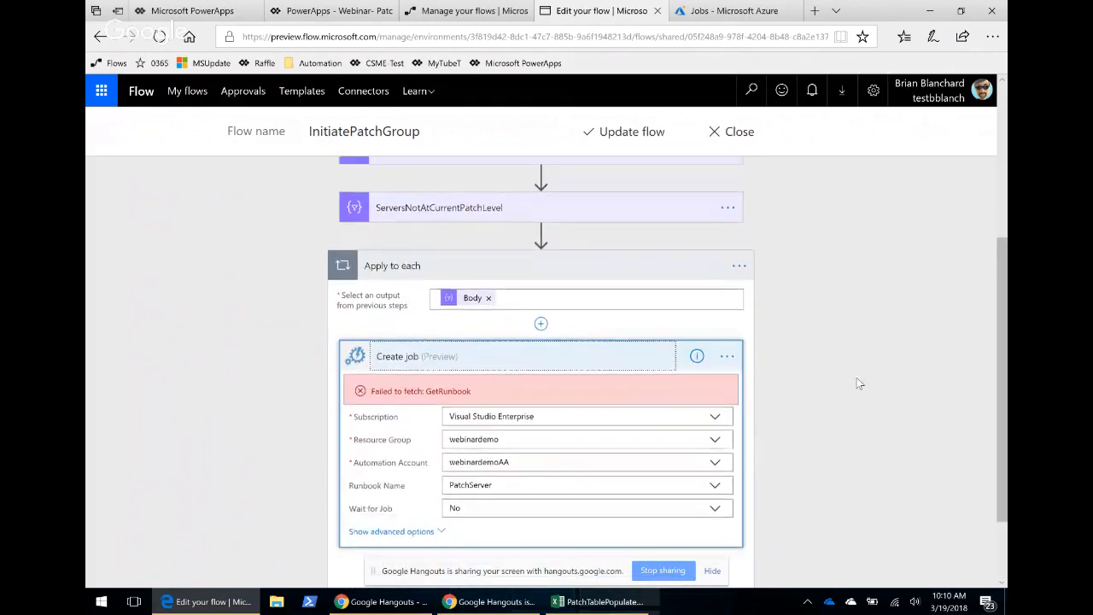
scroll(860, 383, "down", 1)
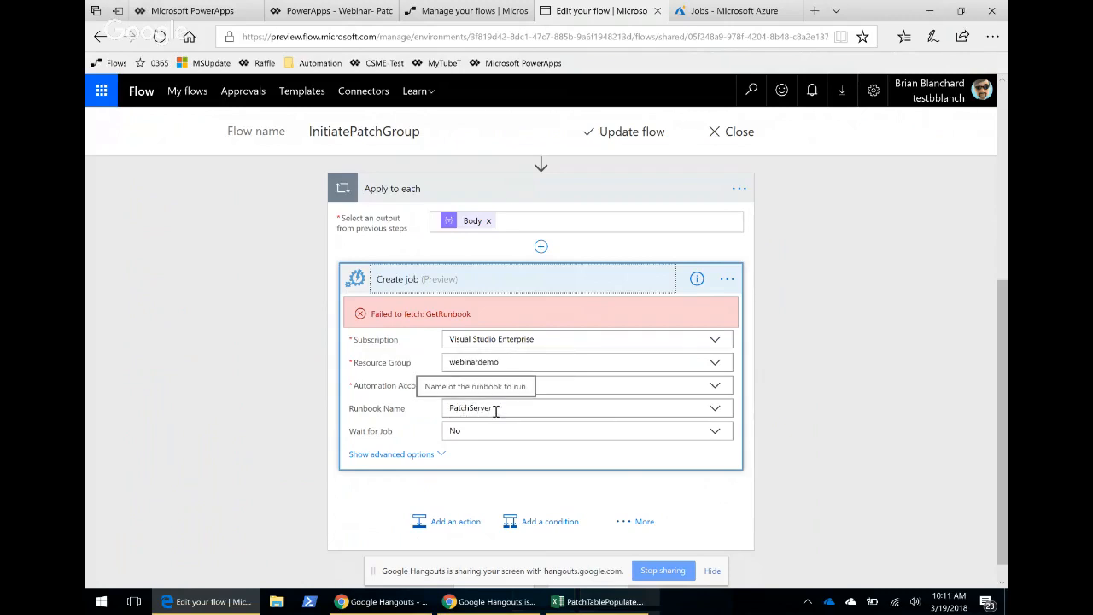
left_click(419, 453)
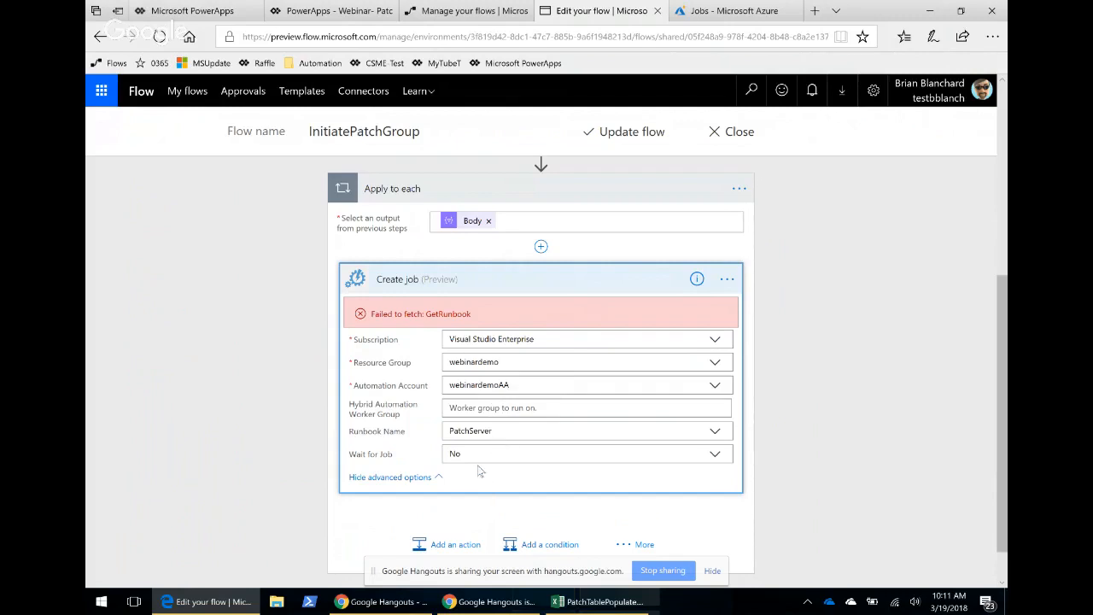
scroll(513, 427, "down", 1)
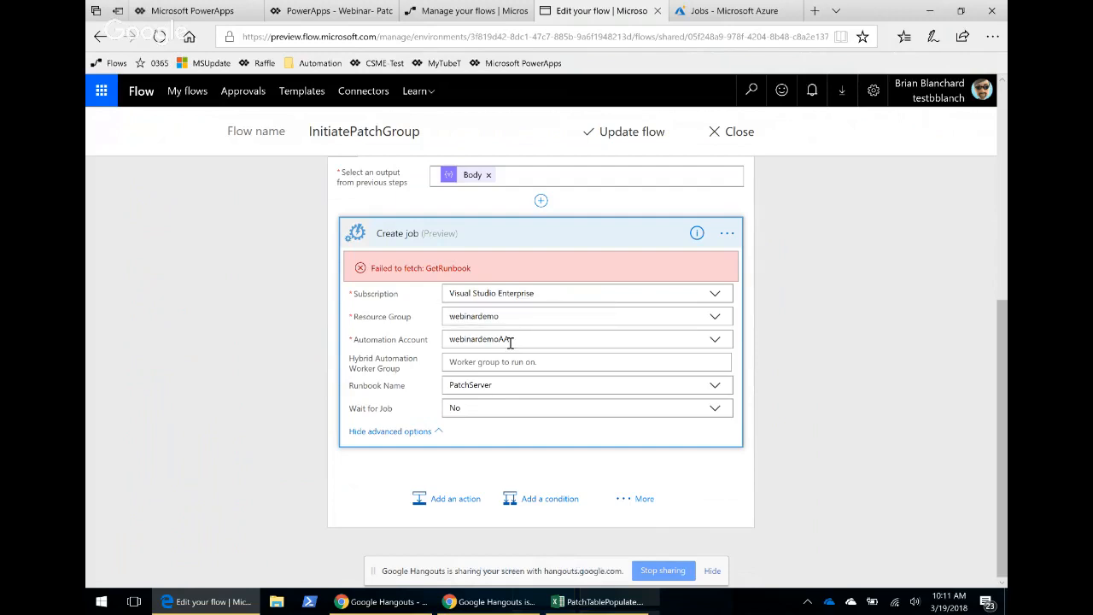
scroll(575, 322, "up", 4)
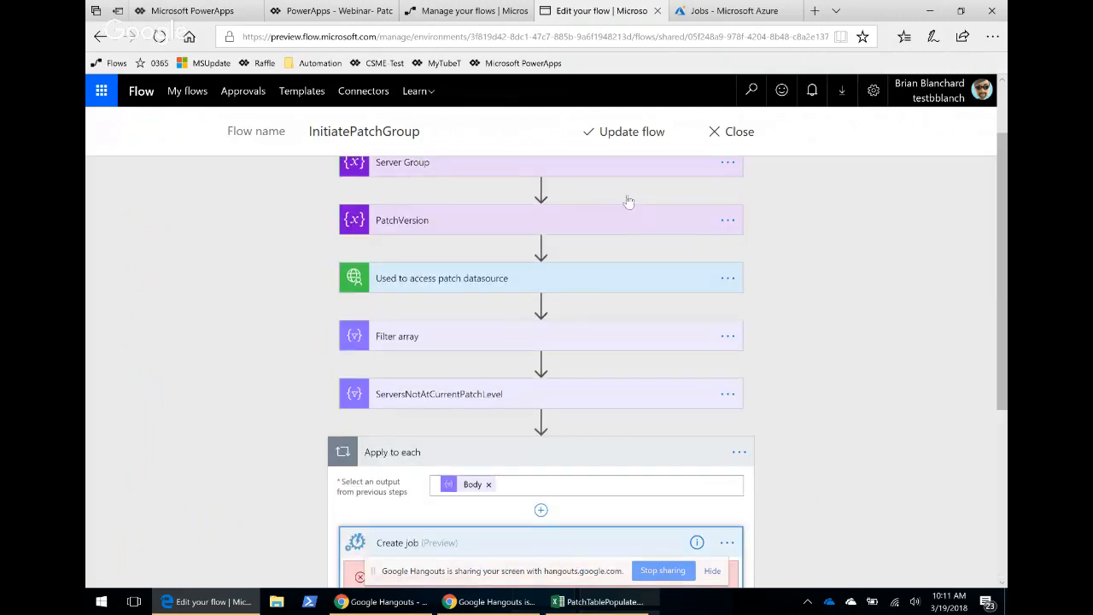
scroll(644, 213, "up", 1)
scroll(632, 247, "down", 4)
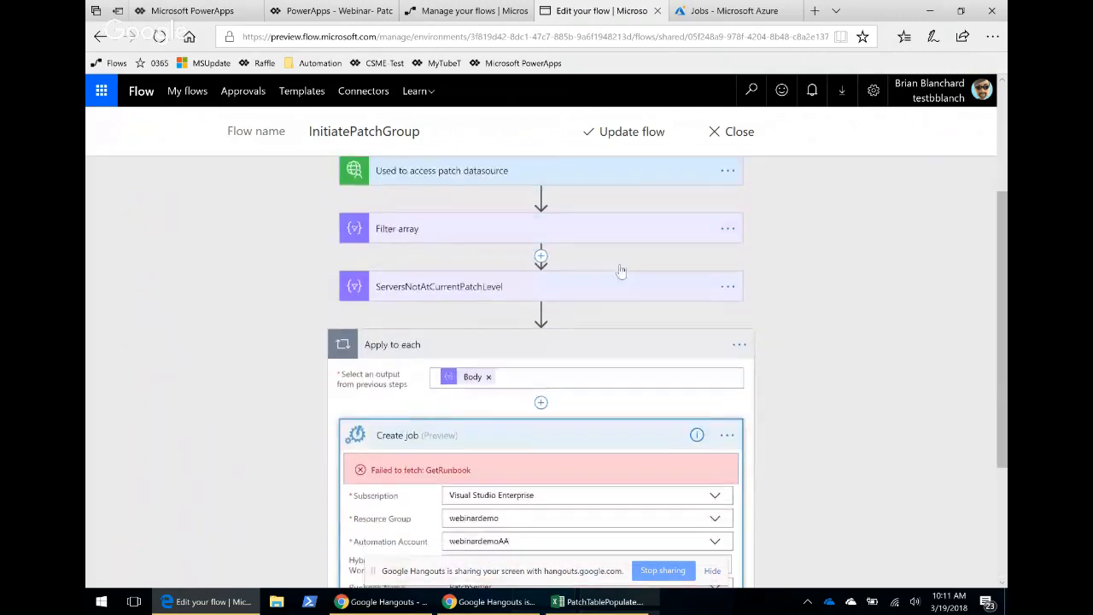
scroll(562, 343, "down", 1)
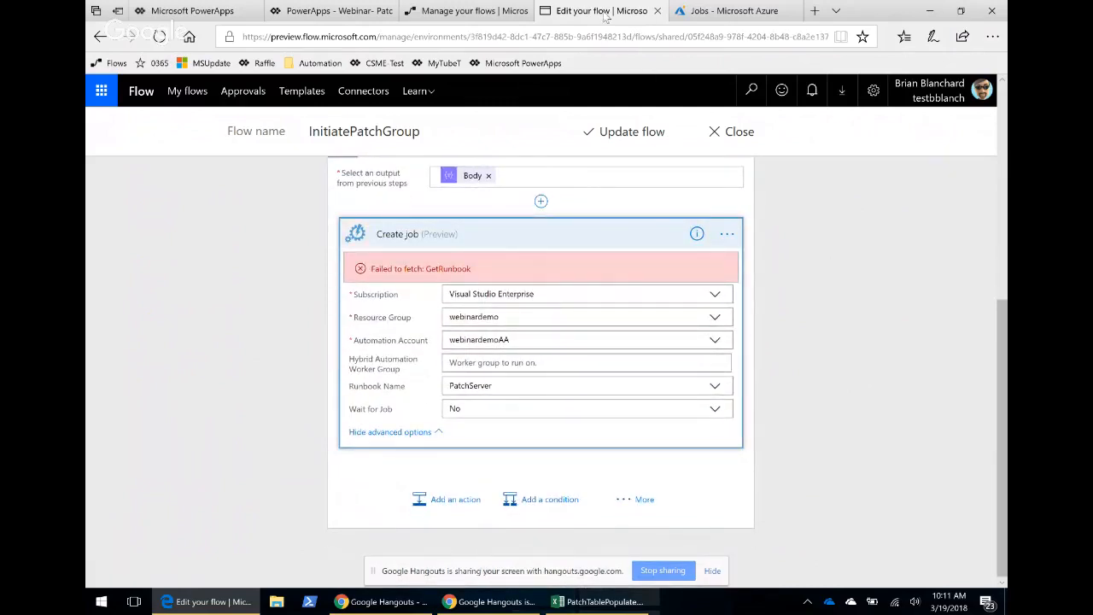
Refresh the PatchServer runbook's job list in Azure and briefly view the patch dashboard.
left_click(735, 19)
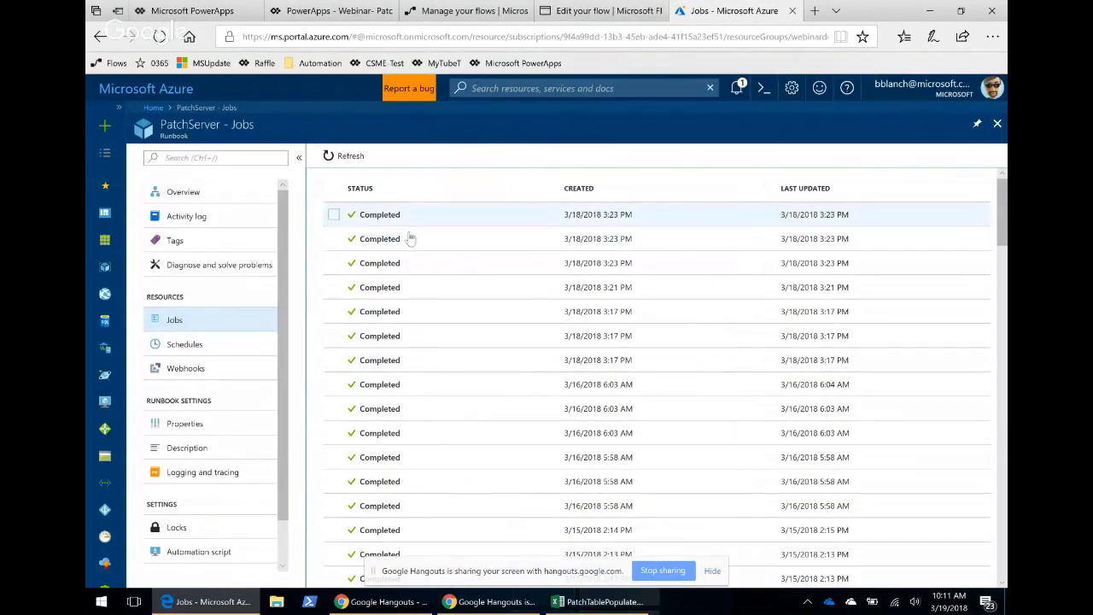
left_click(339, 157)
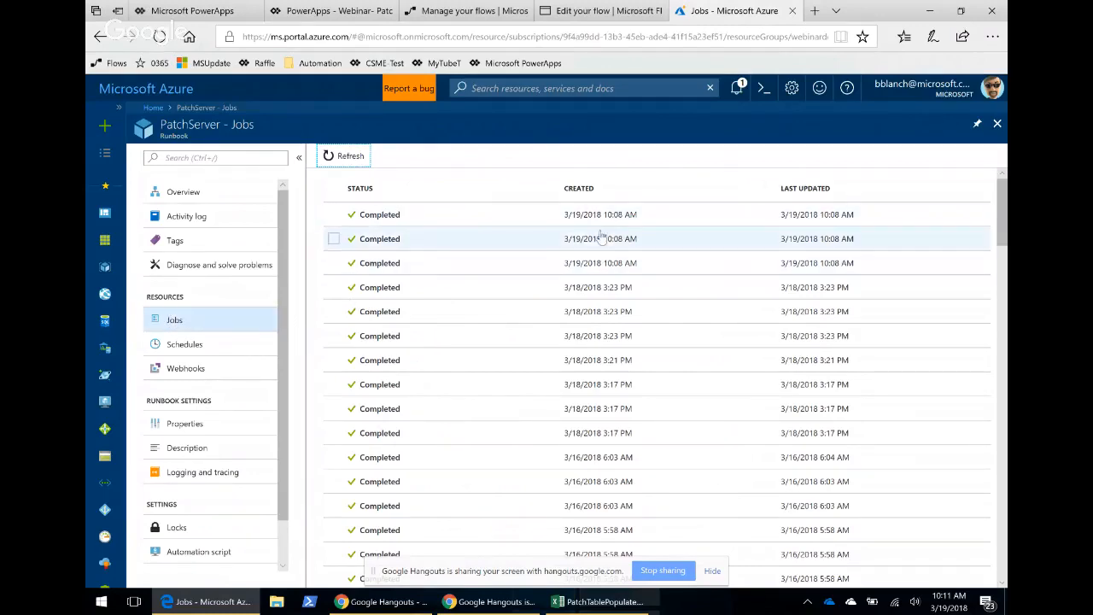
left_click(206, 15)
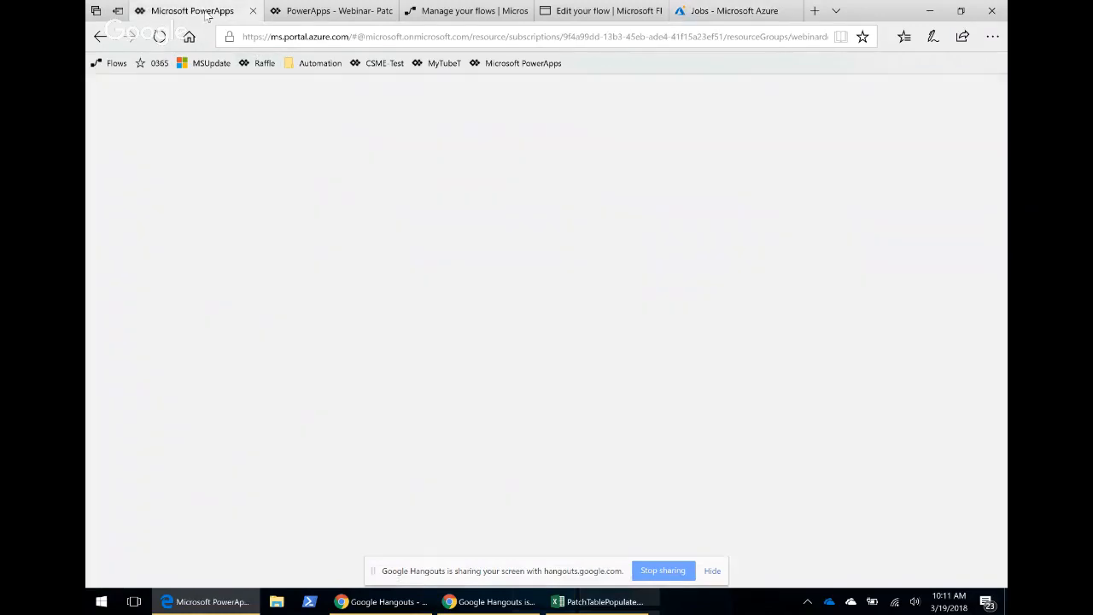
left_click(328, 12)
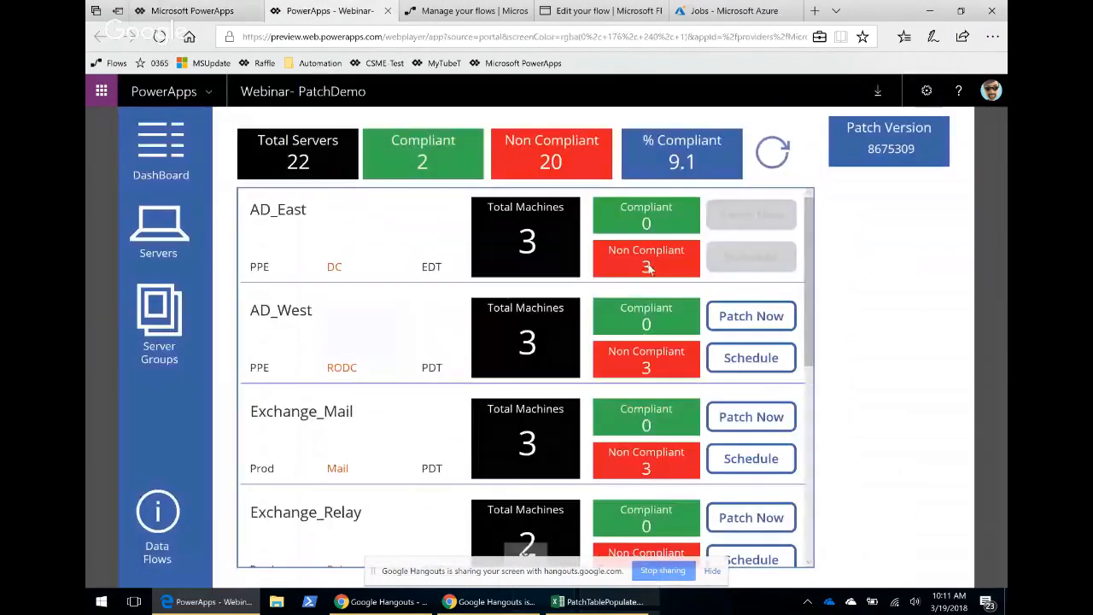
left_click(724, 12)
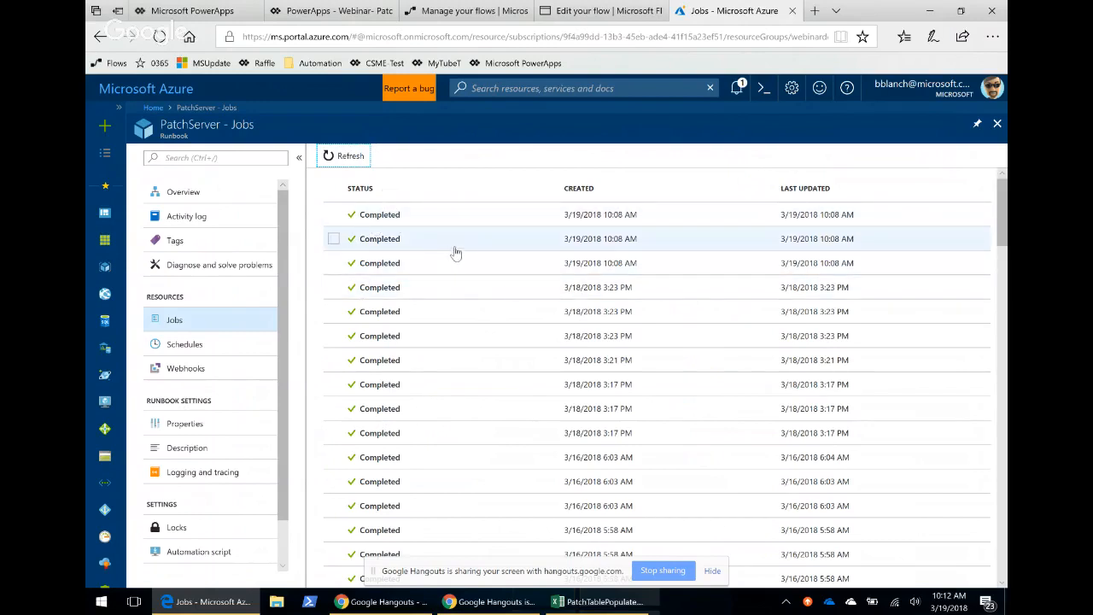
Open the newest PatchServer job and view its input parameters.
left_click(386, 220)
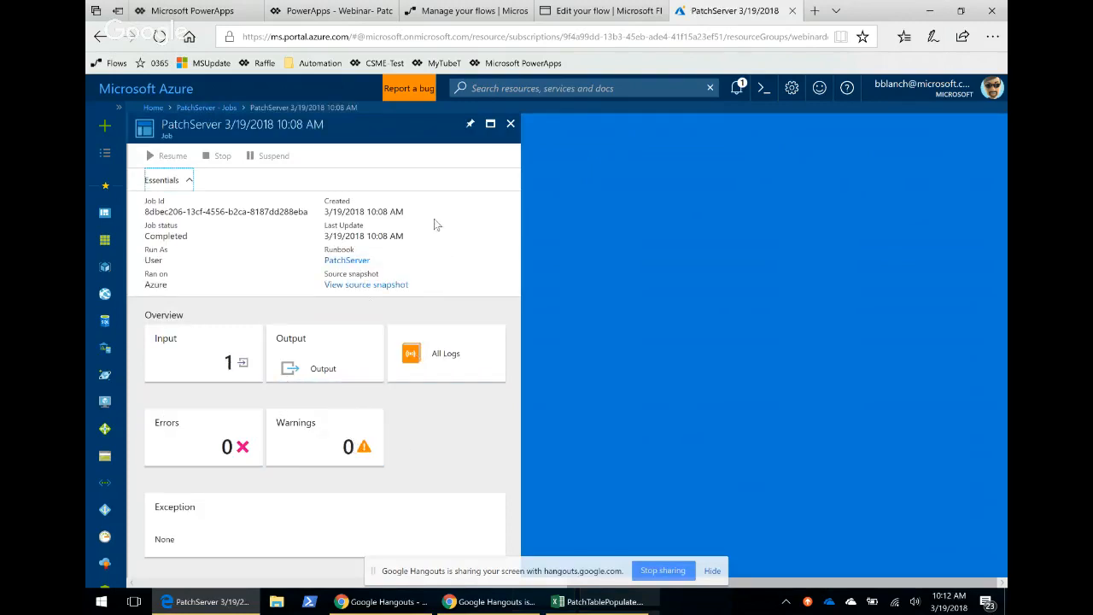
left_click(205, 363)
left_click(215, 357)
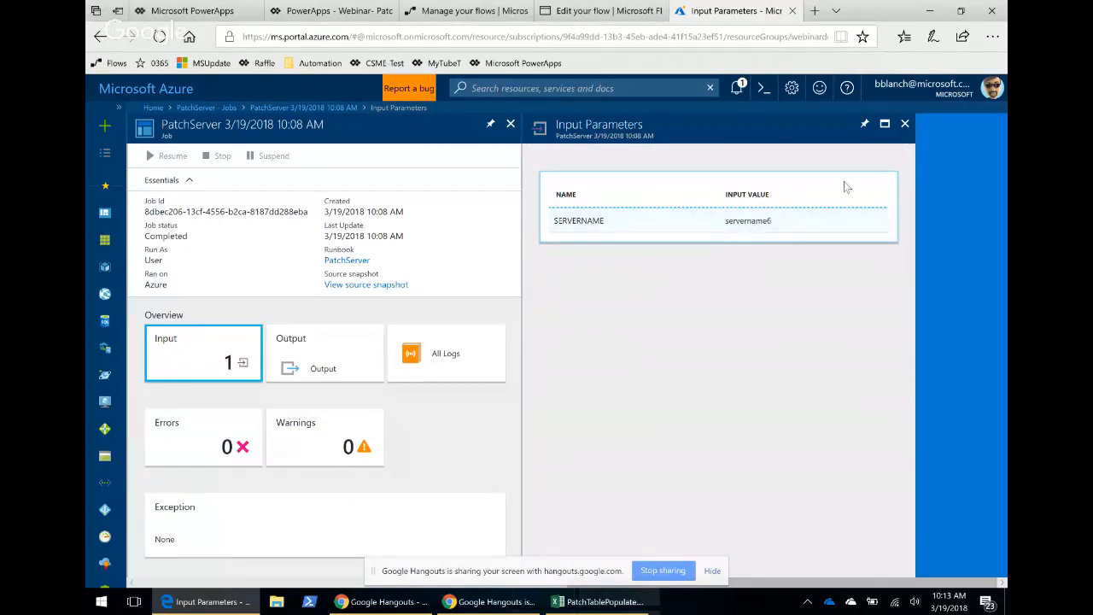
left_click(903, 131)
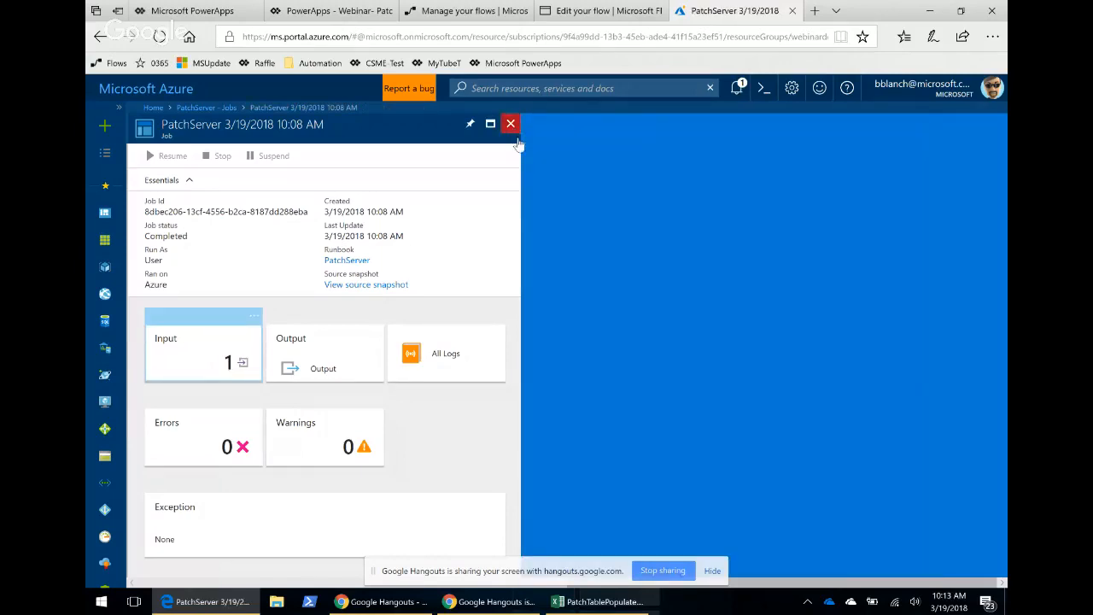
left_click(510, 125)
Open the second 3/19/2018 10:08 AM job and view its input parameters.
left_click(384, 244)
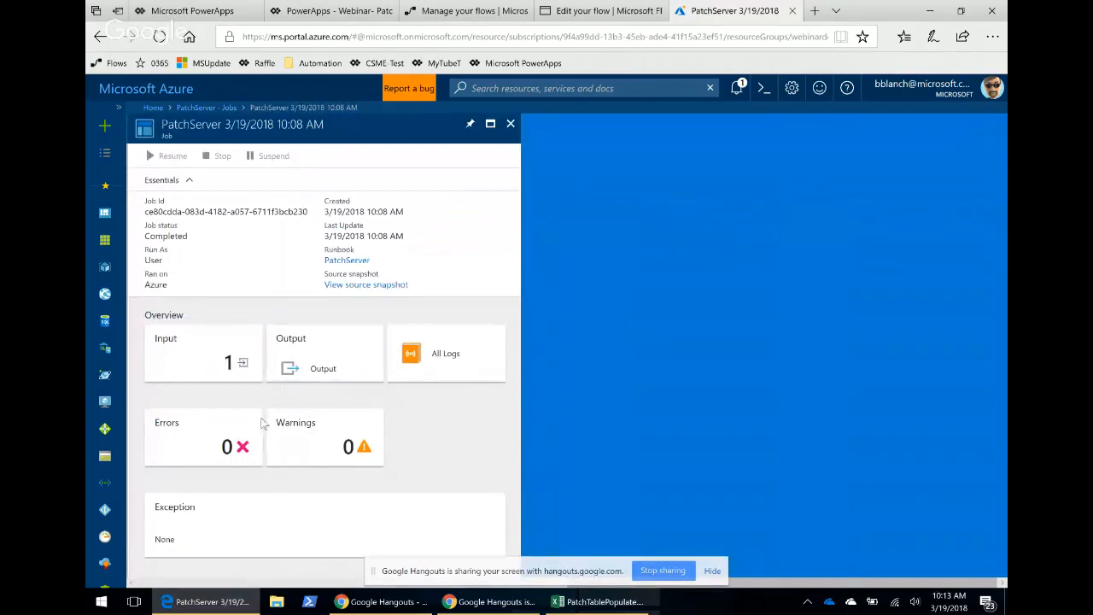
left_click(202, 352)
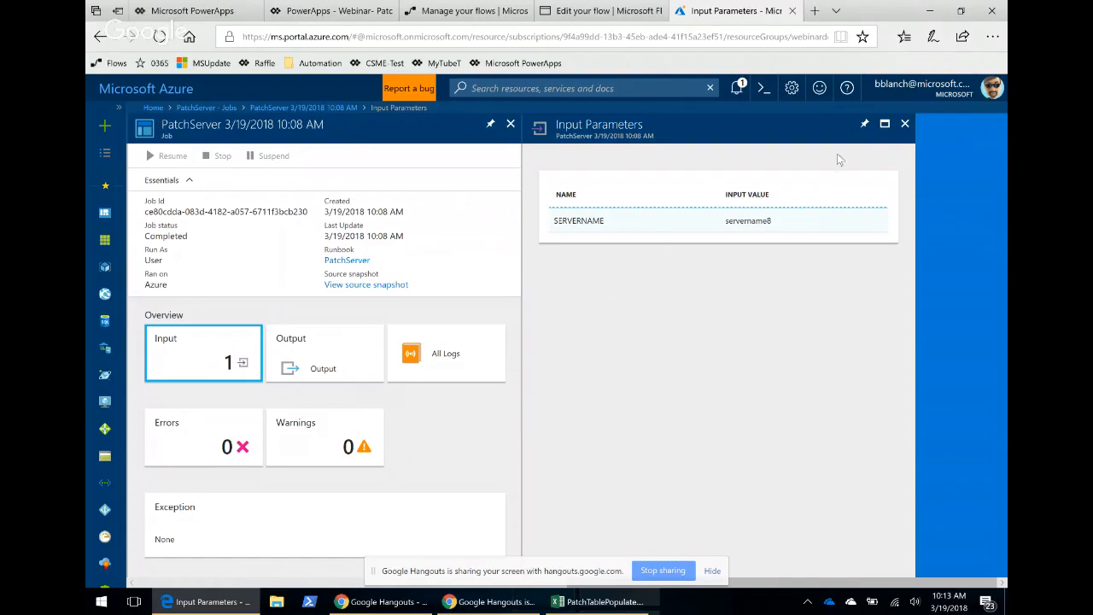
left_click(904, 125)
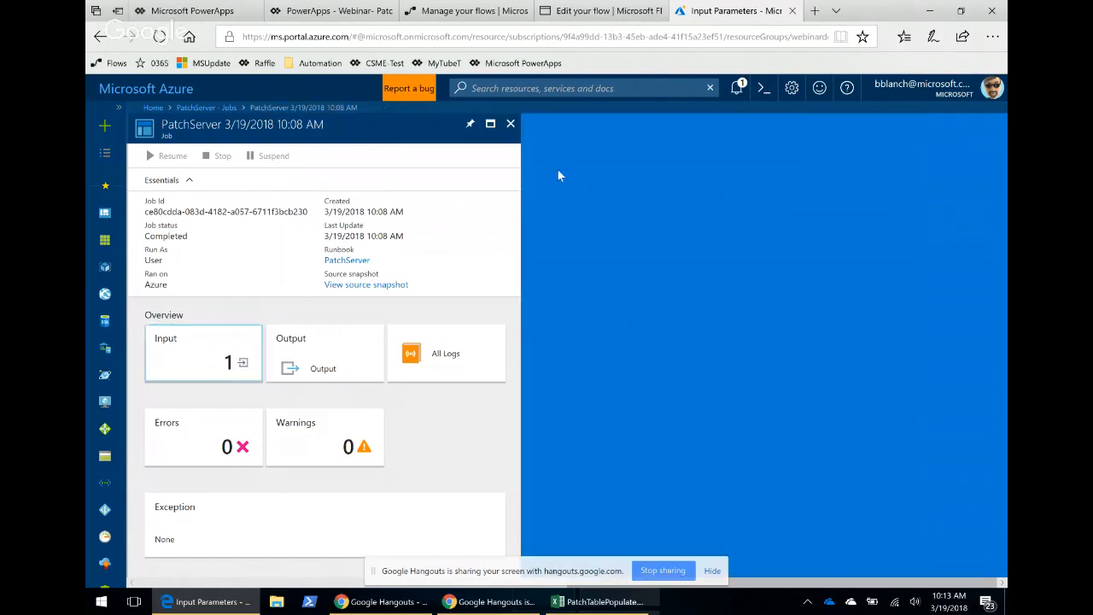
left_click(509, 126)
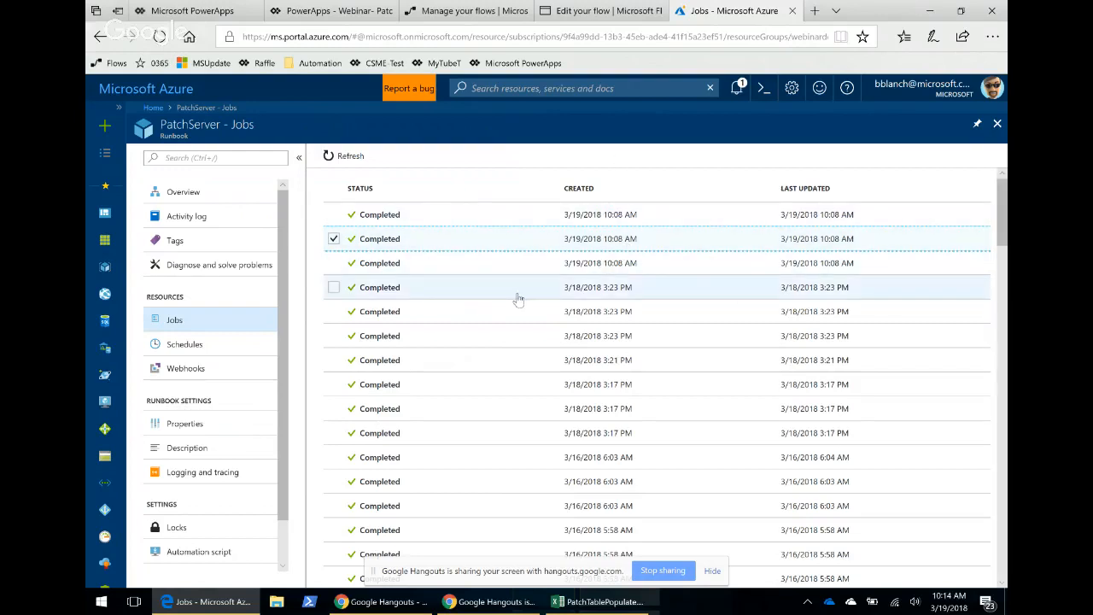
Close the job list and open the PatchServer runbook from the webinardemoAA automation account's runbooks.
scroll(226, 427, "down", 1)
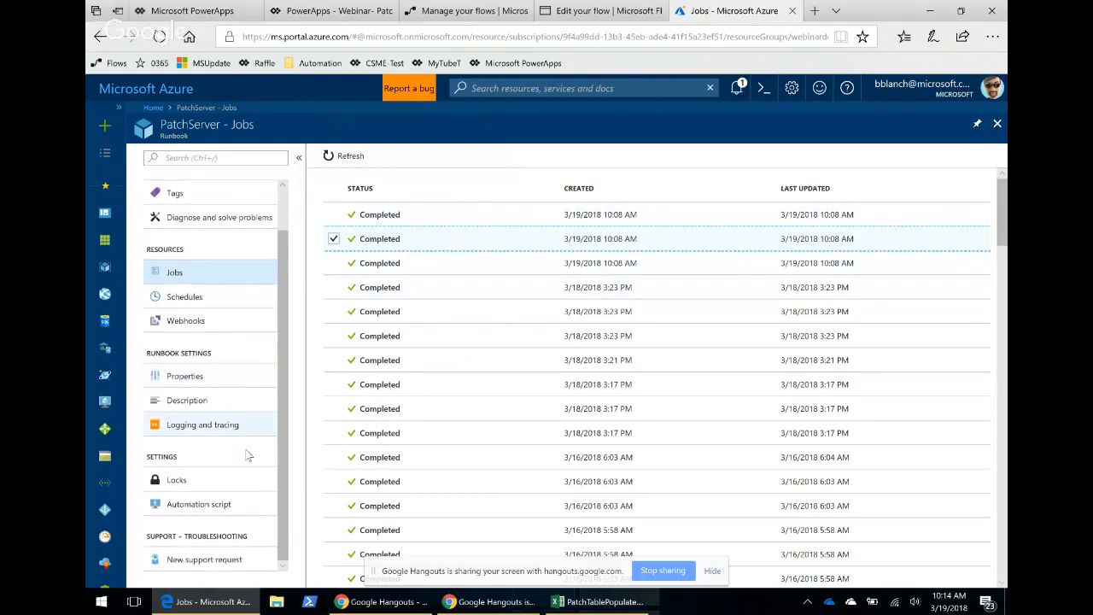
scroll(229, 423, "up", 1)
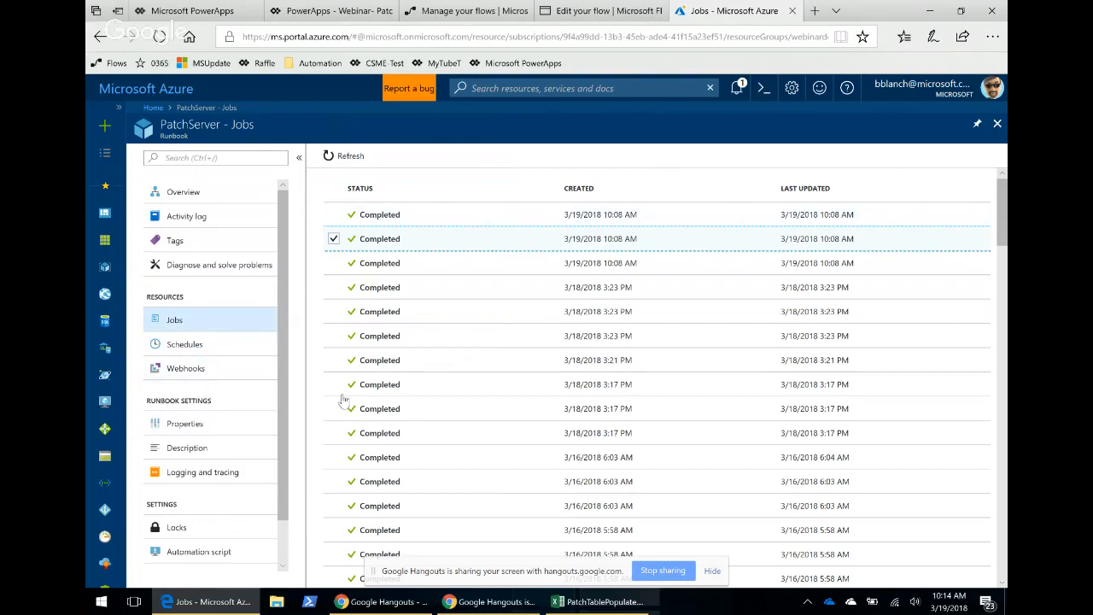
left_click(996, 123)
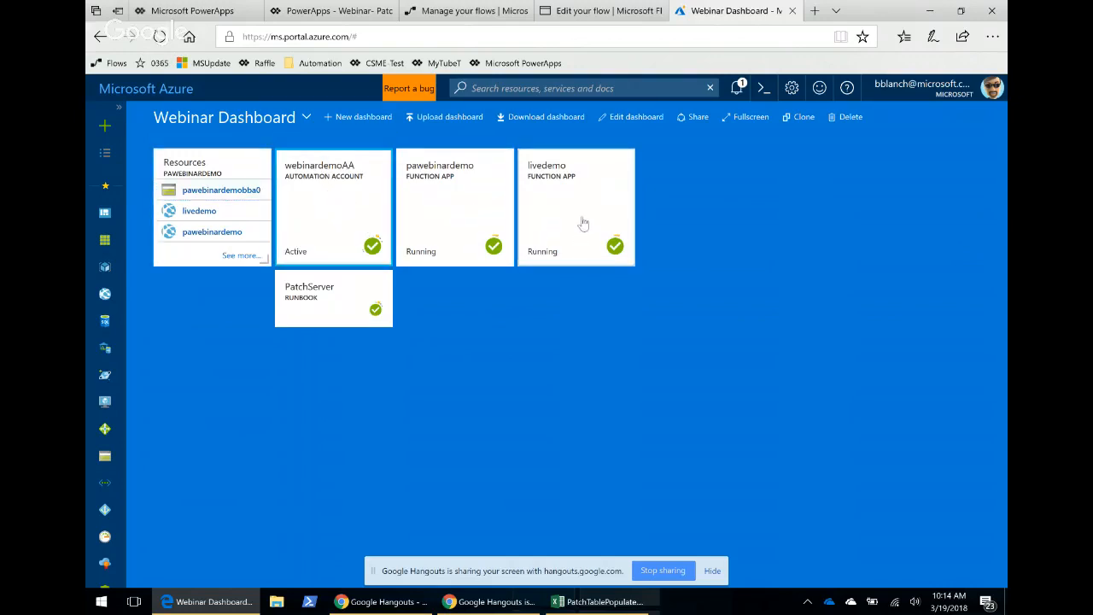
left_click(365, 199)
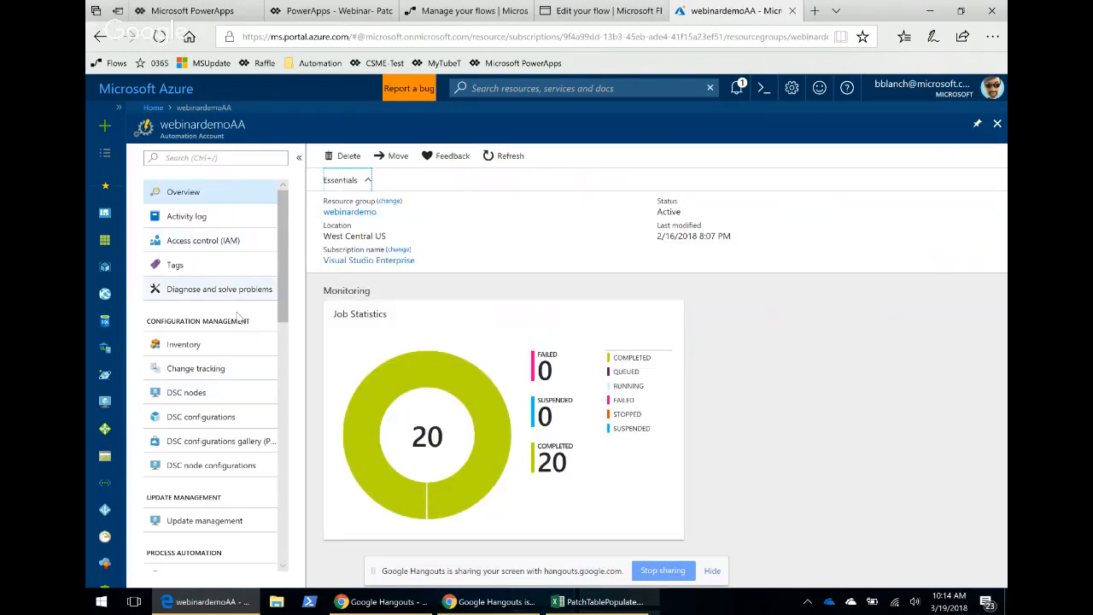
scroll(254, 411, "down", 2)
left_click(190, 402)
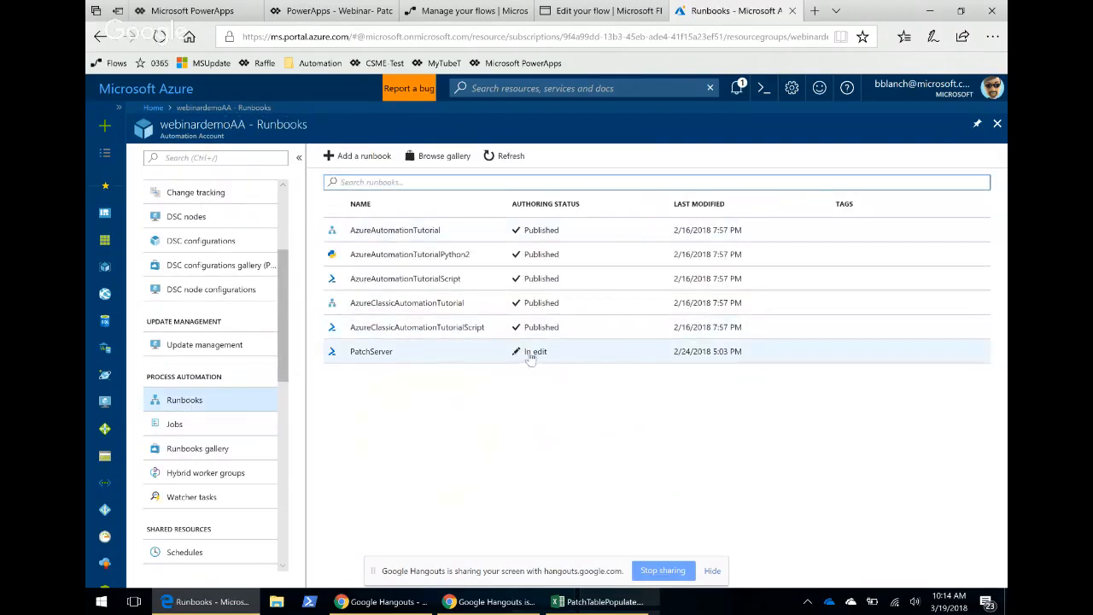
left_click(403, 354)
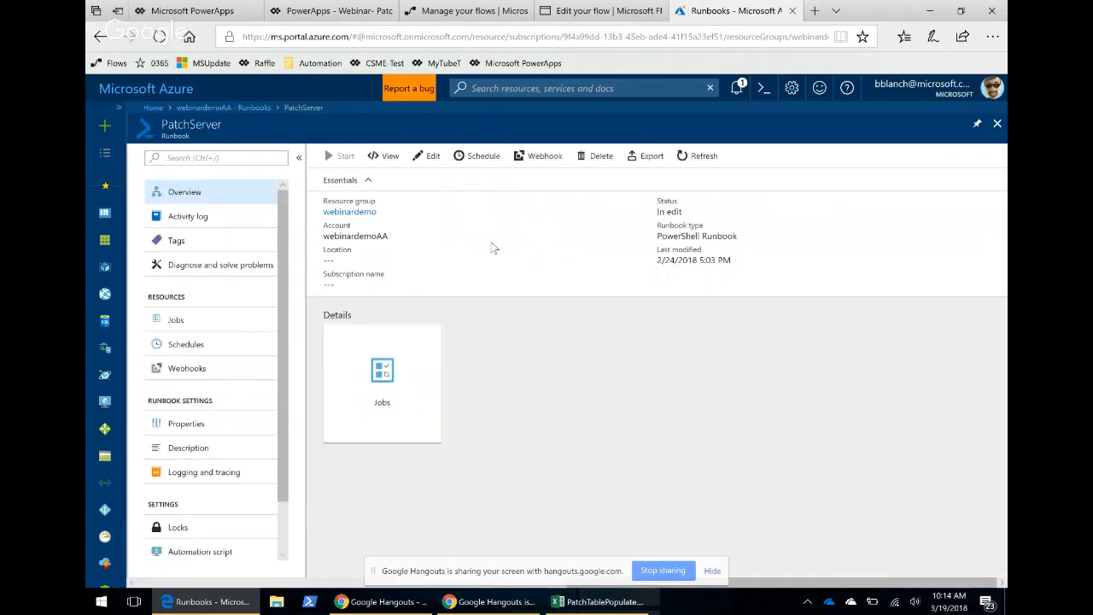
View the PatchServer runbook's published source, highlighting the body fields, placeholder comment and Invoke-RestMethod line.
left_click(389, 159)
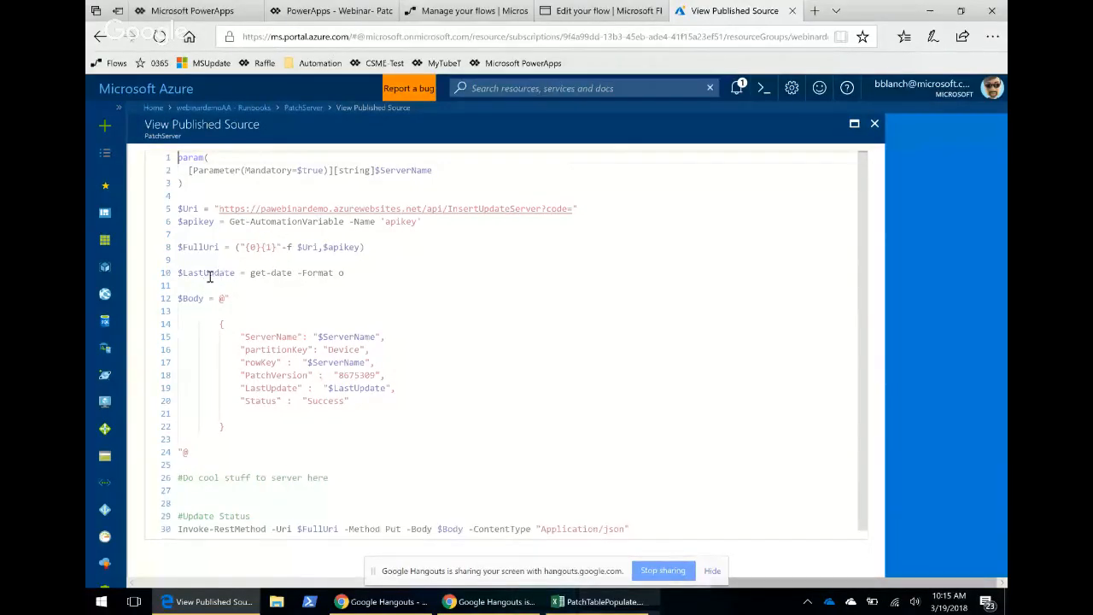
scroll(351, 305, "down", 1)
left_click_drag(236, 330, 364, 393)
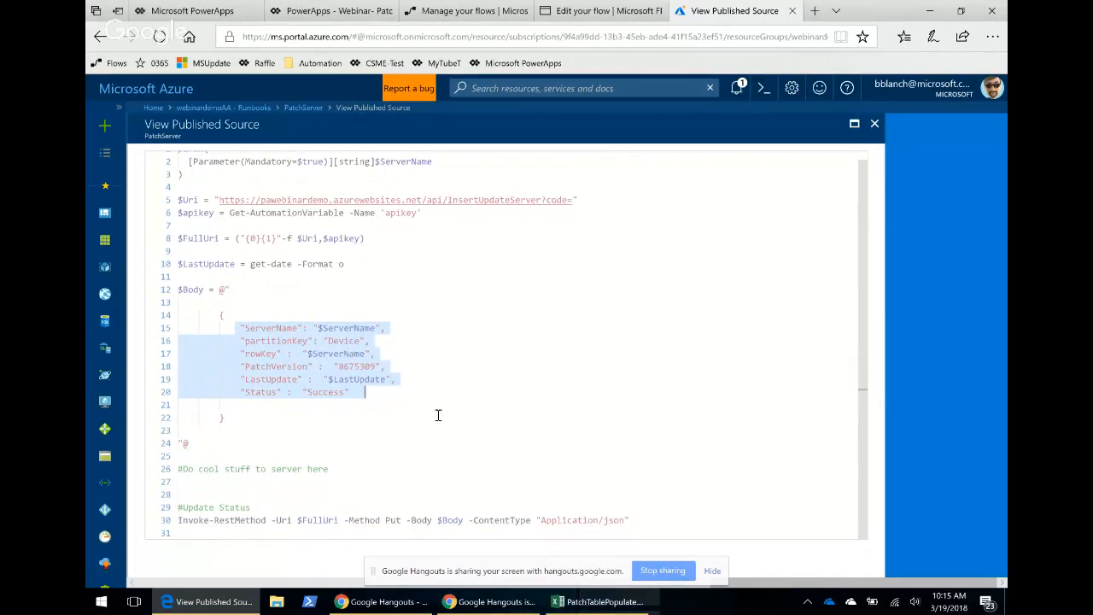
left_click(370, 471)
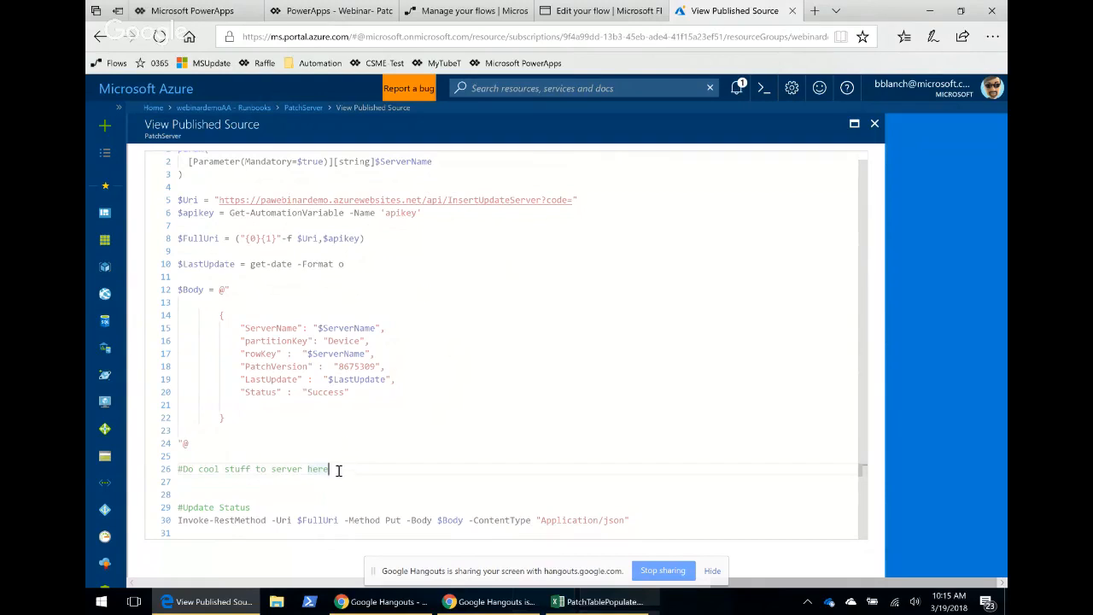
left_click_drag(329, 470, 180, 470)
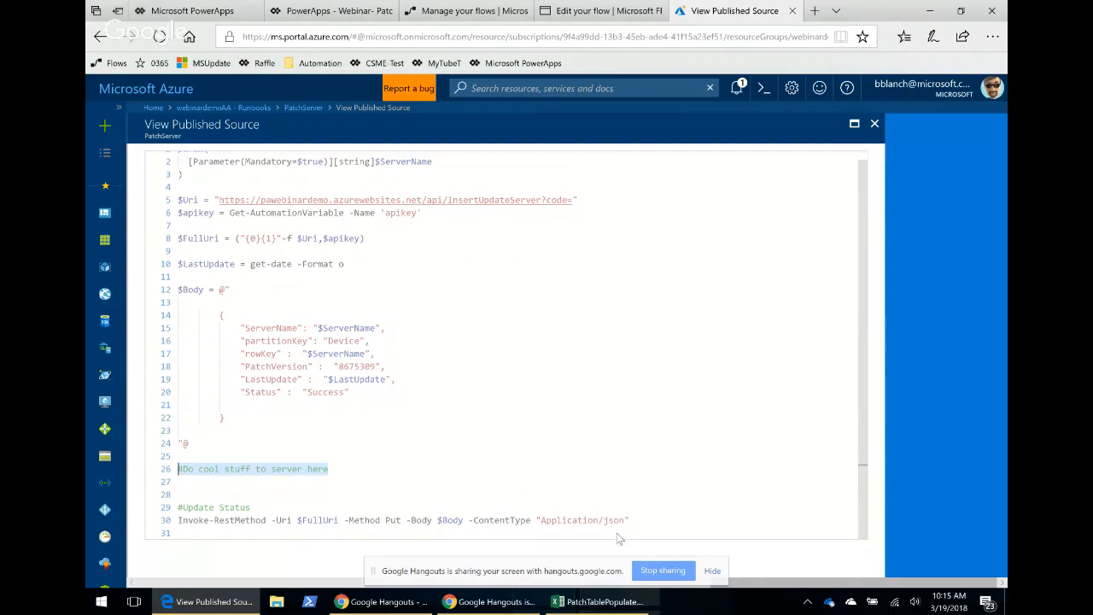
left_click_drag(634, 520, 177, 521)
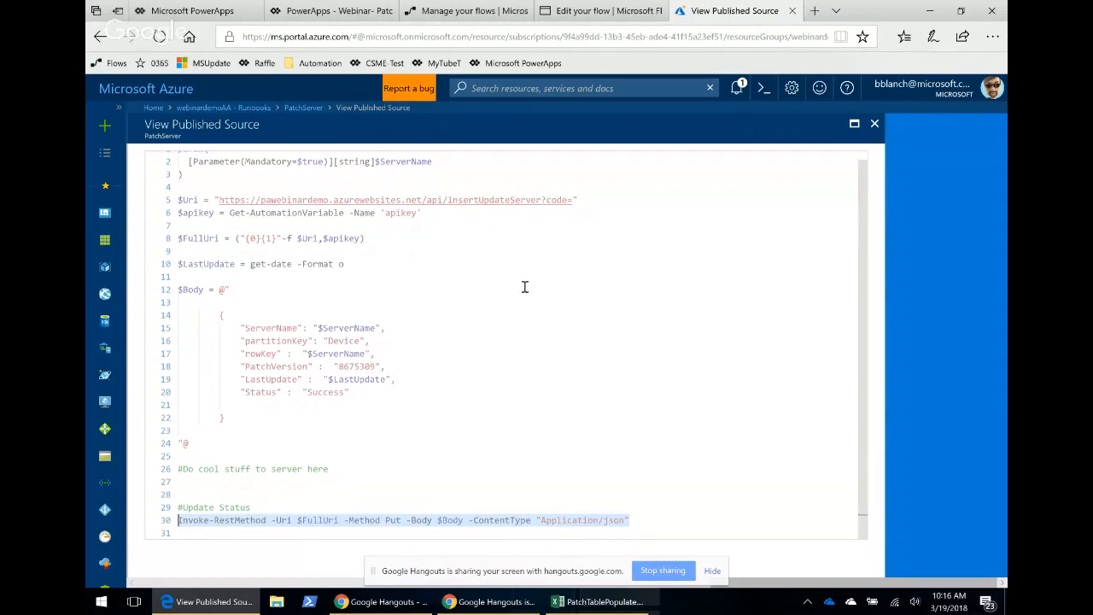
Return to the patch dashboard and refresh its compliance counts.
left_click(201, 12)
left_click(333, 12)
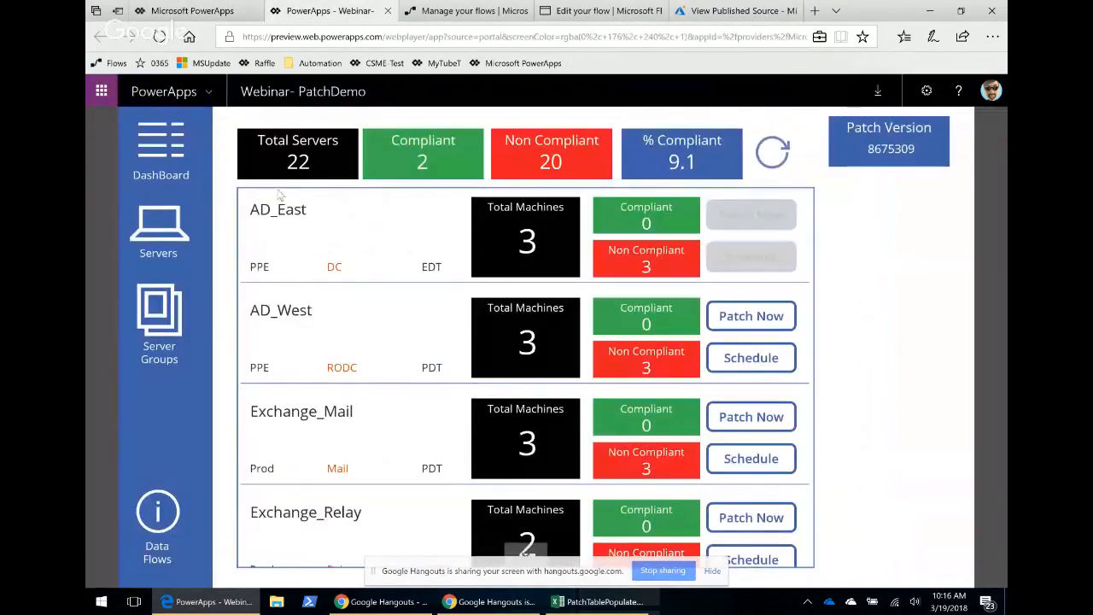
left_click(773, 156)
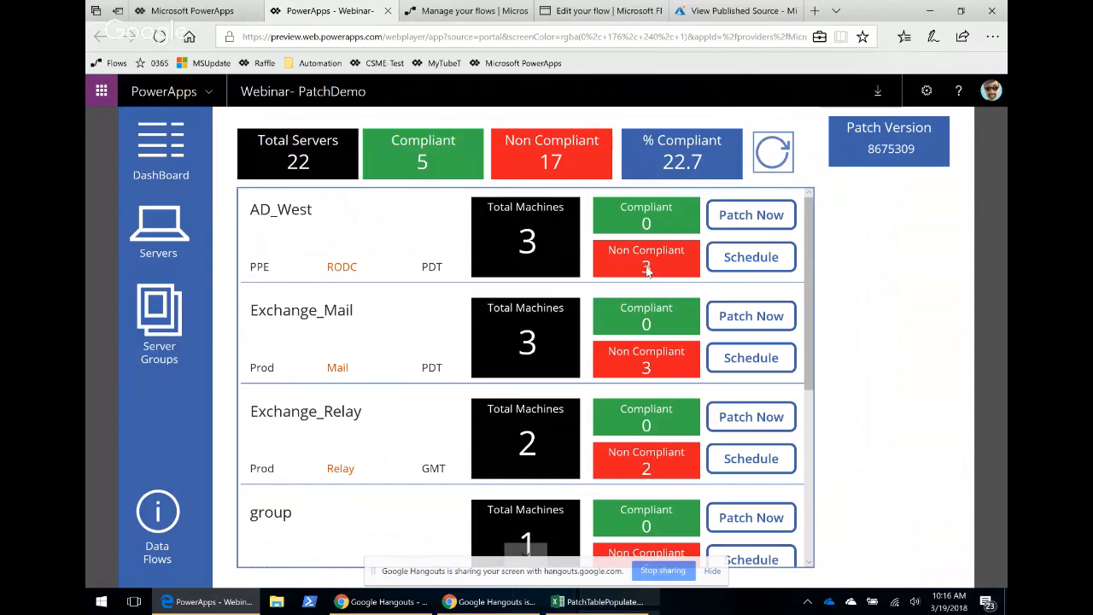
Open AD_West's non-compliant servers and start patching servername10, confirming the prompt.
left_click(673, 268)
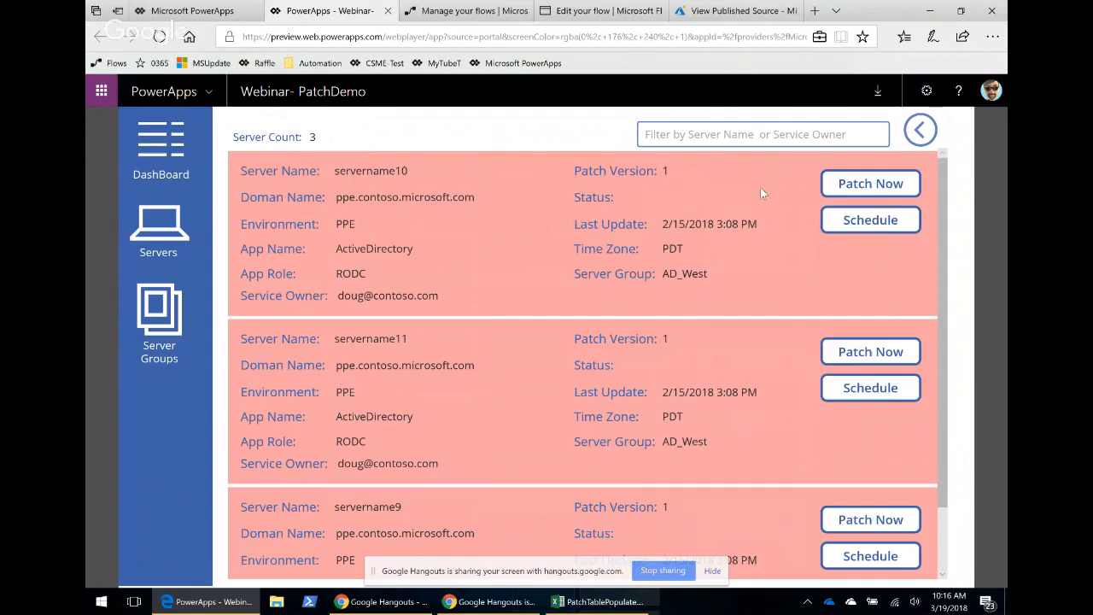
left_click(863, 201)
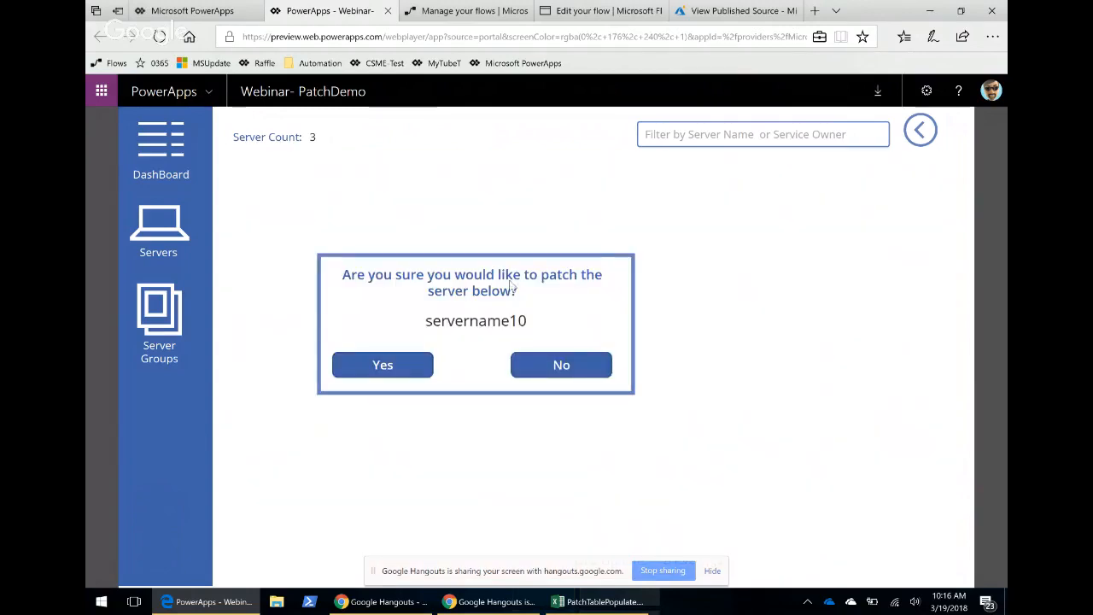
left_click(388, 365)
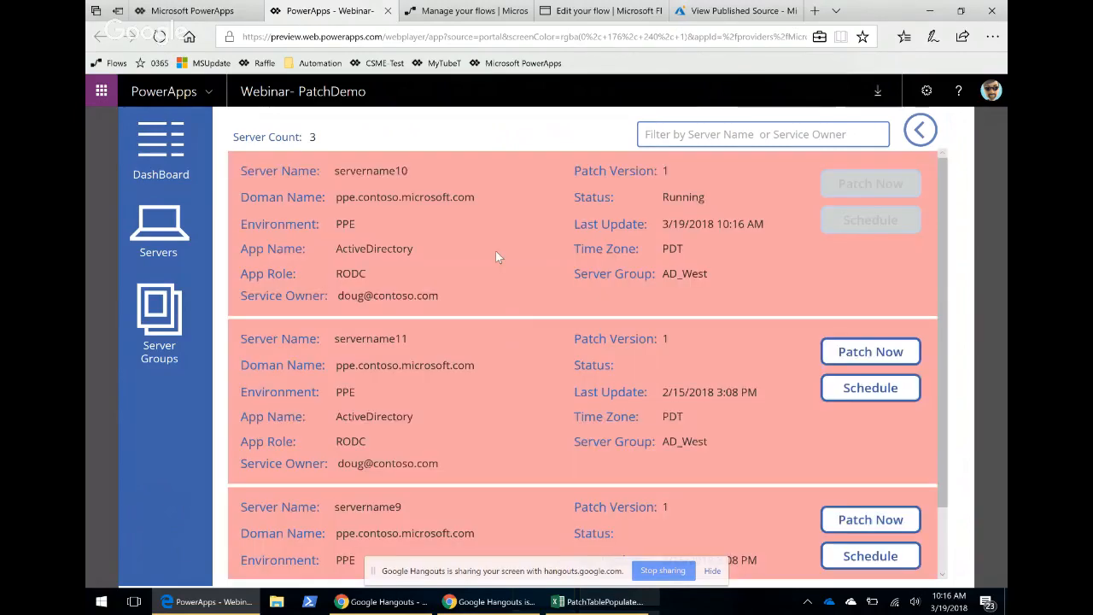
Close the InitiatePatchGroup flow editor, leaving the page without saving changes.
left_click(435, 11)
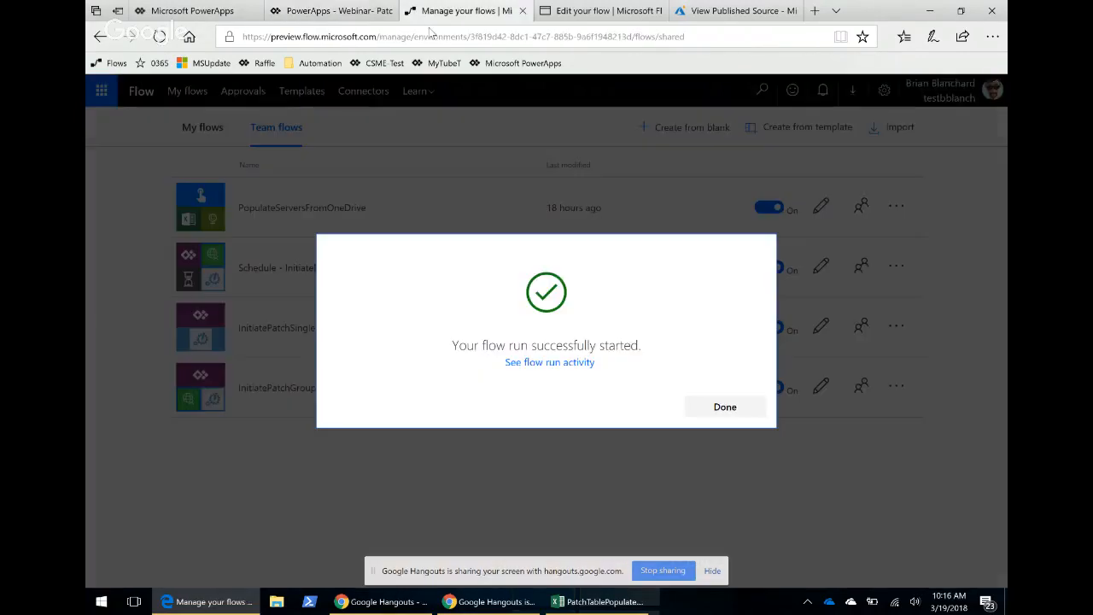
left_click(600, 11)
left_click(734, 131)
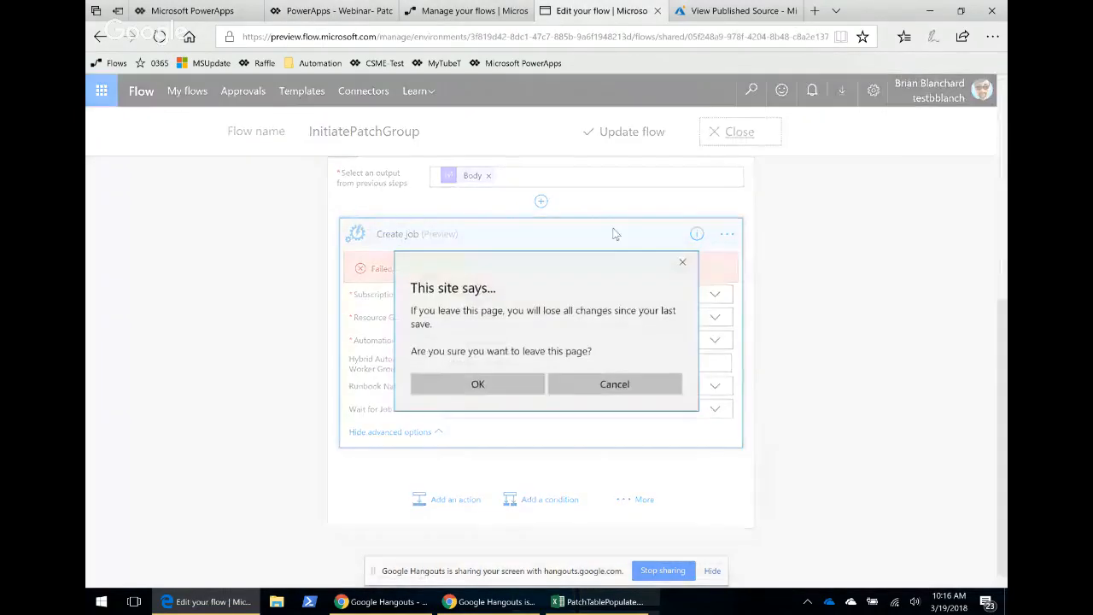
left_click(505, 388)
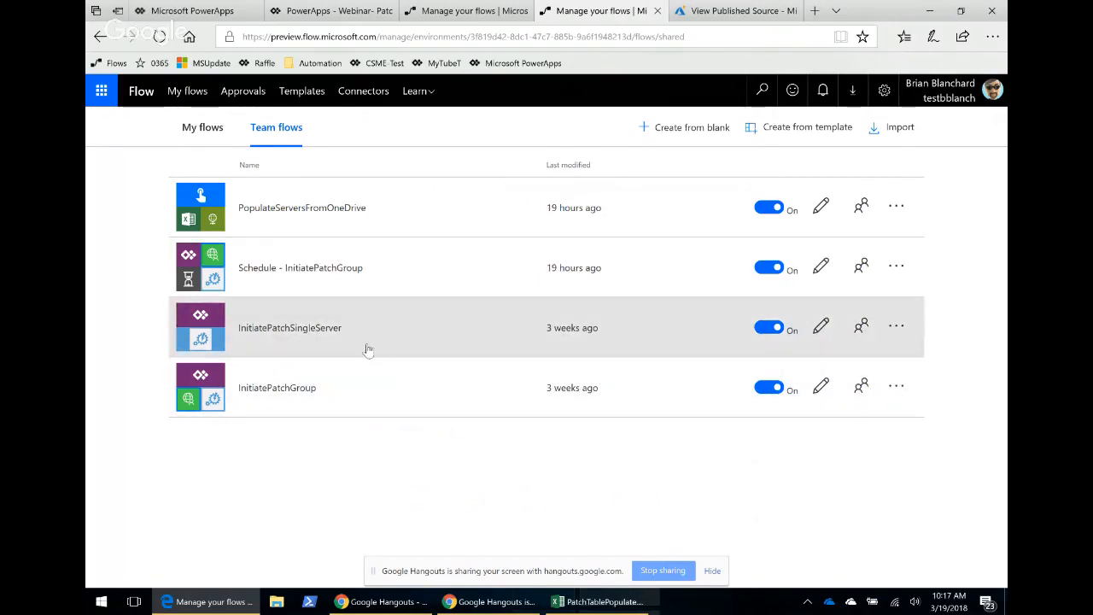
Open the InitiatePatchSingleServer flow for editing and expand its Create job action.
left_click(346, 332)
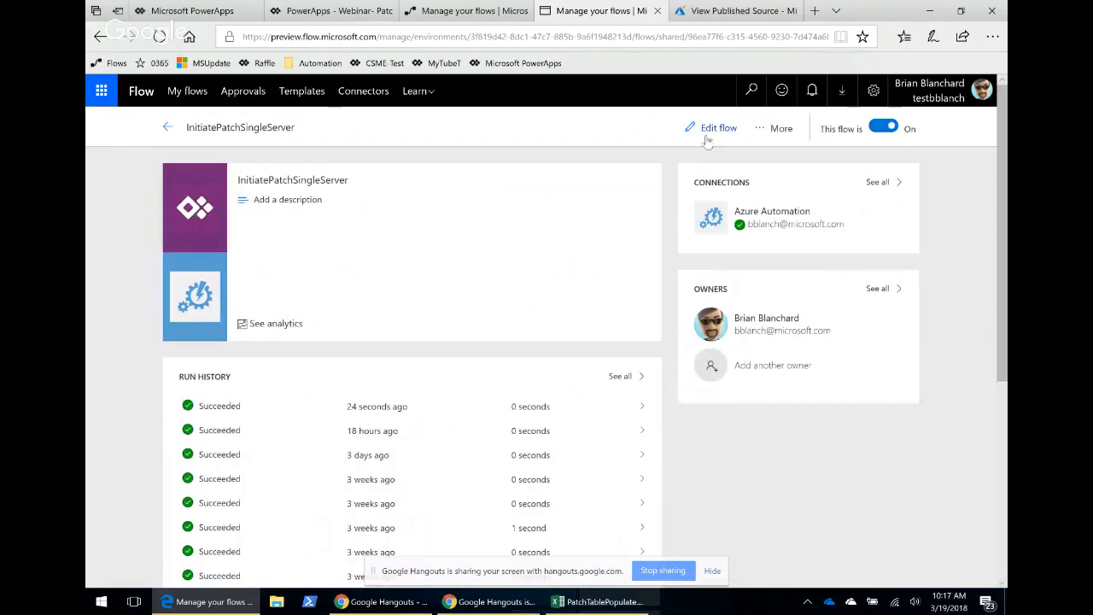
left_click(710, 130)
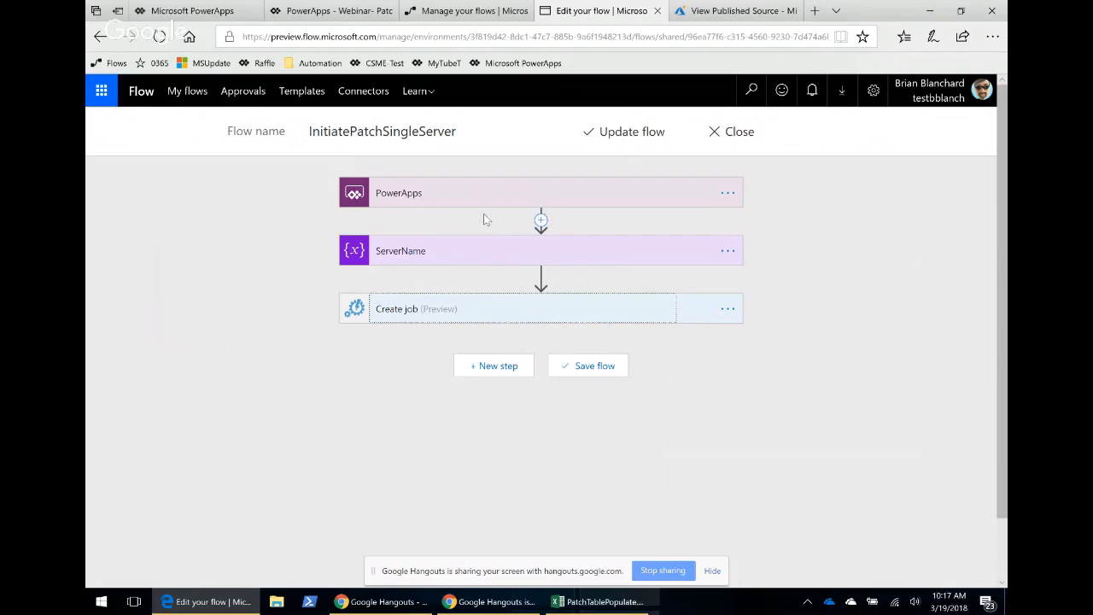
left_click(470, 309)
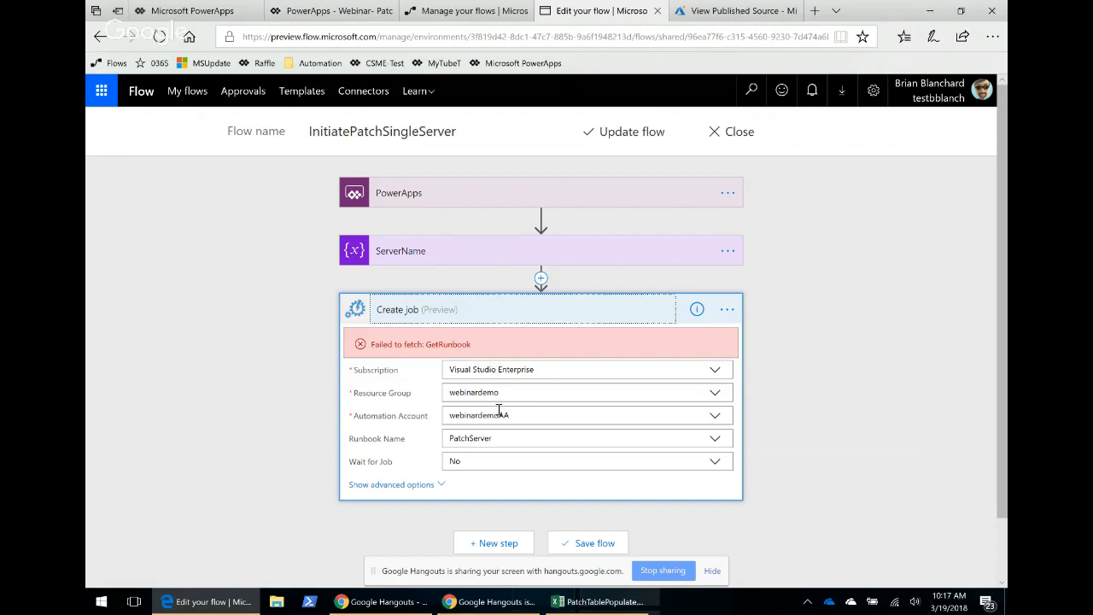
Close the published source and runbook list, then open the PatchServer runbook's jobs from the Azure dashboard.
left_click(713, 14)
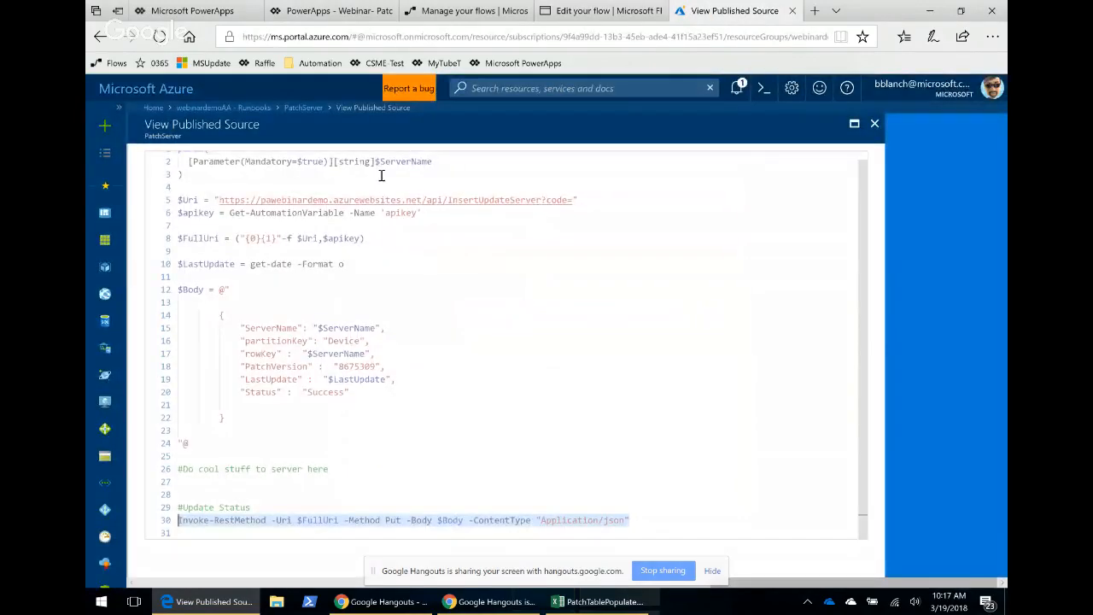
left_click(874, 122)
left_click(996, 123)
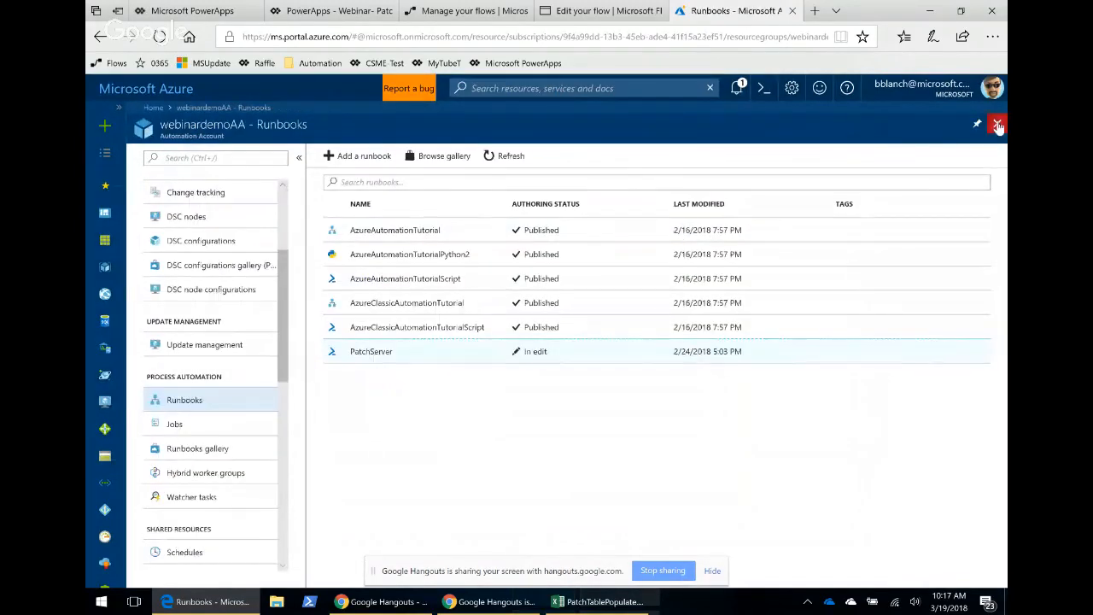
left_click(996, 123)
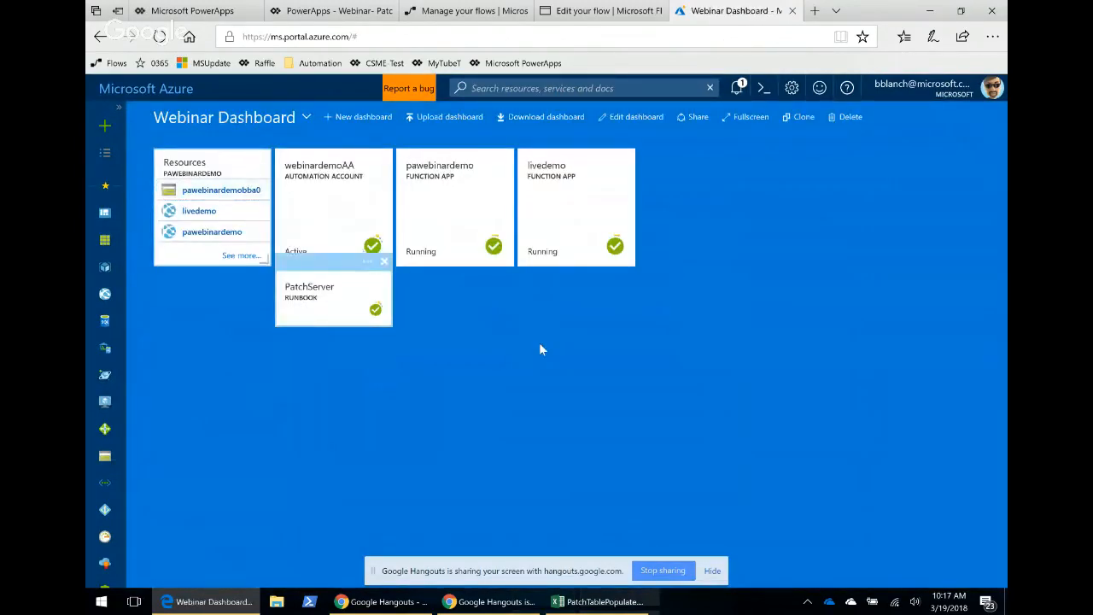
left_click(356, 286)
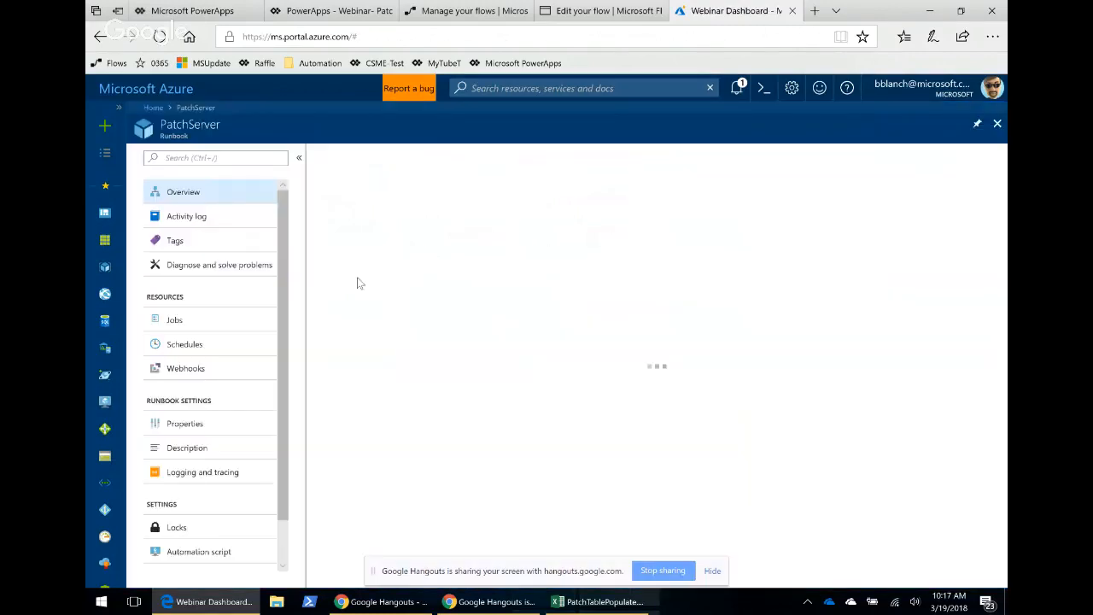
left_click(392, 386)
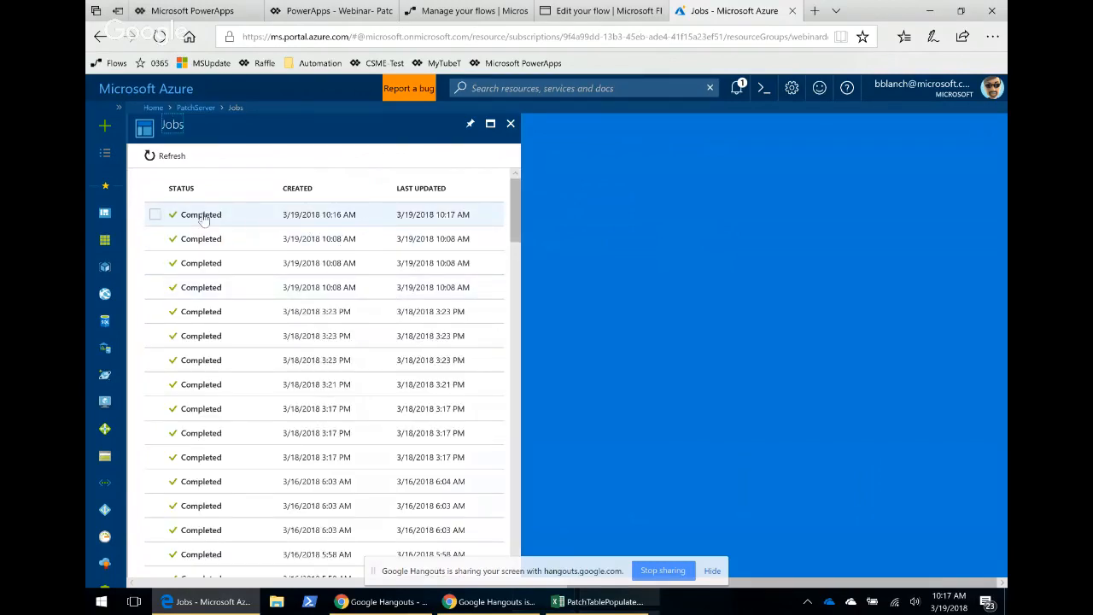
Go back to the patch app's dashboard and refresh the compliance figures.
left_click(333, 12)
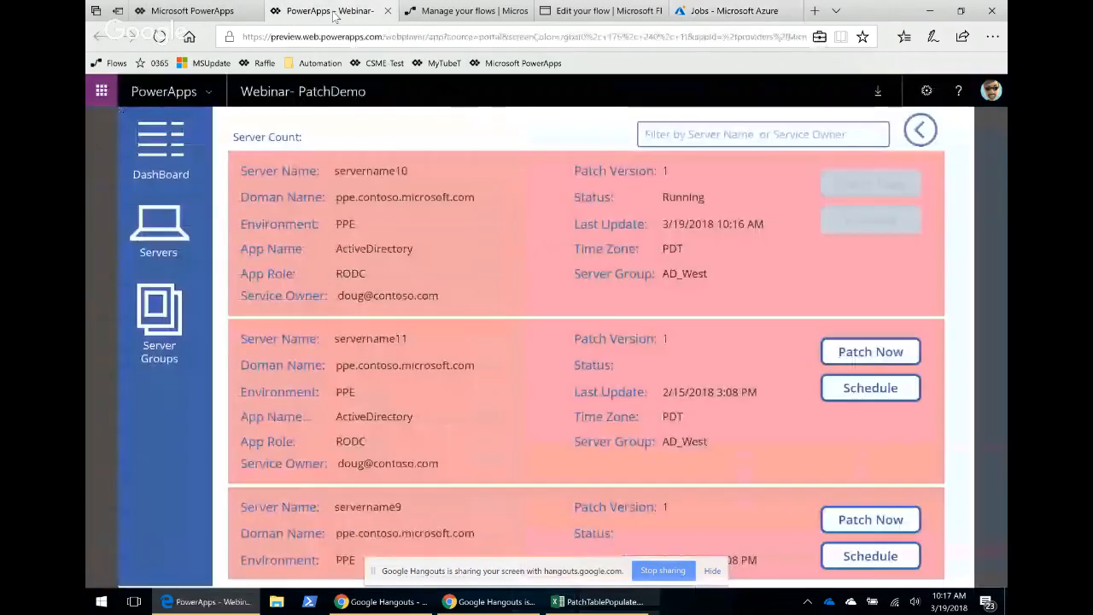
left_click(162, 155)
left_click(776, 157)
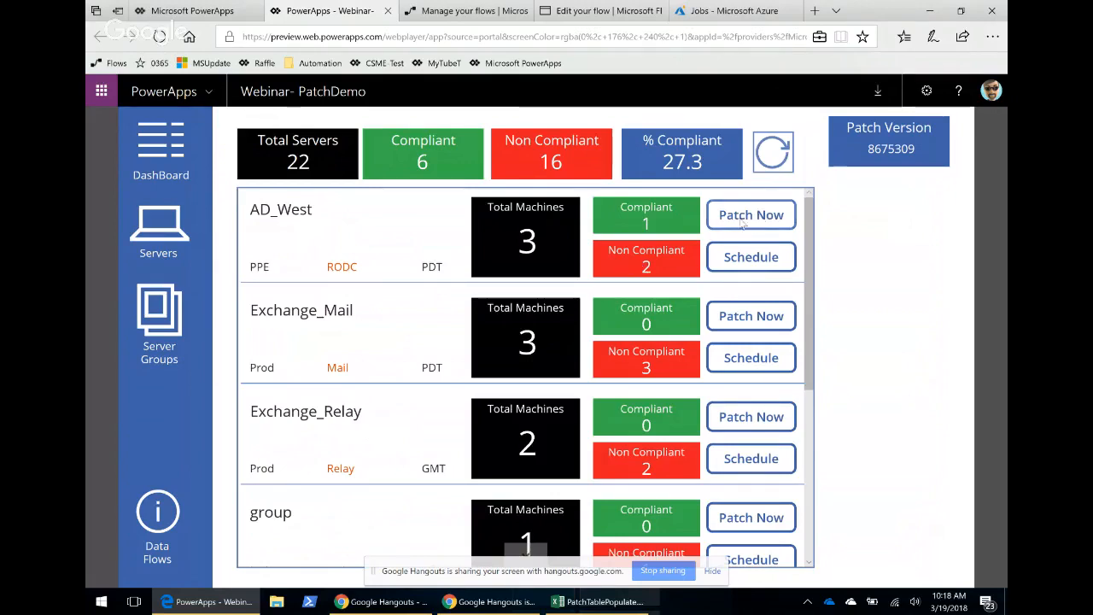
Schedule the AD_West group's patching for 3/19/2018 at 10:20.
left_click(767, 268)
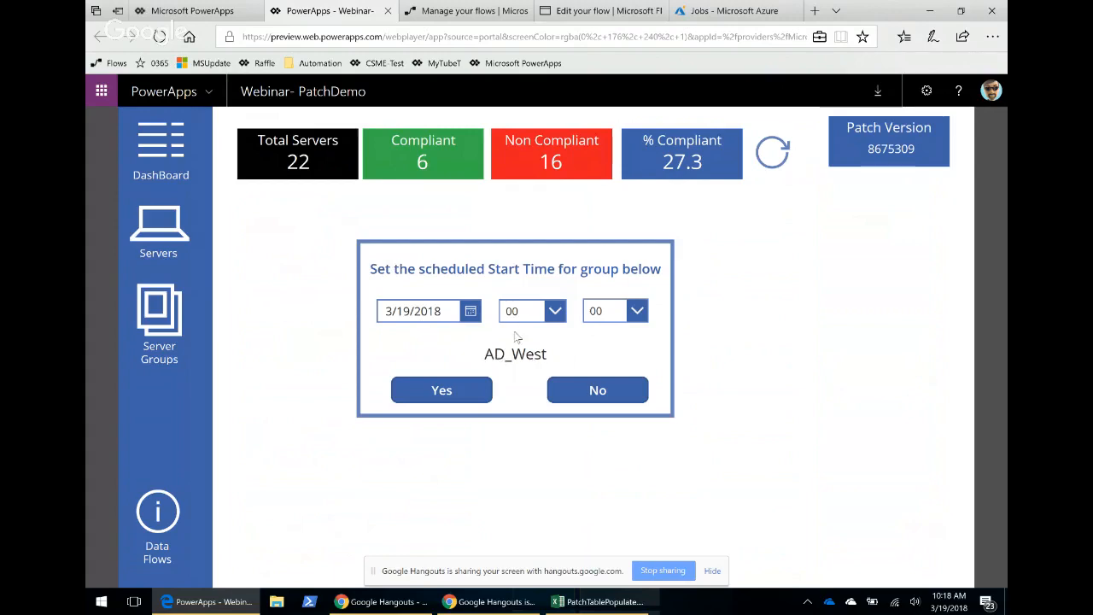
left_click(555, 313)
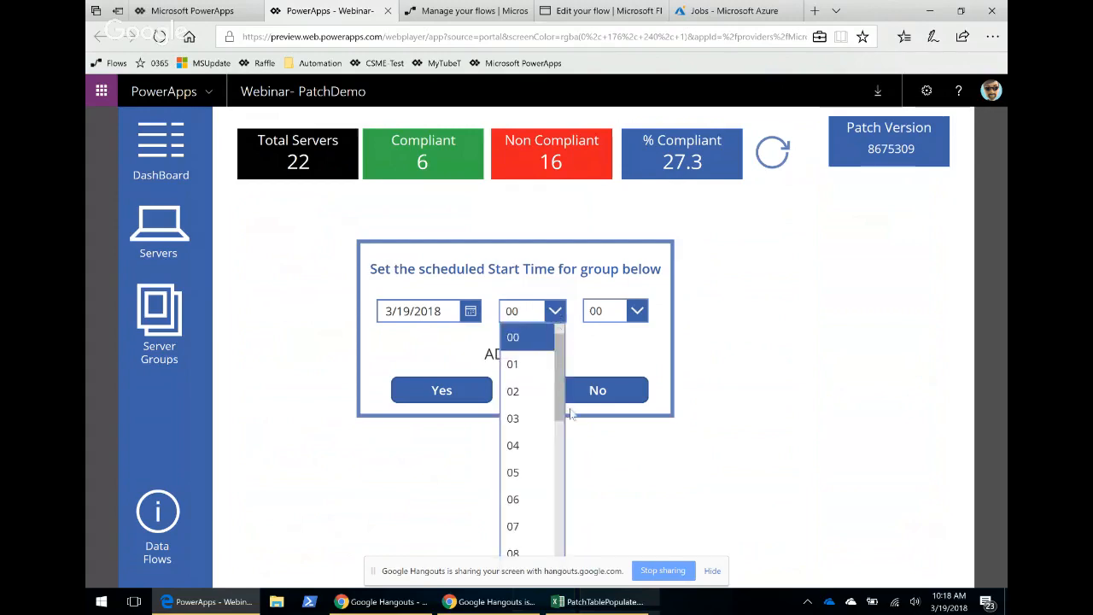
left_click_drag(562, 398, 559, 519)
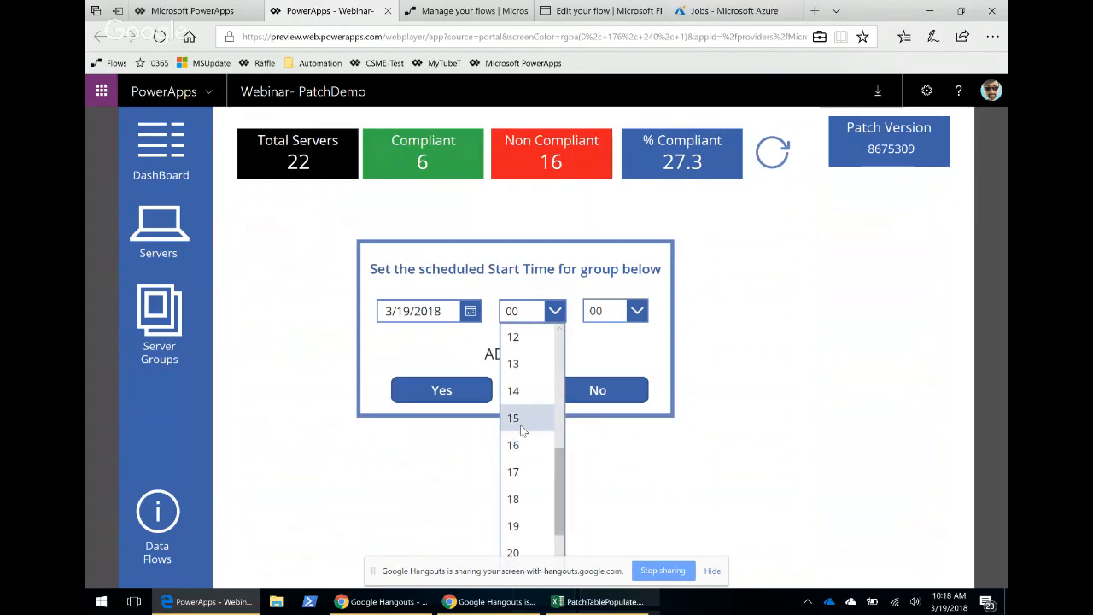
scroll(523, 410, "up", 1)
left_click(525, 359)
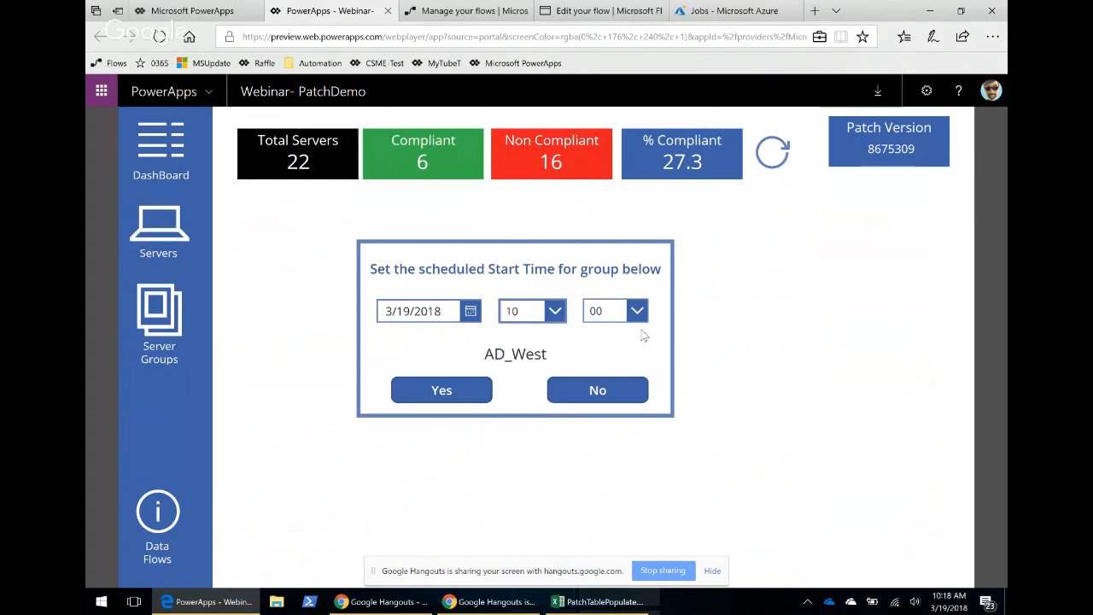
left_click(638, 314)
scroll(602, 431, "down", 2)
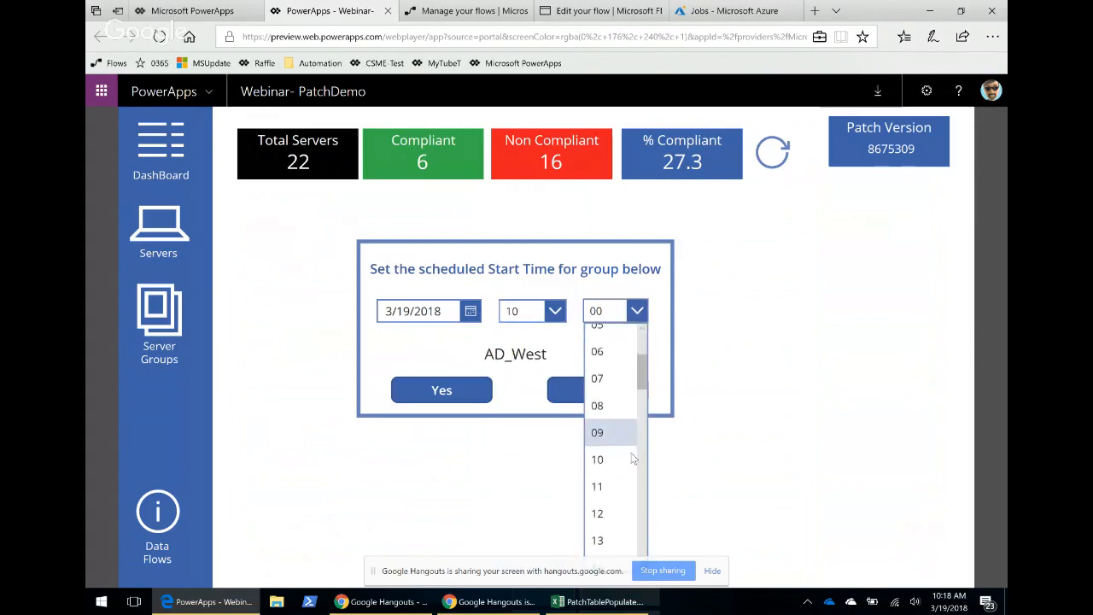
scroll(625, 462, "down", 3)
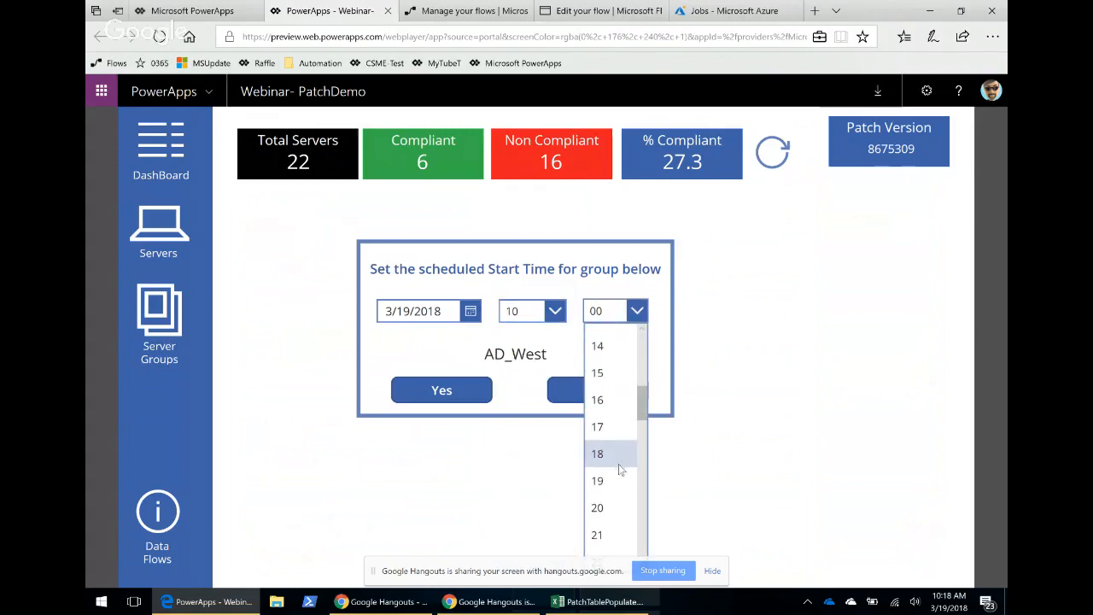
left_click(598, 508)
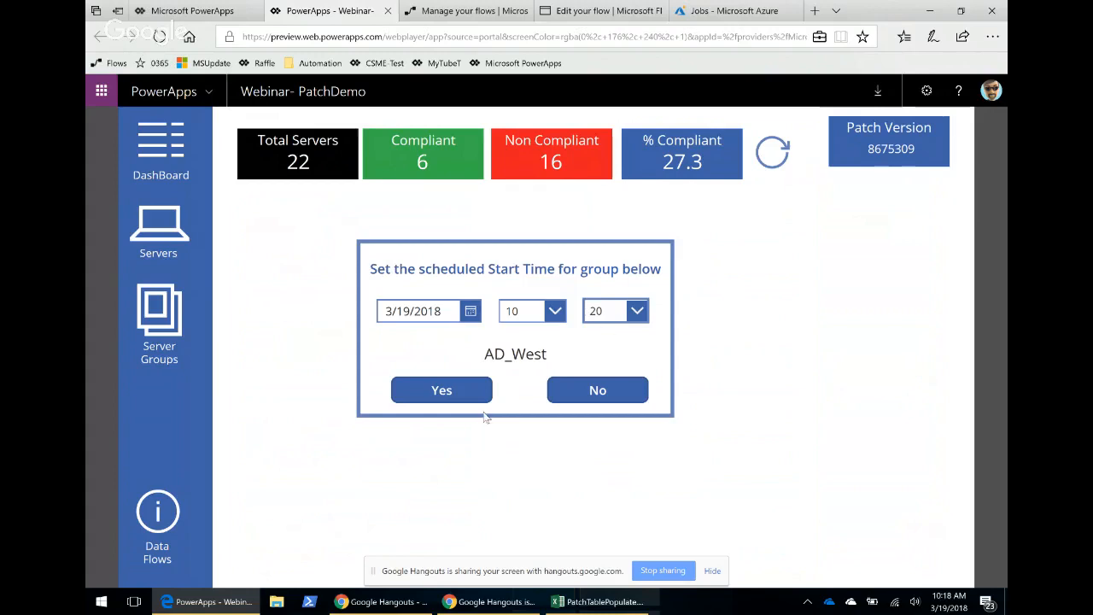
left_click(450, 392)
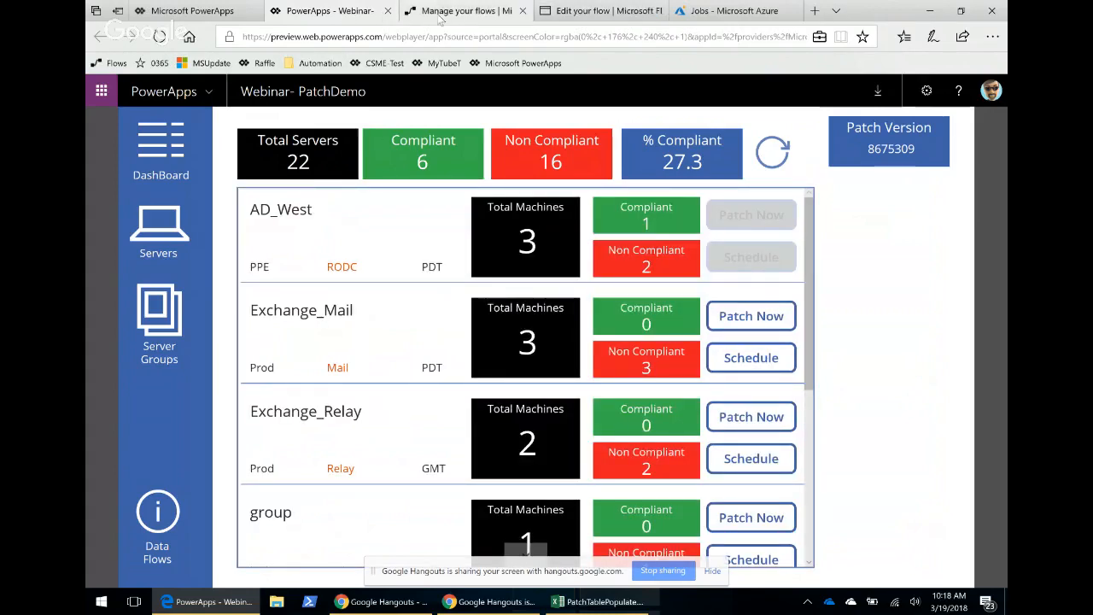
Close the InitiatePatchSingleServer flow editor without saving and return to the team flows list.
left_click(469, 11)
left_click(593, 11)
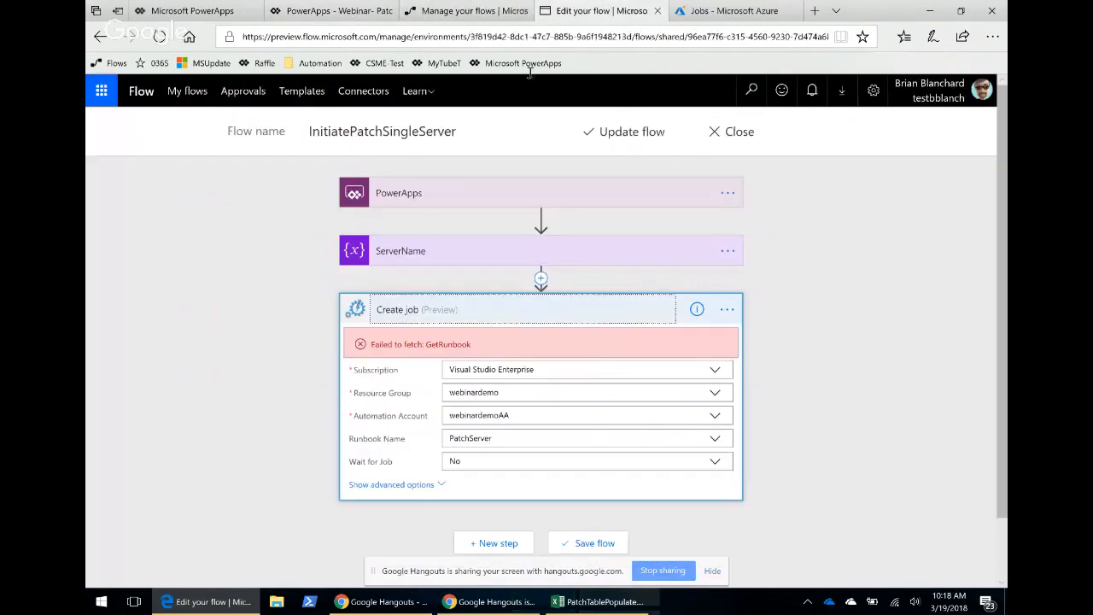
left_click(736, 131)
left_click(470, 385)
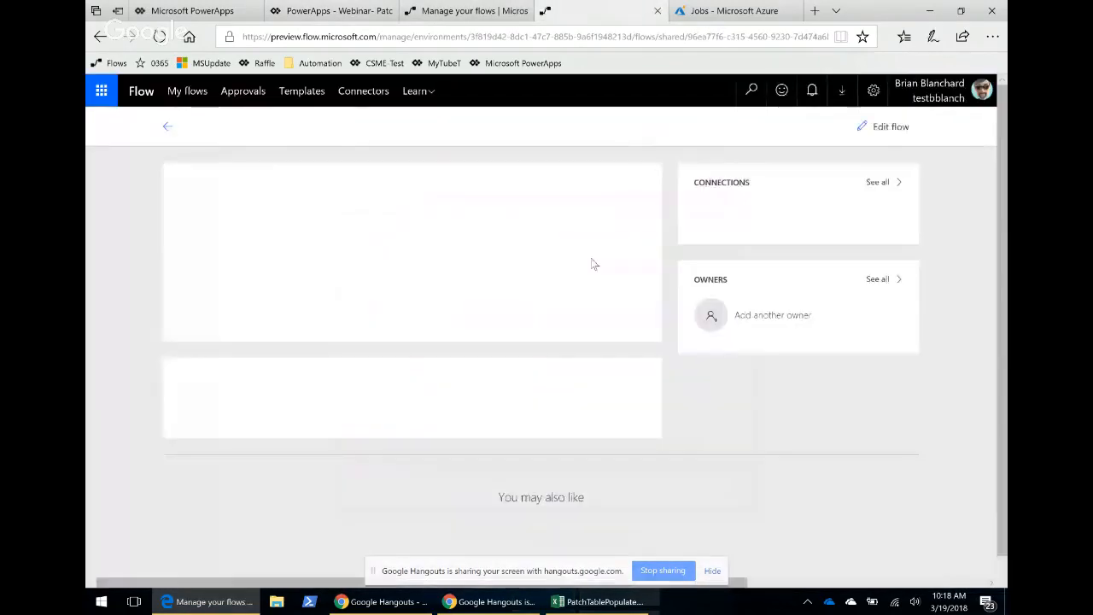
left_click(167, 126)
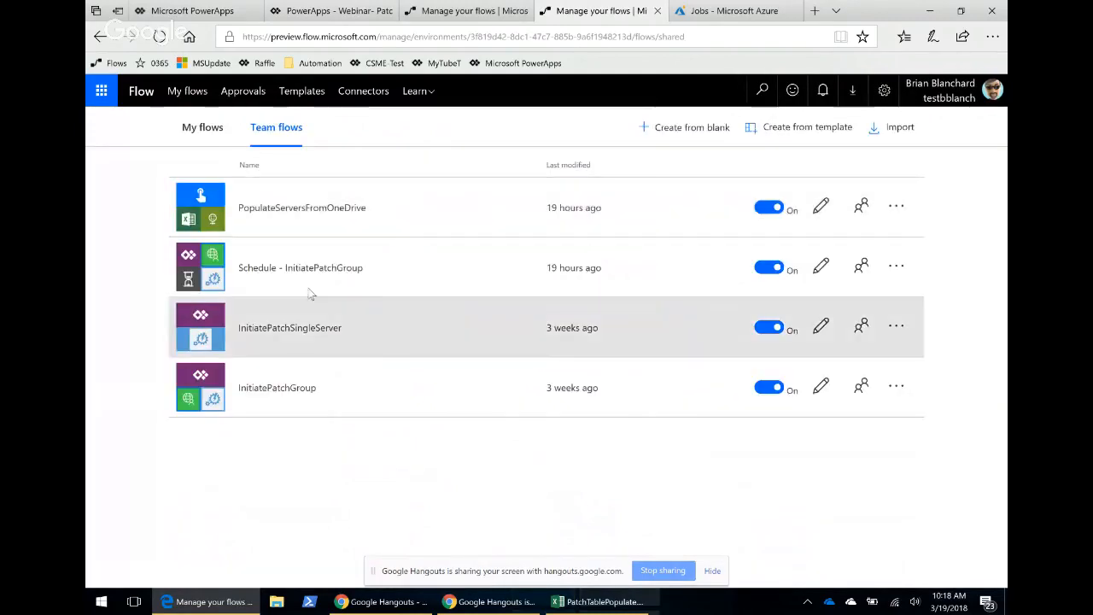
Open the running Schedule - InitiatePatchGroup flow run and inspect the Schedule action's timestamp input.
left_click(431, 272)
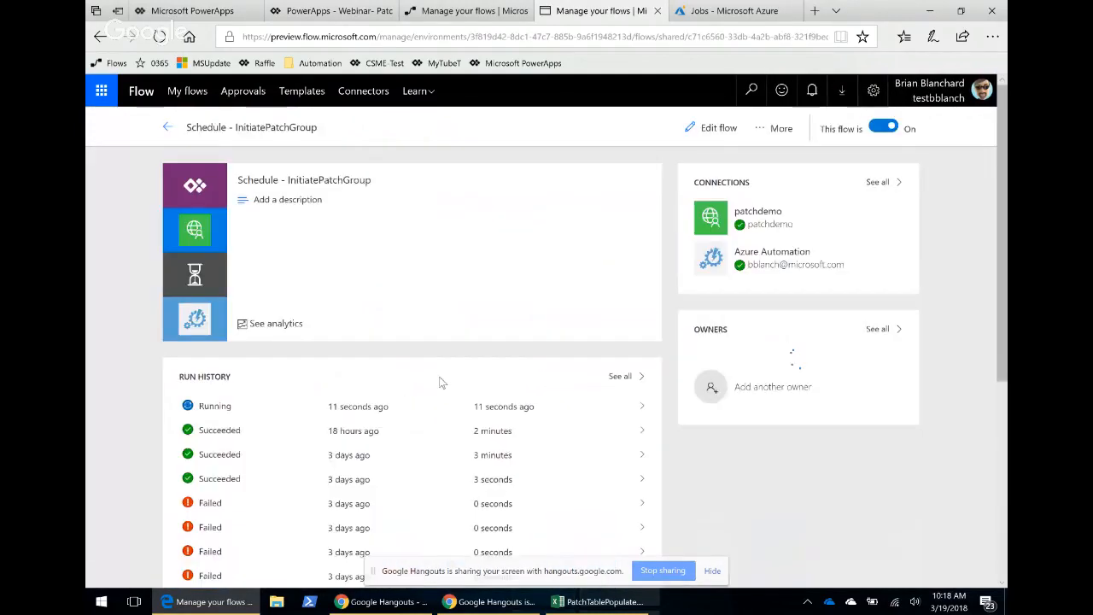
left_click(313, 411)
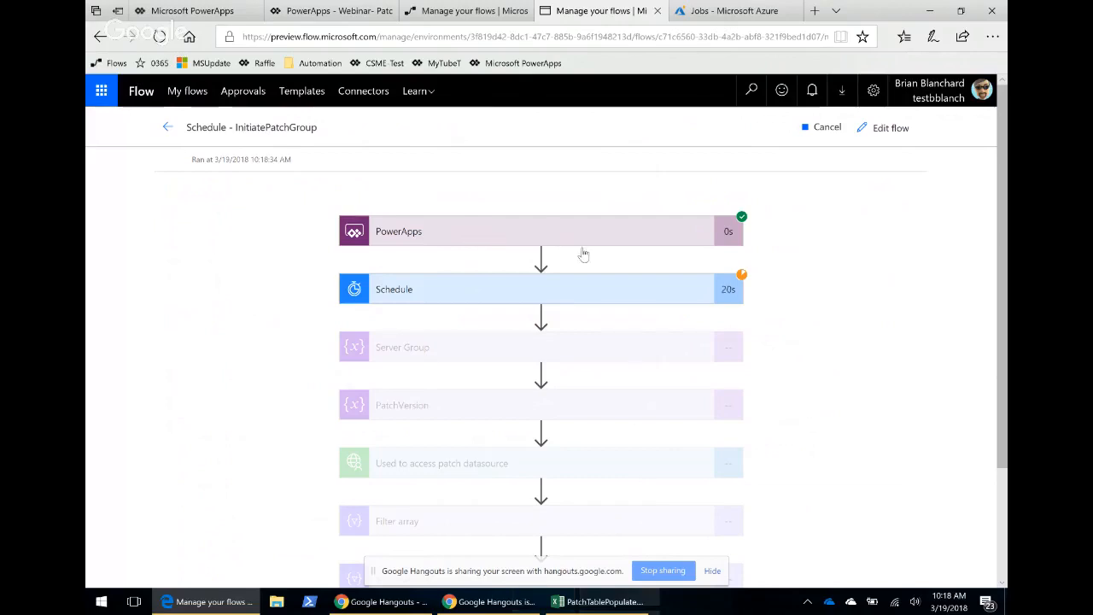
left_click(492, 293)
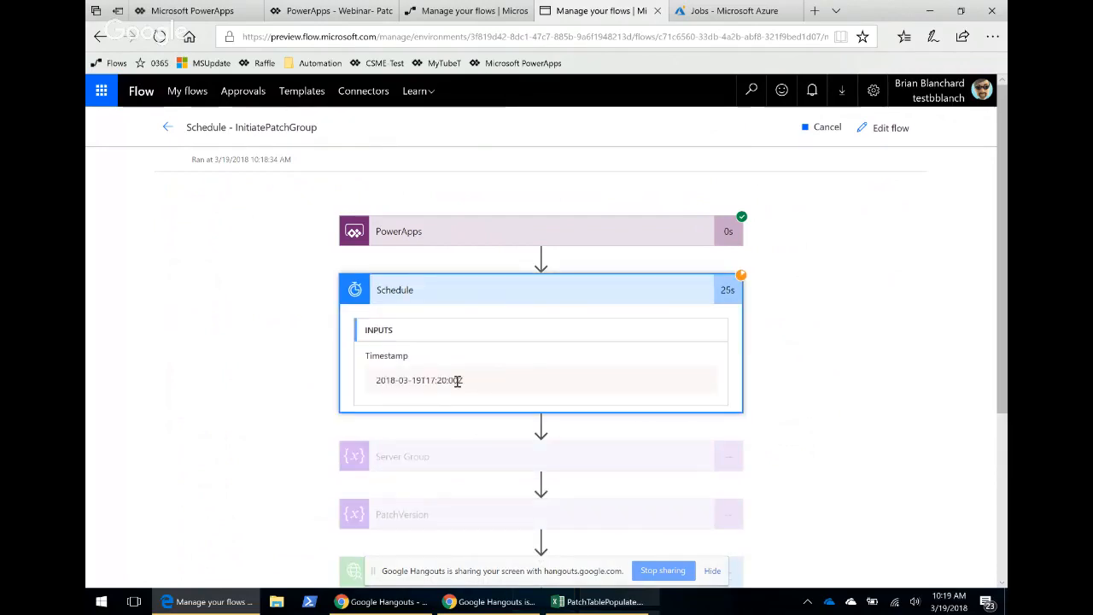
left_click_drag(461, 381, 385, 384)
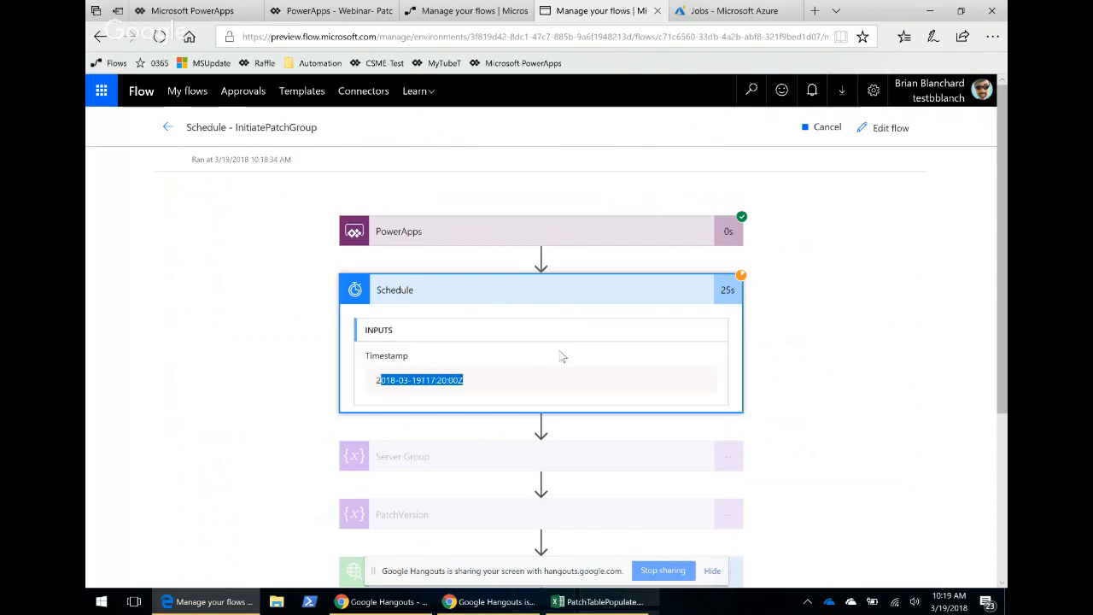
scroll(571, 438, "down", 5)
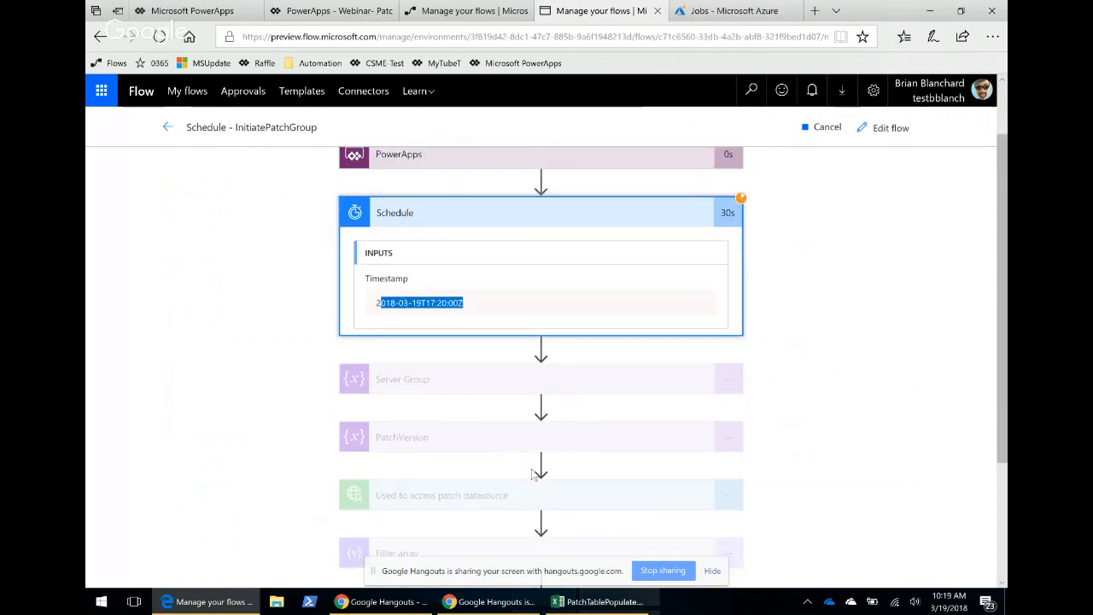
scroll(523, 478, "up", 3)
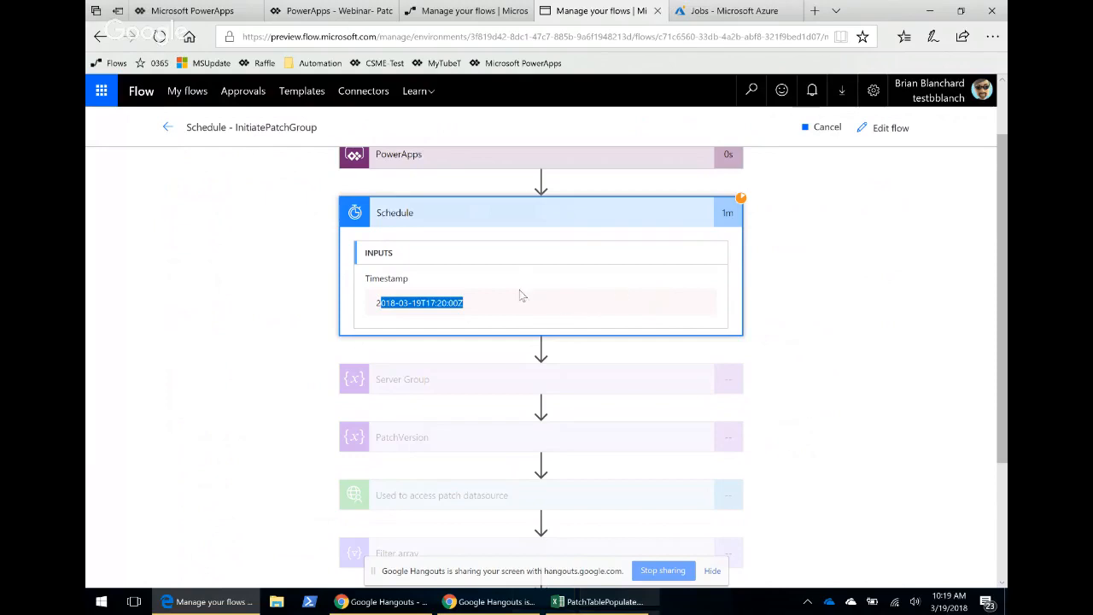
scroll(647, 265, "down", 2)
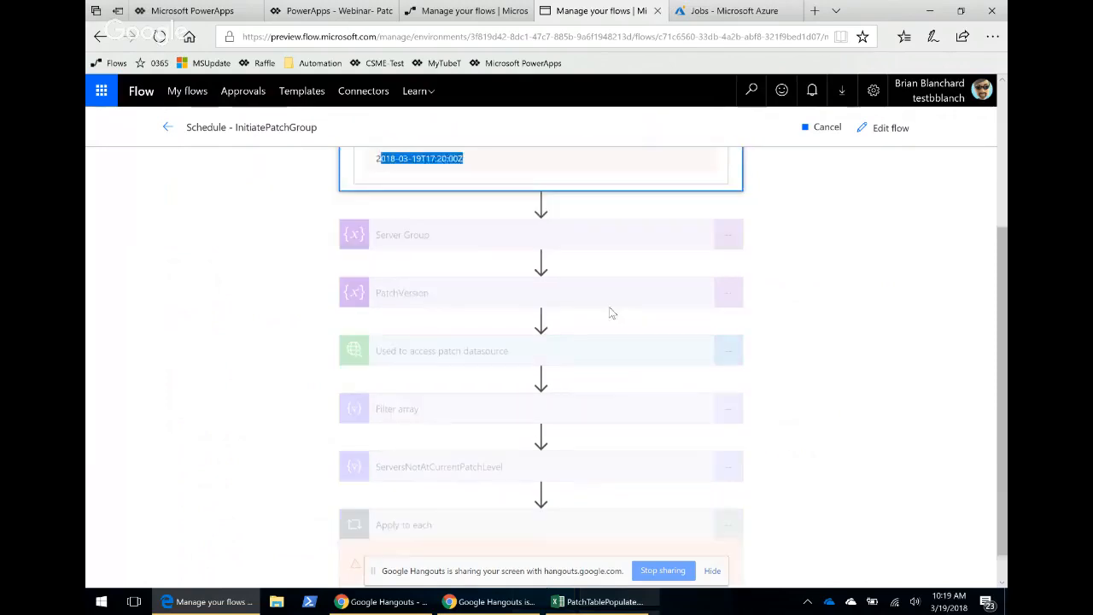
Switch to the Azure Automation Jobs blade and refresh the job list.
left_click(725, 18)
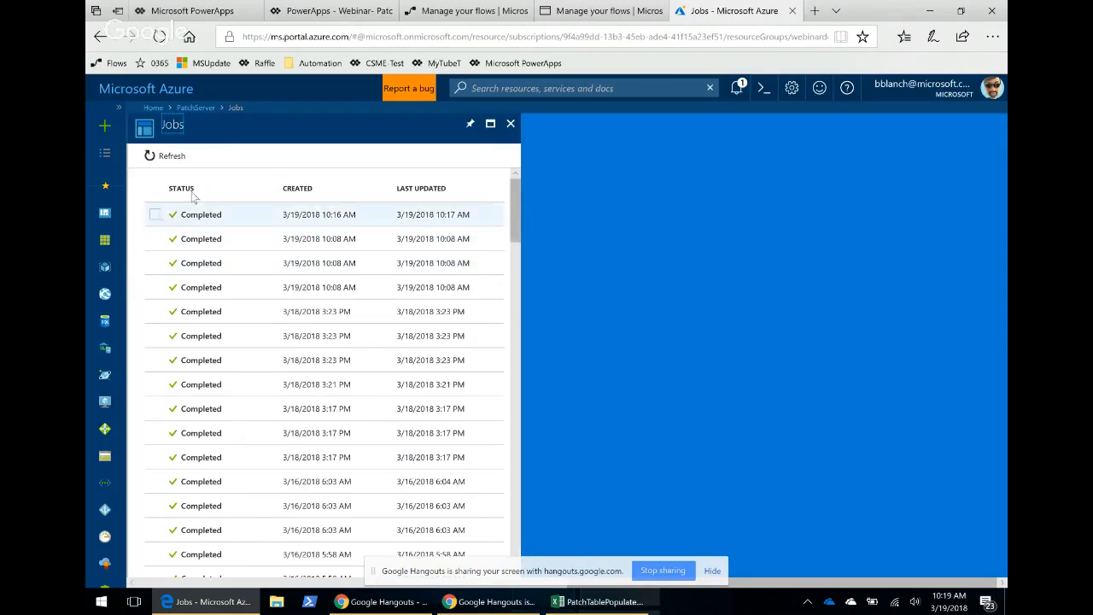
left_click(154, 158)
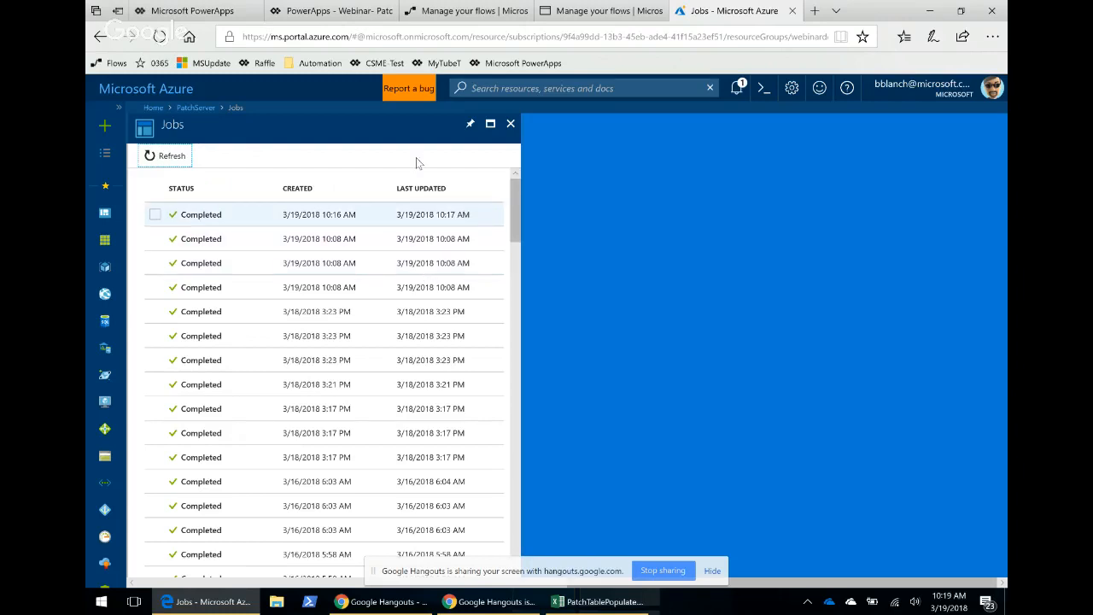
Return to the Schedule - InitiatePatchGroup run and page through the Apply to each iterations, inspecting each Create job's inputs.
left_click(604, 11)
scroll(563, 271, "up", 3)
scroll(583, 300, "down", 1)
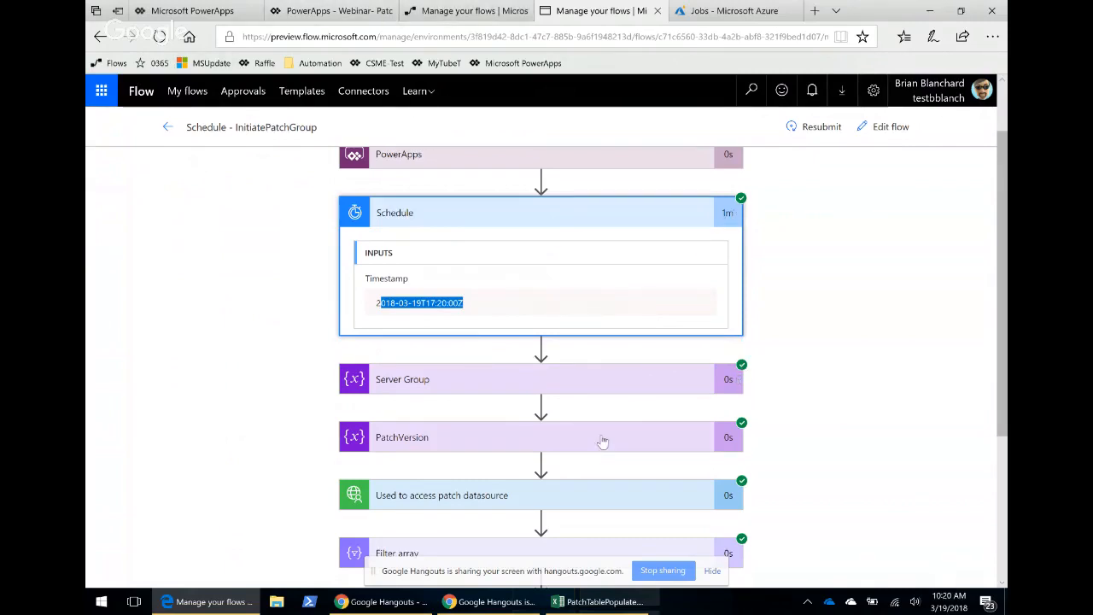
scroll(603, 441, "down", 3)
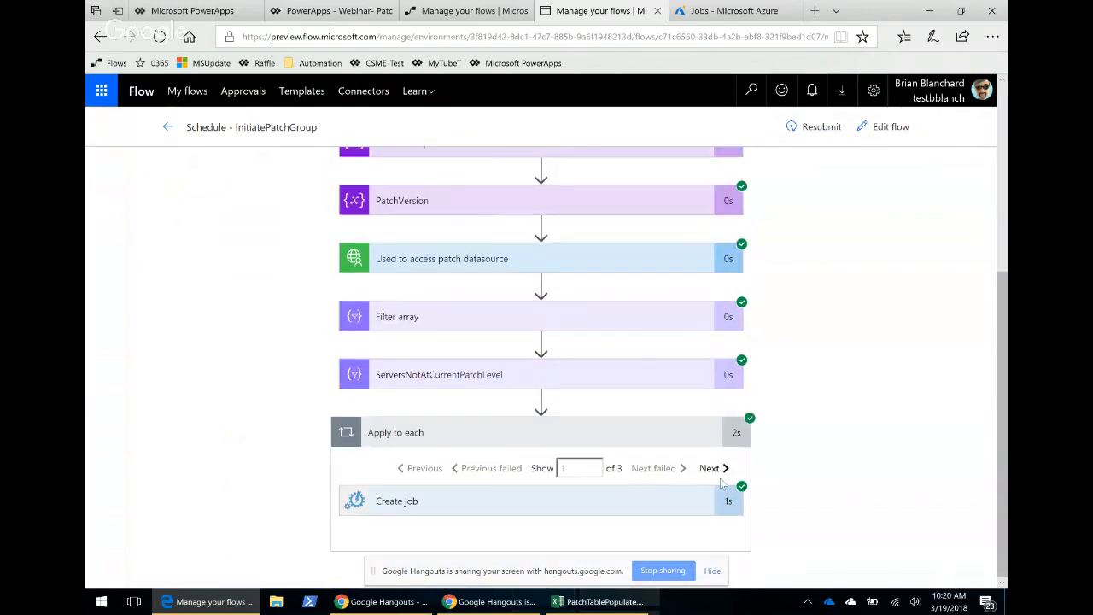
left_click(712, 469)
left_click(681, 487)
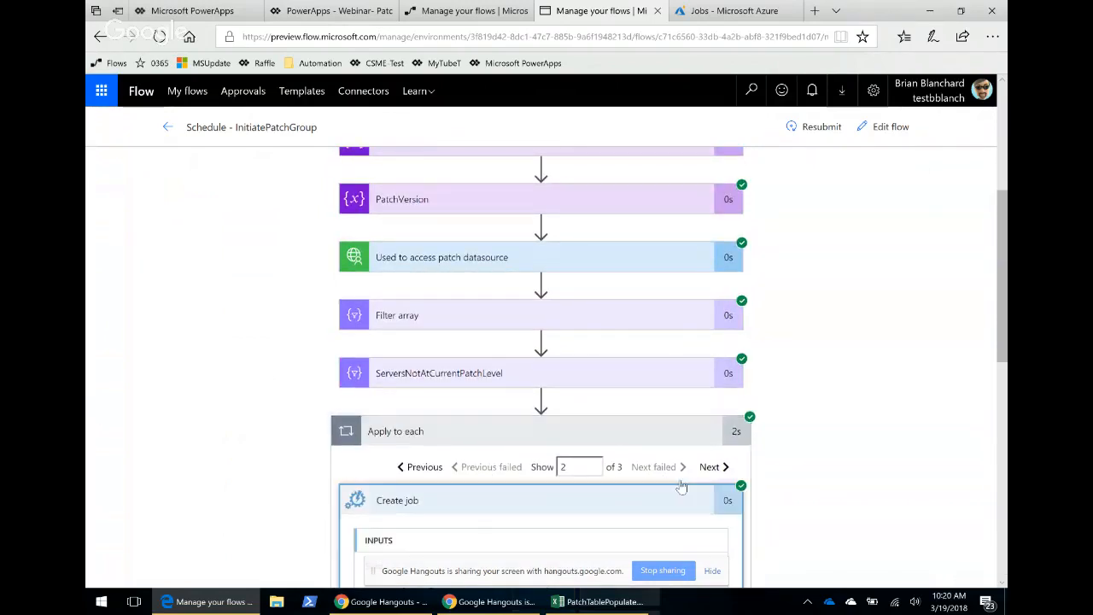
scroll(791, 468, "down", 4)
scroll(699, 270, "up", 1)
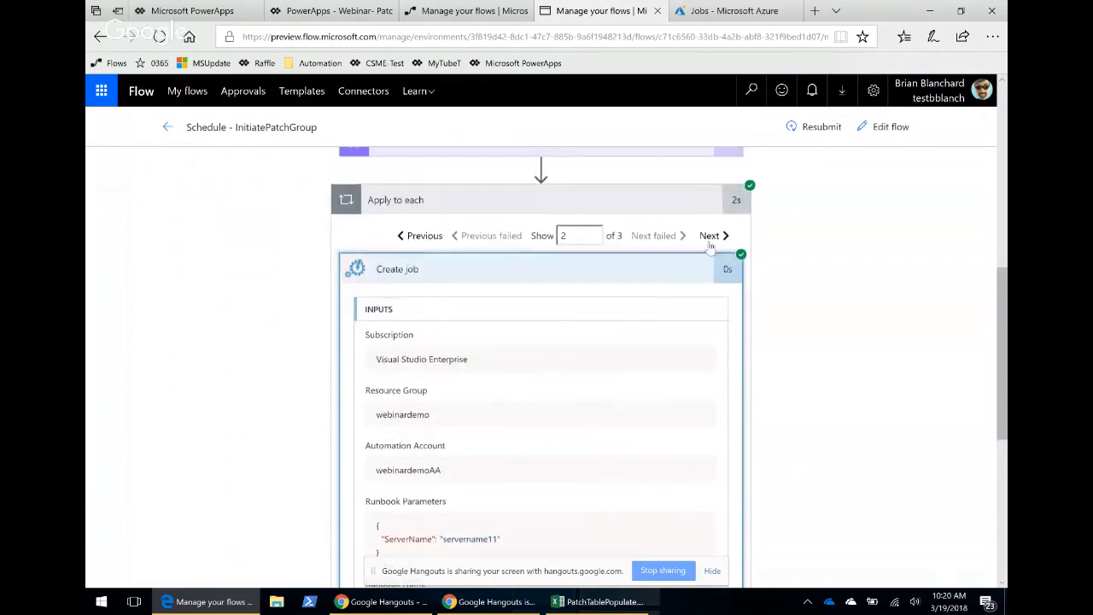
left_click(712, 236)
scroll(538, 418, "down", 4)
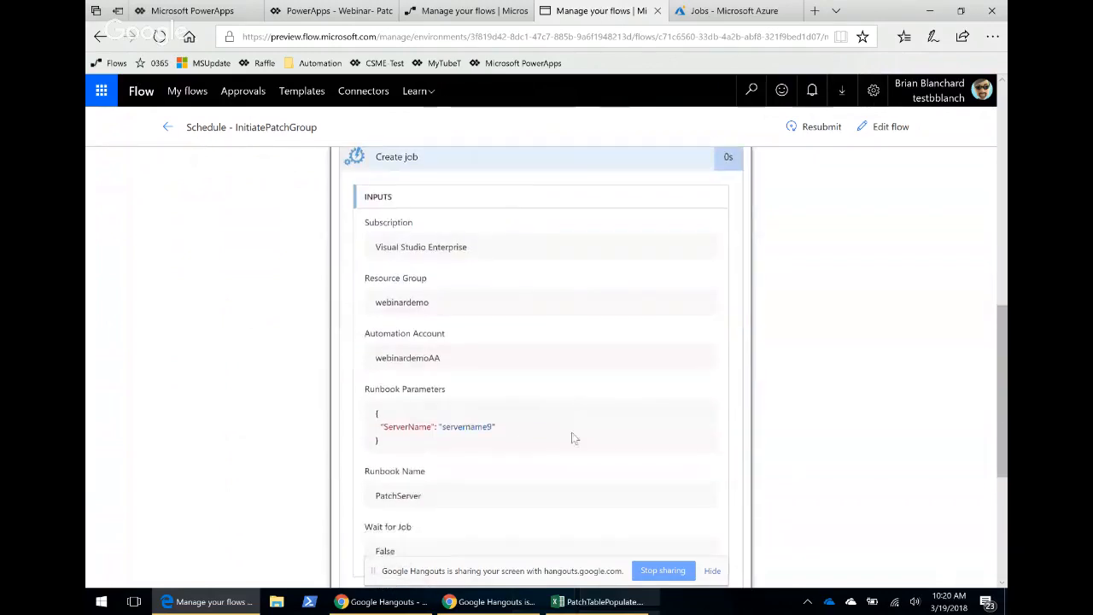
scroll(568, 383, "up", 4)
Refresh the Azure Automation job list several times, checking the patch app dashboard in between.
key("ctrl+Tab")
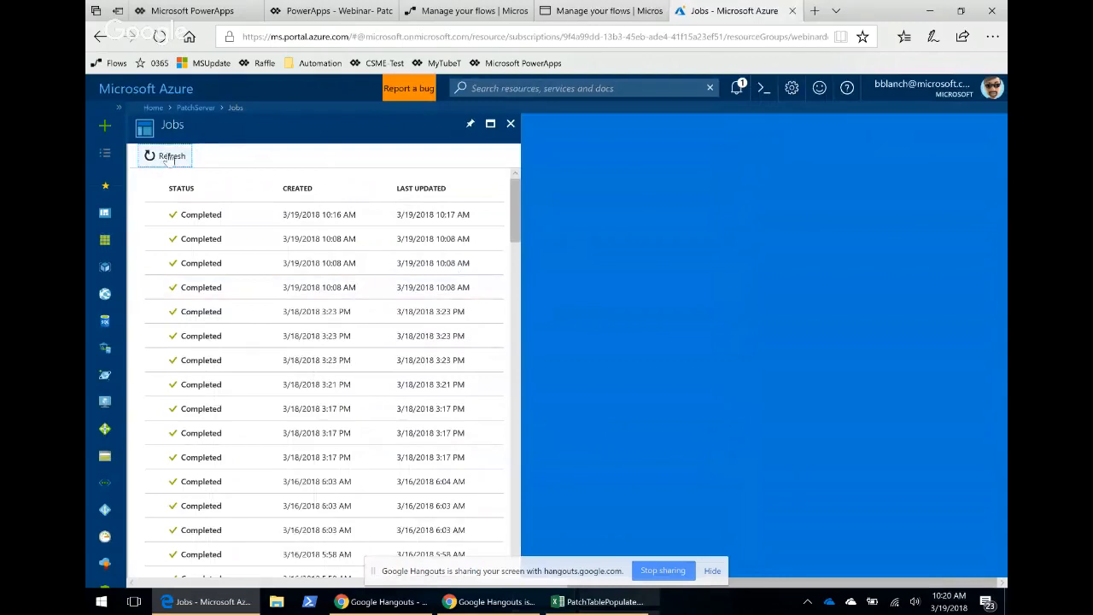
left_click(167, 156)
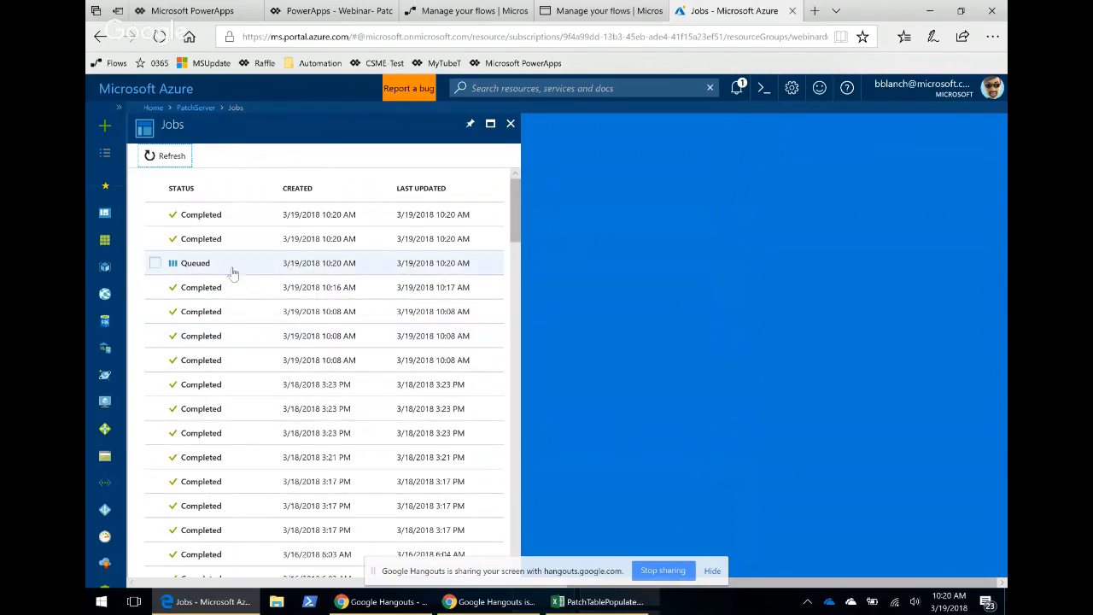
left_click(175, 157)
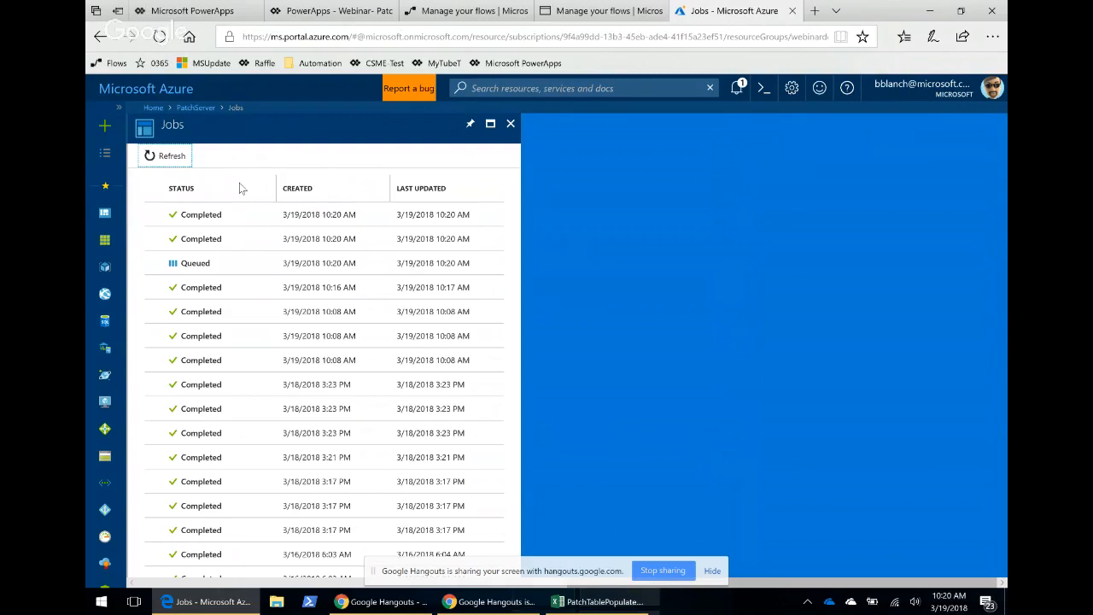
left_click(182, 156)
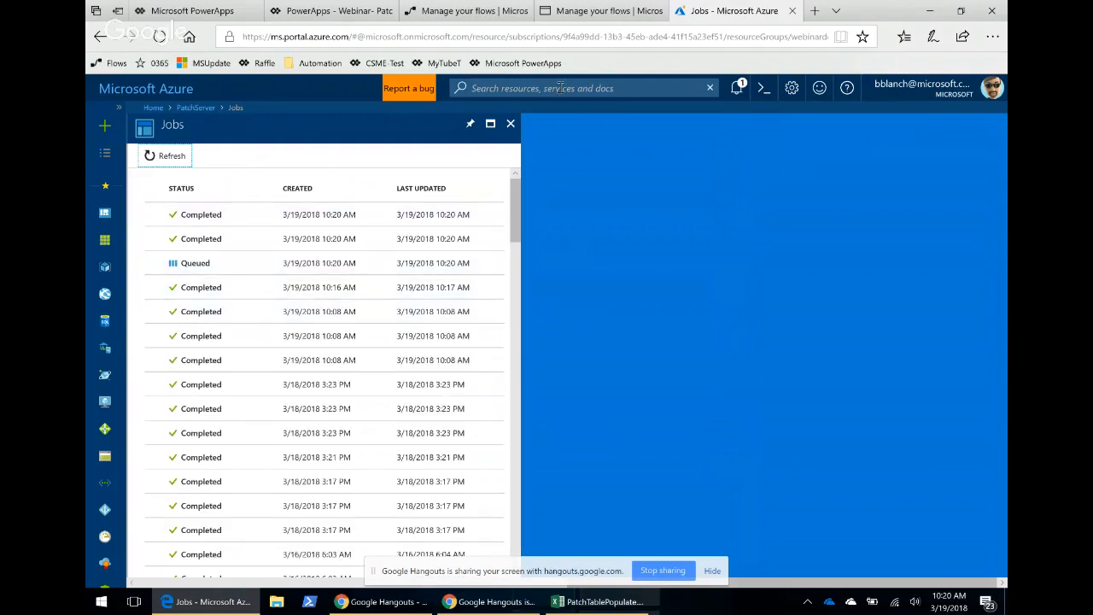
left_click(333, 11)
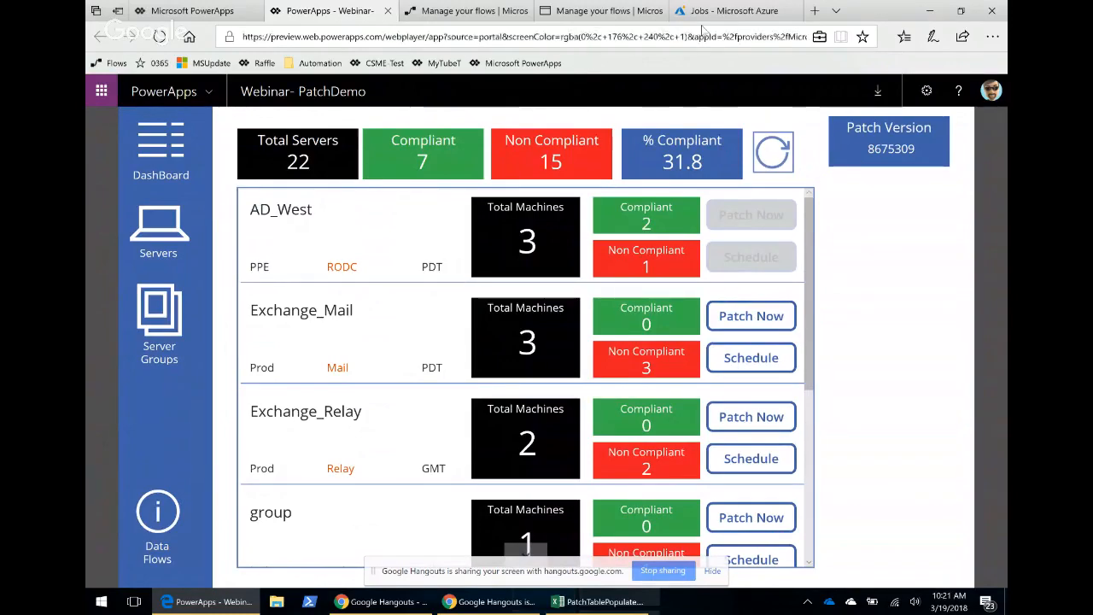
left_click(726, 10)
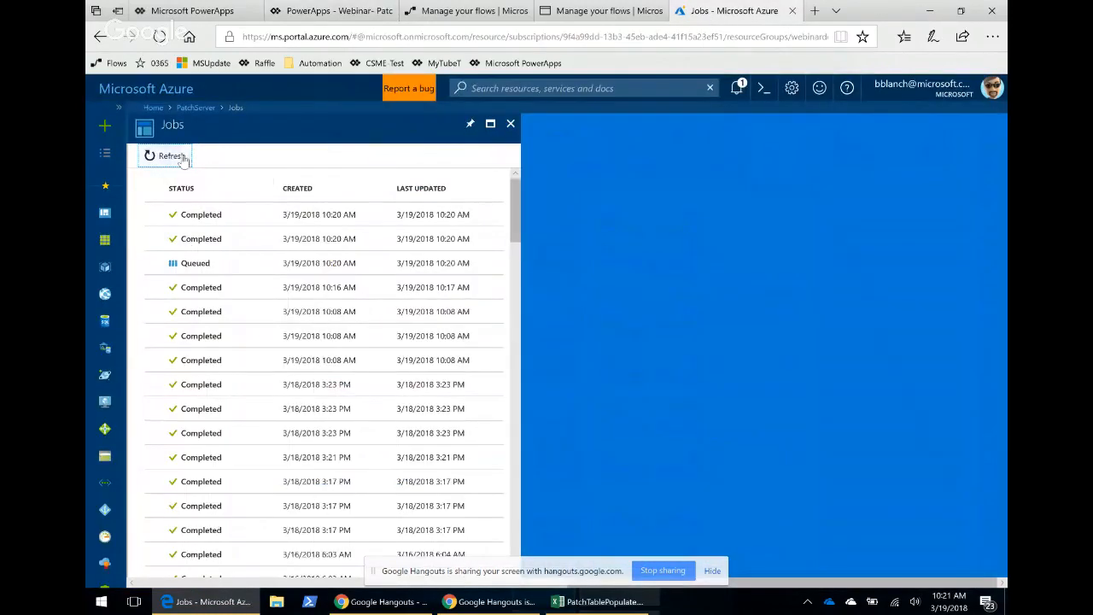
left_click(166, 156)
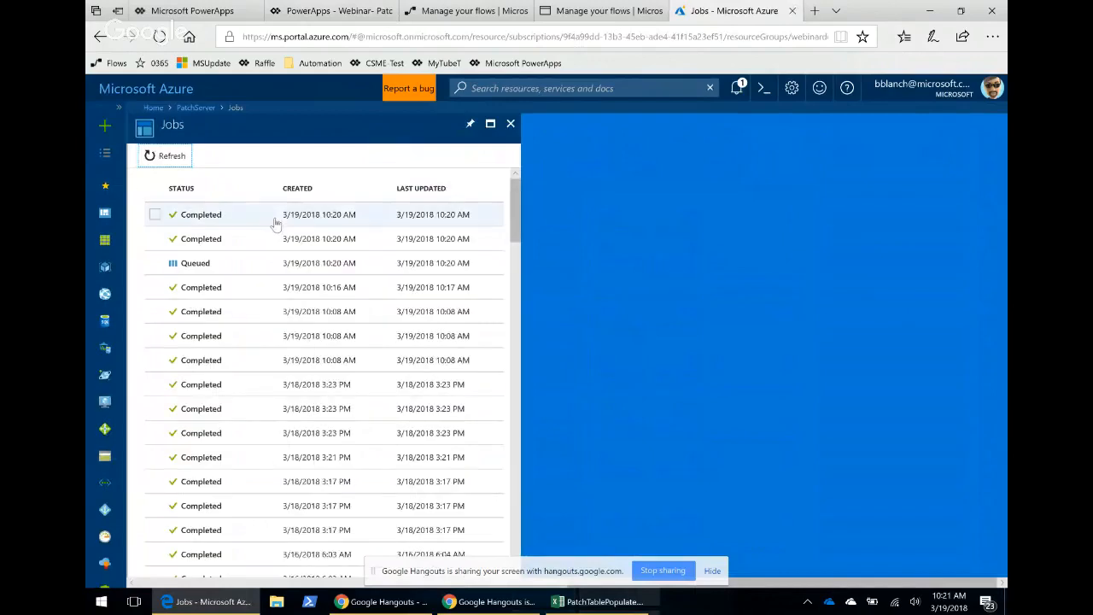
Open the queued PatchServer job's details, close them, and refresh the job list again.
left_click(216, 266)
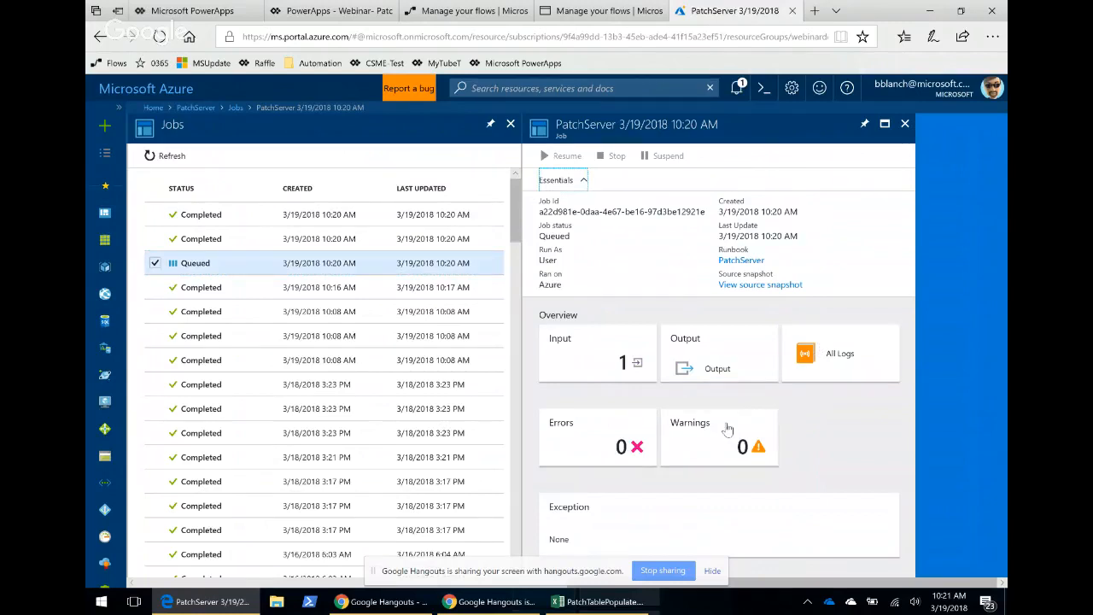
left_click(905, 123)
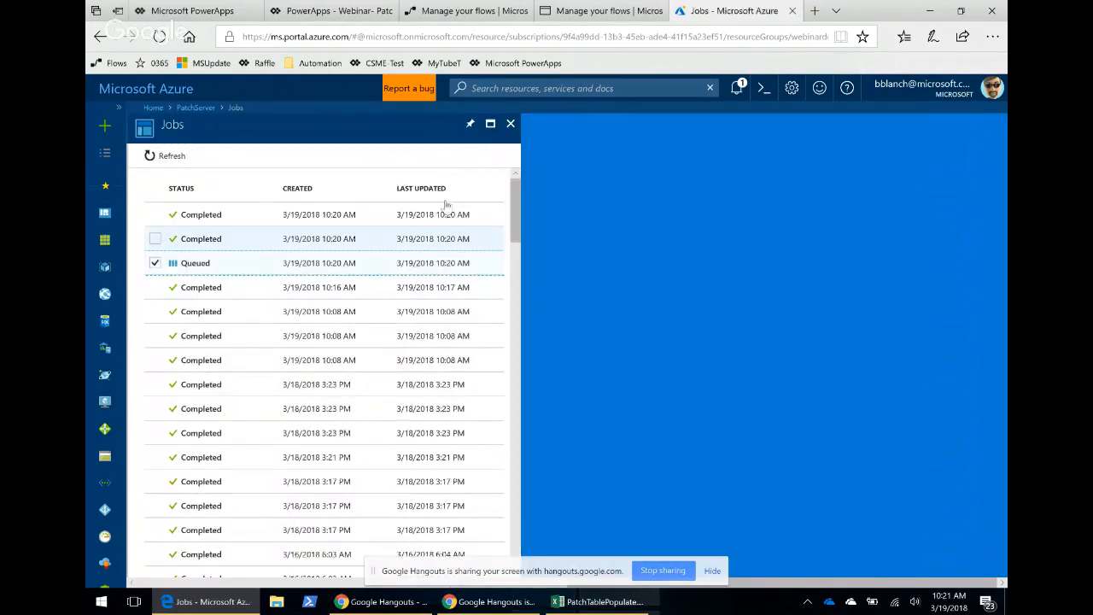
left_click(167, 158)
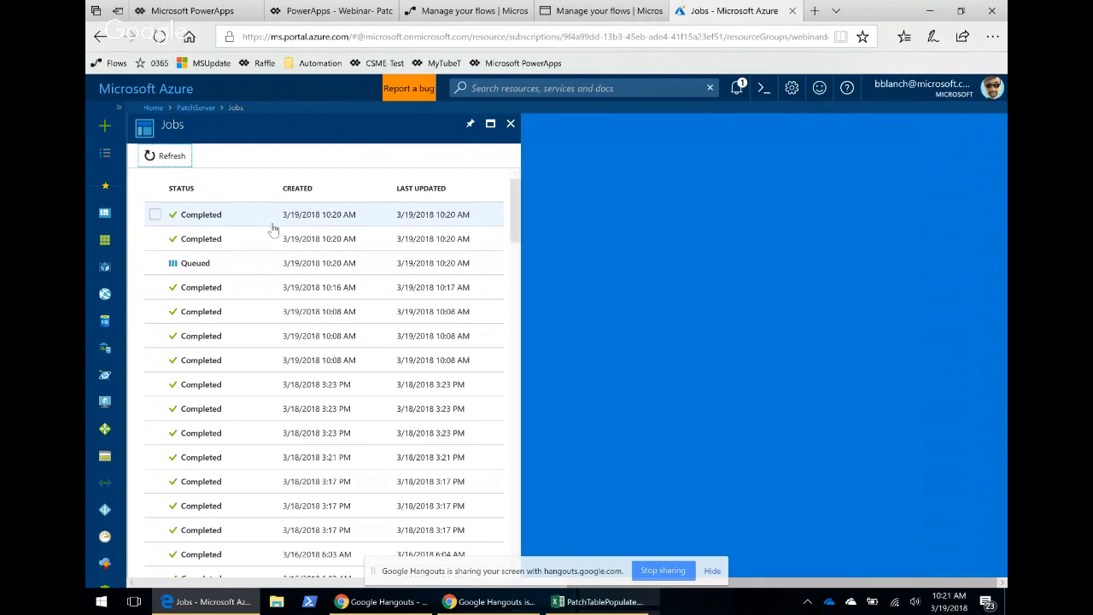
left_click(164, 155)
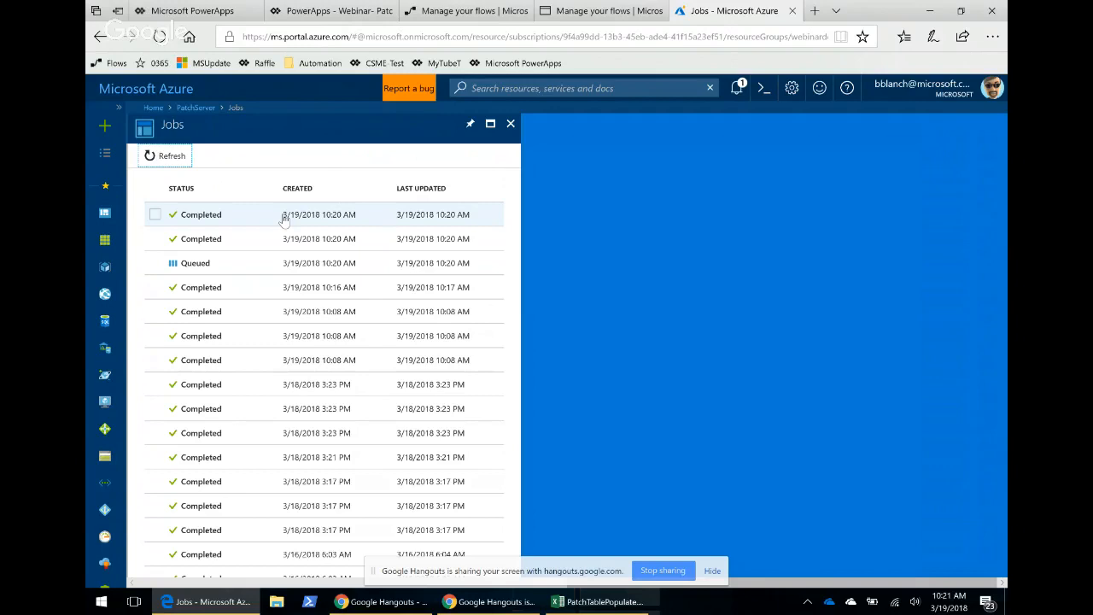
left_click(165, 157)
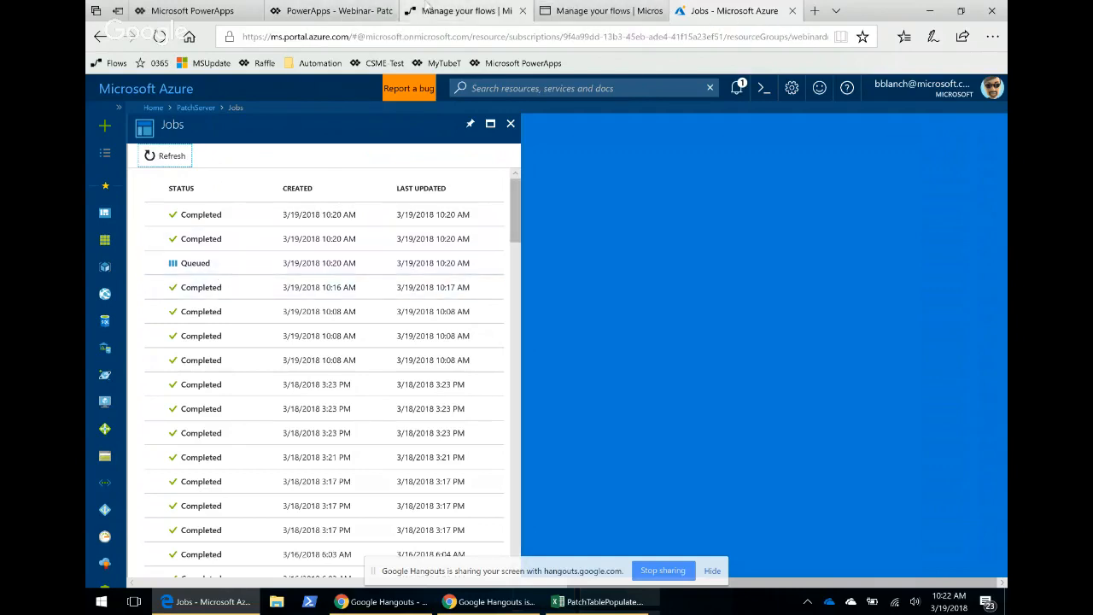
Compare the patch app dashboard with the Azure job list, refreshing the jobs once more.
left_click(337, 15)
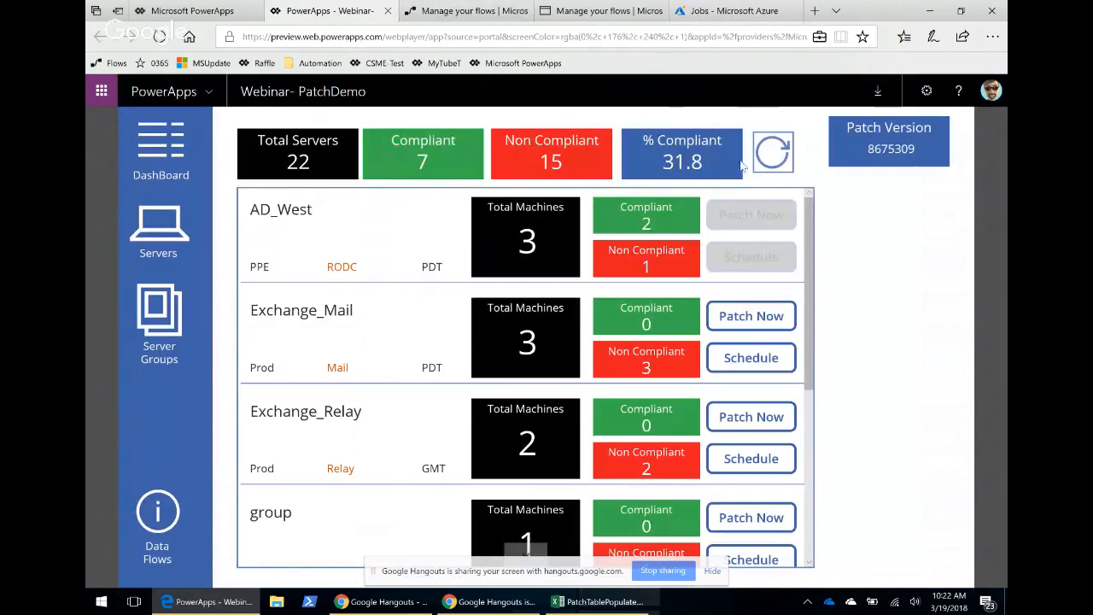
left_click(459, 9)
left_click(574, 15)
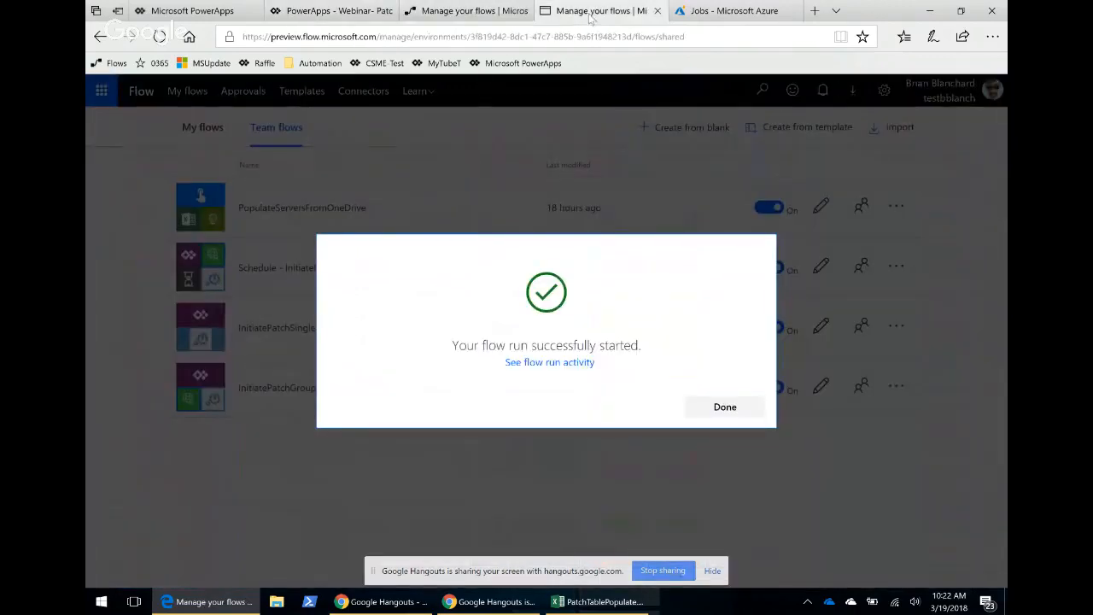
left_click(725, 12)
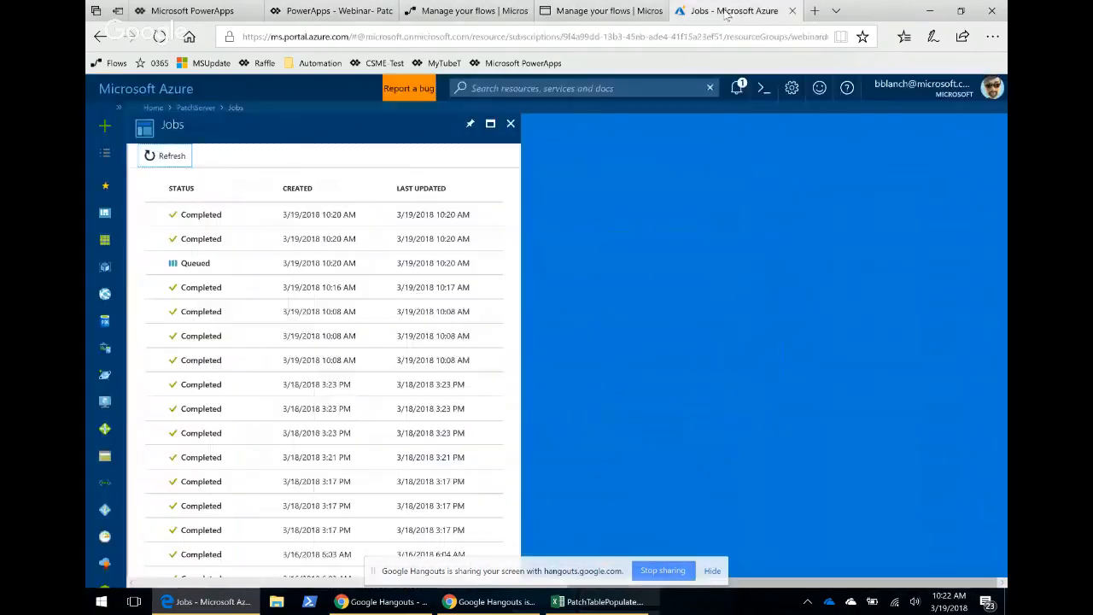
left_click(169, 156)
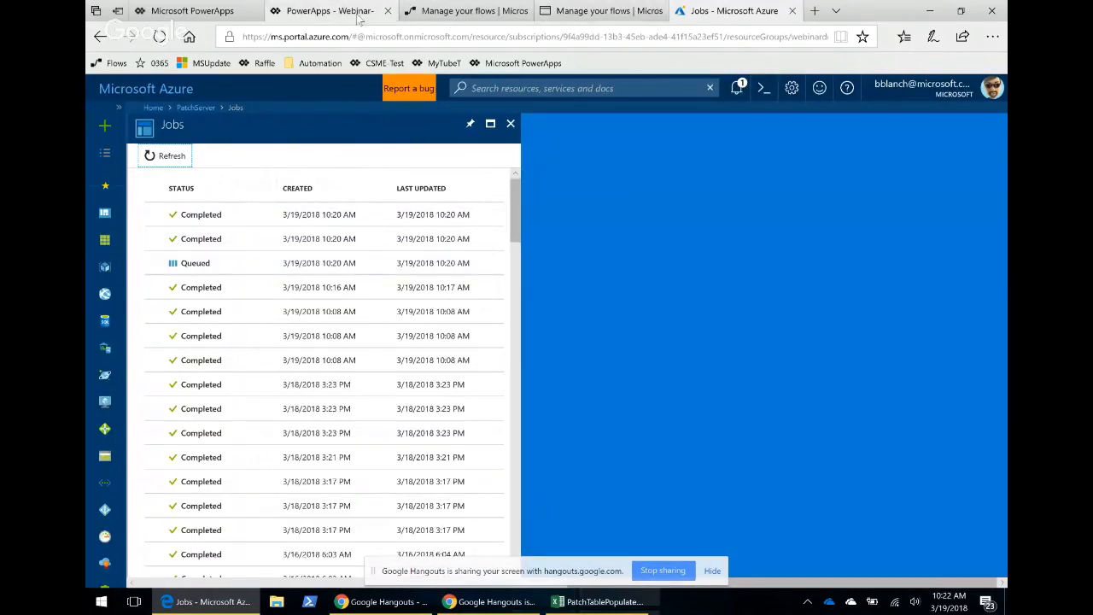
left_click(330, 11)
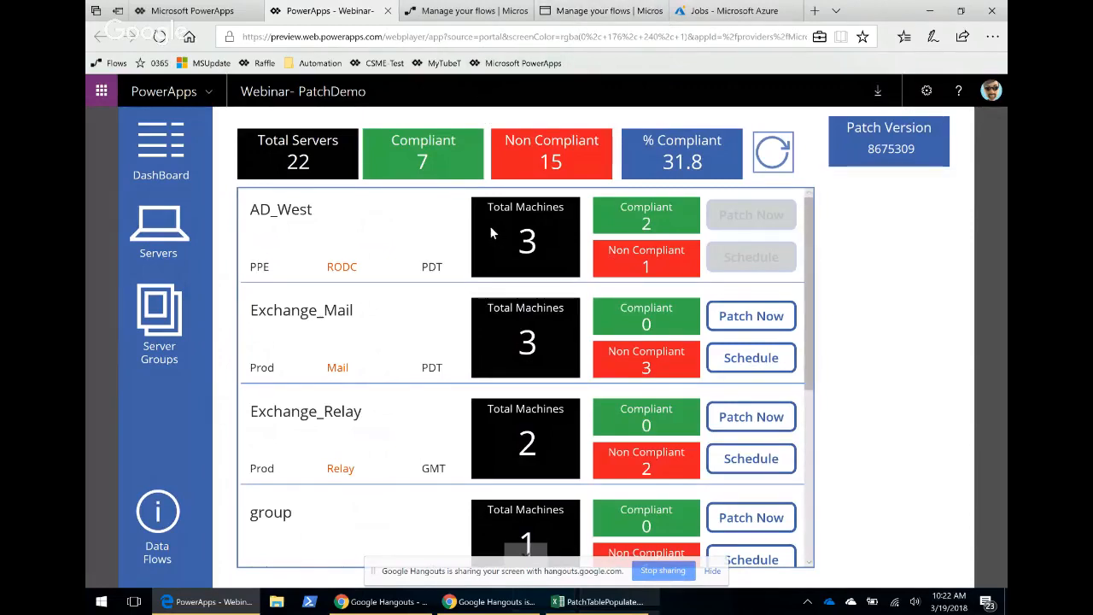
left_click(717, 12)
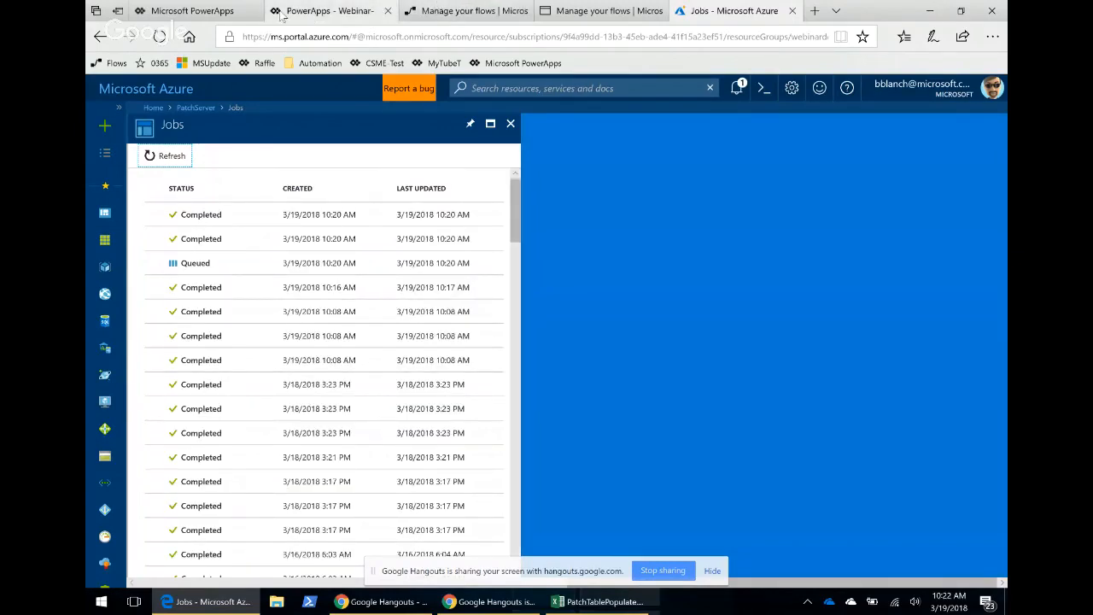
left_click(317, 12)
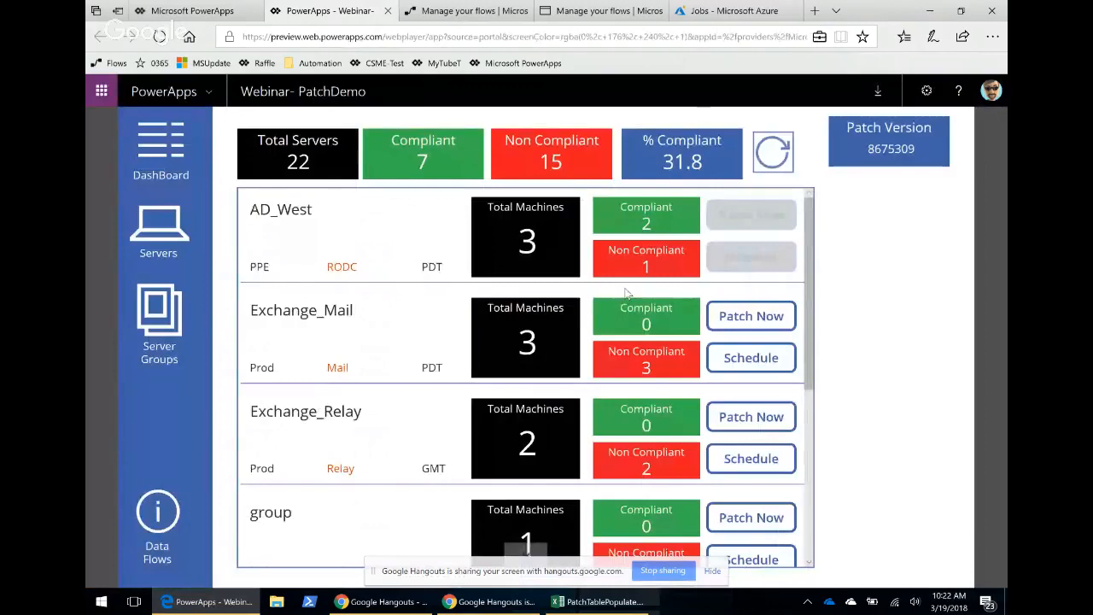
Leave the flow run view and open the Team flows list.
left_click(602, 10)
scroll(595, 263, "up", 4)
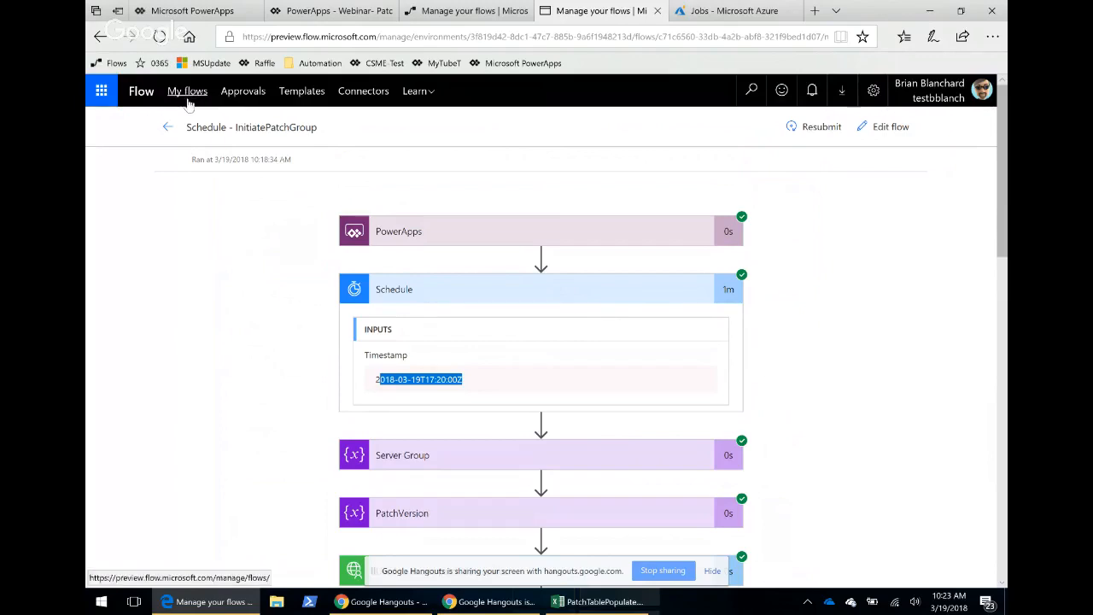
left_click(178, 92)
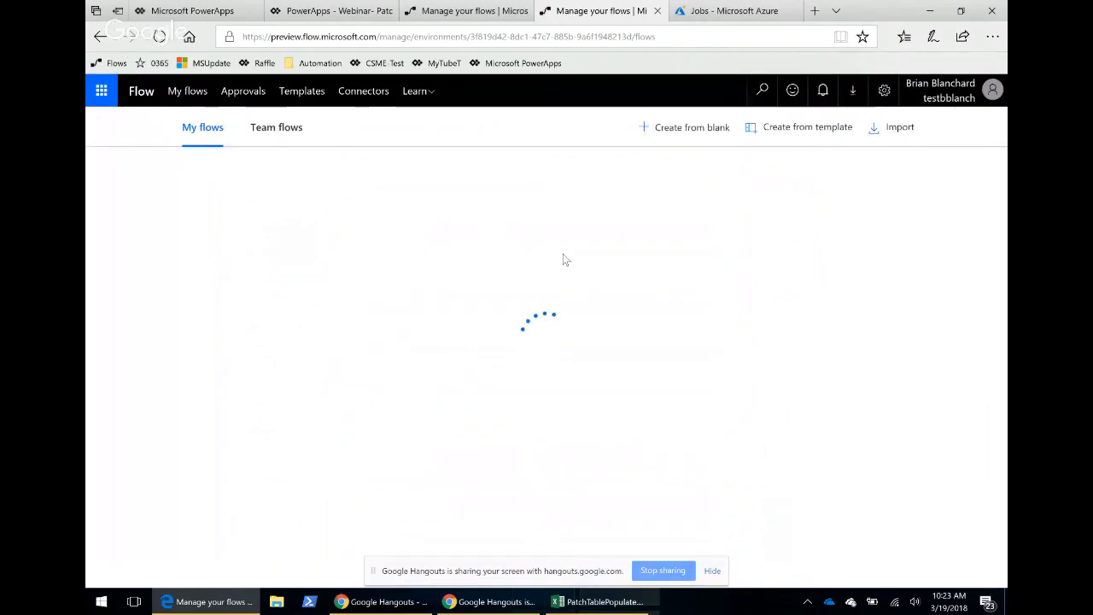
left_click(281, 139)
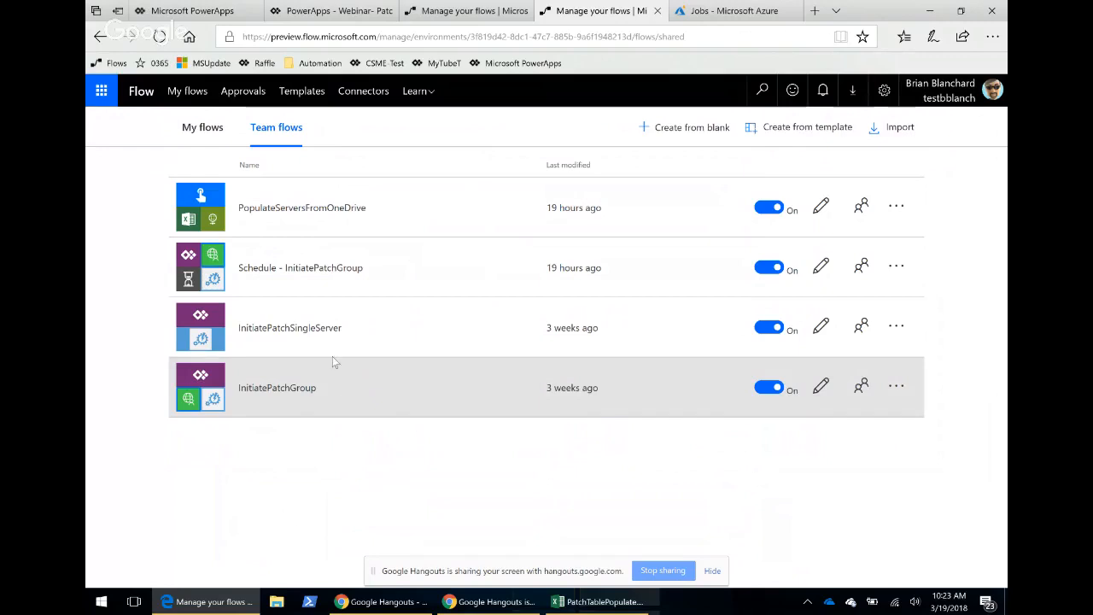
Open the InitiatePatchGroup flow for editing and expand its PowerApps trigger and Server Group variable action.
left_click(896, 386)
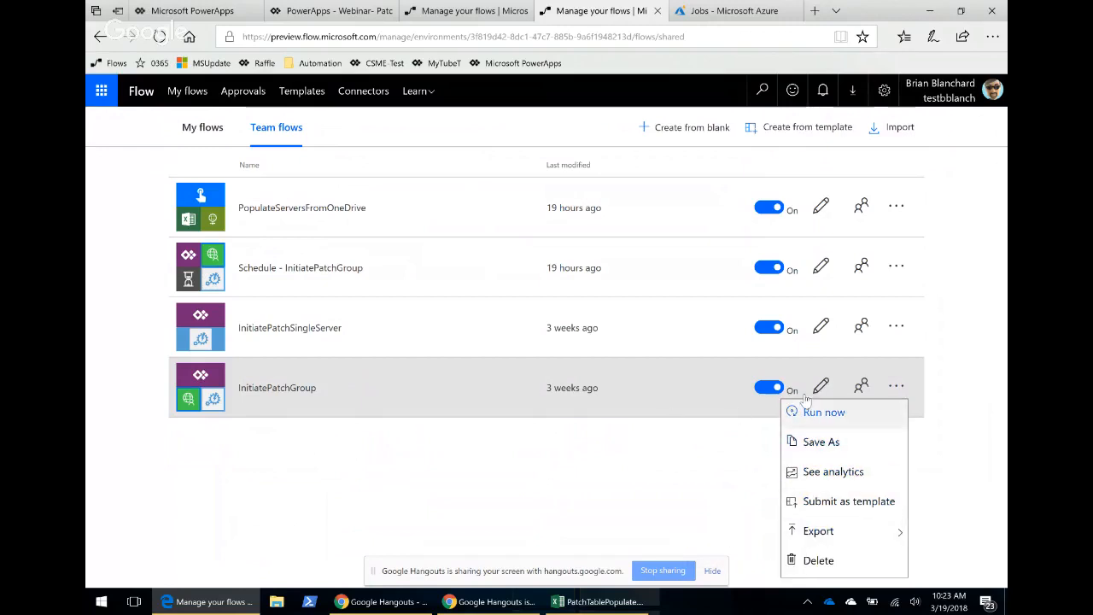
left_click(820, 387)
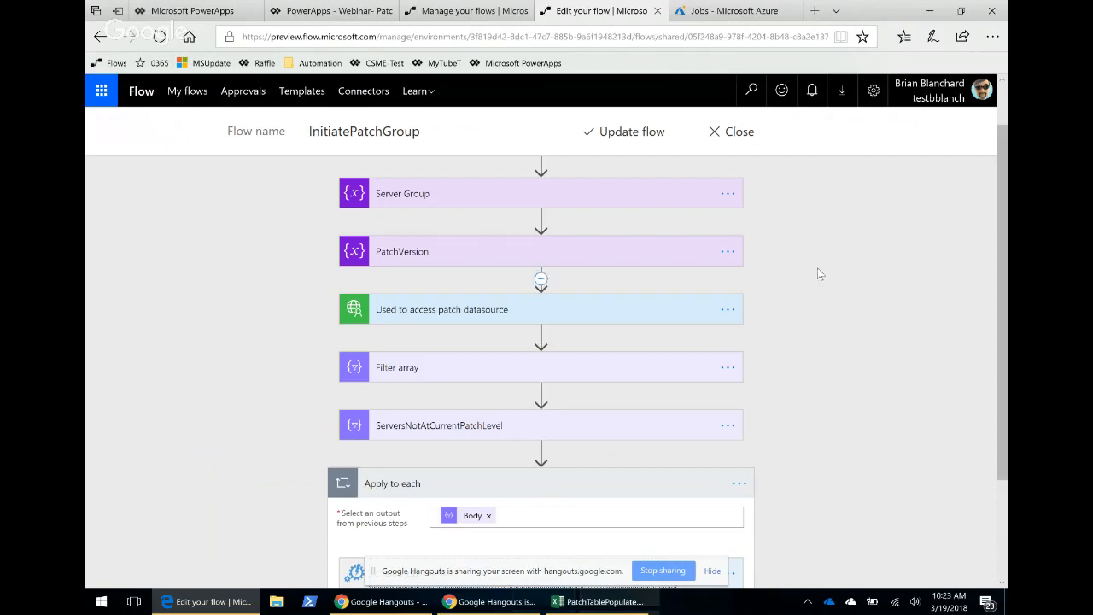
scroll(783, 300, "up", 1)
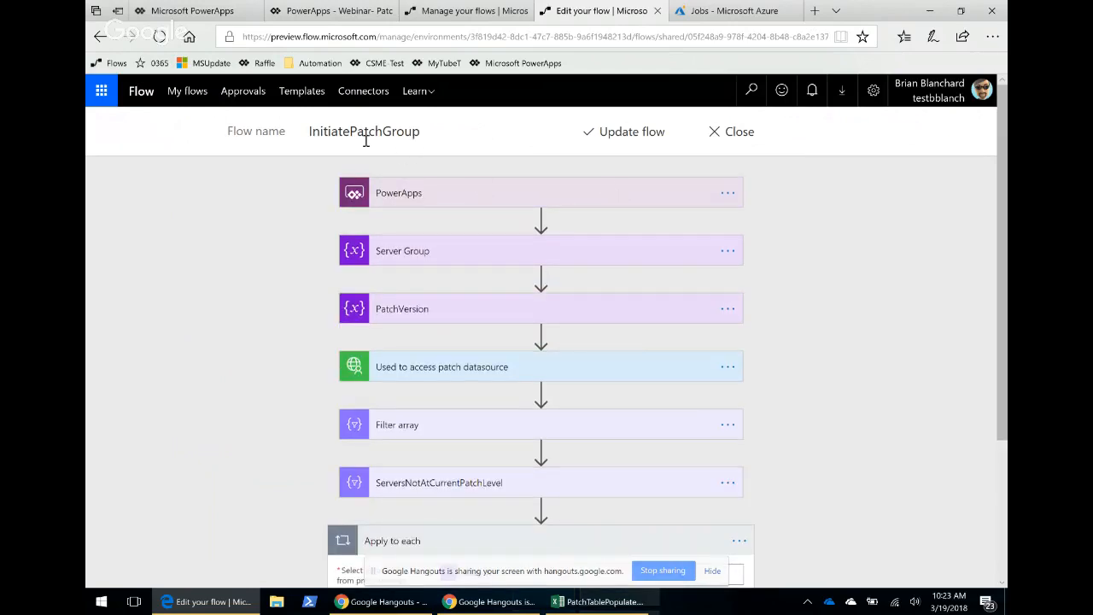
left_click(613, 196)
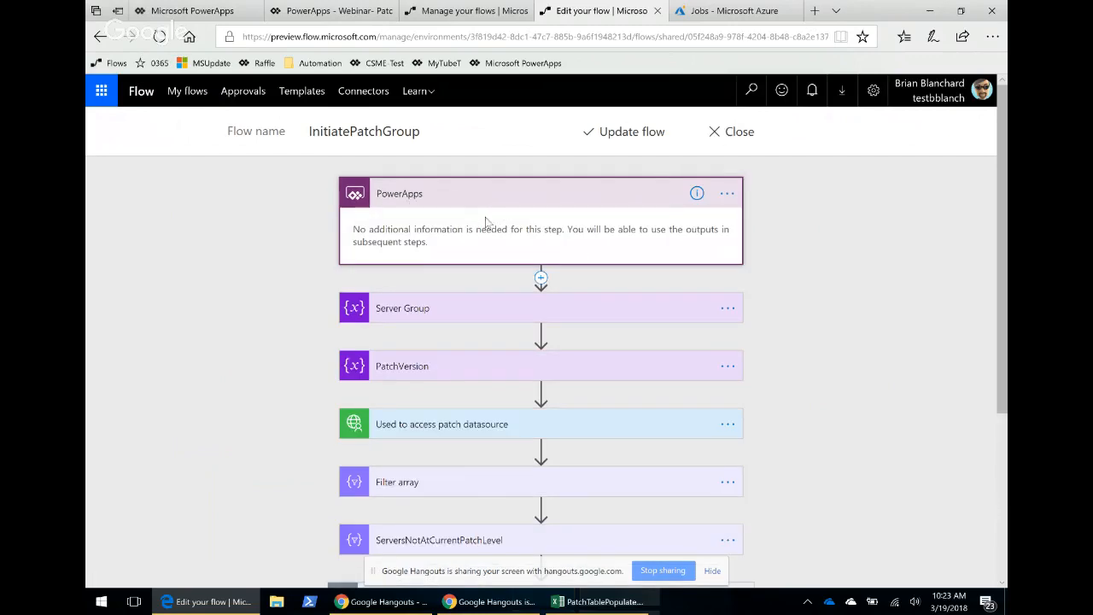
scroll(485, 222, "down", 1)
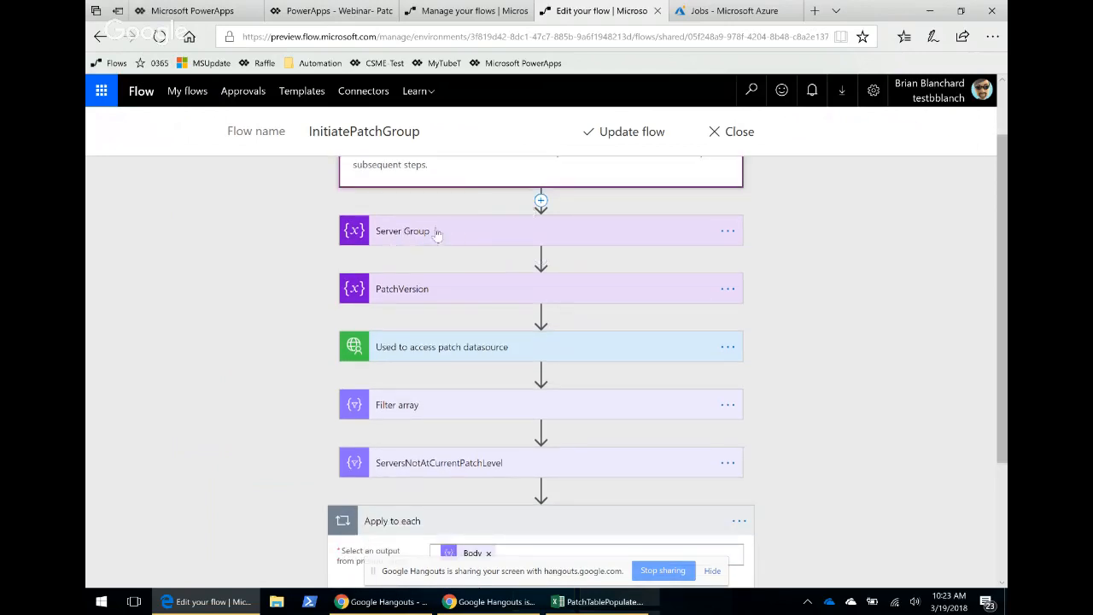
left_click(436, 231)
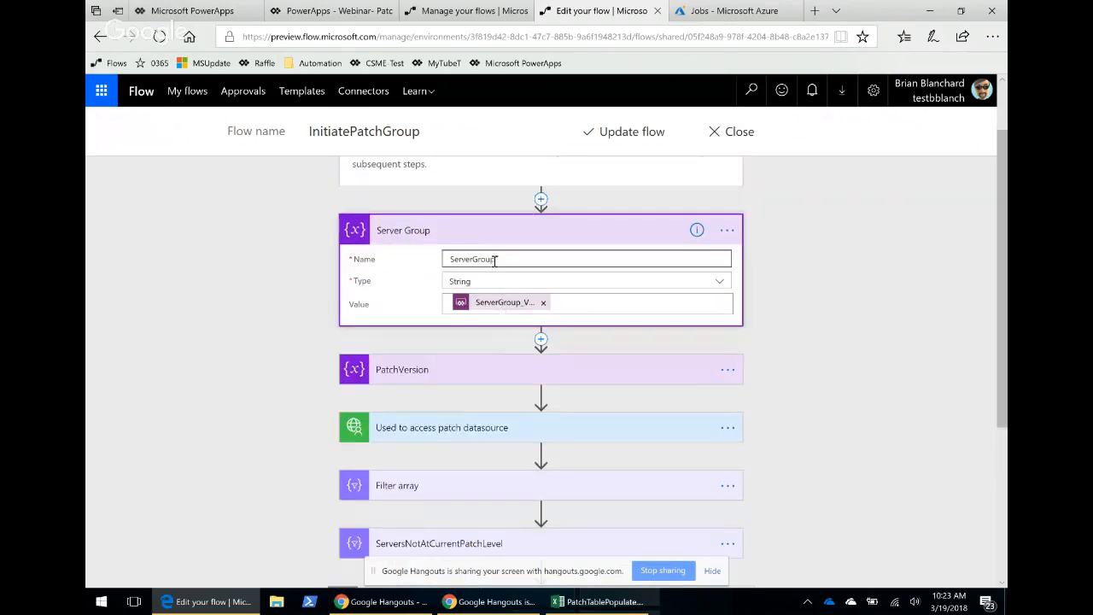
Inspect the Server Group value's dynamic content in the flow and expand the PatchVersion variable action.
left_click(602, 304)
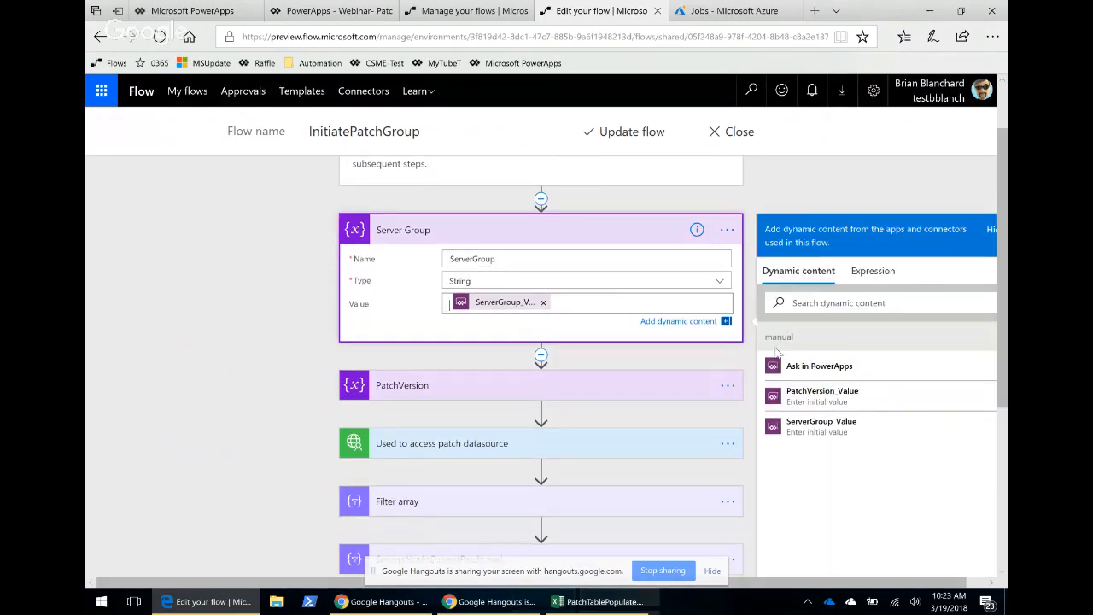
left_click(586, 385)
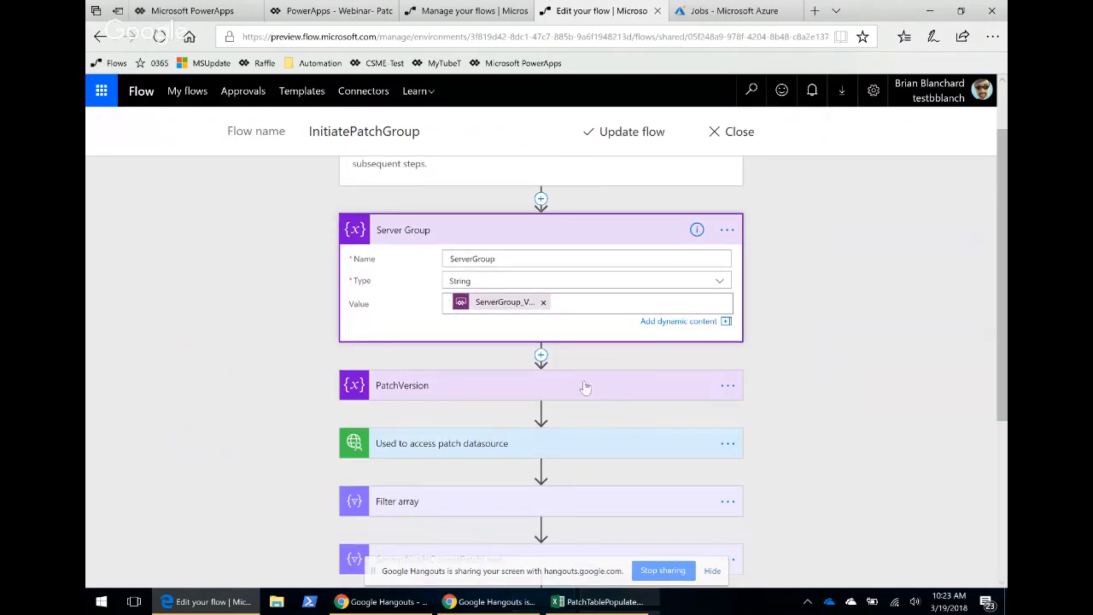
left_click(572, 459)
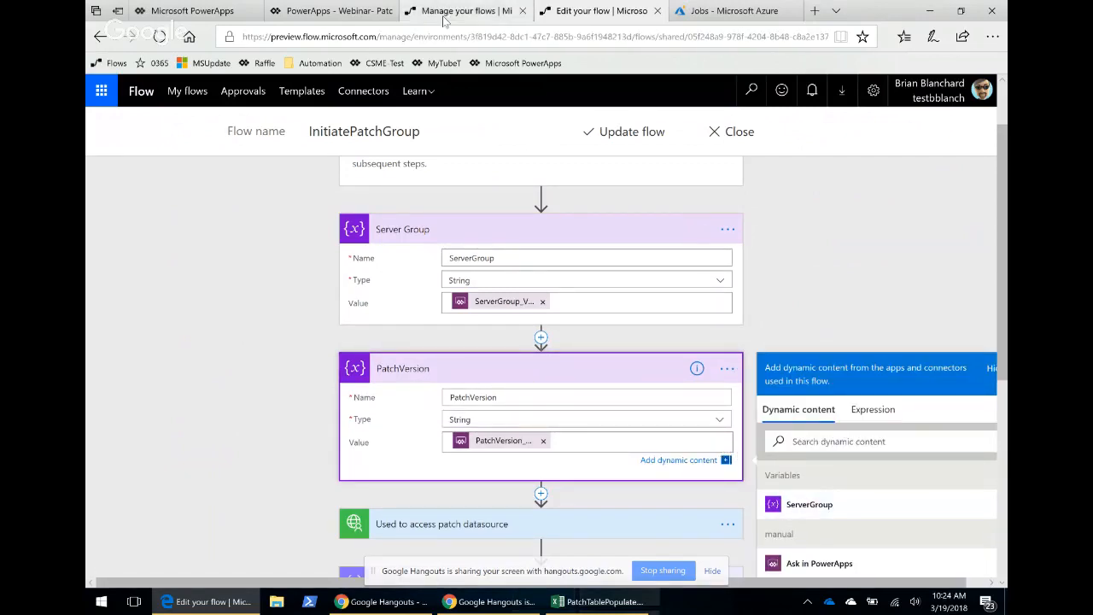
Open the Webinar- PatchDemo app for editing in PowerApps Studio and skip the welcome dialog.
left_click(209, 11)
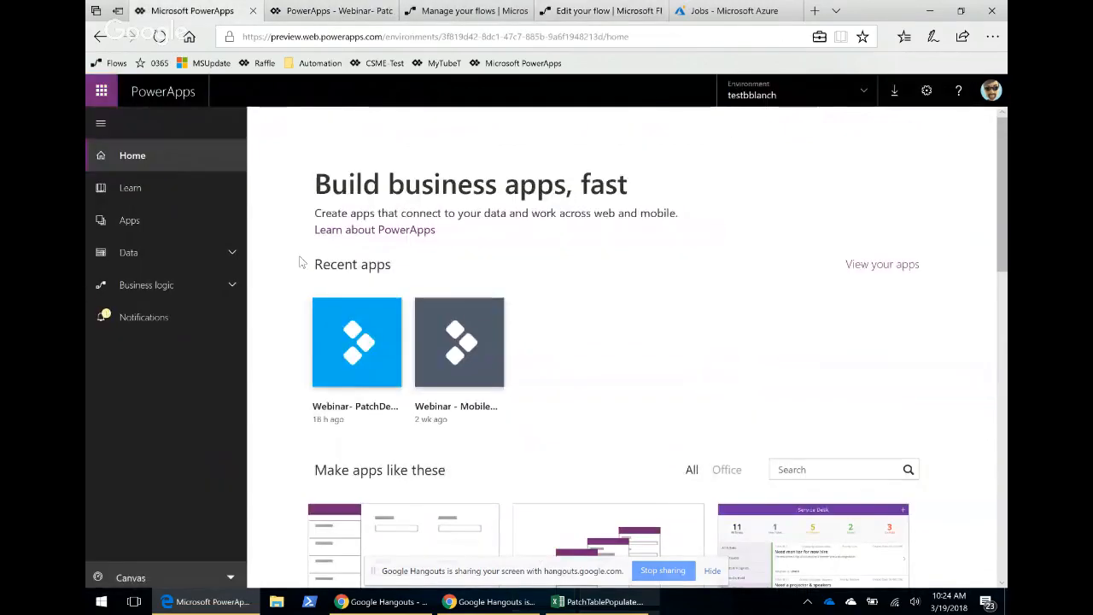
left_click(357, 421)
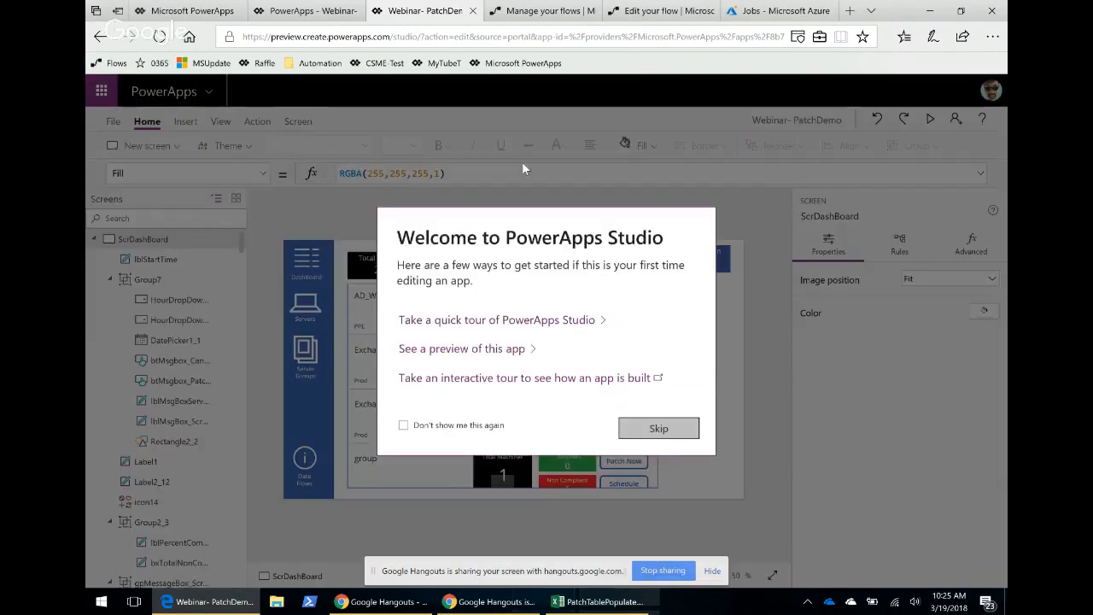
left_click(656, 430)
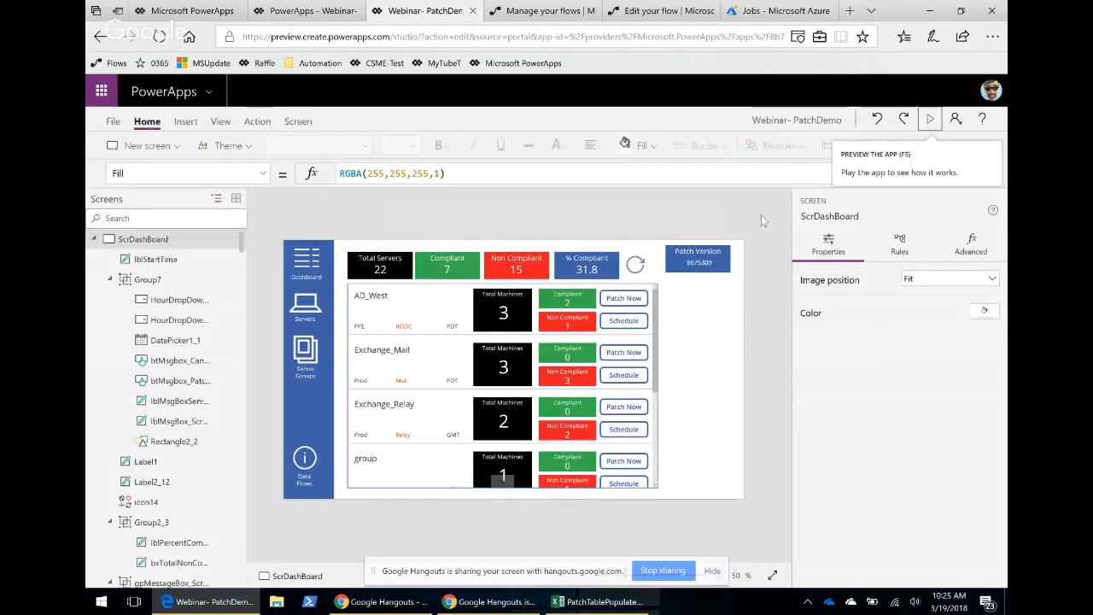
Preview the app, start Patch Now for the AD_West group, and leave preview at the confirmation popup.
left_click(931, 120)
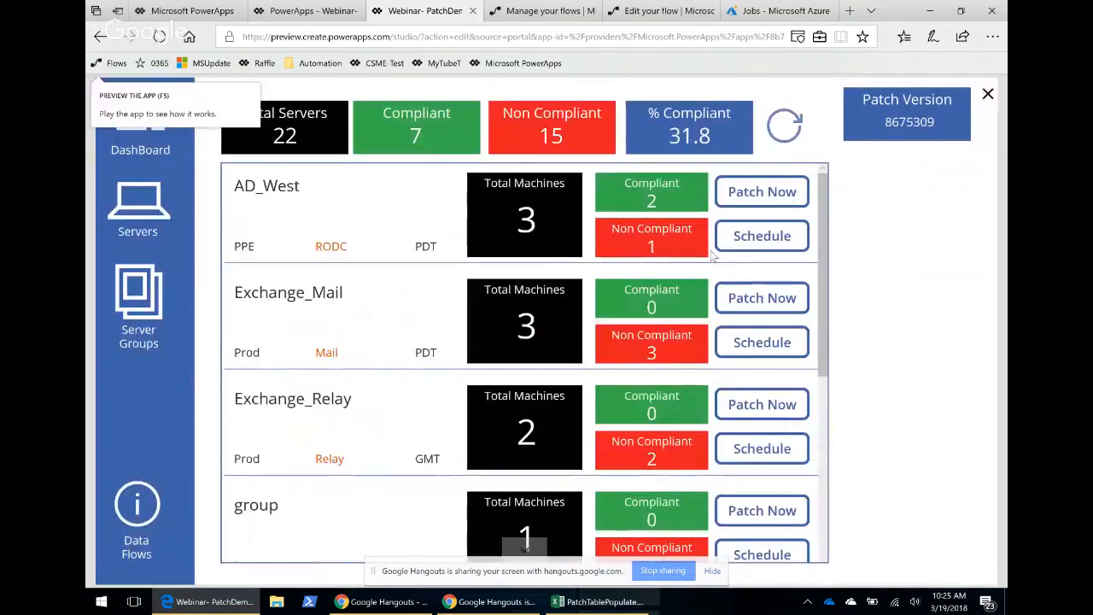
left_click(759, 193)
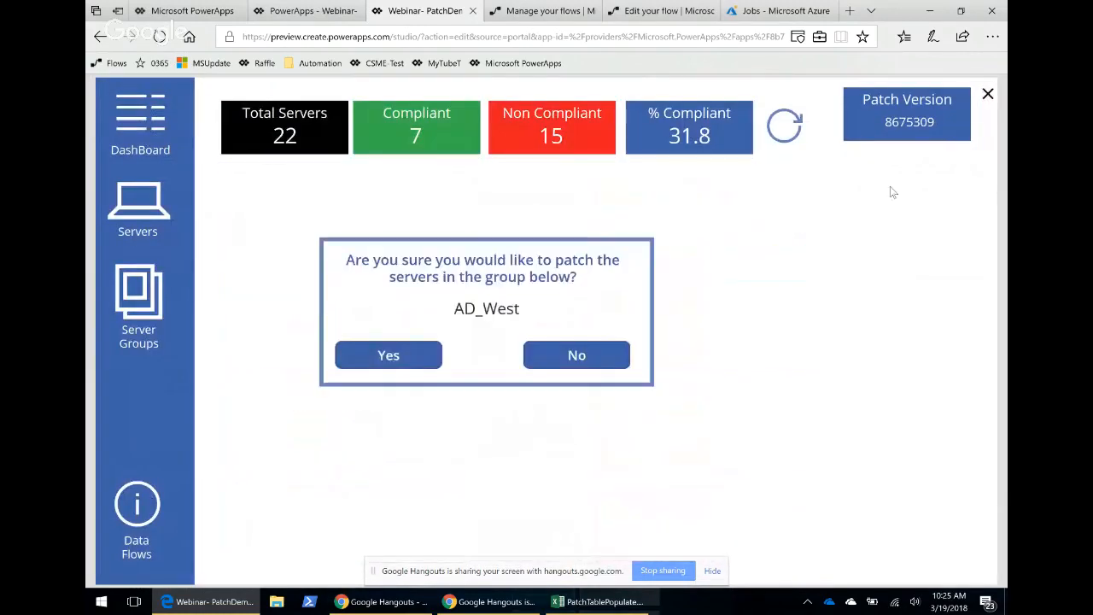
key("Escape")
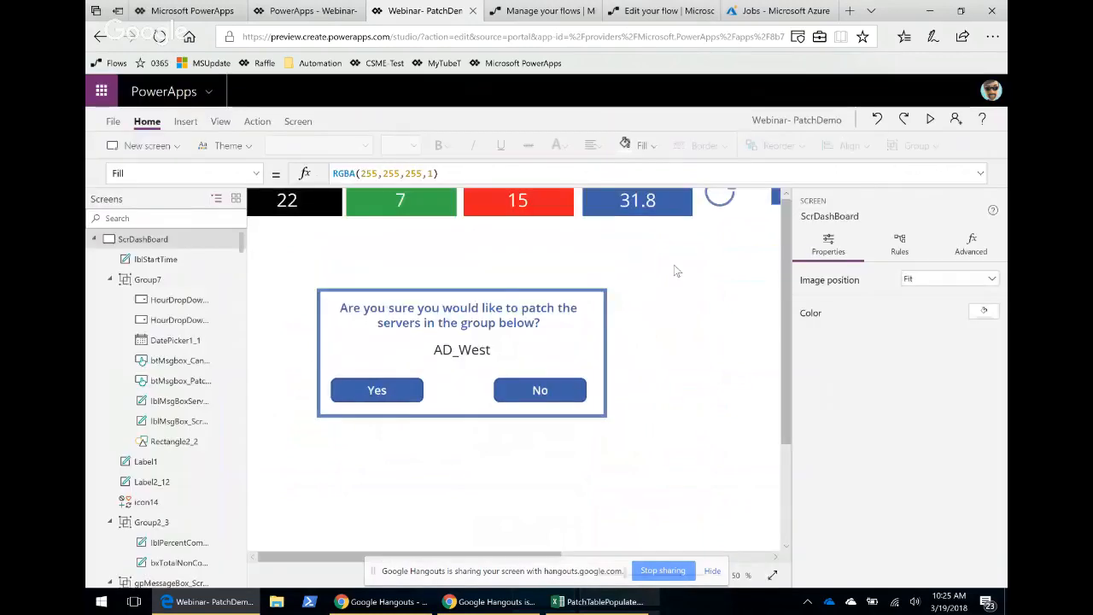
Select the popup's Yes button and examine the parameters of InitiatePatchGroup.Run in its OnSelect formula.
left_click(439, 382)
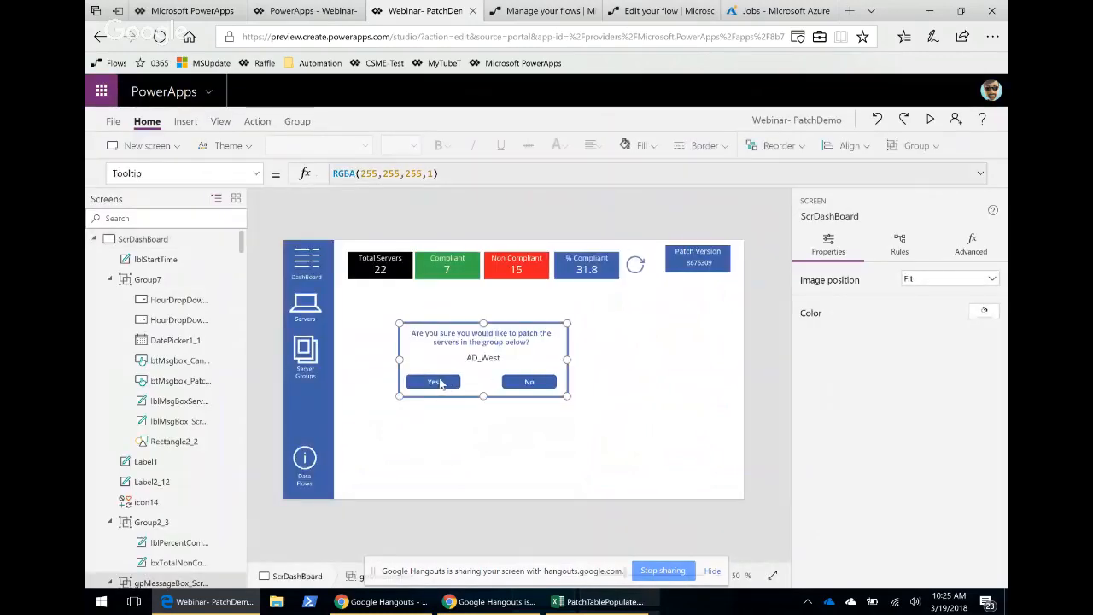
left_click(431, 380)
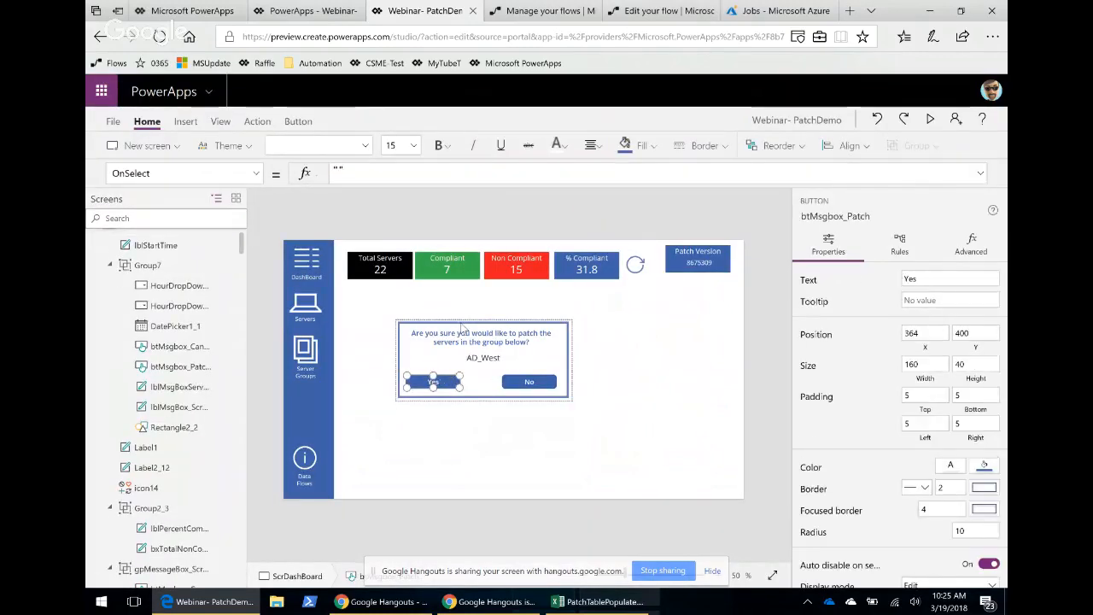
left_click(980, 173)
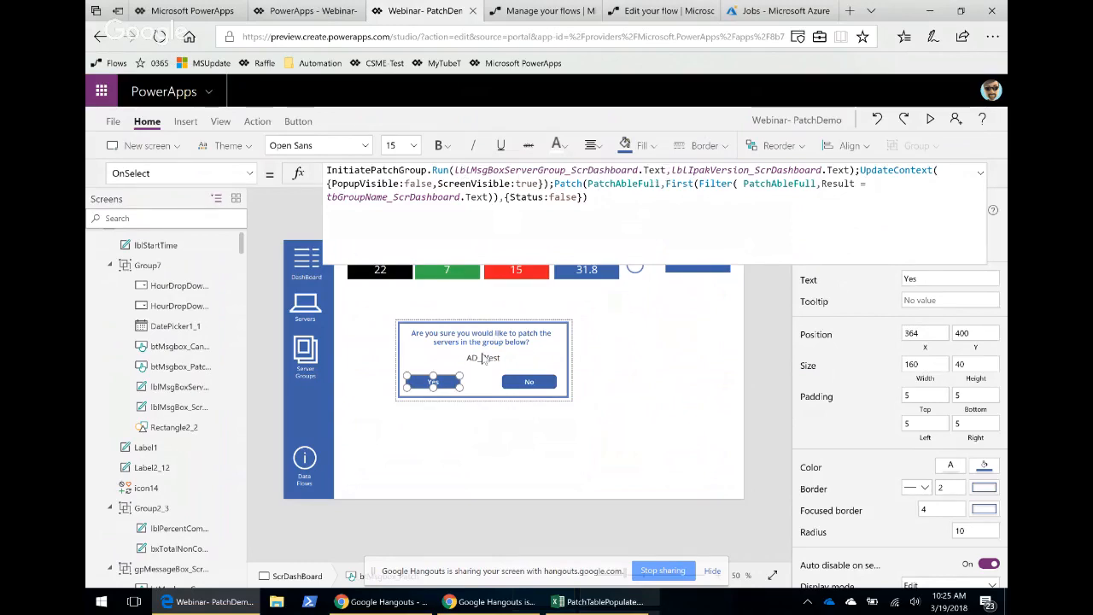
left_click(588, 170)
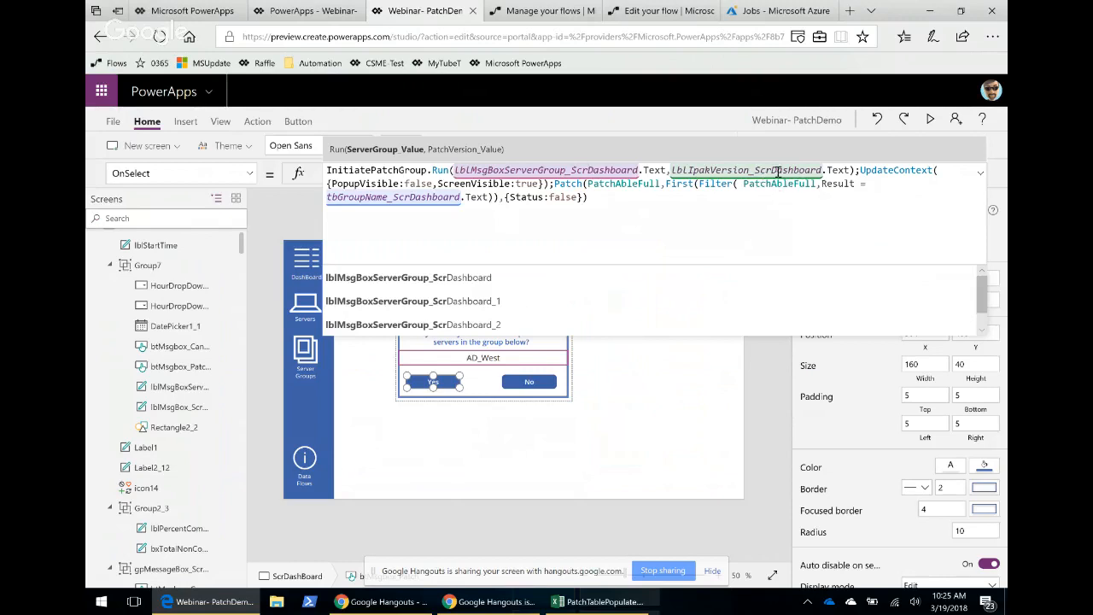
left_click(777, 171)
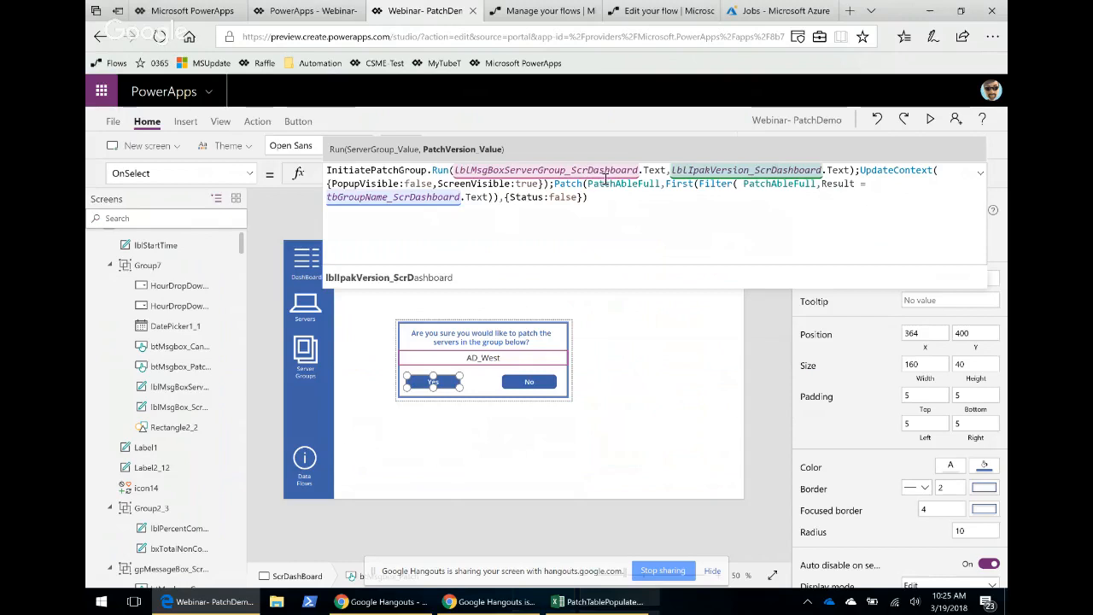
left_click(588, 169)
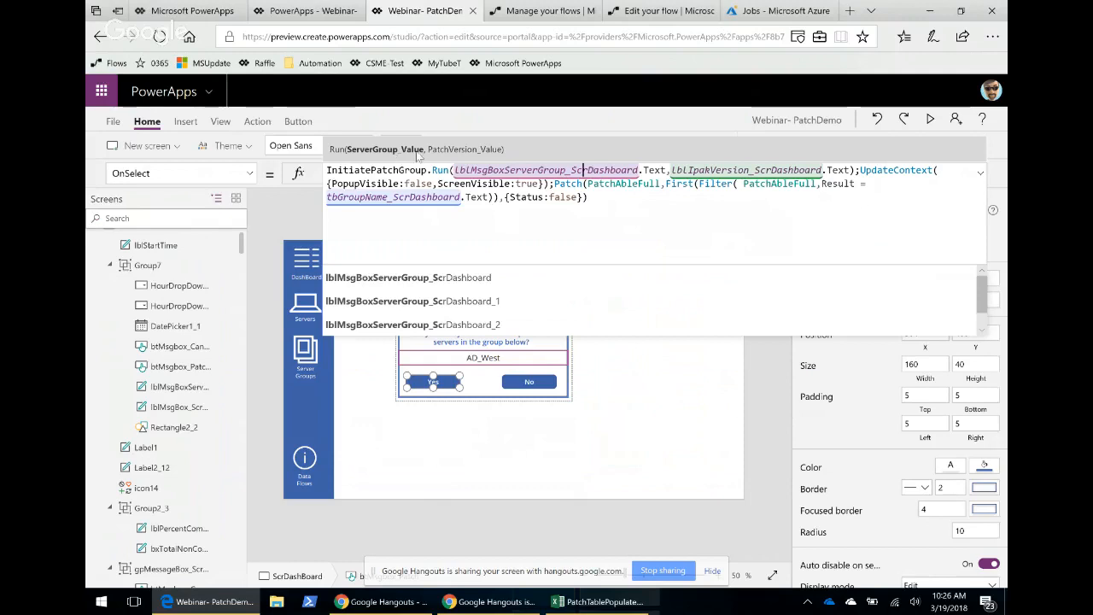
left_click(703, 171)
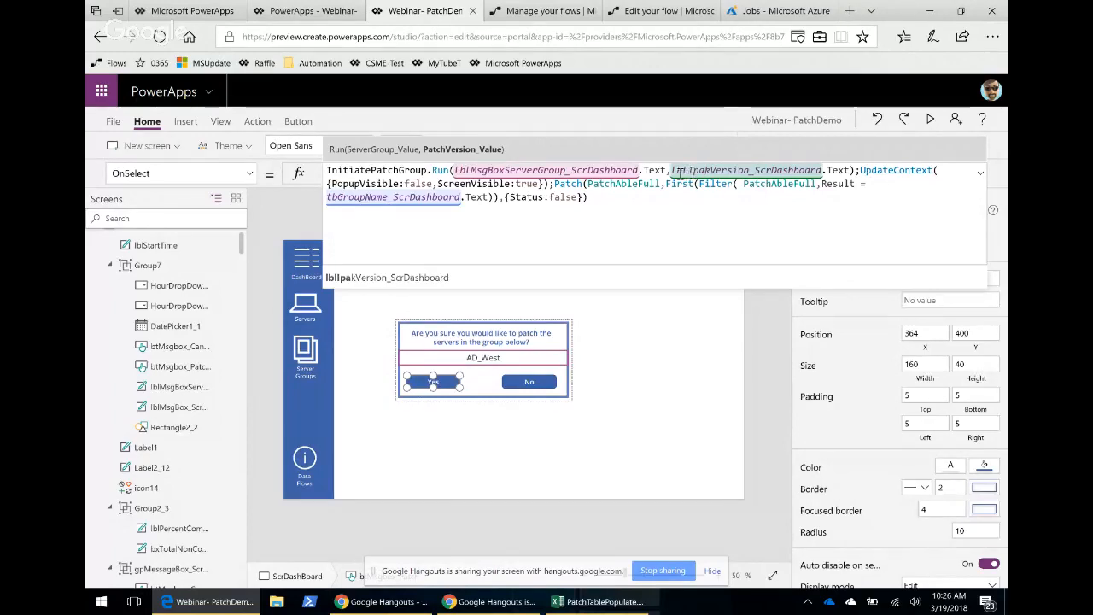
Compare the flow's Server Group and PatchVersion variable actions with the app's Run parameters.
left_click(552, 11)
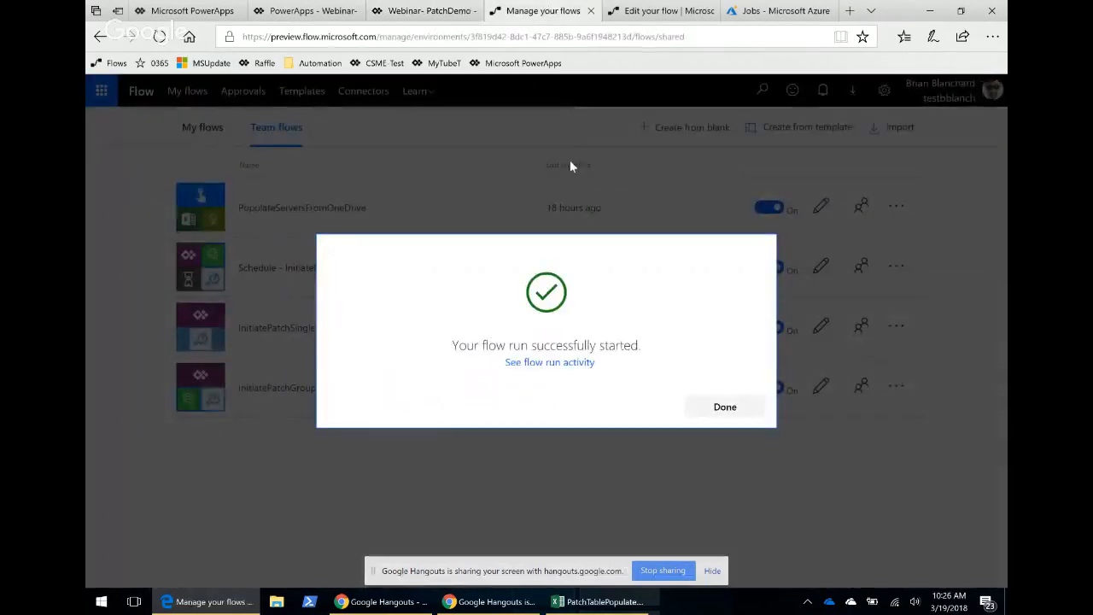
left_click(647, 11)
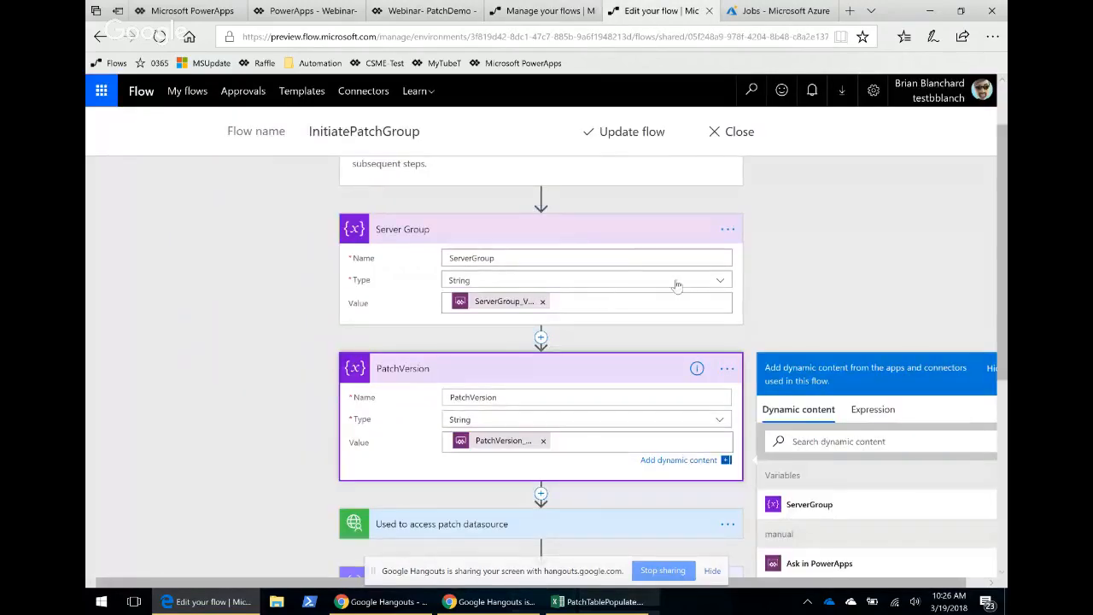
scroll(606, 244, "up", 1)
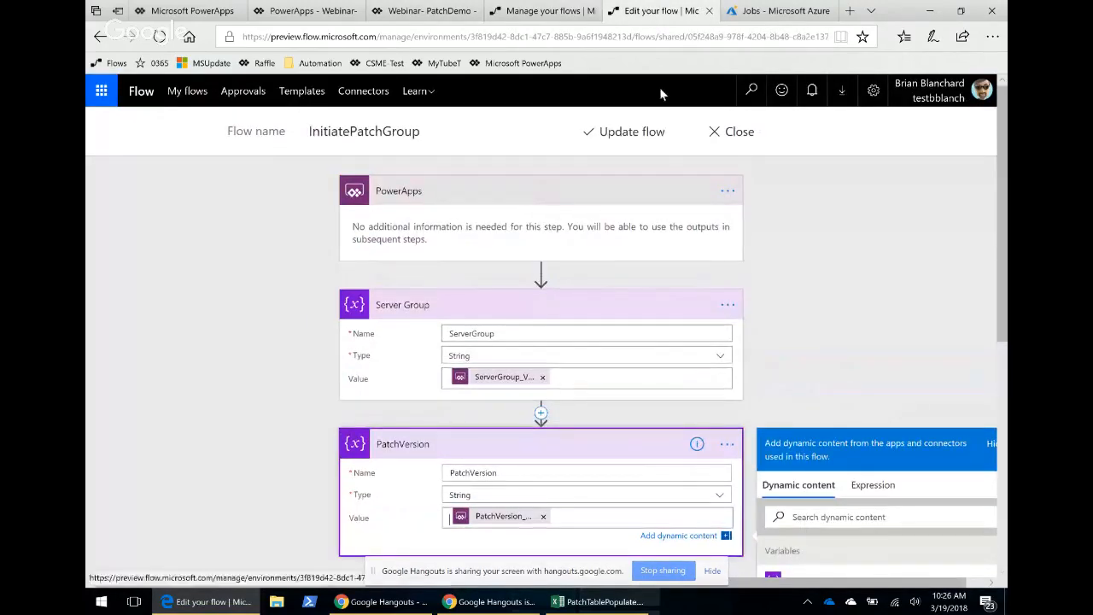
left_click(415, 11)
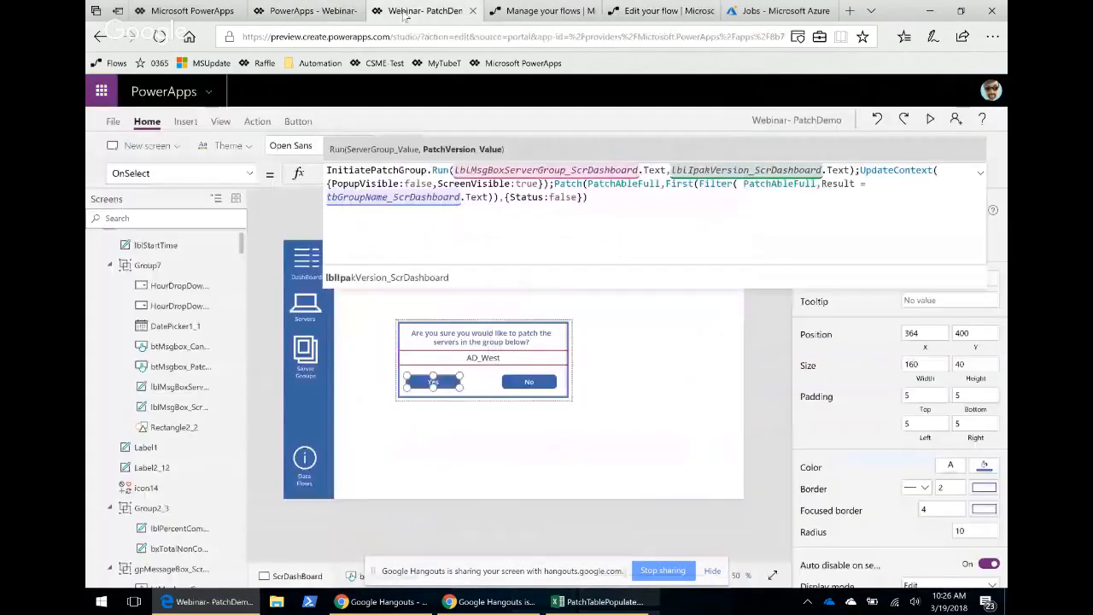
left_click(647, 13)
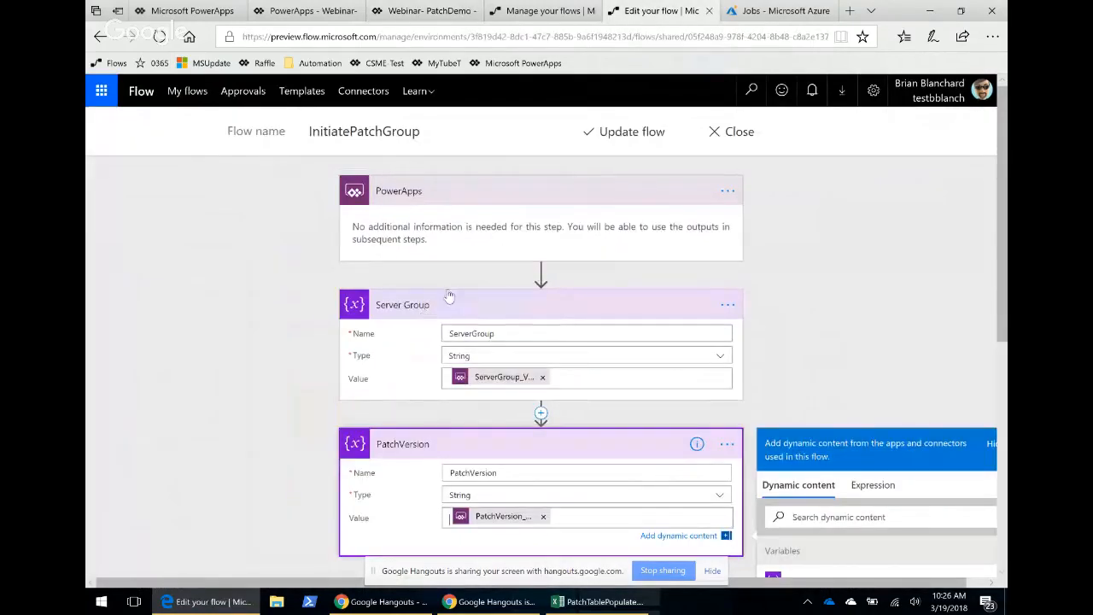
scroll(589, 376, "down", 3)
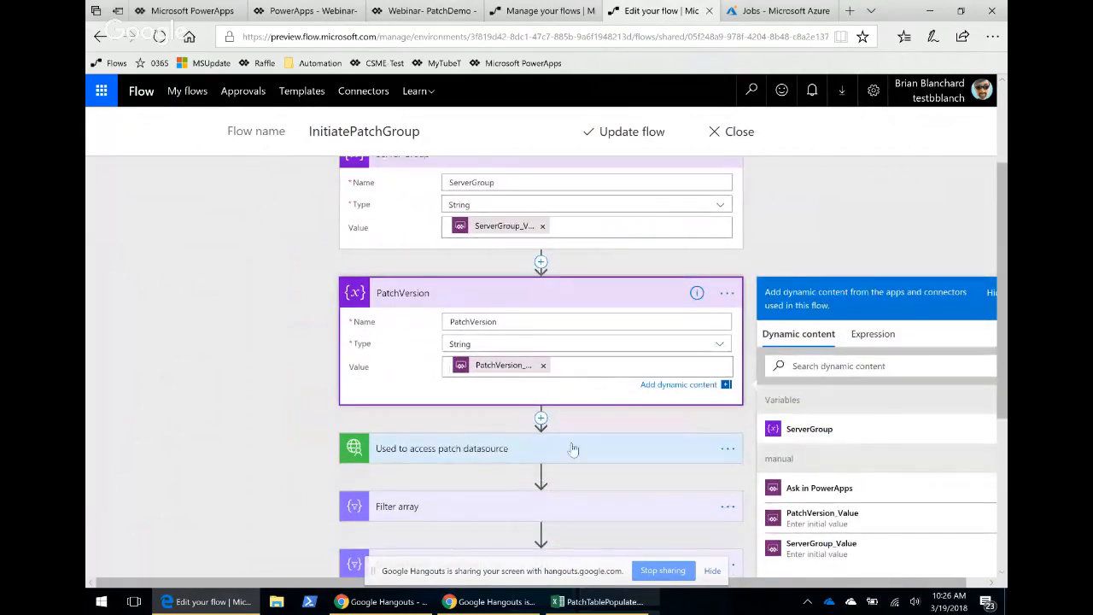
scroll(593, 275, "up", 1)
scroll(869, 449, "down", 1)
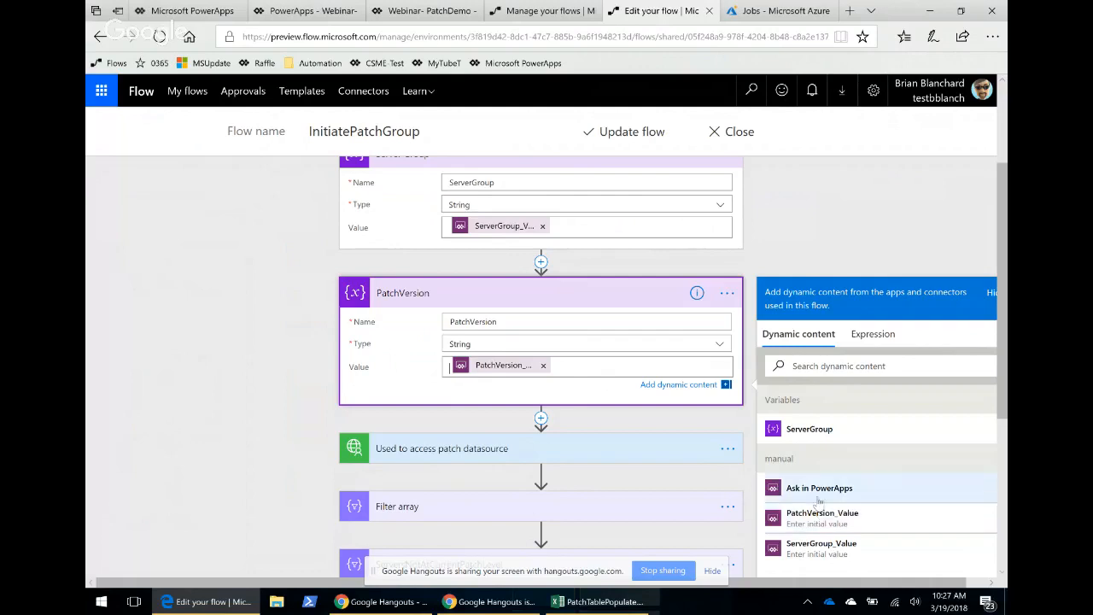
scroll(669, 438, "up", 1)
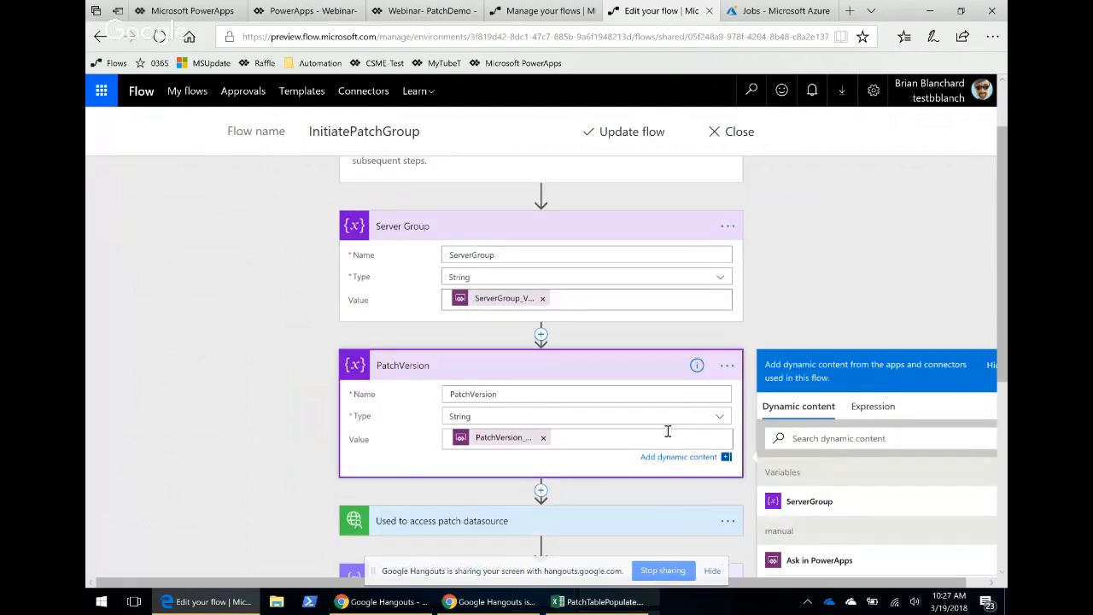
scroll(748, 461, "down", 1)
scroll(741, 458, "down", 1)
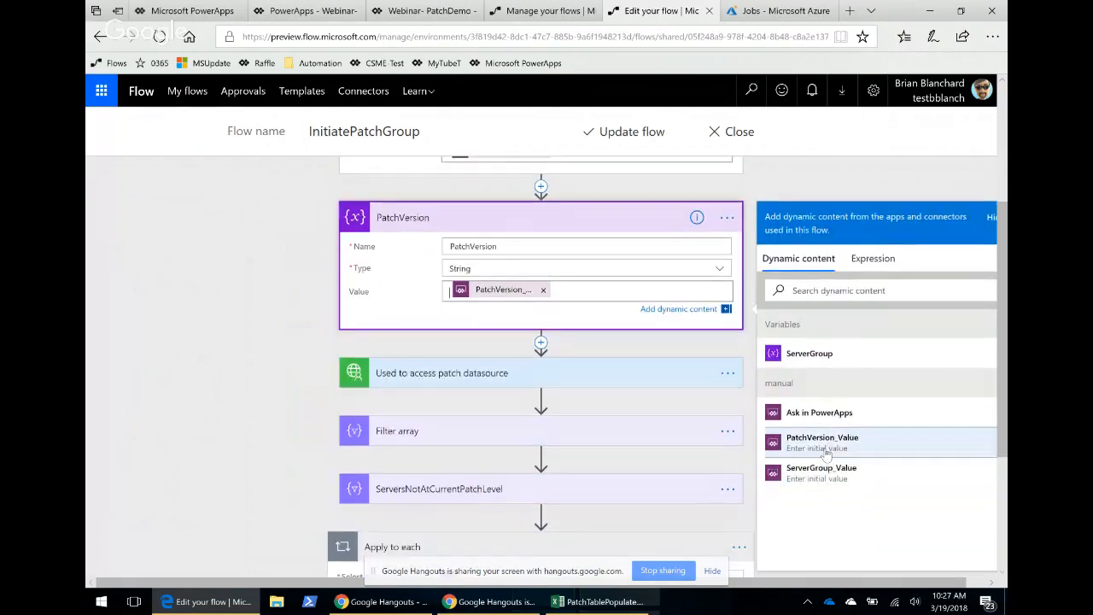
Cross-check the PatchVersion argument in the app formula against the flow actions, opening the Server Group action's menu.
left_click(423, 11)
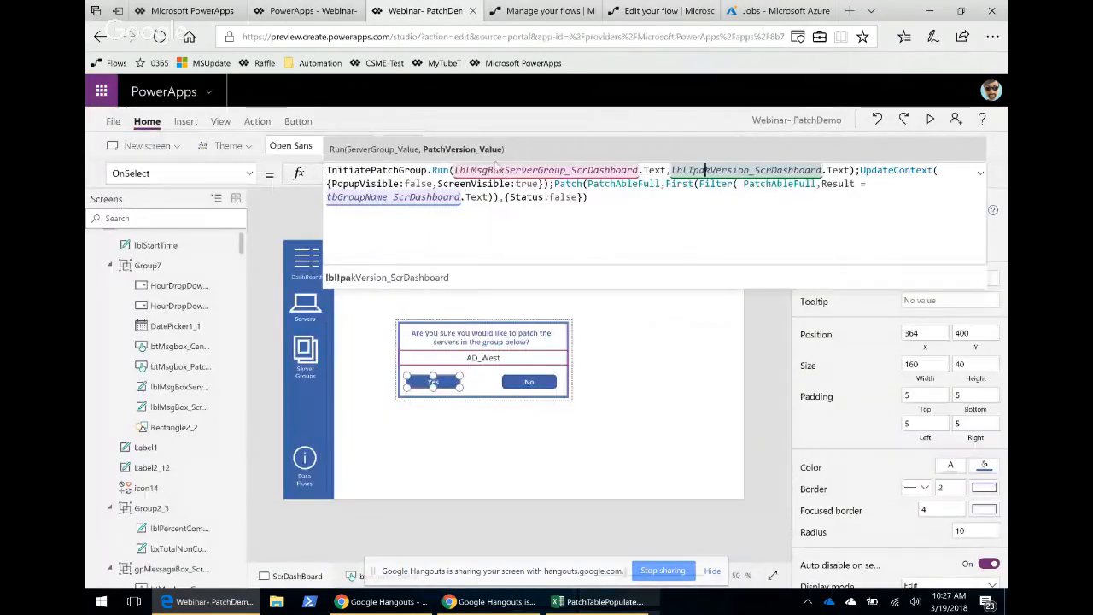
left_click(705, 169)
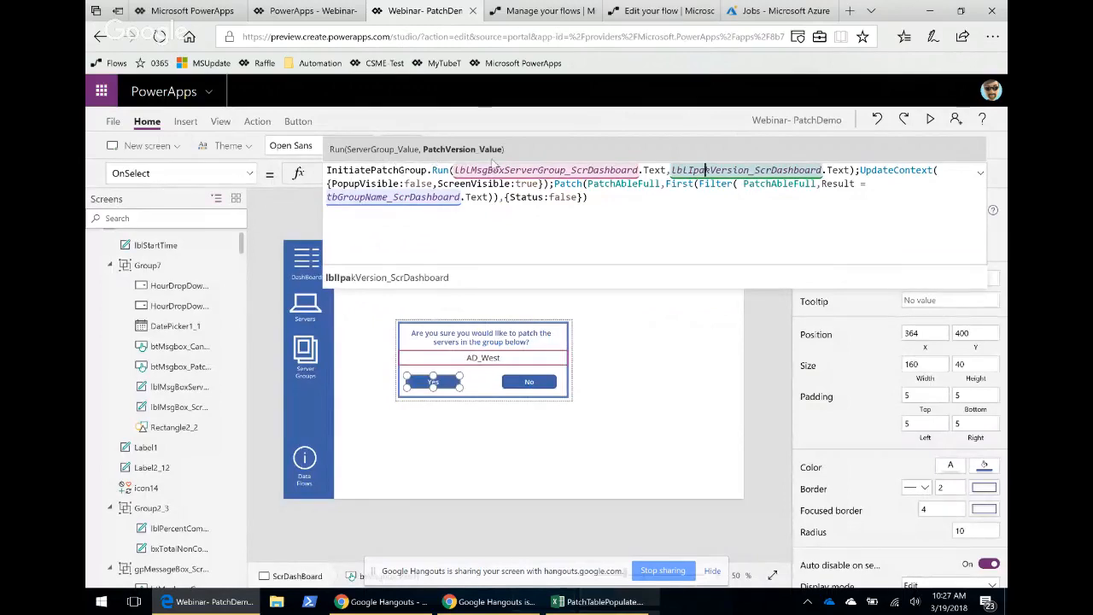
left_click(644, 12)
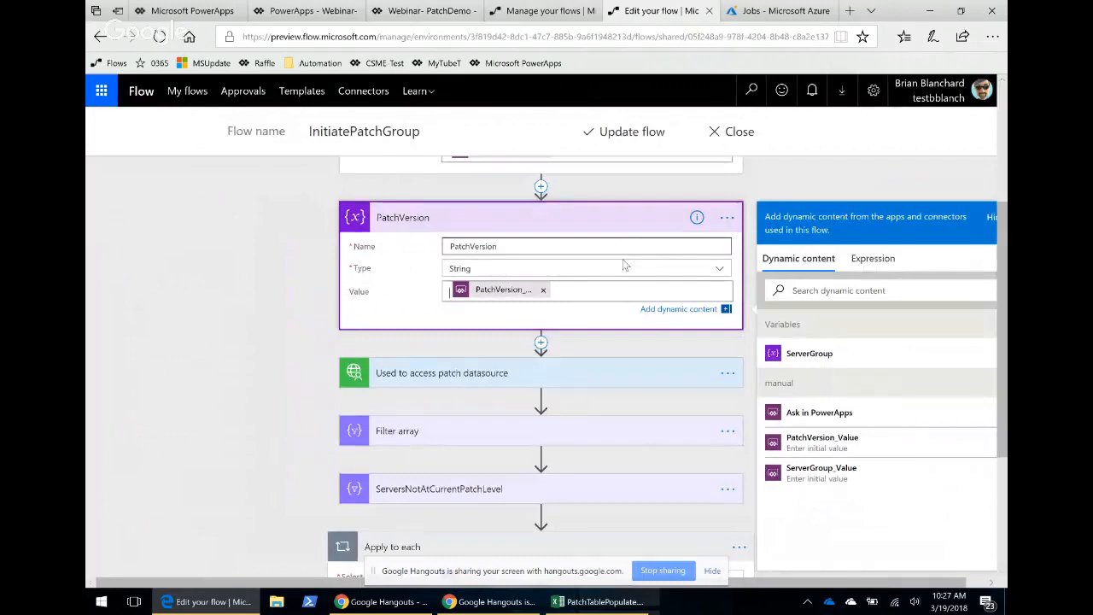
scroll(598, 299, "up", 2)
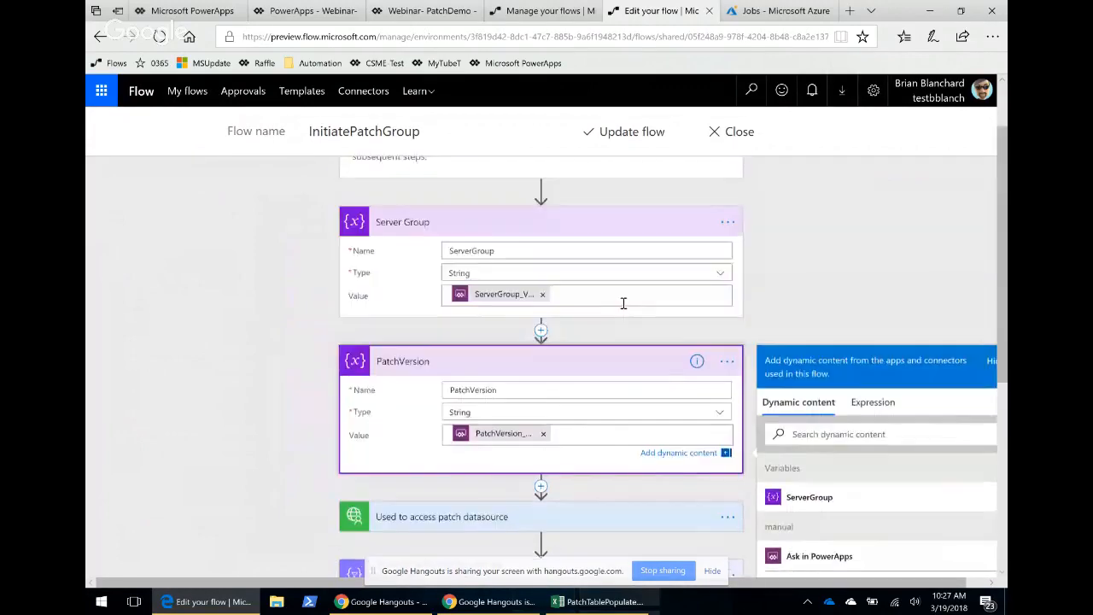
left_click(451, 13)
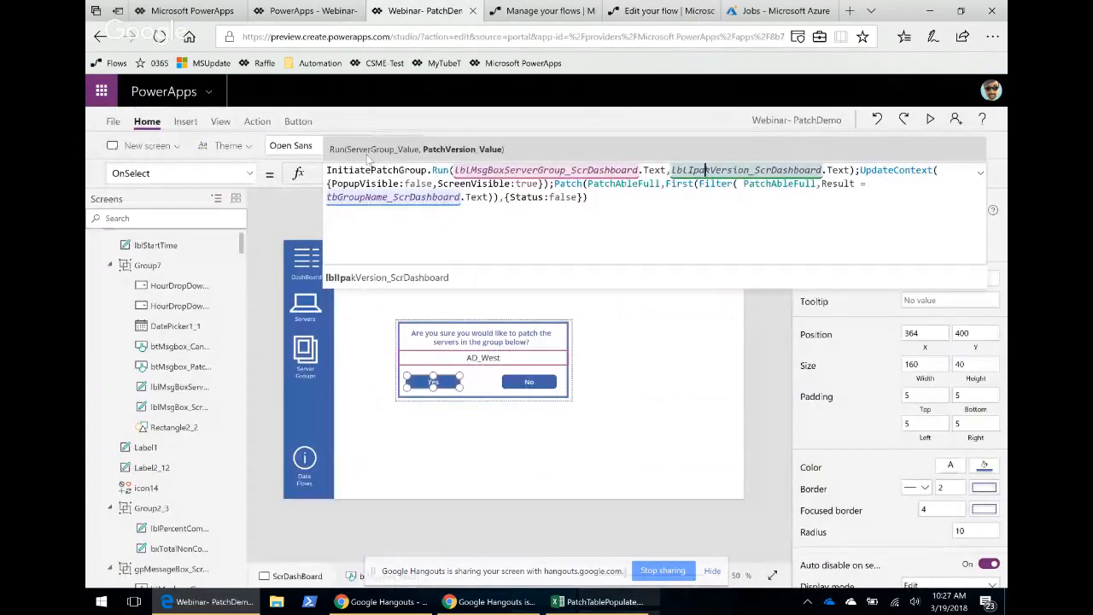
left_click(543, 11)
left_click(646, 14)
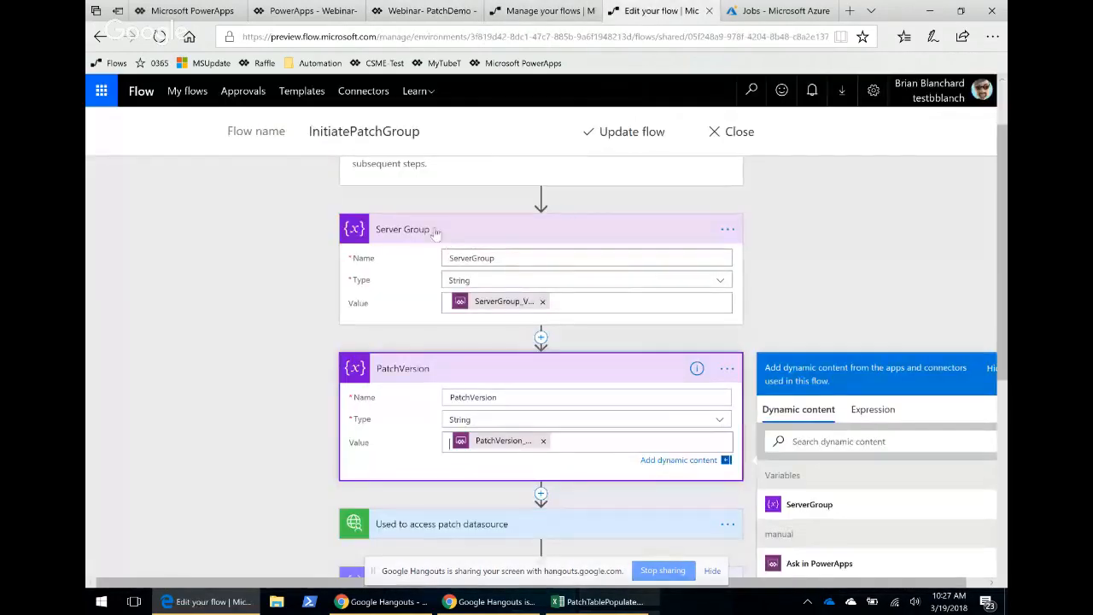
left_click(726, 231)
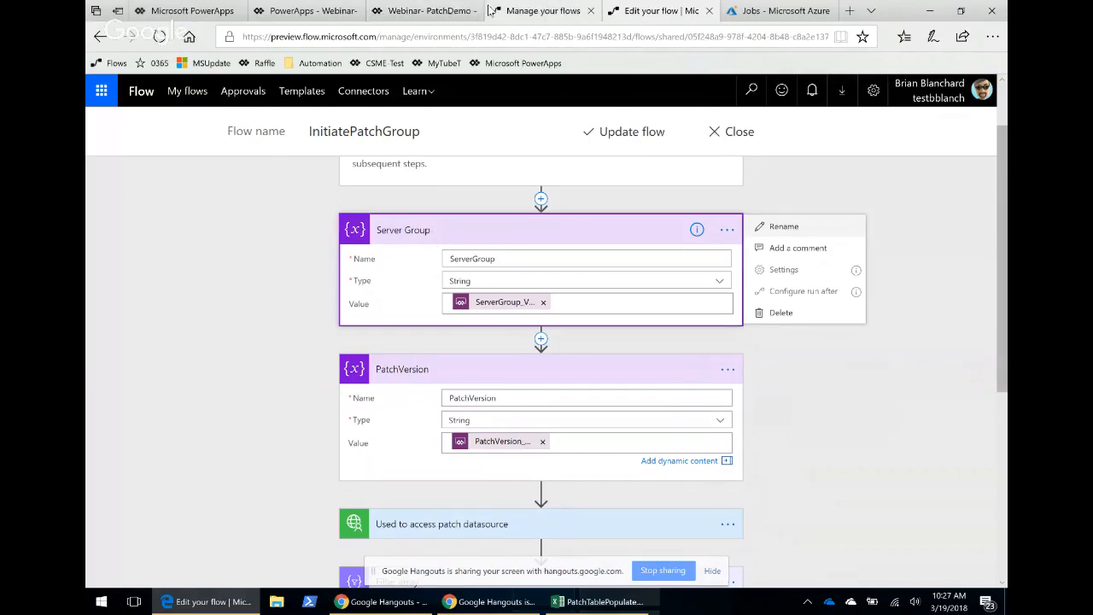
left_click(424, 11)
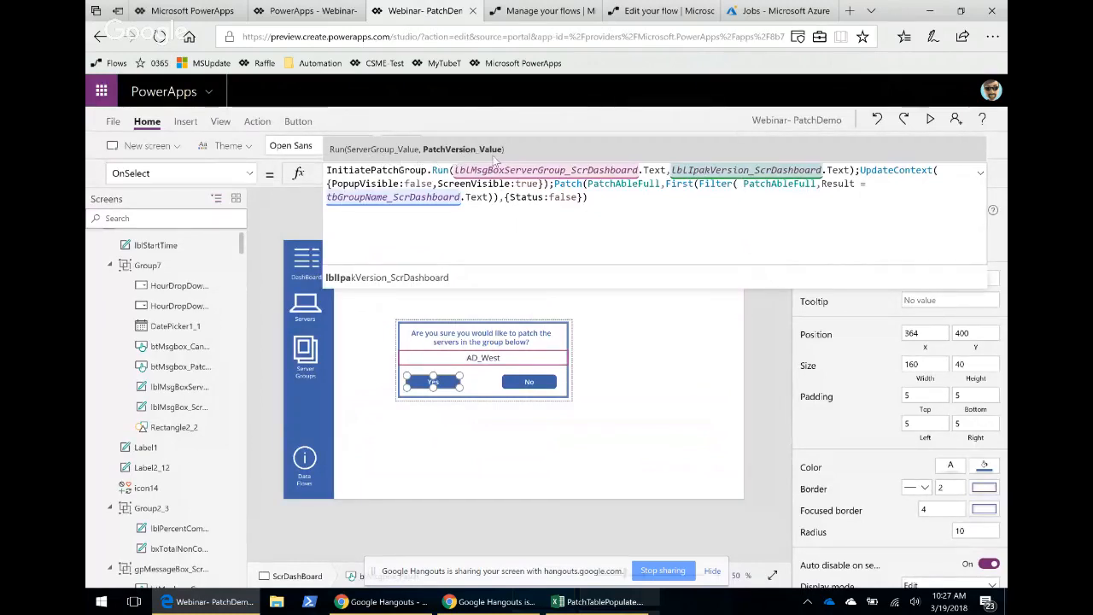
left_click(633, 11)
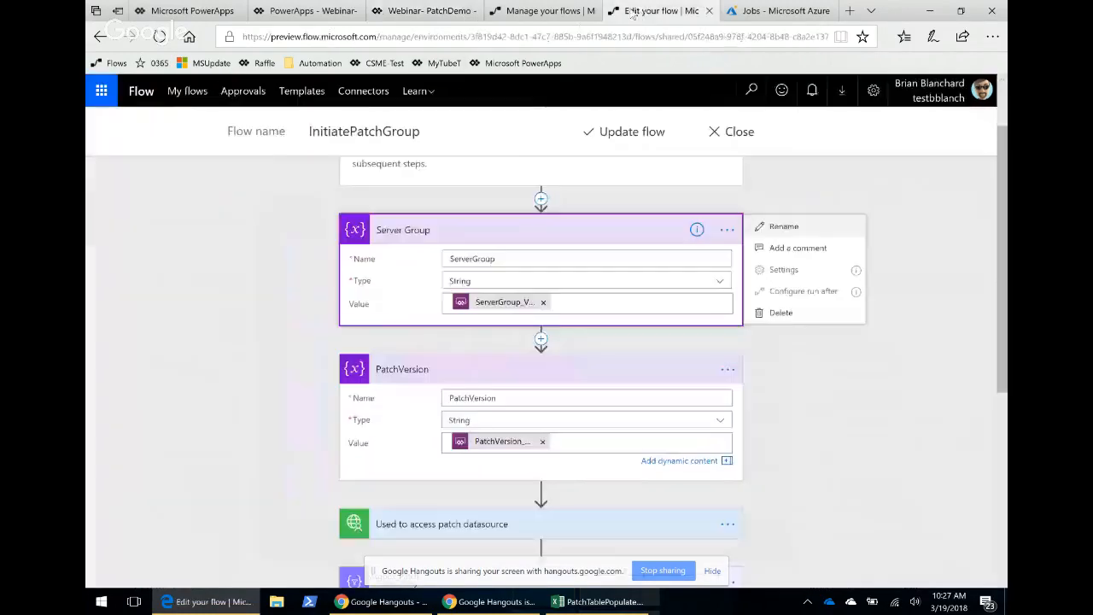
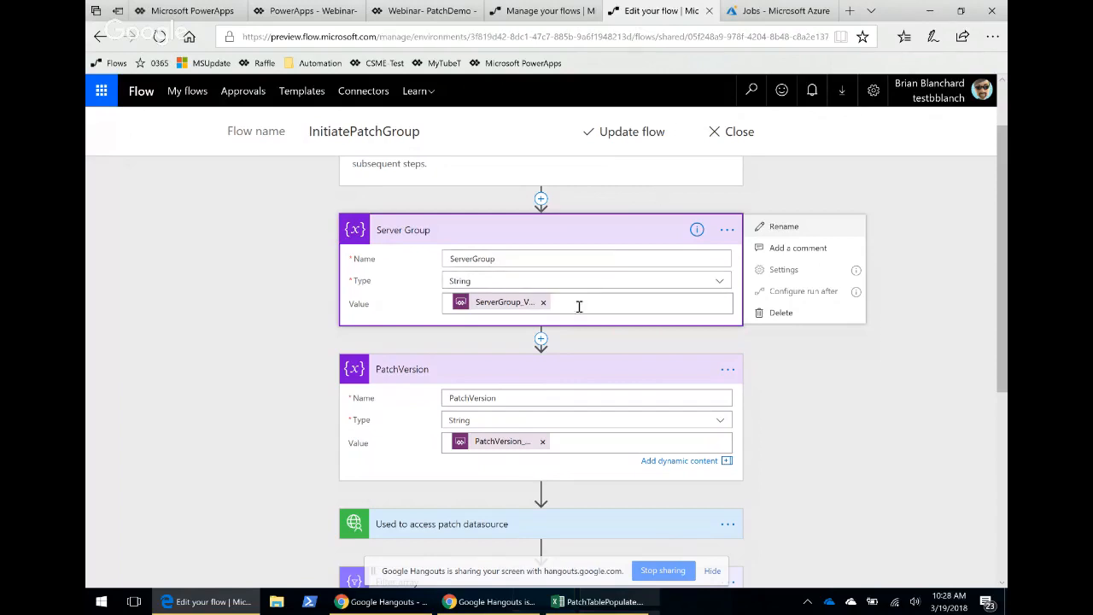
Switch to the PowerApps editor and open the Data sources pane listing the app's connected flows.
scroll(568, 310, "down", 3)
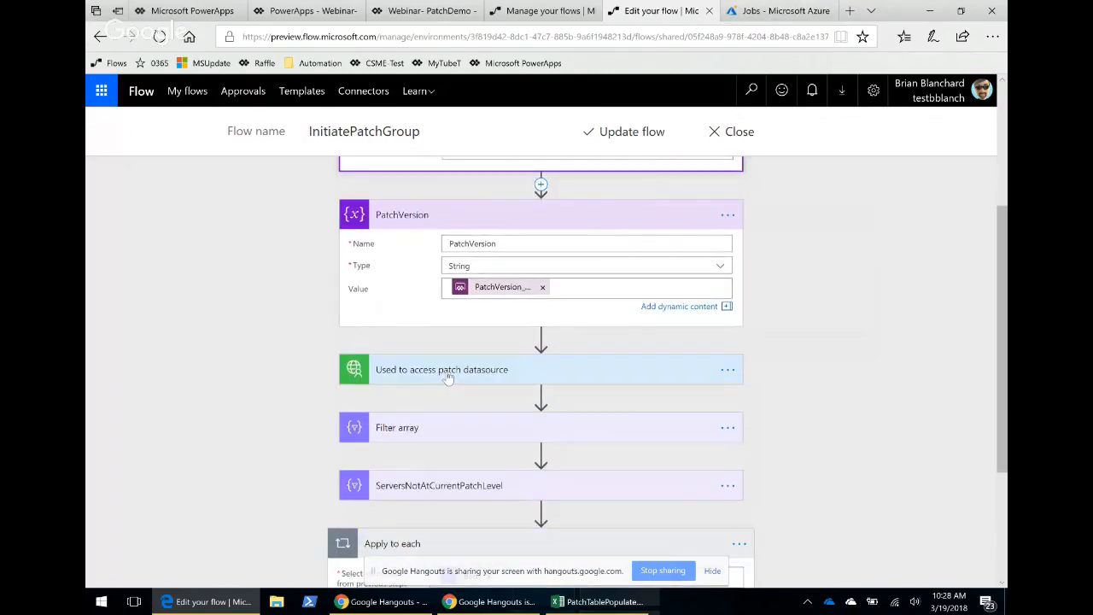
left_click(529, 10)
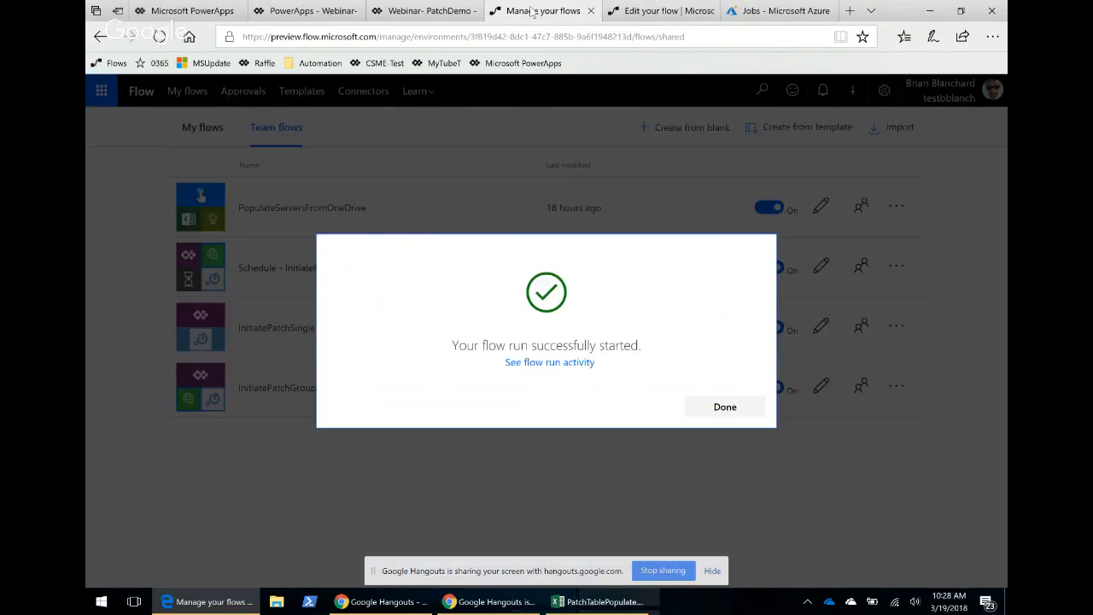
left_click(424, 11)
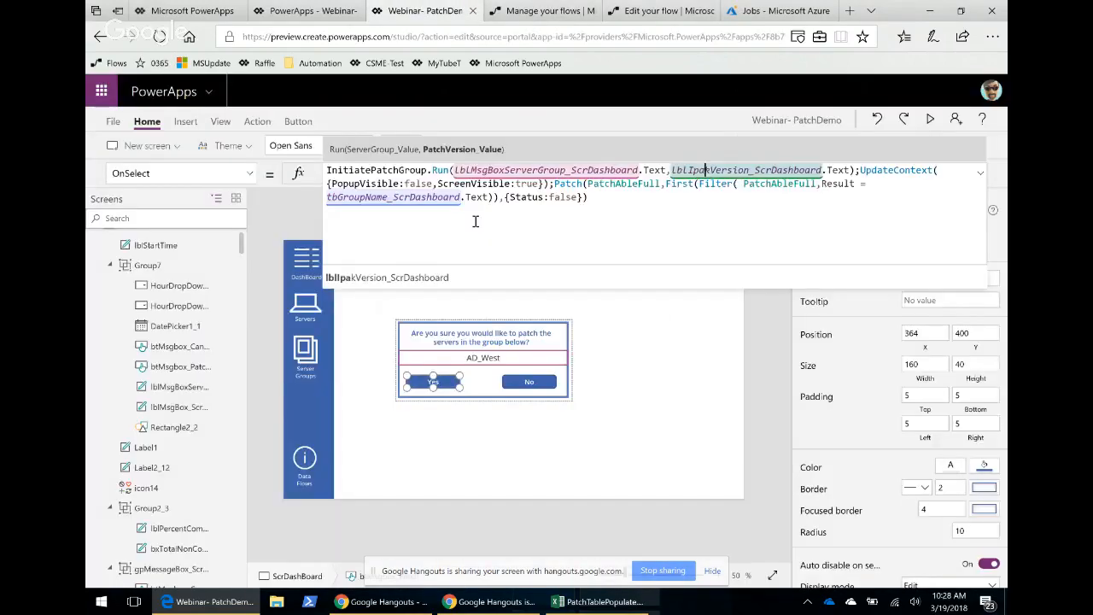
left_click(992, 151)
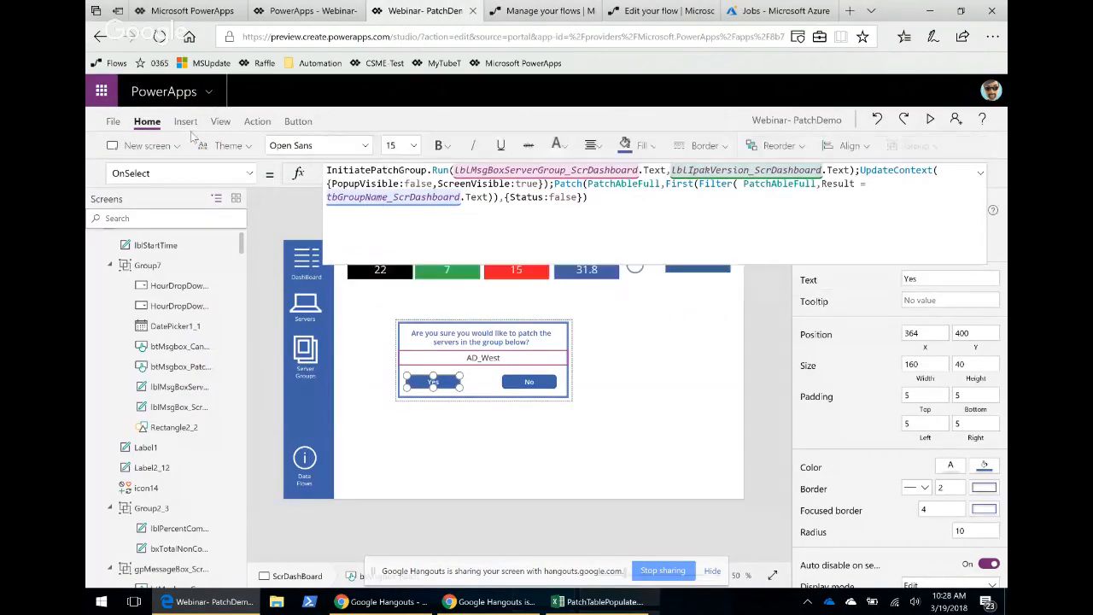
left_click(220, 121)
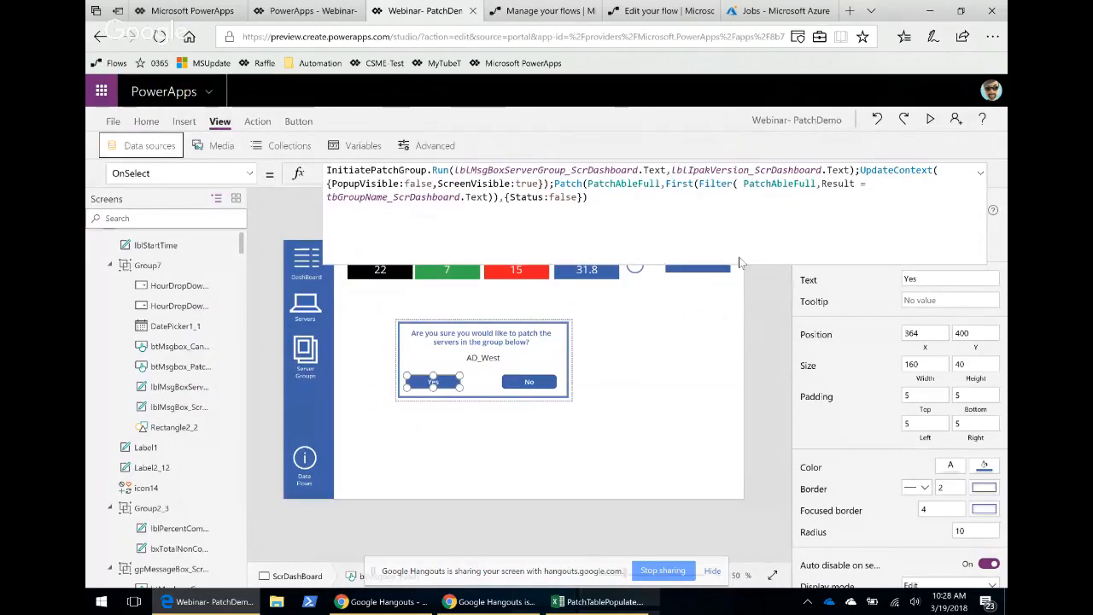
left_click(980, 174)
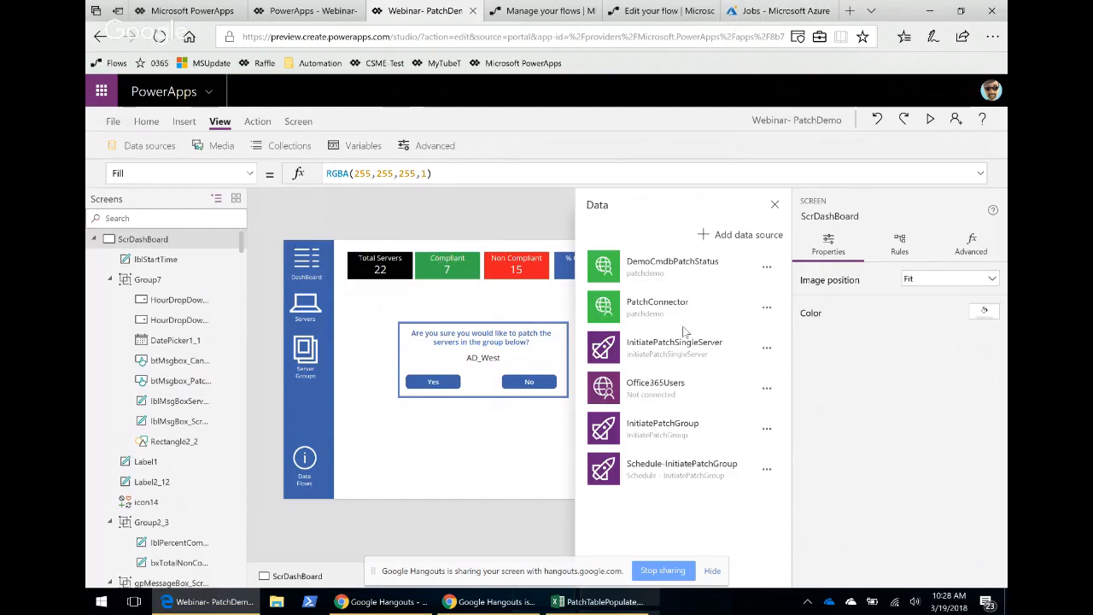
Add a new action after PatchVersion in the InitiatePatchGroup flow and search the connectors for patch.
left_click(635, 12)
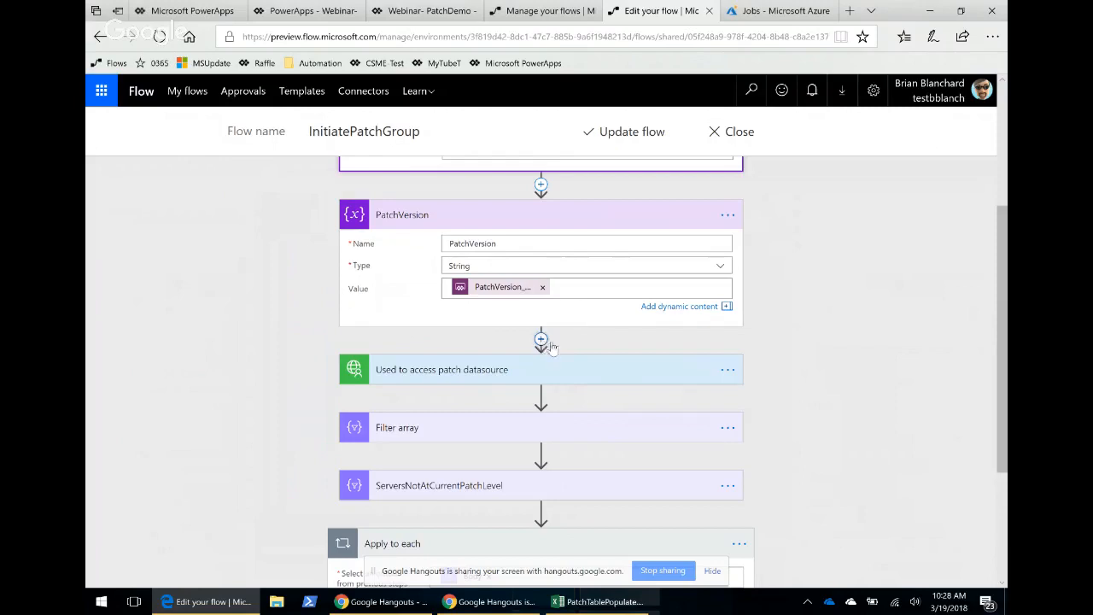
left_click(541, 341)
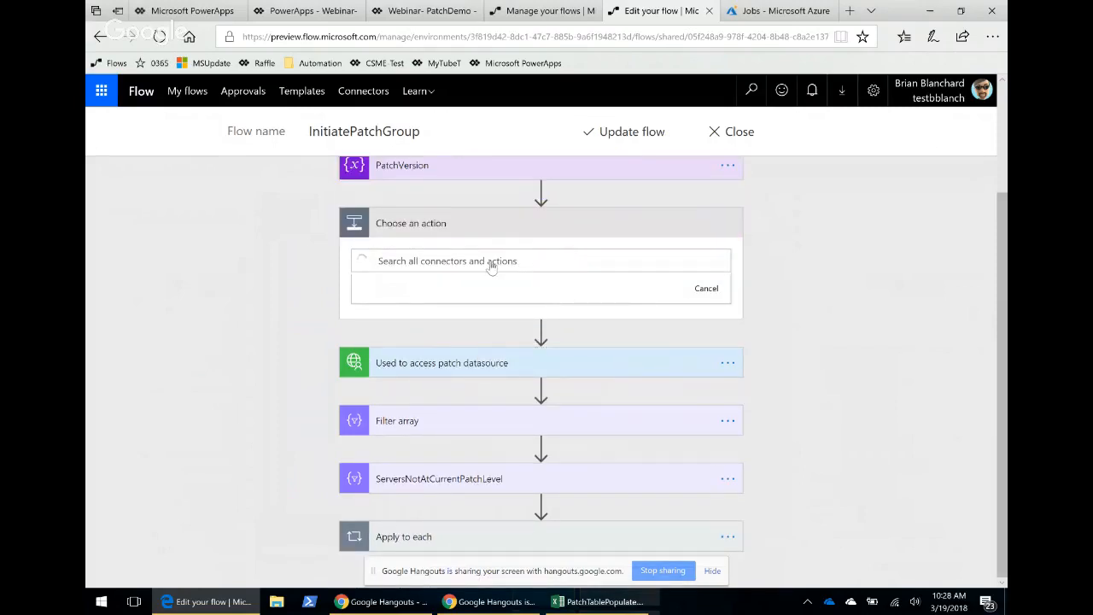
left_click(395, 262)
type("pa")
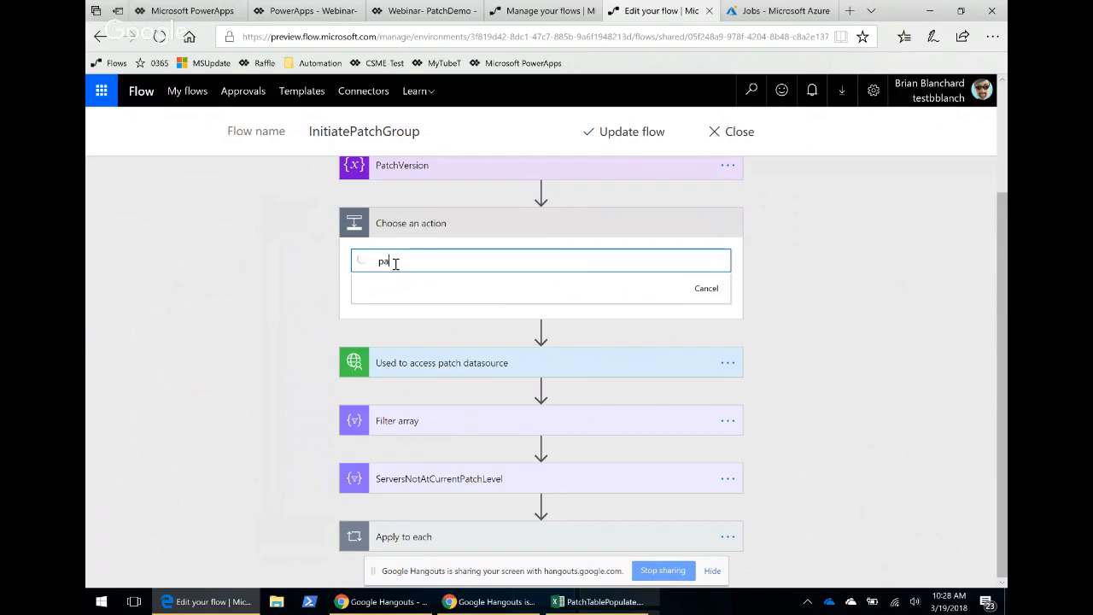
type("tch")
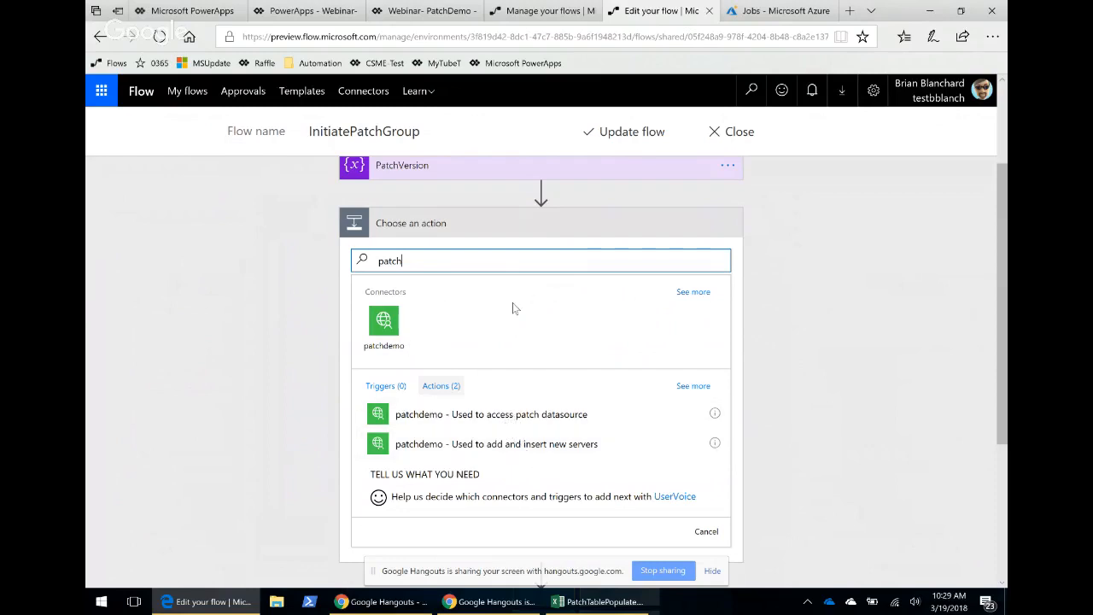
scroll(696, 334, "down", 2)
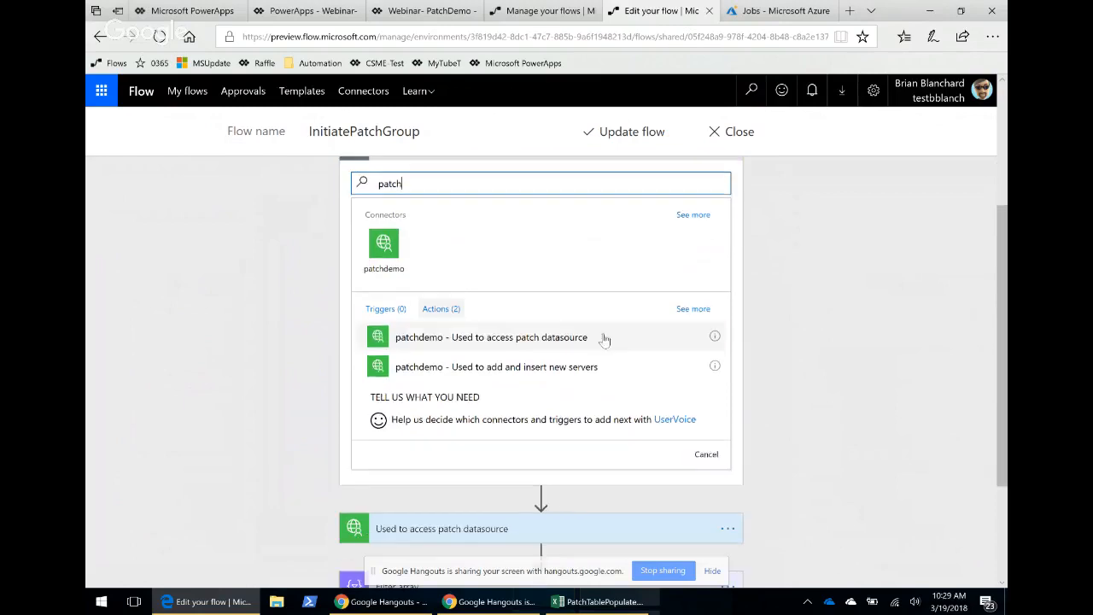
scroll(592, 333, "down", 1)
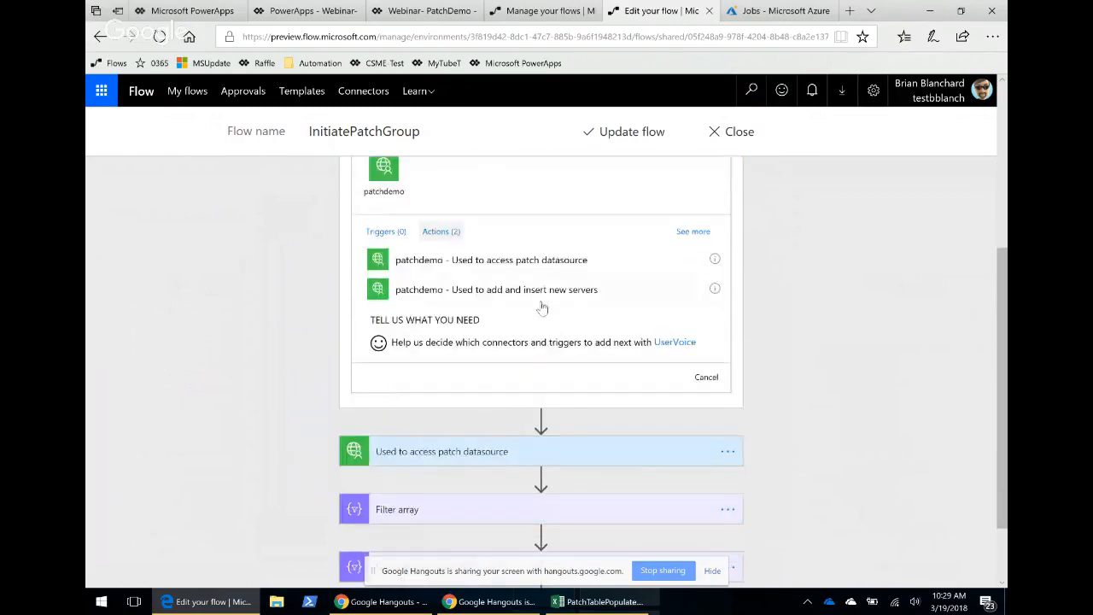
scroll(545, 304, "up", 1)
scroll(546, 304, "up", 1)
scroll(548, 306, "down", 1)
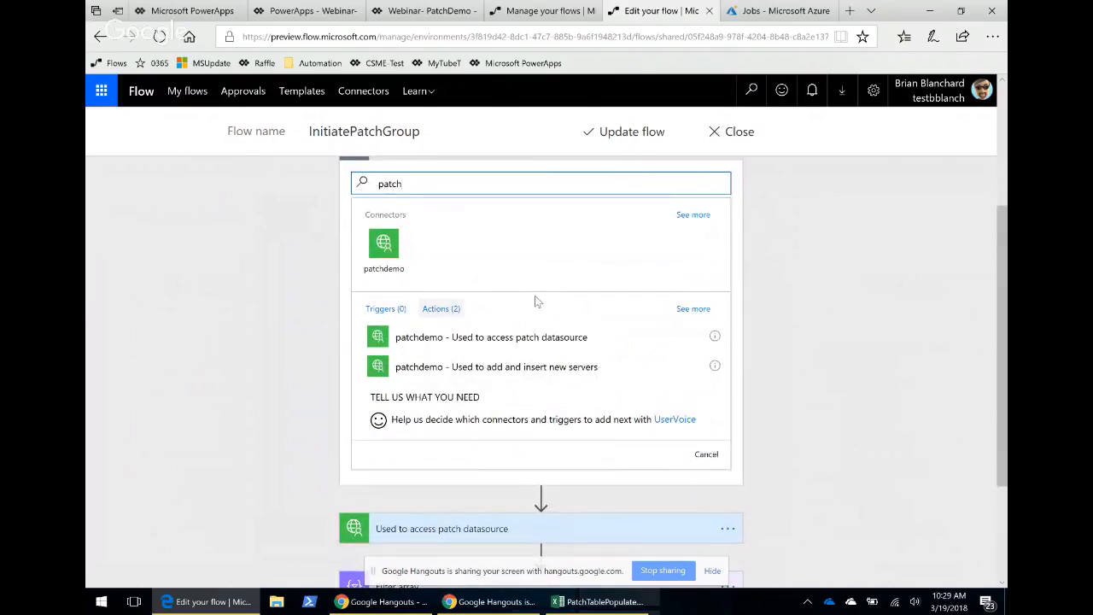
scroll(829, 329, "down", 2)
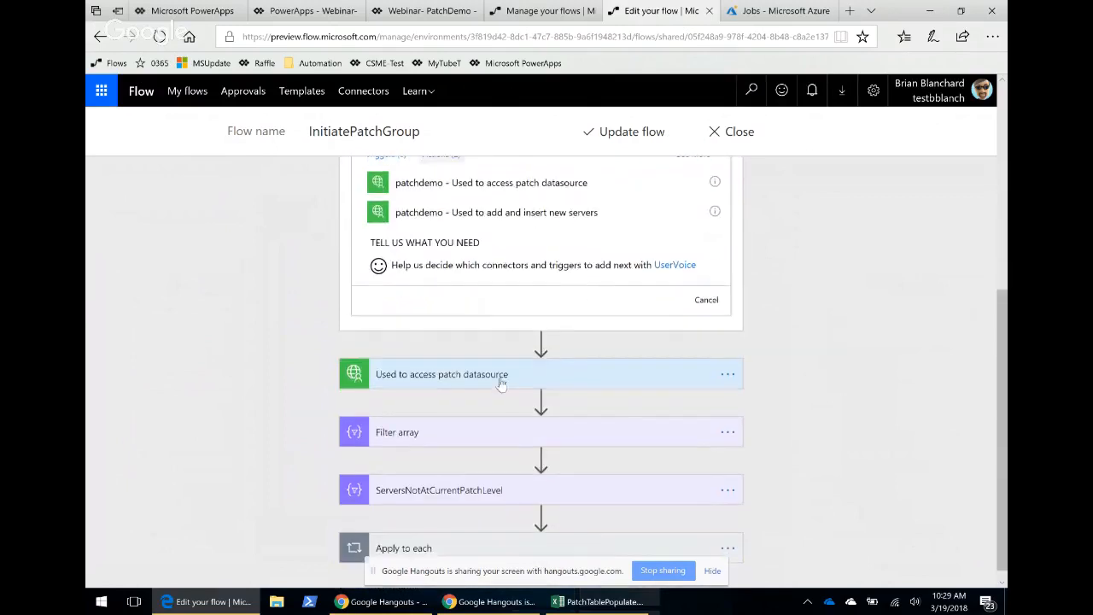
Expand the patch datasource, Filter array, Apply to each and Create job actions to examine their settings.
left_click(437, 379)
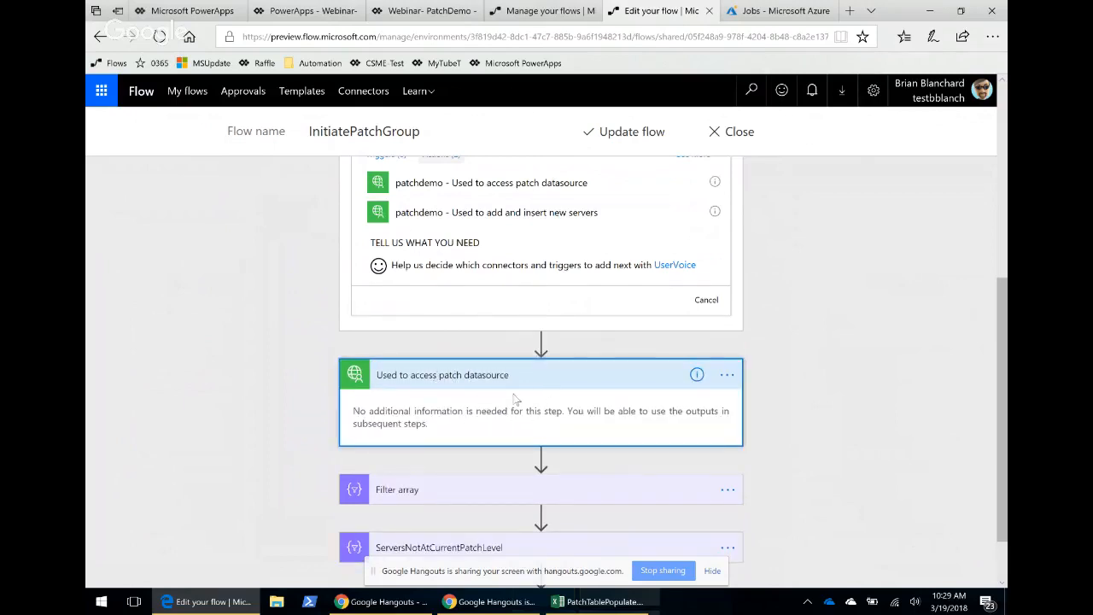
scroll(658, 376, "down", 1)
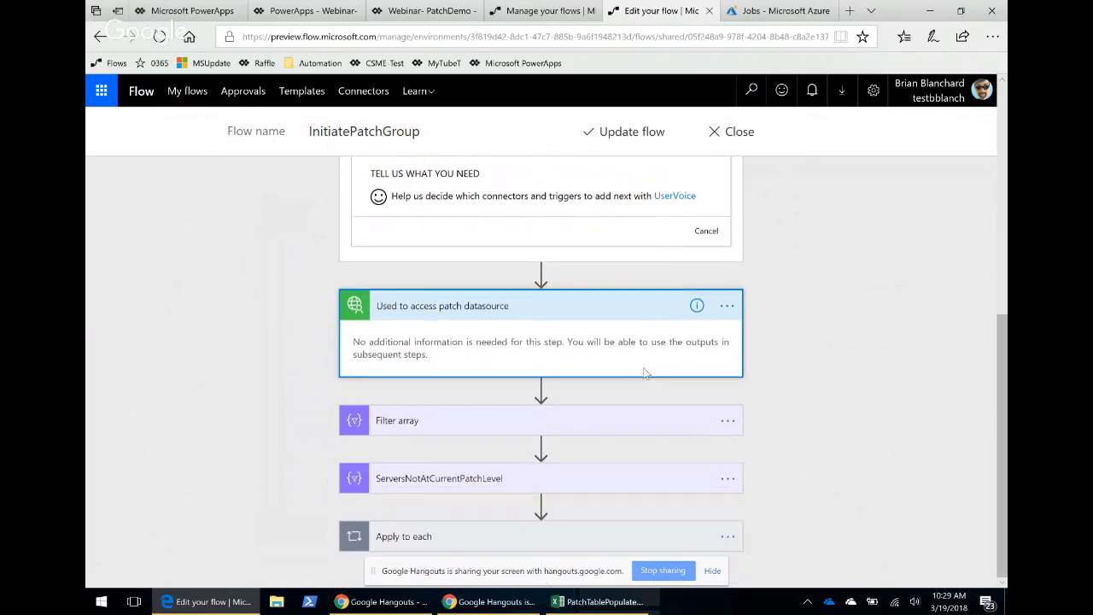
left_click(443, 422)
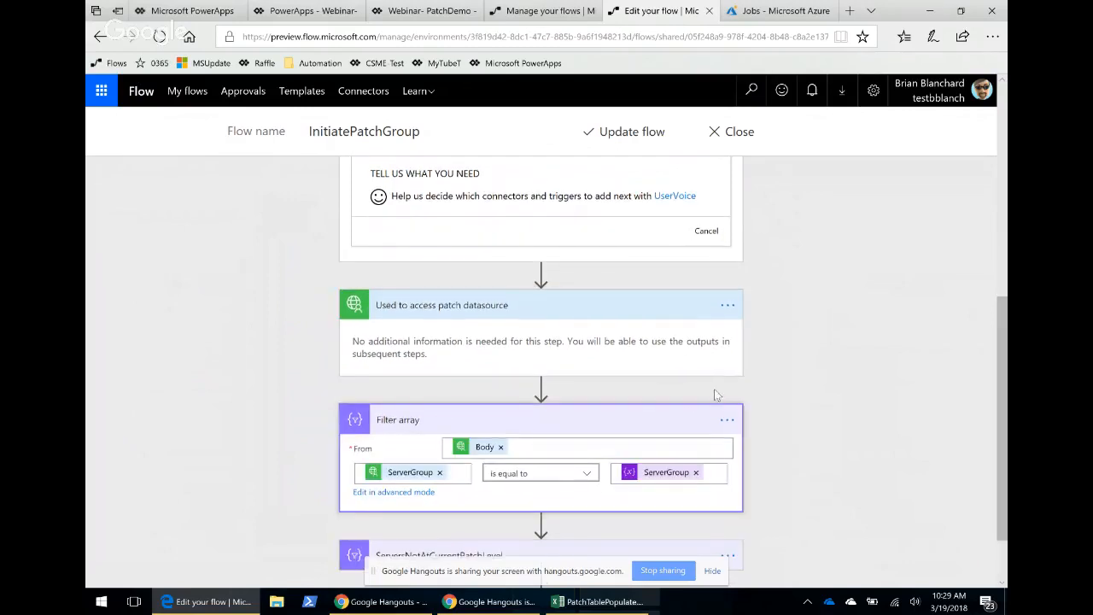
scroll(883, 358, "down", 2)
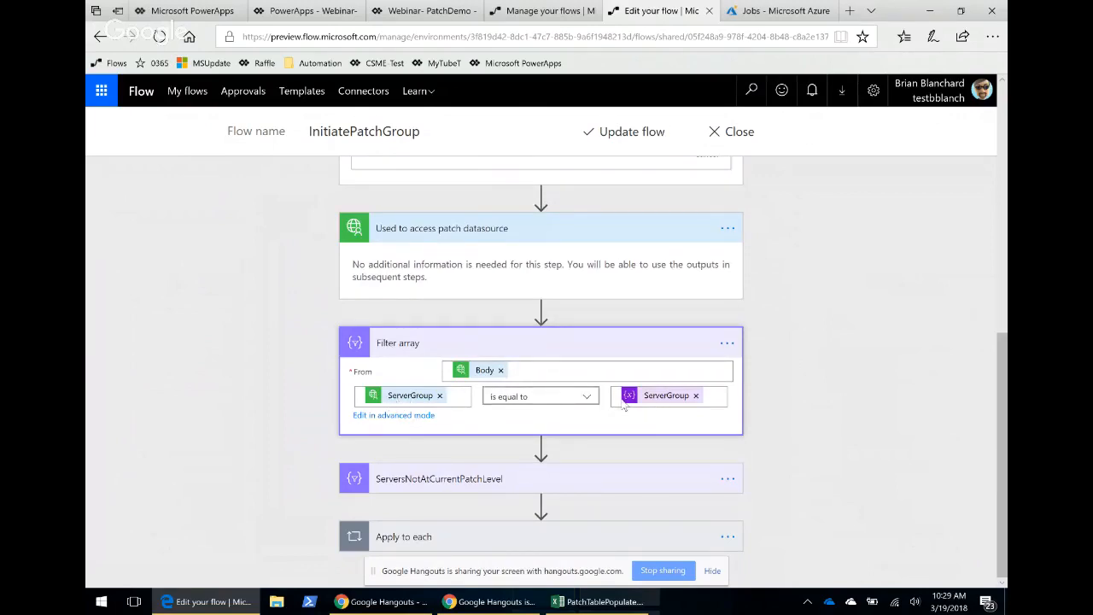
scroll(681, 290, "up", 3)
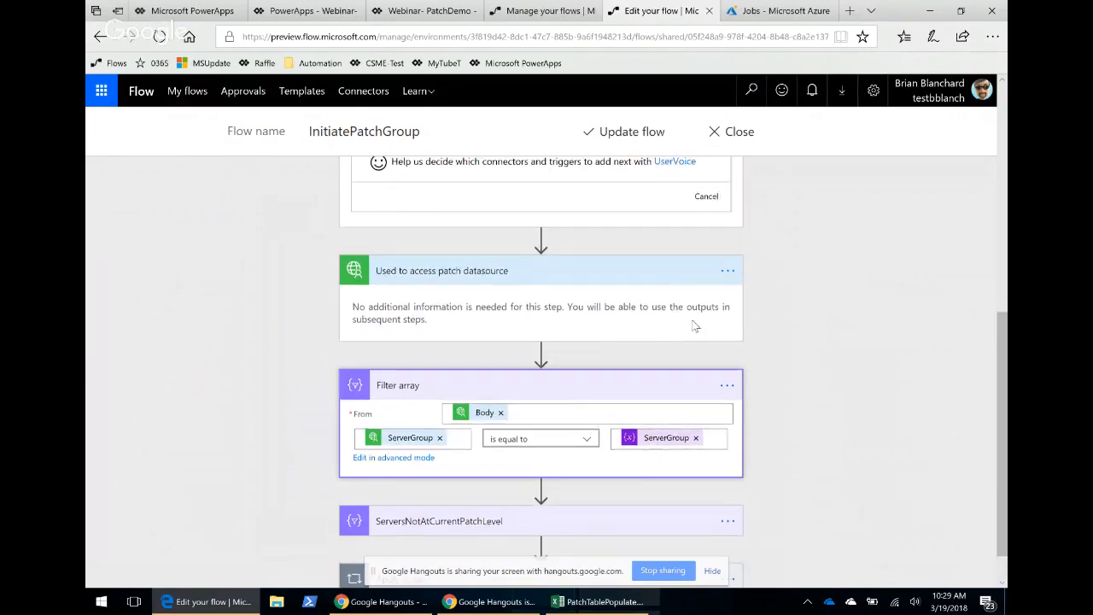
scroll(648, 358, "down", 3)
left_click(520, 530)
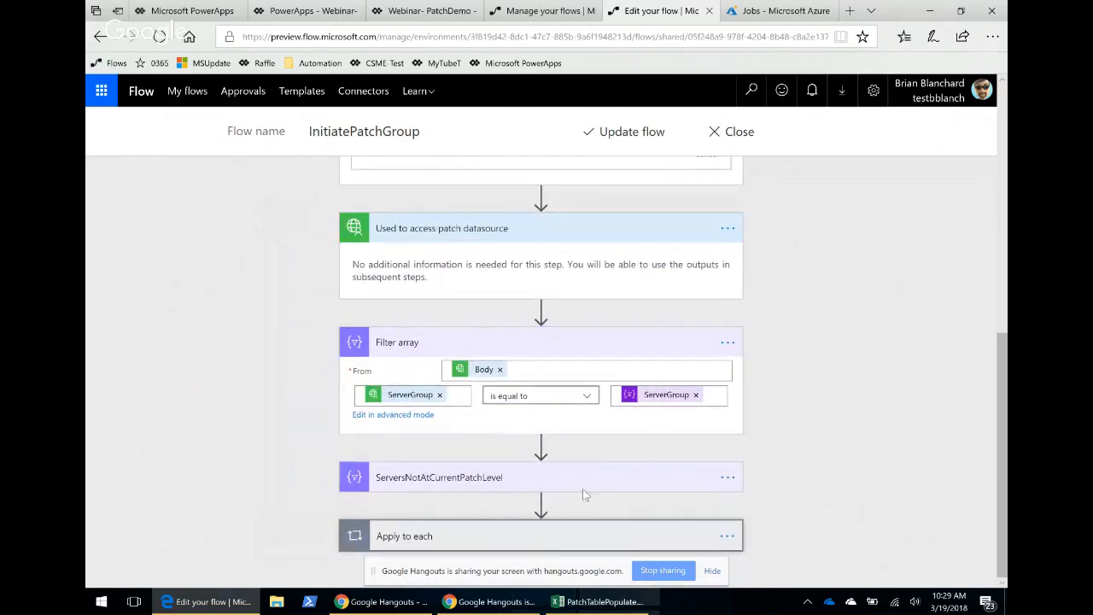
left_click(444, 536)
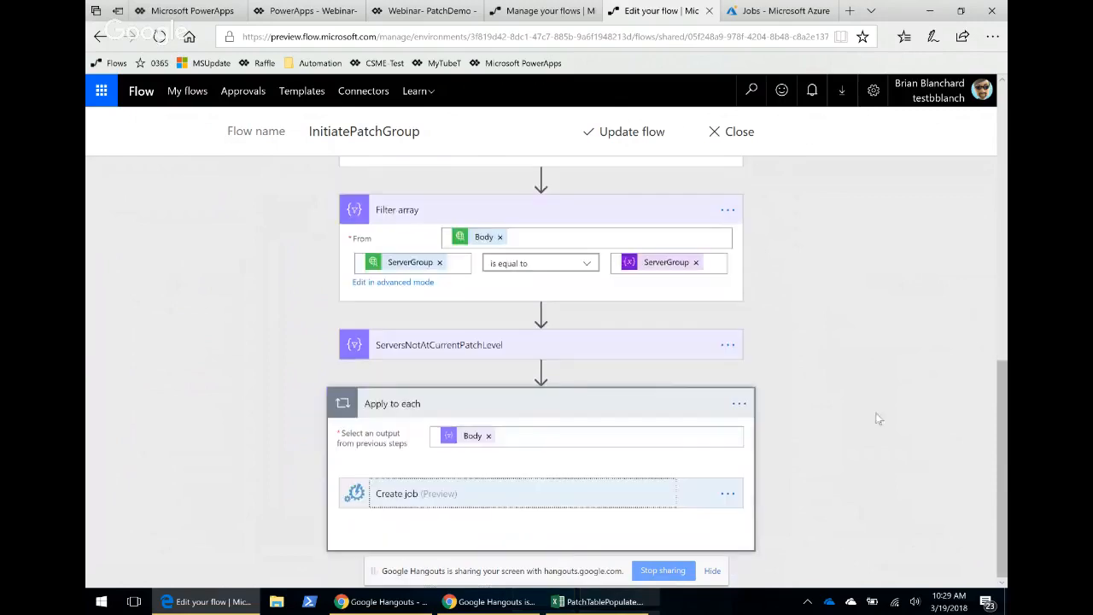
left_click(478, 508)
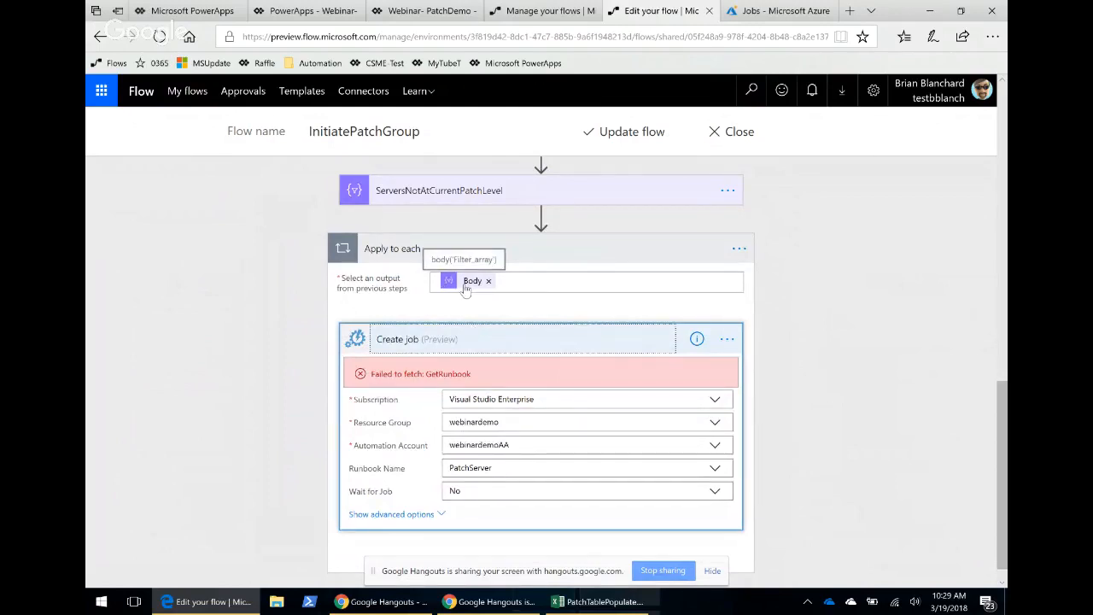
Delete the Apply to each loop from the flow.
left_click(739, 250)
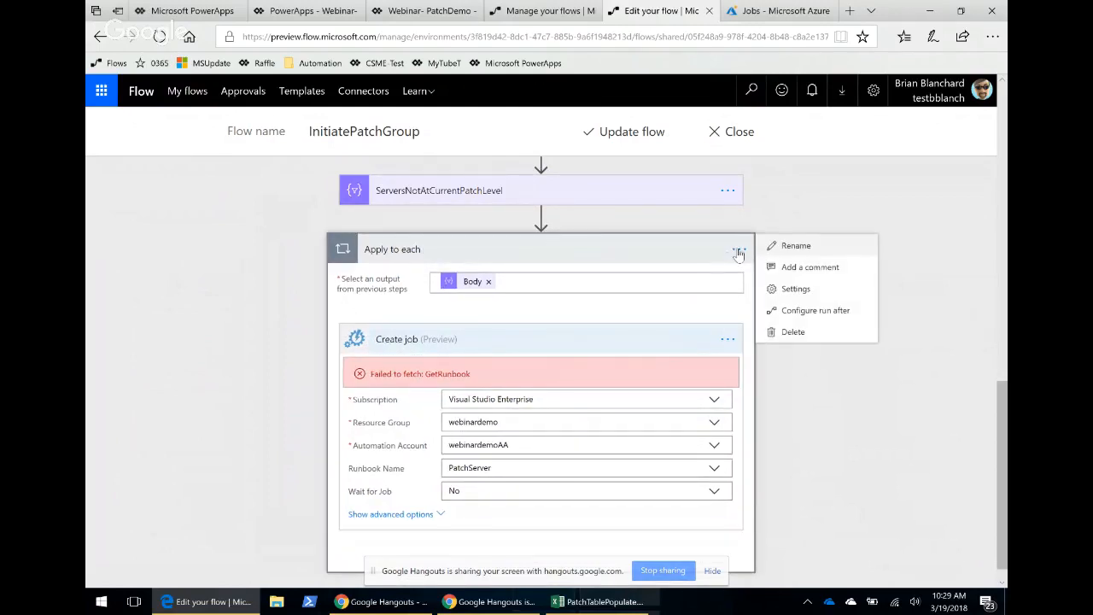
left_click(544, 220)
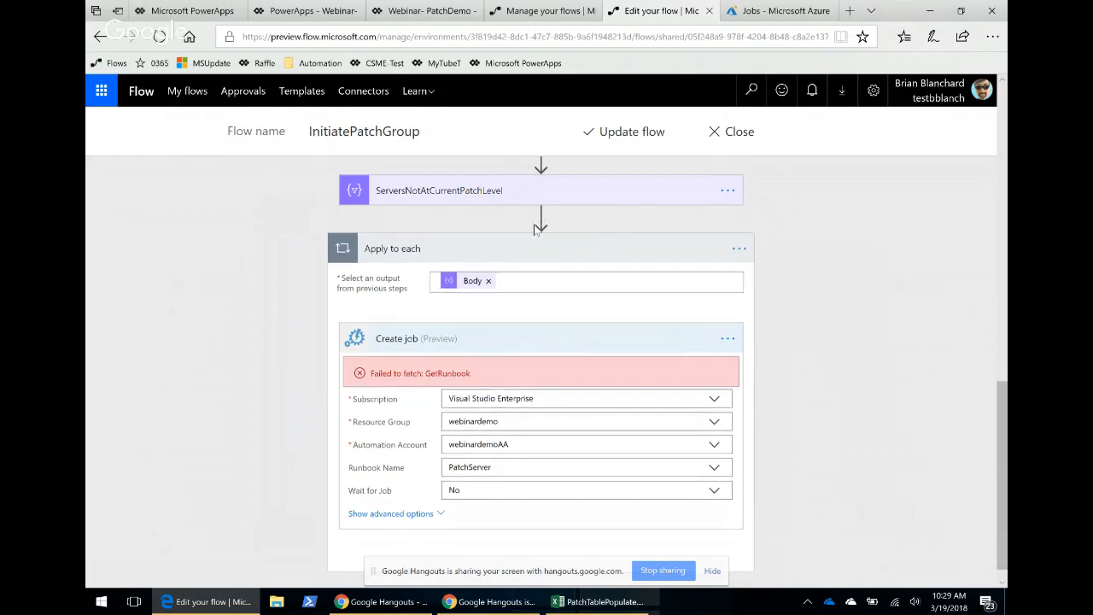
scroll(547, 224, "up", 2)
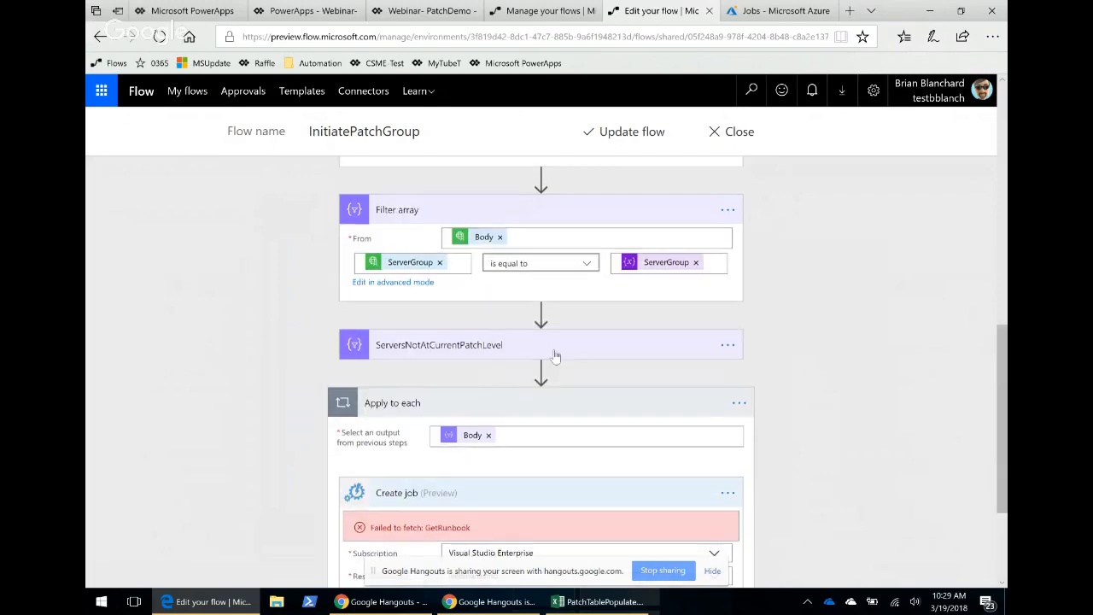
left_click(735, 408)
left_click(544, 378)
left_click(738, 403)
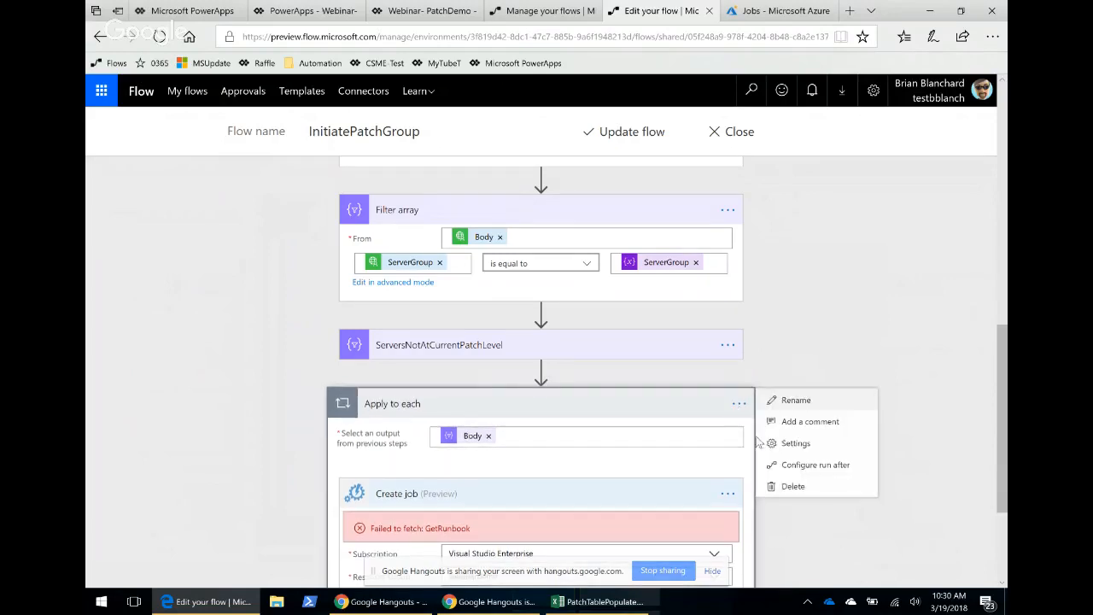
left_click(790, 486)
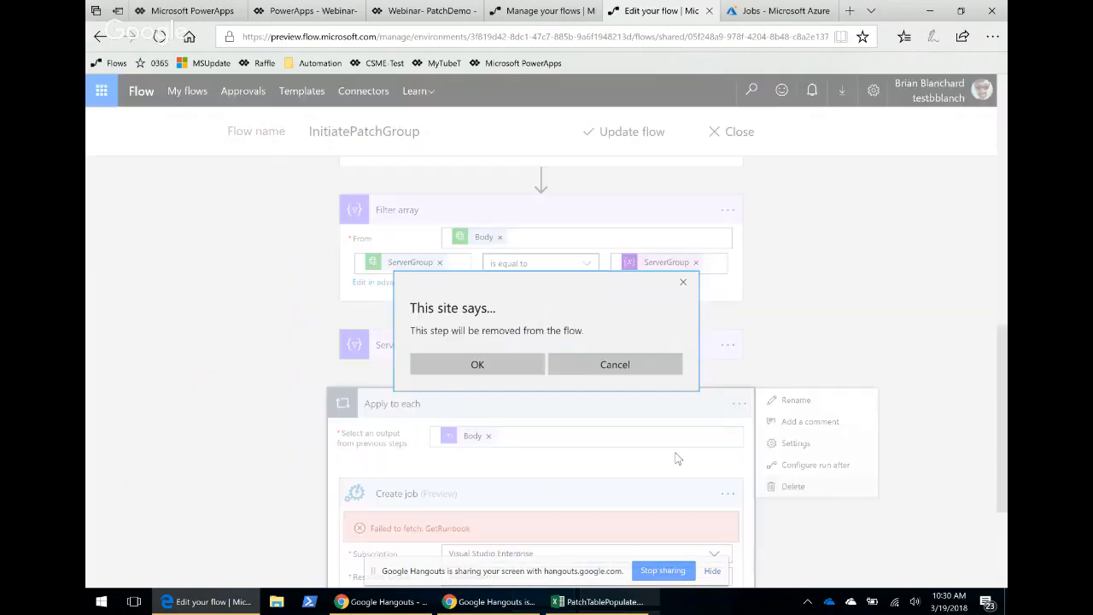
left_click(495, 362)
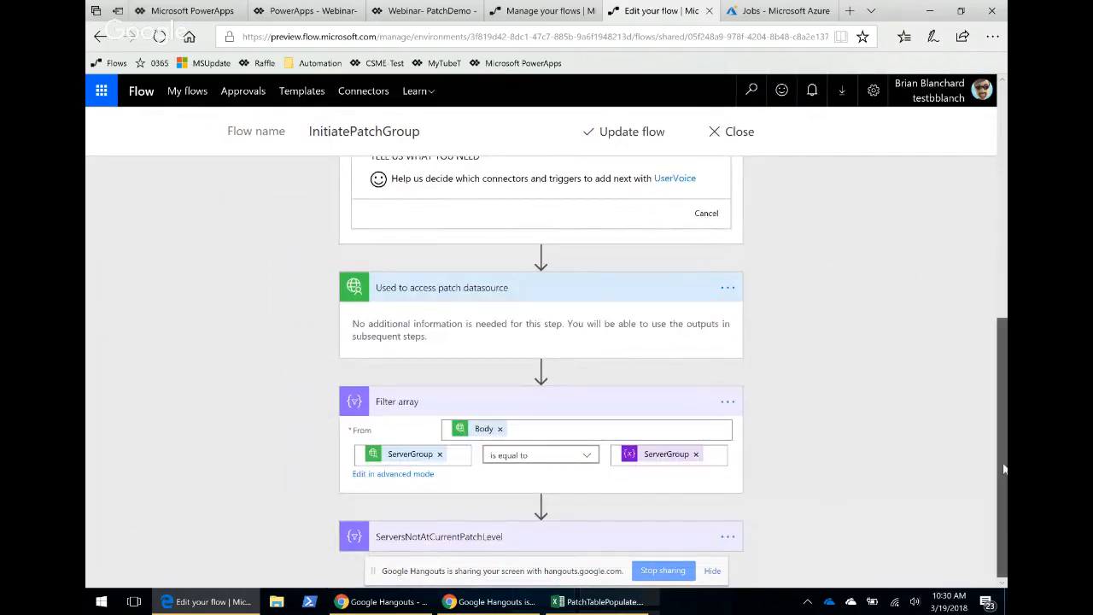
Expand the ServersNotAtCurrentPatchLevel filter to examine its PatchVersion condition.
left_click(711, 570)
left_click(517, 538)
scroll(619, 391, "down", 1)
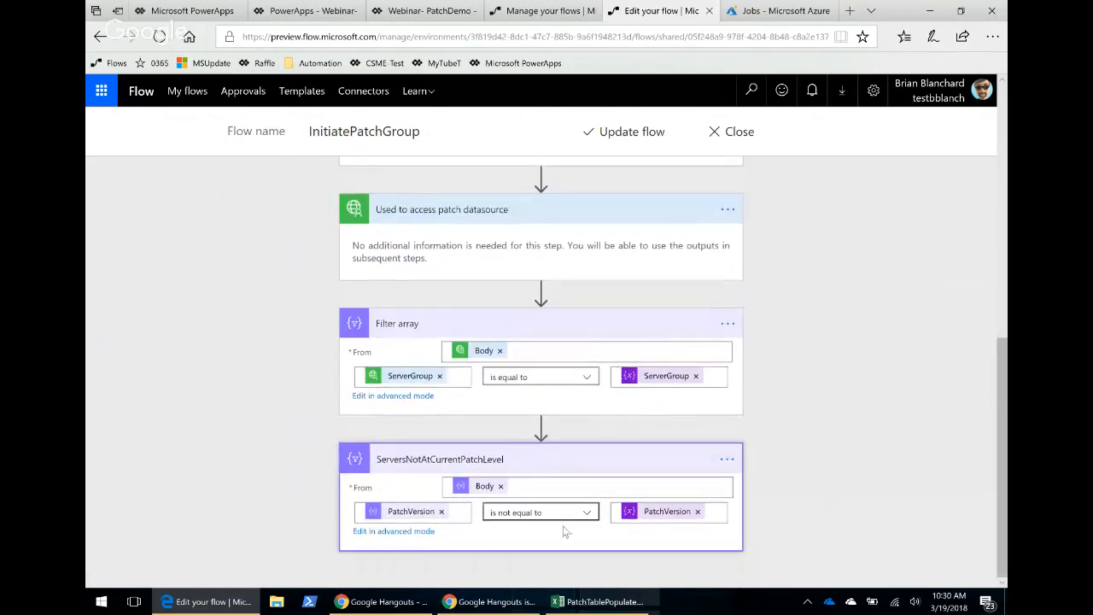
scroll(587, 414, "up", 6)
scroll(524, 434, "down", 5)
scroll(524, 436, "down", 1)
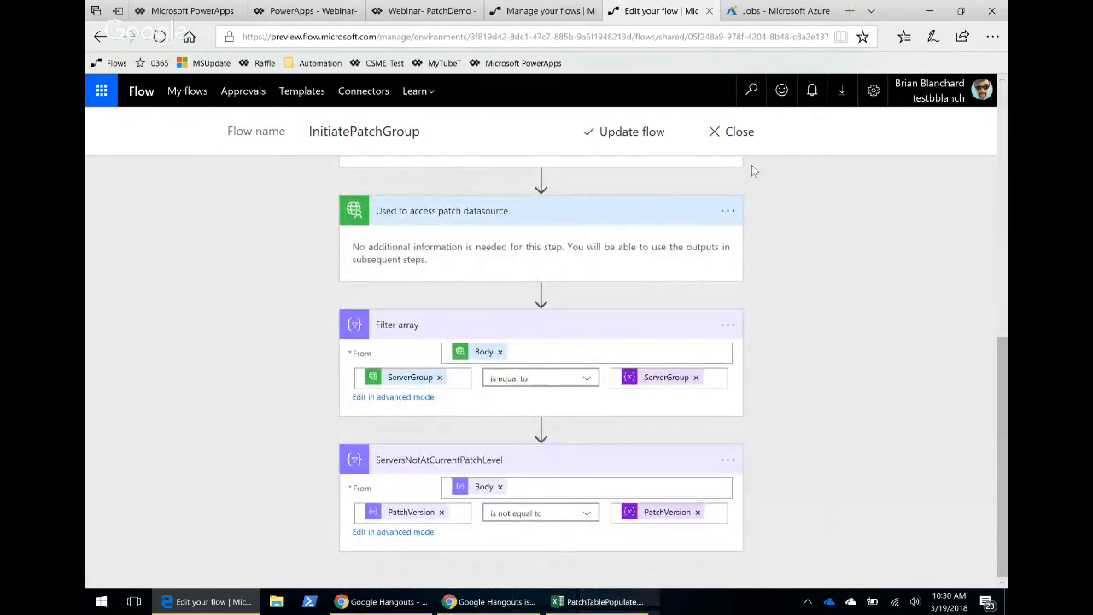
Close the flow editor discarding the changes, and reopen InitiatePatchGroup for editing.
left_click(738, 134)
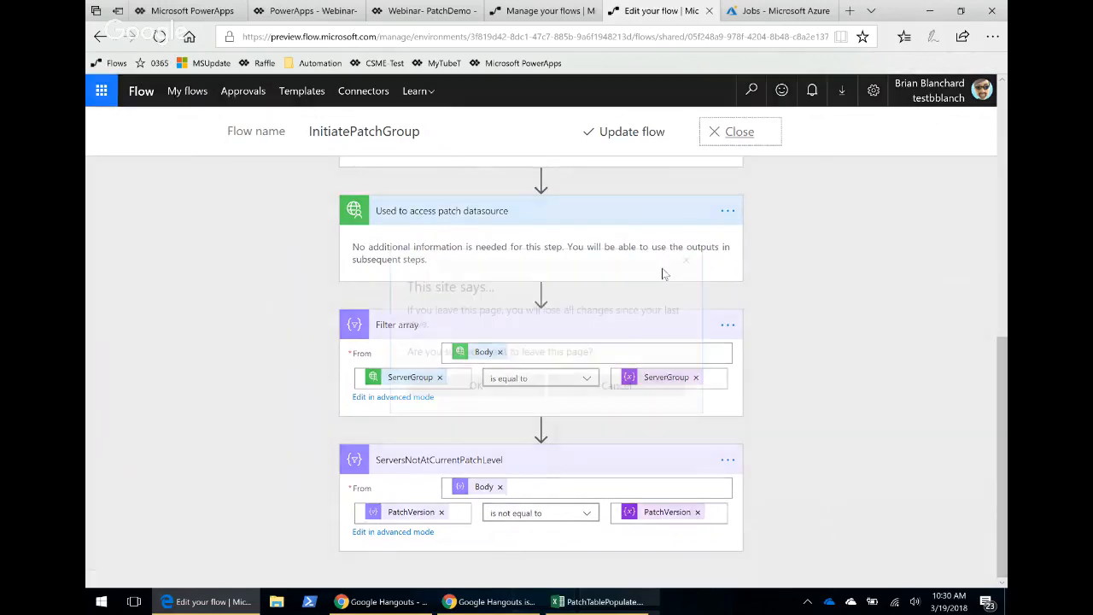
left_click(505, 381)
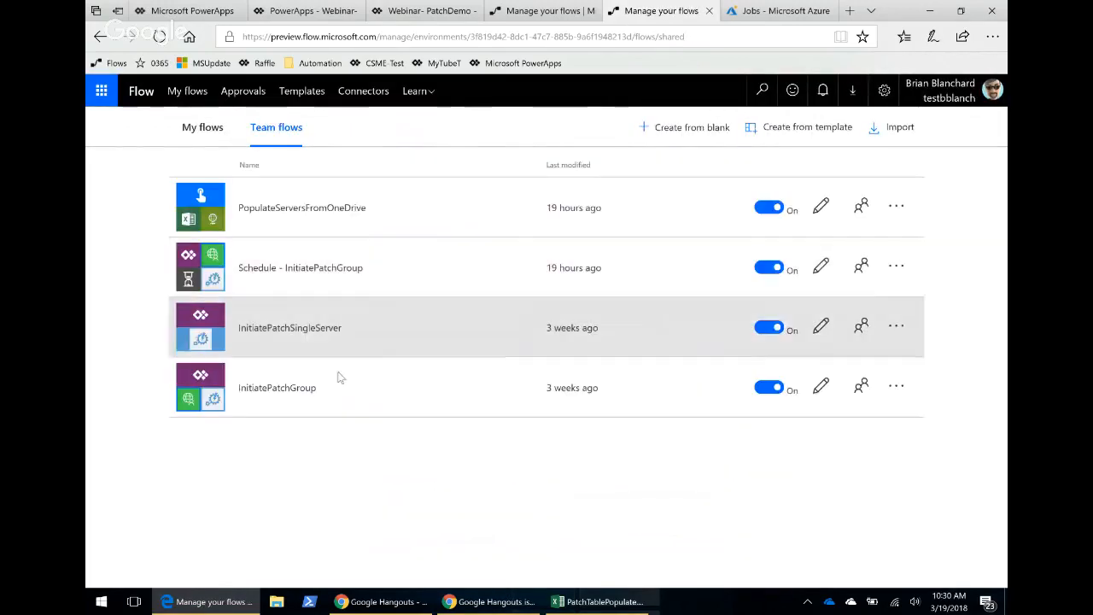
left_click(820, 386)
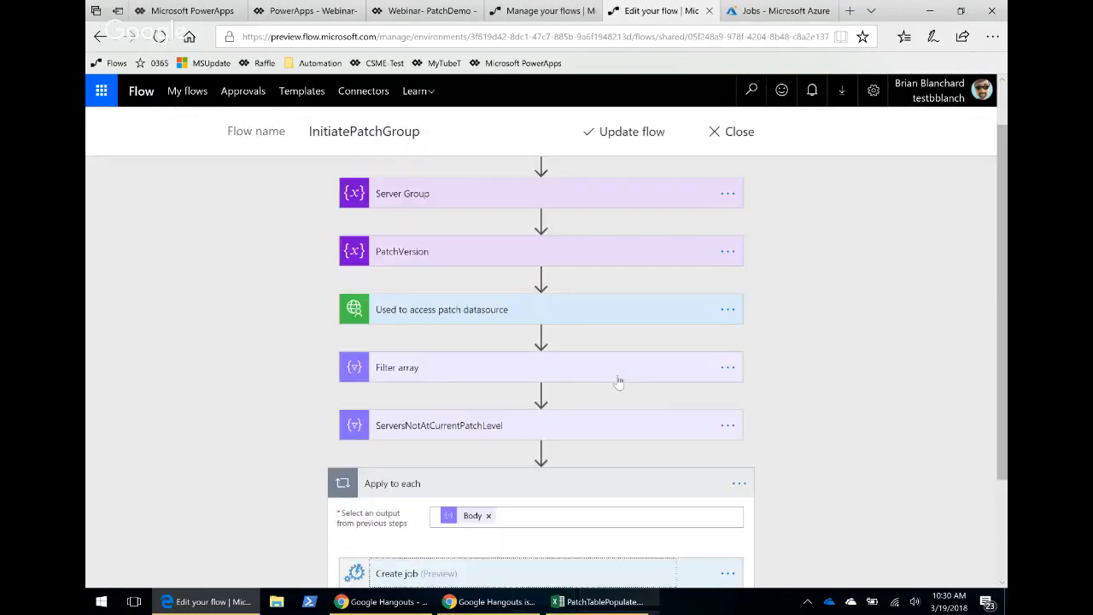
Insert a new action between the ServersNotAtCurrentPatchLevel filter and the Apply to each loop.
scroll(597, 384, "down", 3)
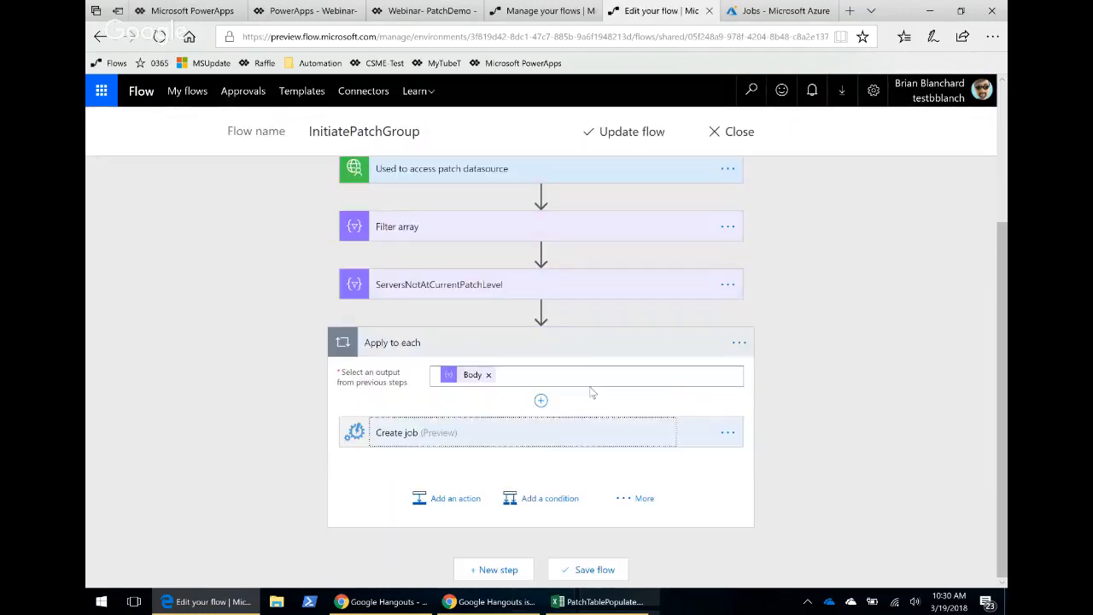
left_click(540, 312)
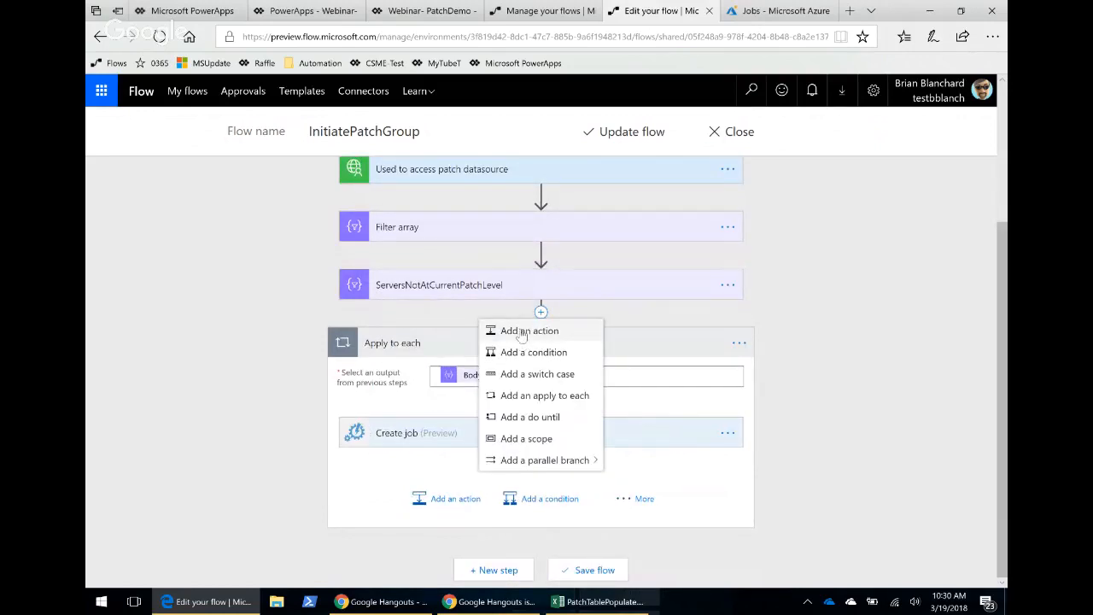
left_click(525, 332)
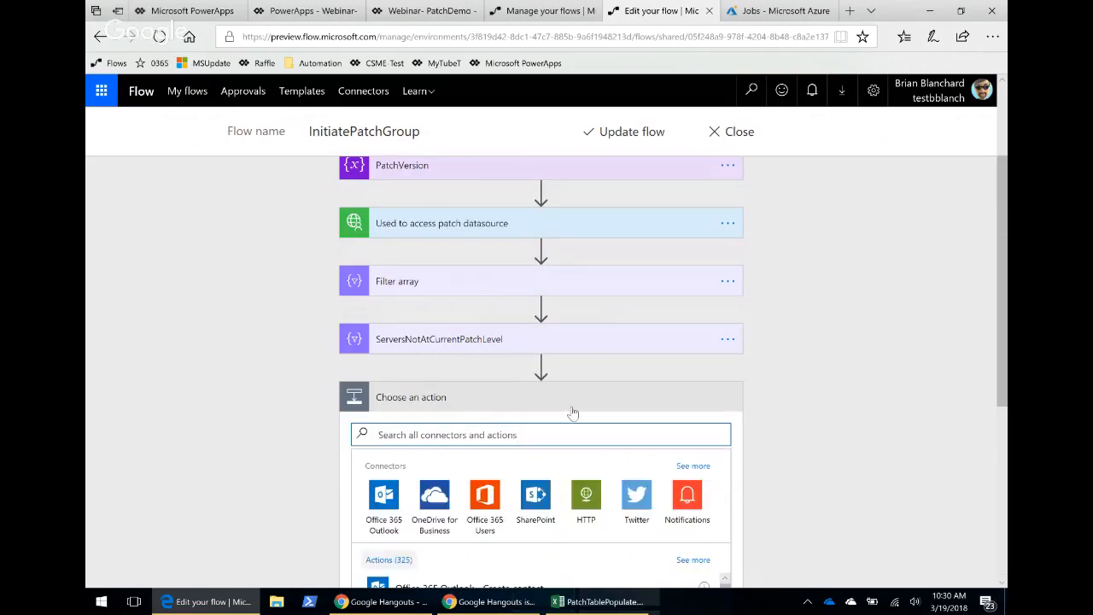
Remove the Apply to each loop below the new action from the flow.
scroll(576, 410, "down", 5)
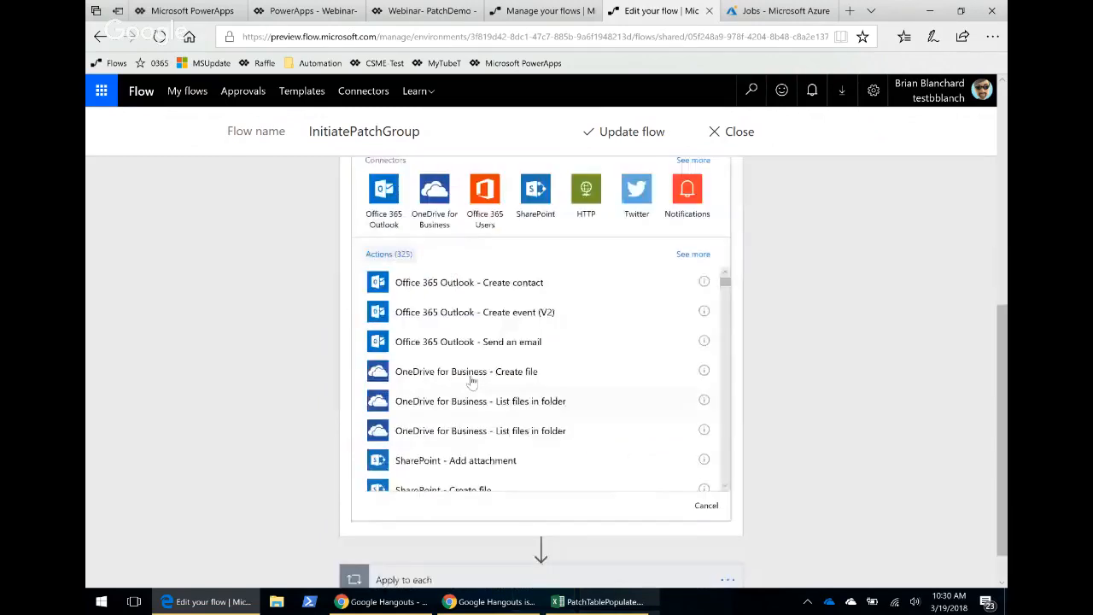
left_click(728, 579)
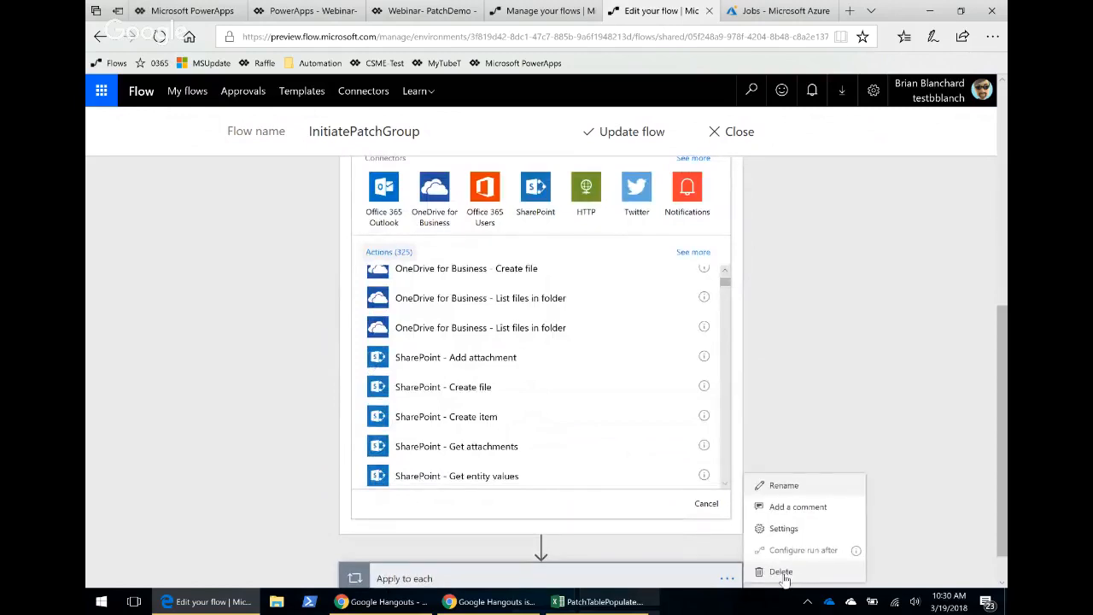
left_click(777, 572)
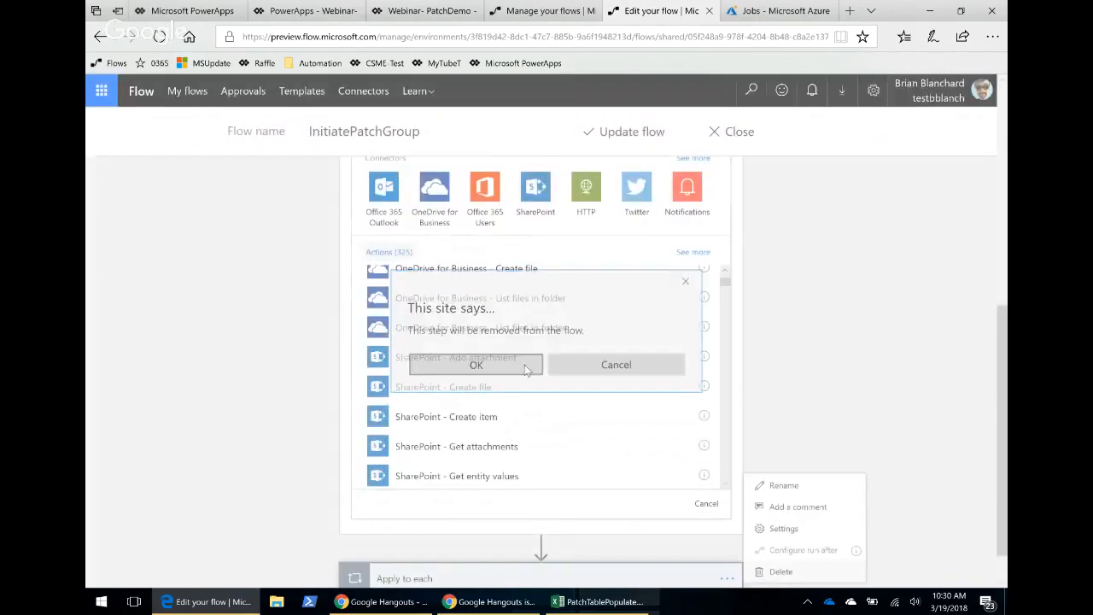
left_click(524, 365)
Search the connectors for "azure auto" and add the Azure Automation Create job action.
scroll(637, 395, "up", 2)
scroll(910, 349, "up", 3)
left_click(413, 299)
type("az")
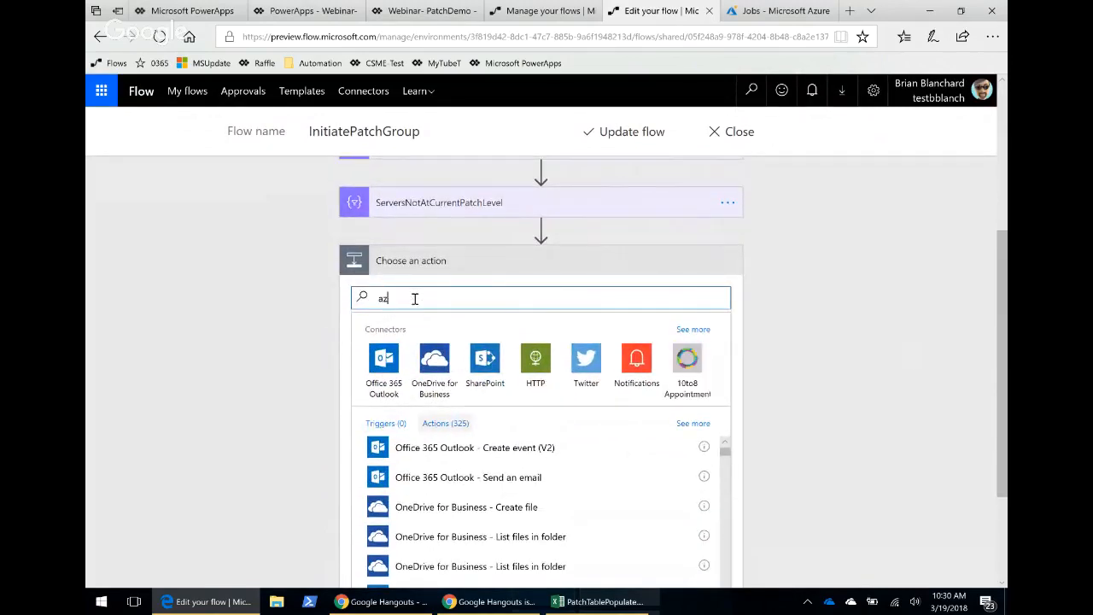
type("u")
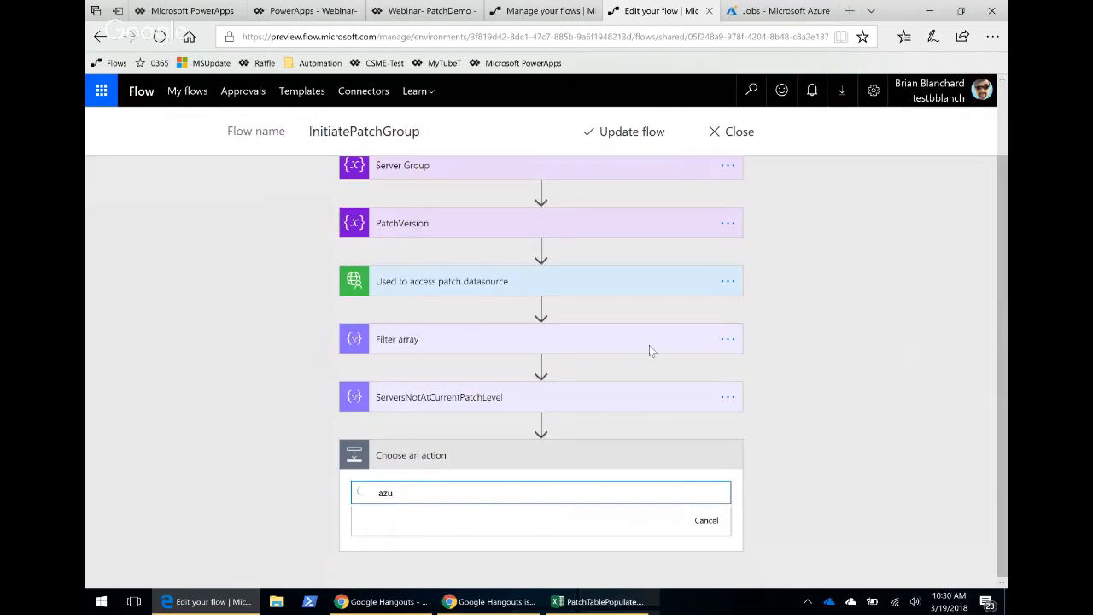
type("r")
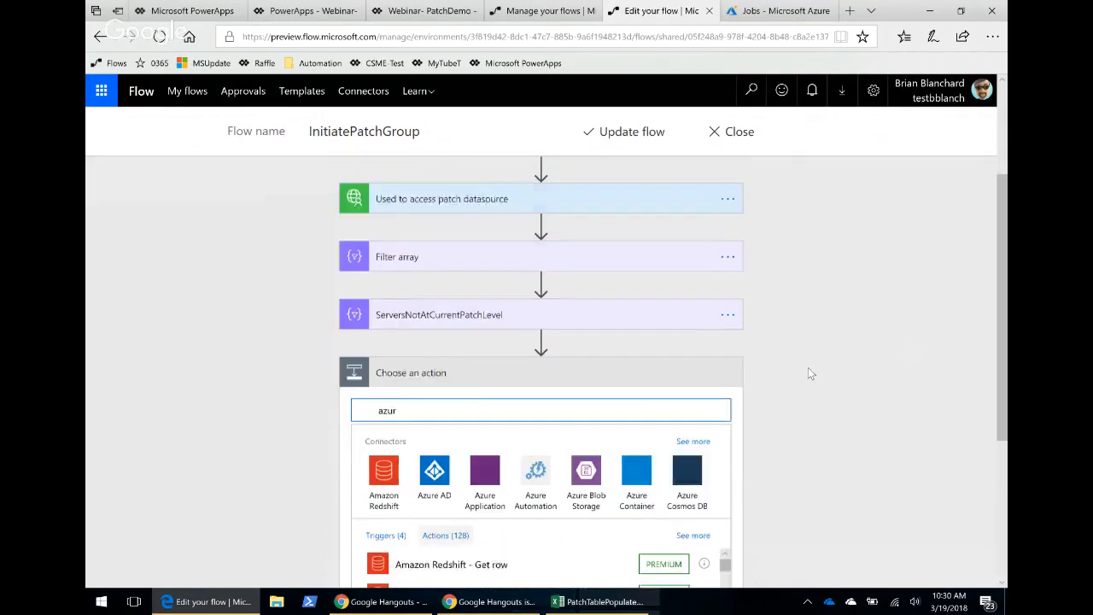
type("e")
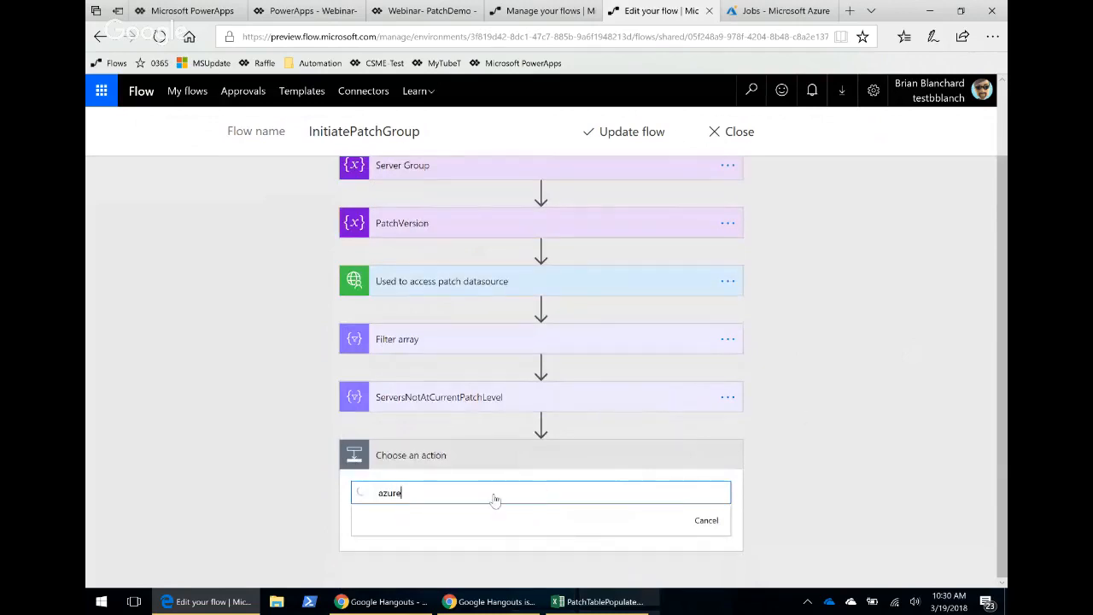
type(" au")
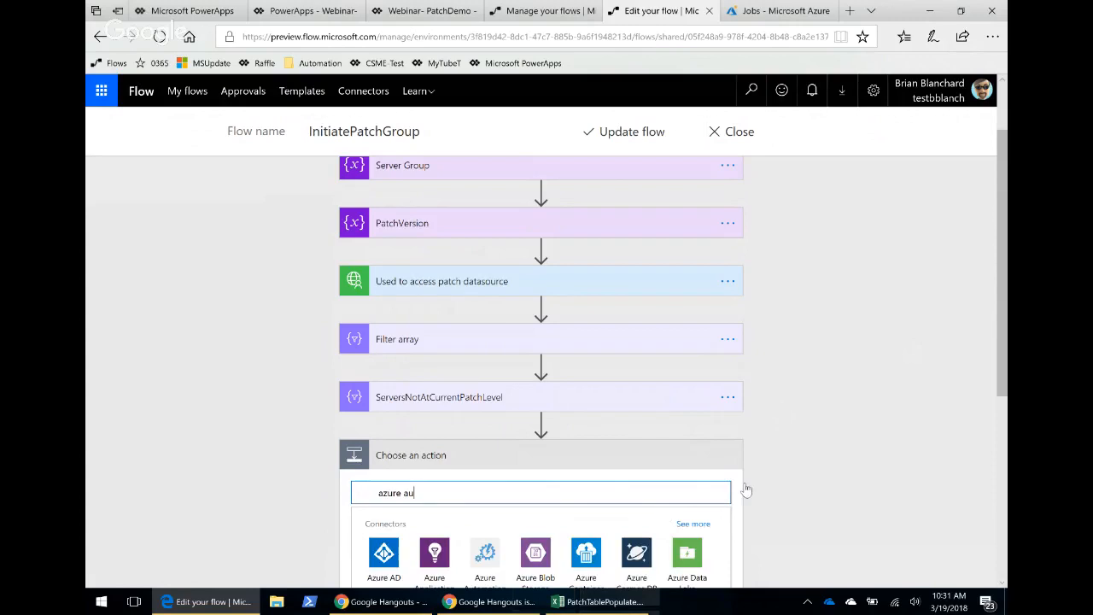
type("to")
scroll(638, 438, "down", 1)
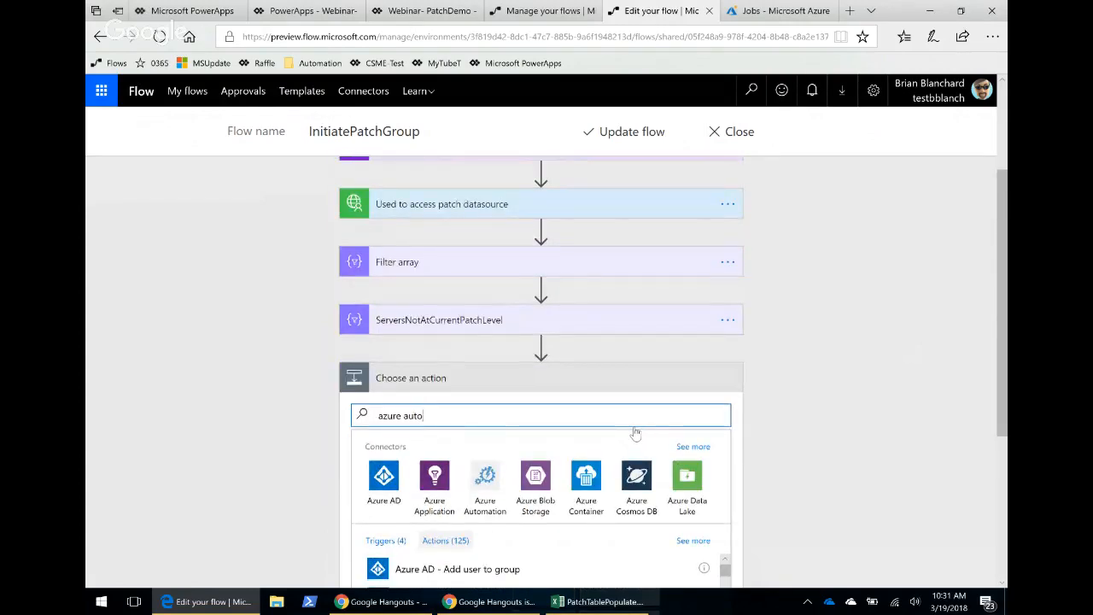
left_click(484, 476)
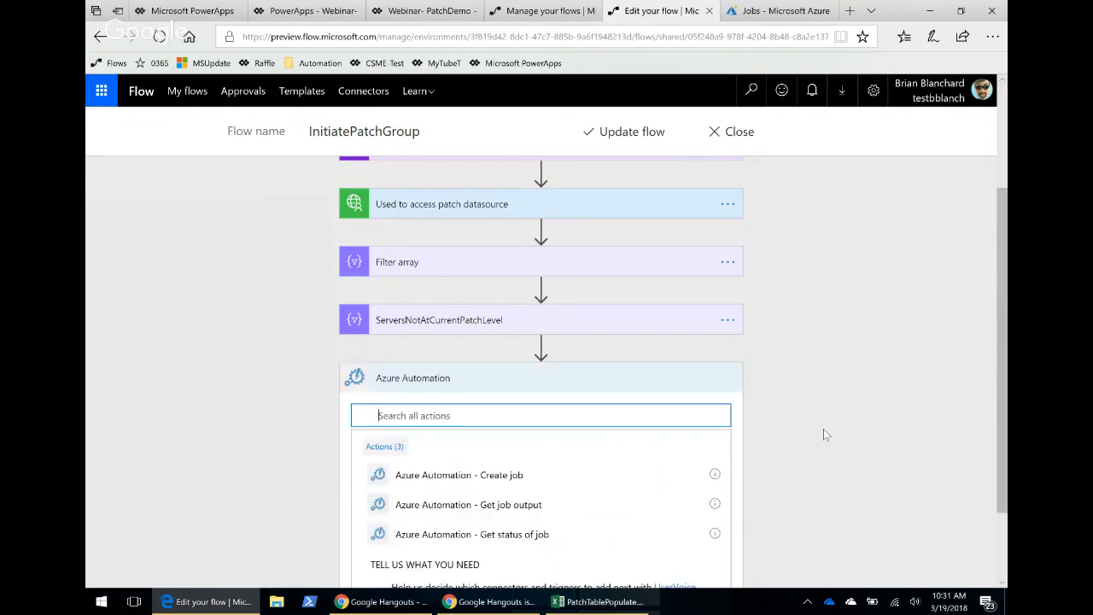
left_click(465, 474)
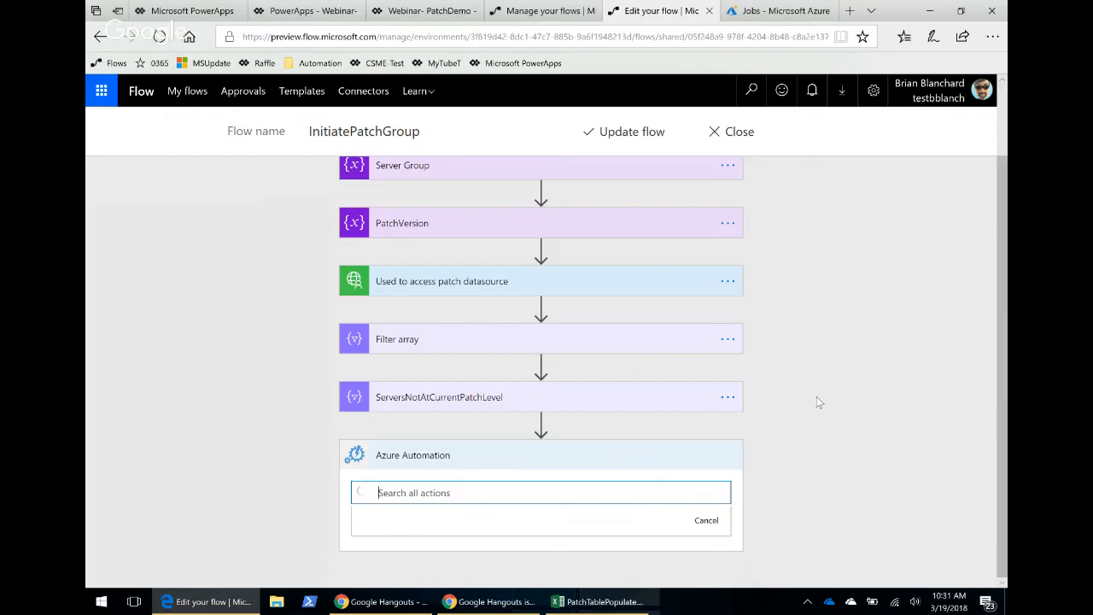
scroll(816, 429, "down", 1)
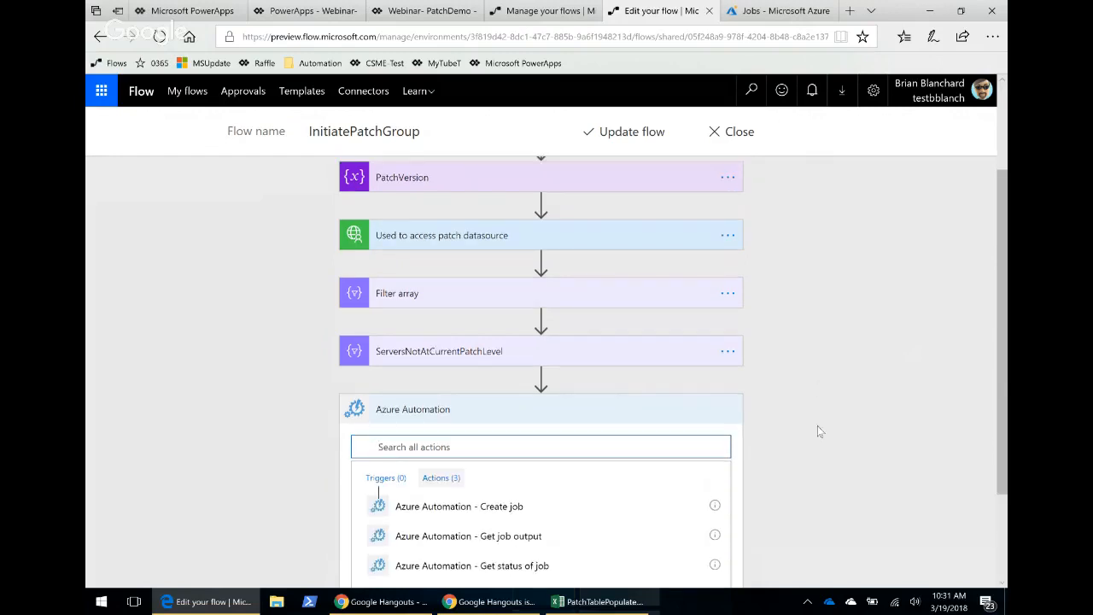
scroll(817, 431, "down", 2)
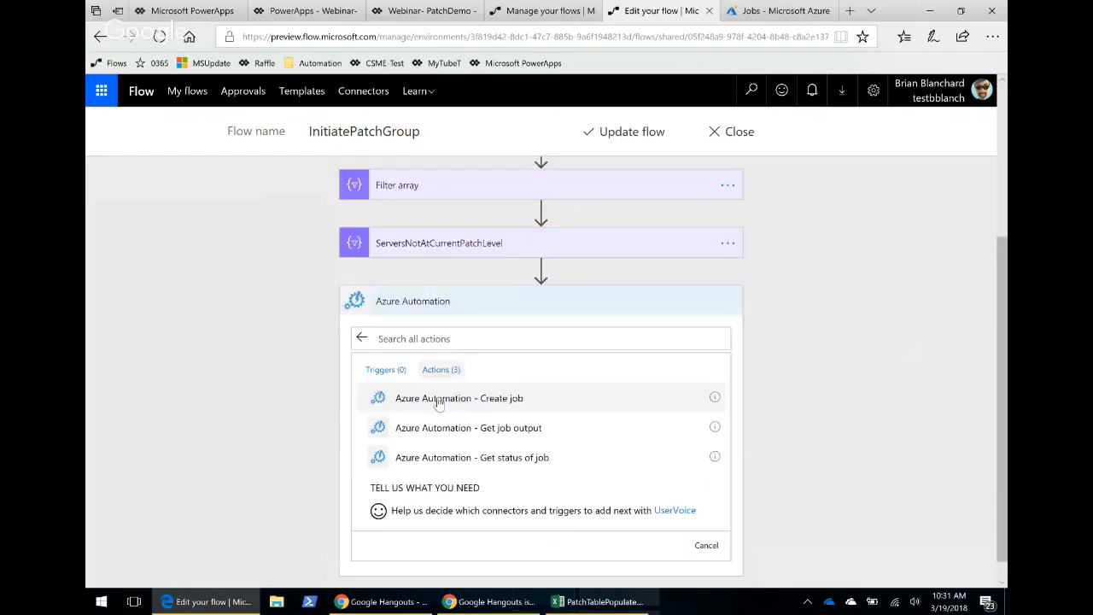
left_click(684, 396)
left_click(522, 394)
Set the Create job action's subscription to Visual Studio Enterprise.
left_click(713, 397)
scroll(636, 512, "down", 10)
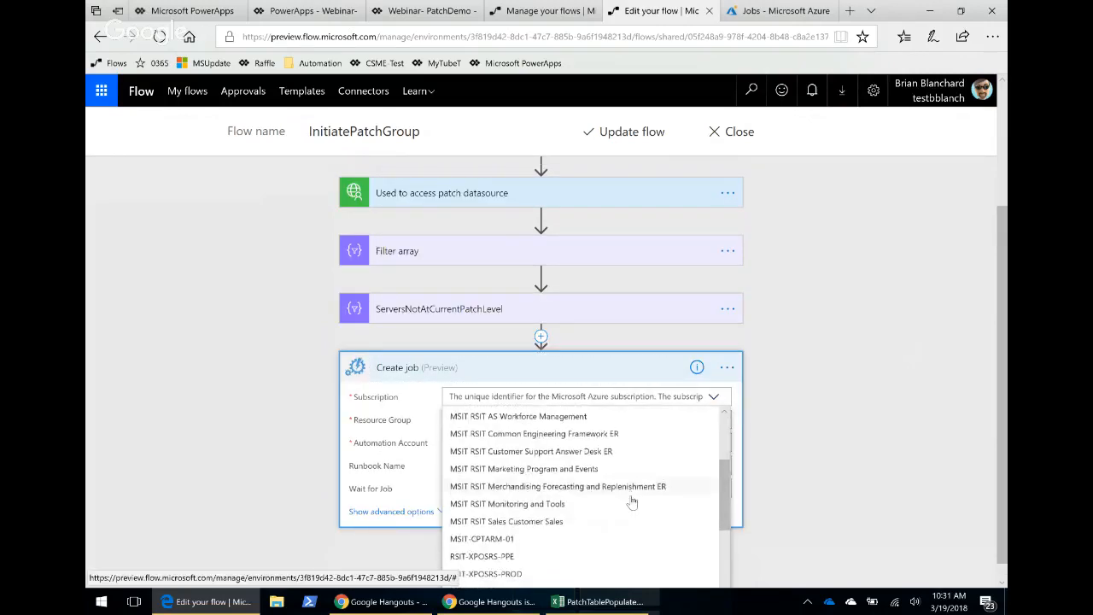
scroll(639, 521, "down", 2)
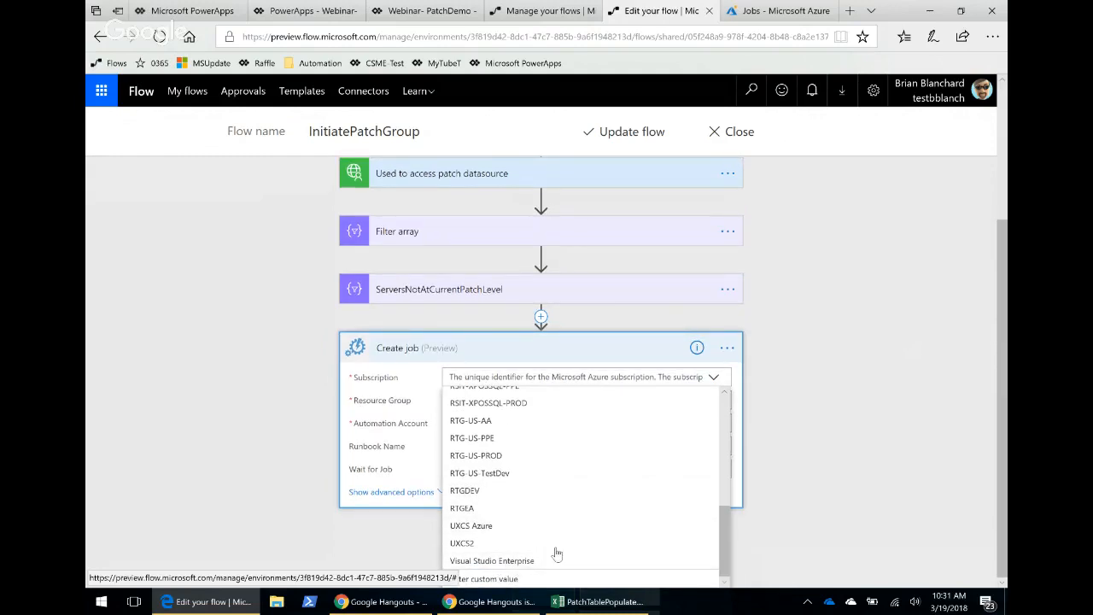
left_click(510, 562)
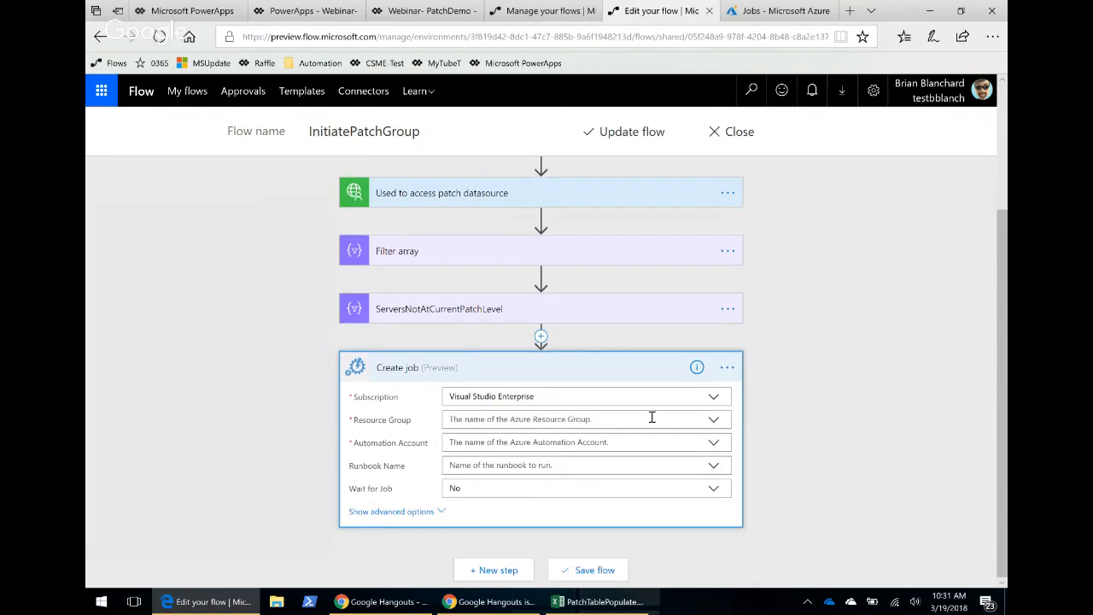
Set the resource group to webinardemo and the automation account to webinardemoAA.
left_click(701, 421)
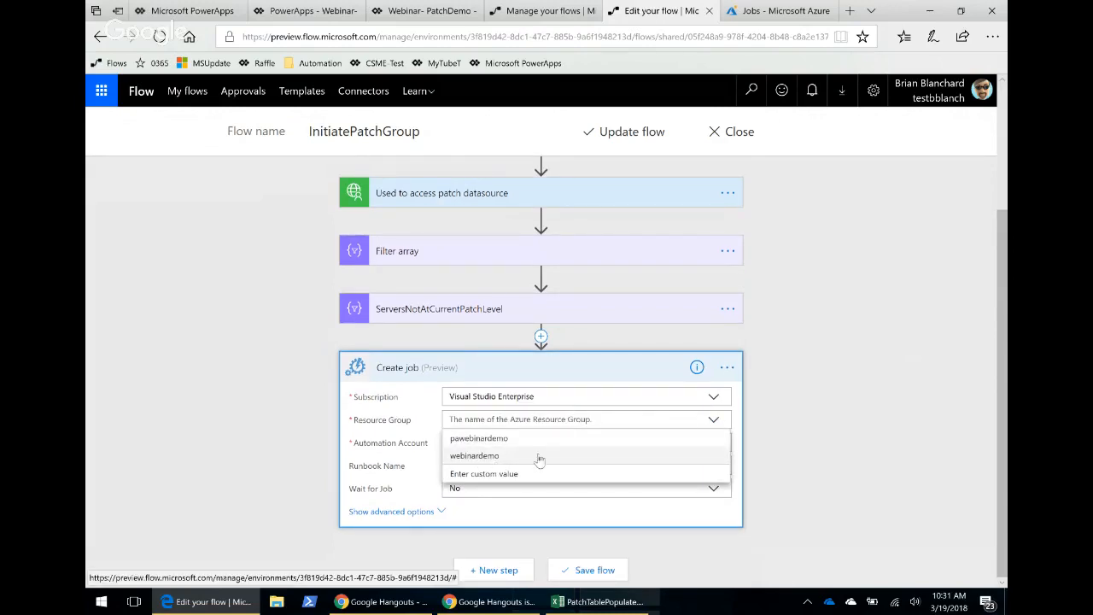
left_click(506, 456)
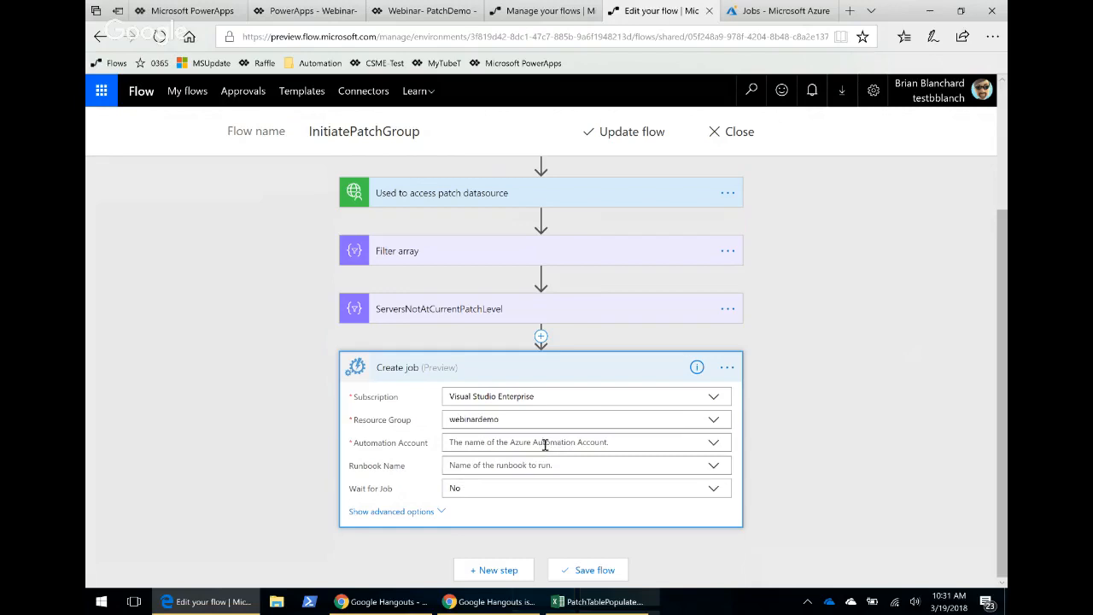
left_click(713, 443)
left_click(487, 462)
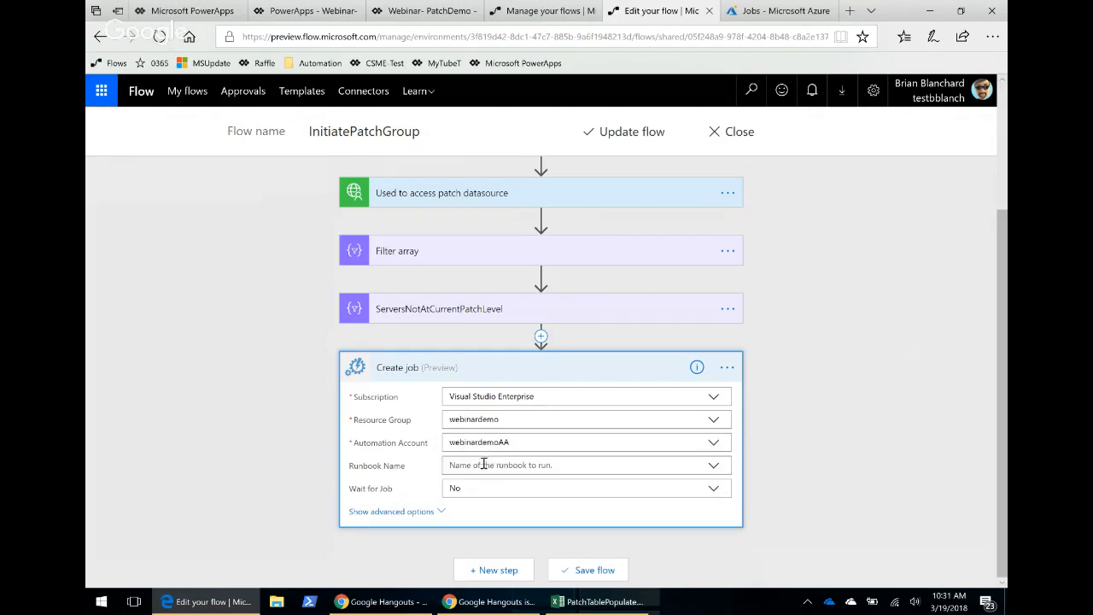
Examine the available runbook names and the webinardemoAA Automation account's runbooks list in the Azure portal.
left_click(714, 466)
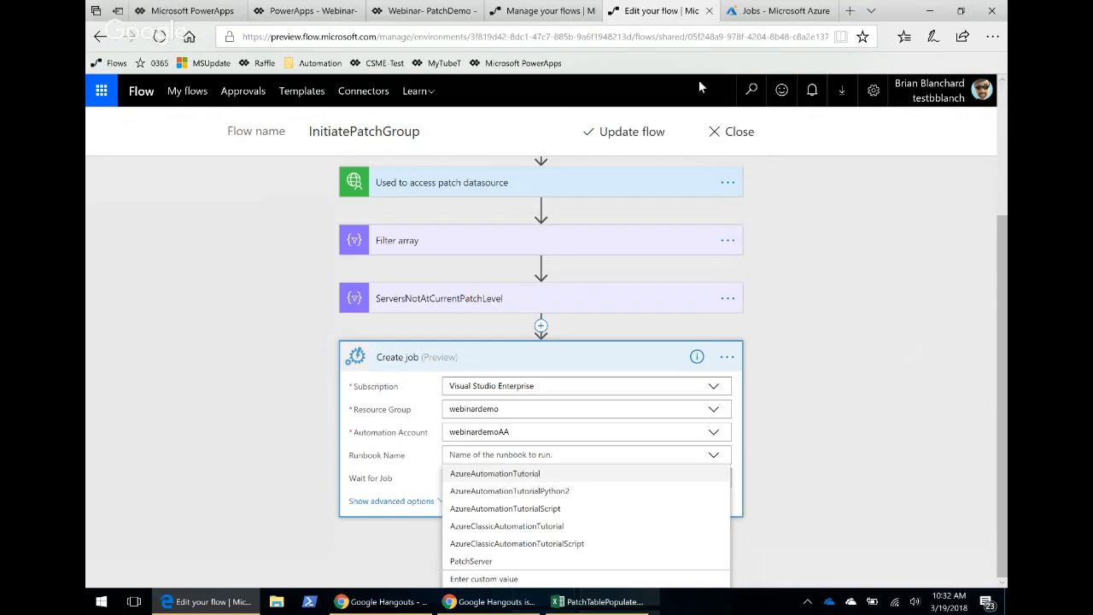
left_click(775, 11)
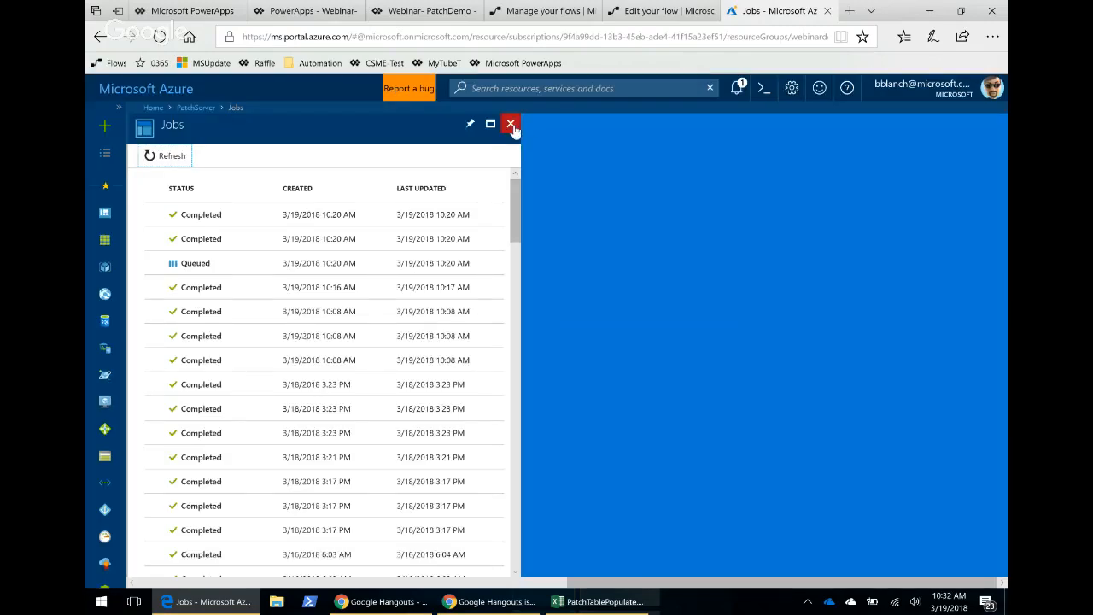
left_click(512, 126)
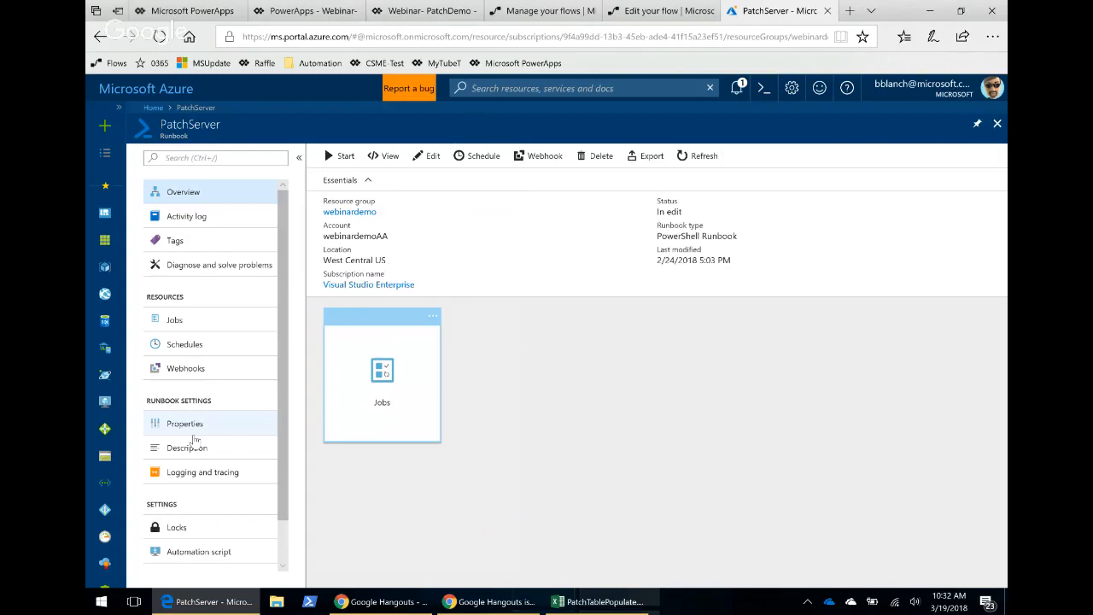
scroll(238, 418, "down", 1)
scroll(219, 384, "up", 1)
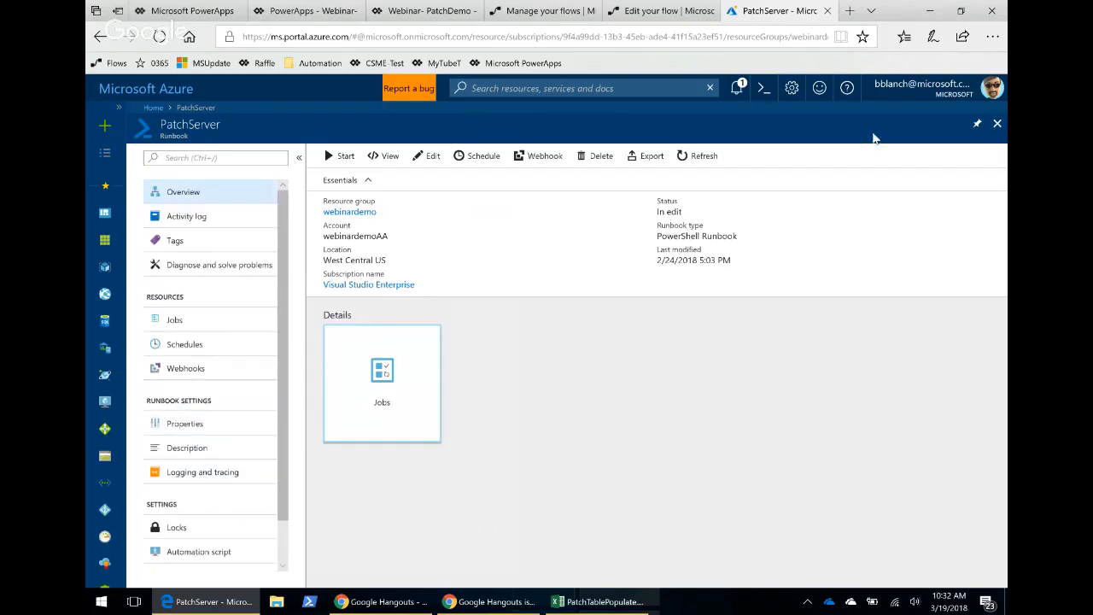
left_click(996, 127)
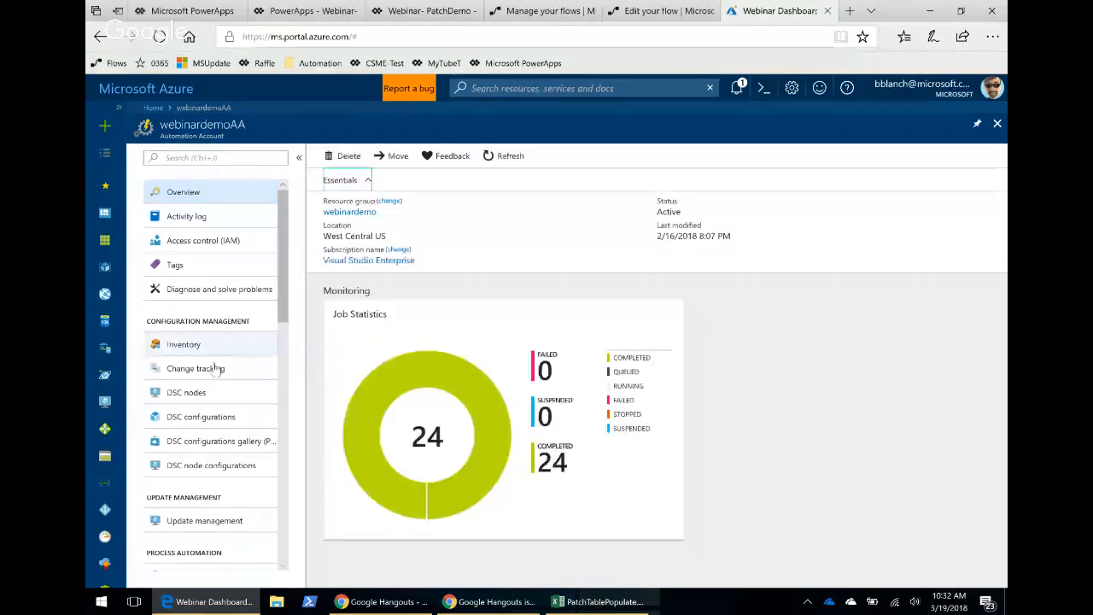
scroll(213, 368, "down", 2)
left_click(185, 459)
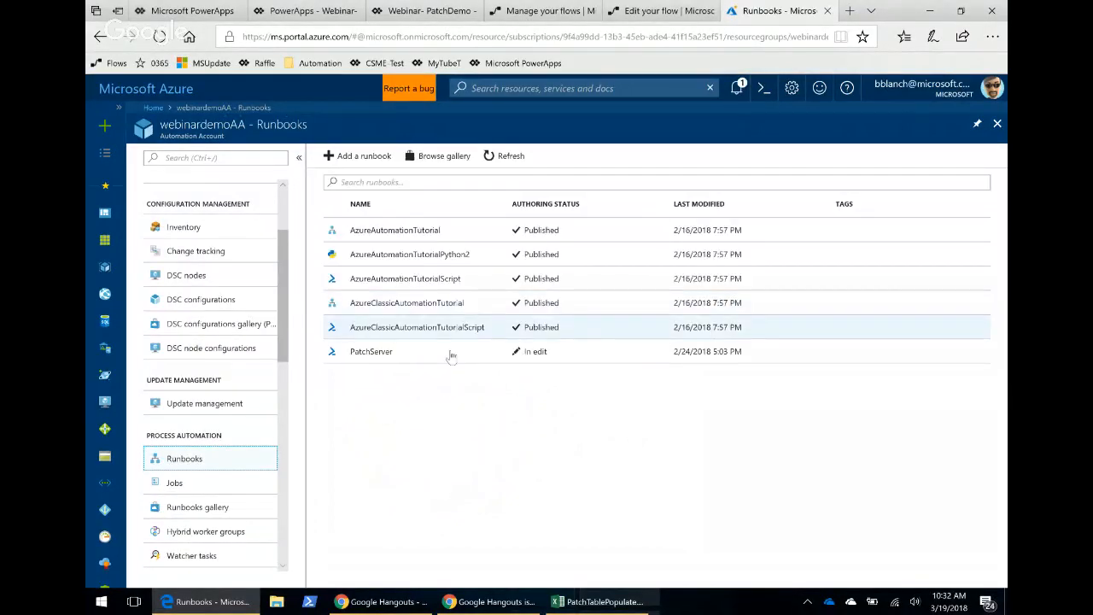
left_click(665, 15)
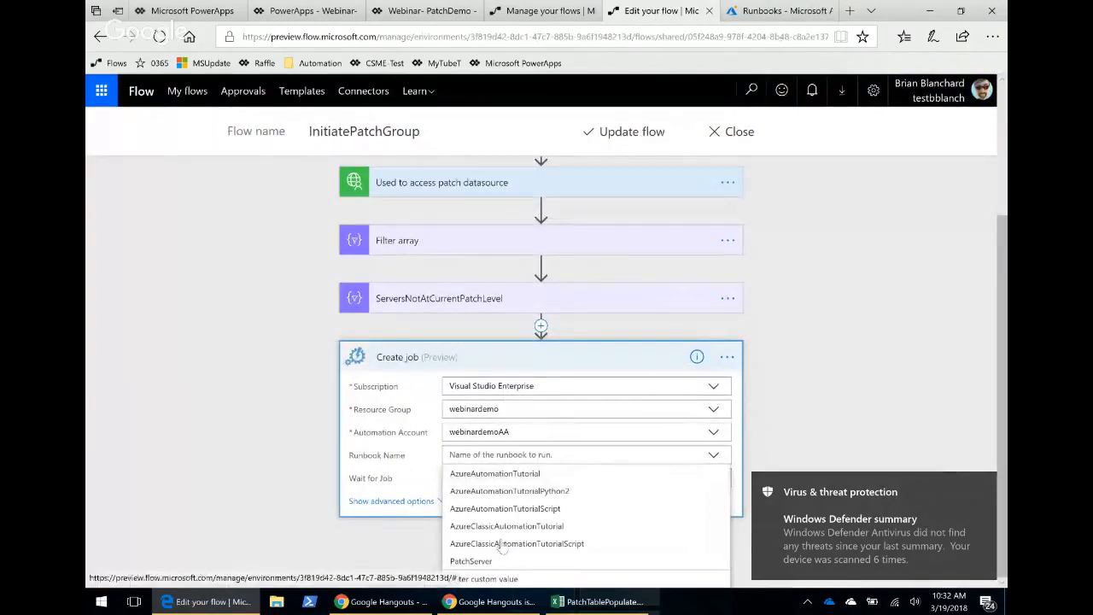
left_click(762, 16)
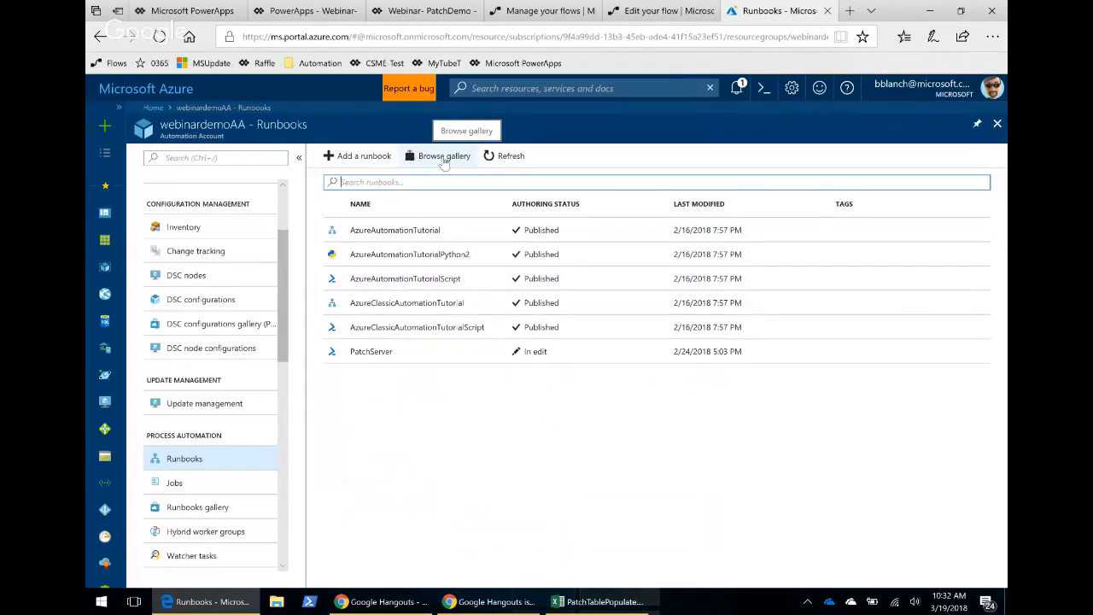
Start quick-creating a new runbook in webinardemoAA and name it demorunbook.
left_click(364, 157)
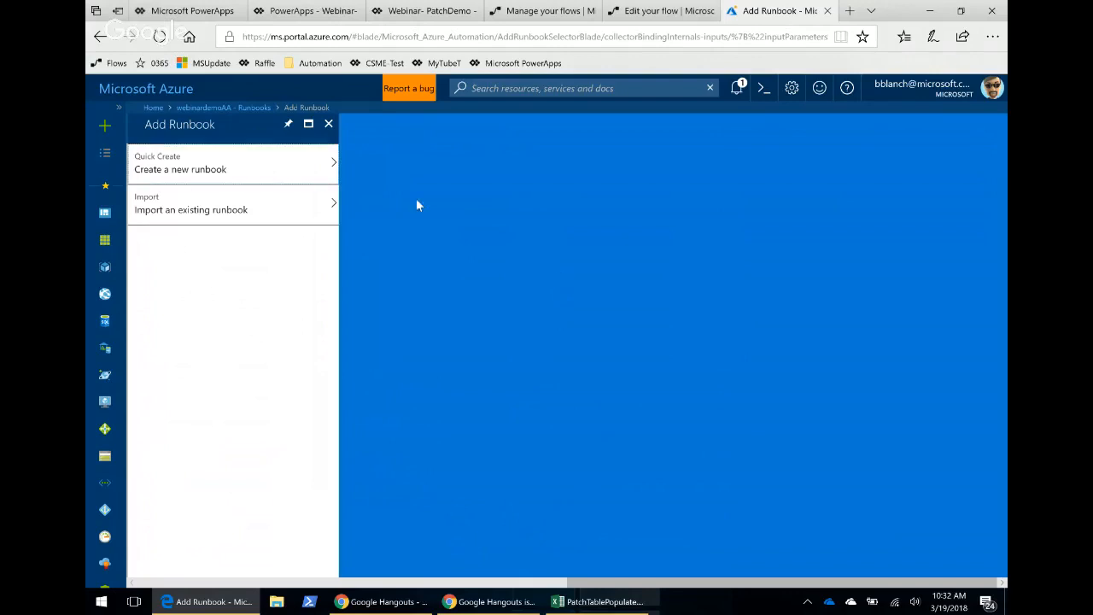
left_click(236, 170)
left_click(245, 170)
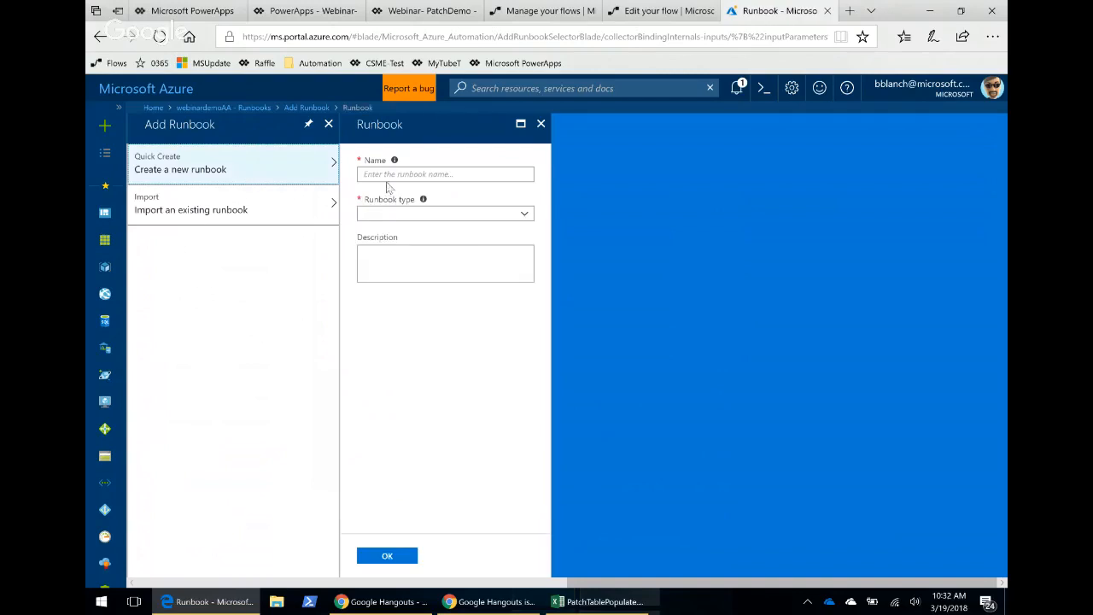
left_click(379, 173)
type("demorunbook")
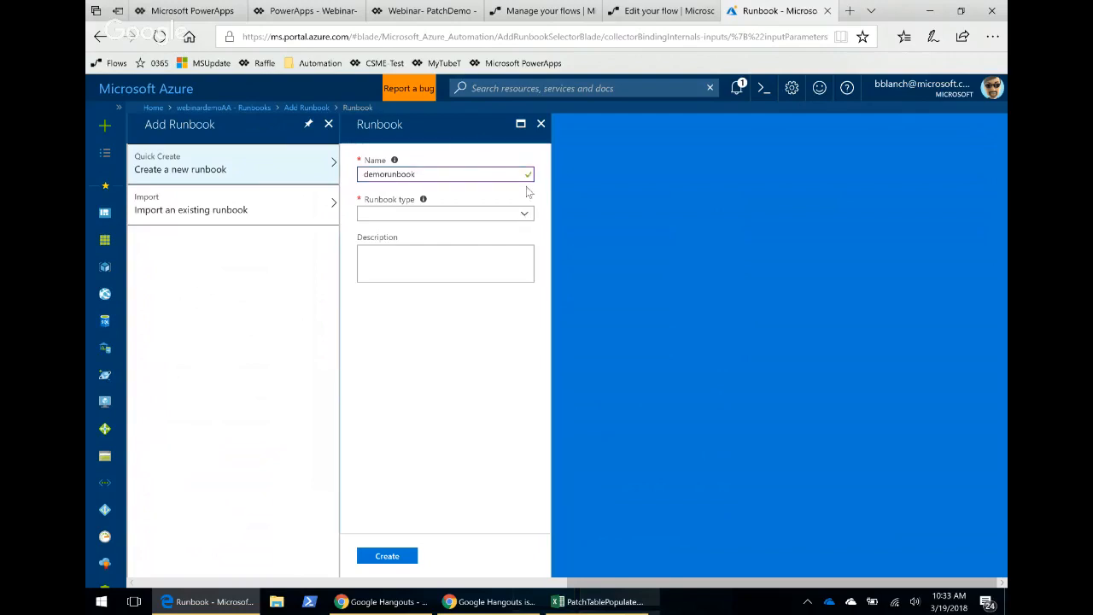
Set the runbook type to PowerShell, enter the description "demo runbook", and create the runbook.
left_click(524, 215)
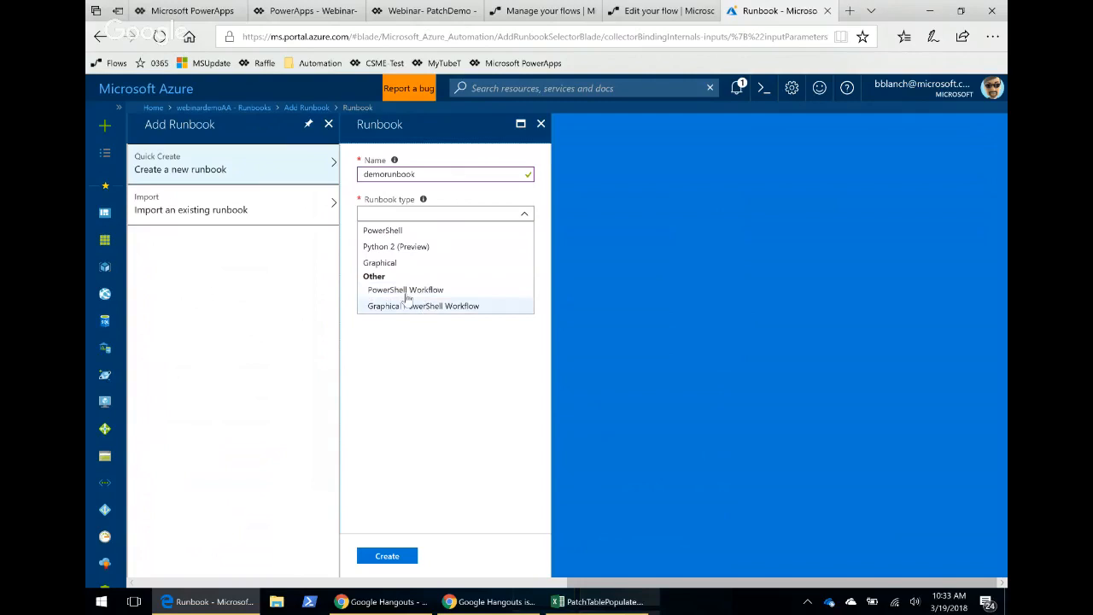
left_click(389, 231)
left_click(389, 258)
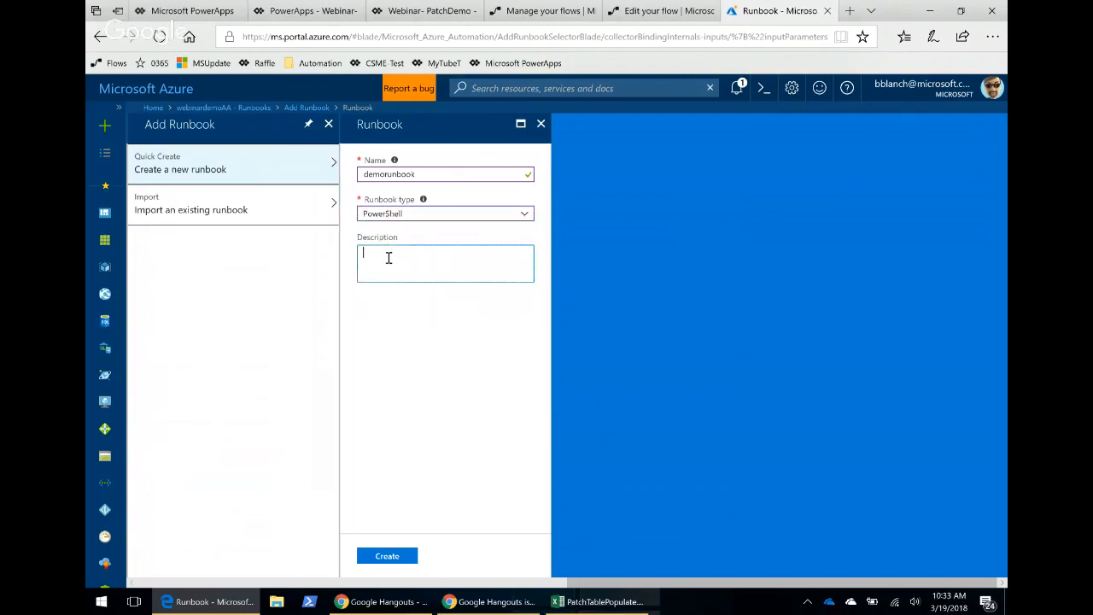
type("demo runbook")
left_click(389, 560)
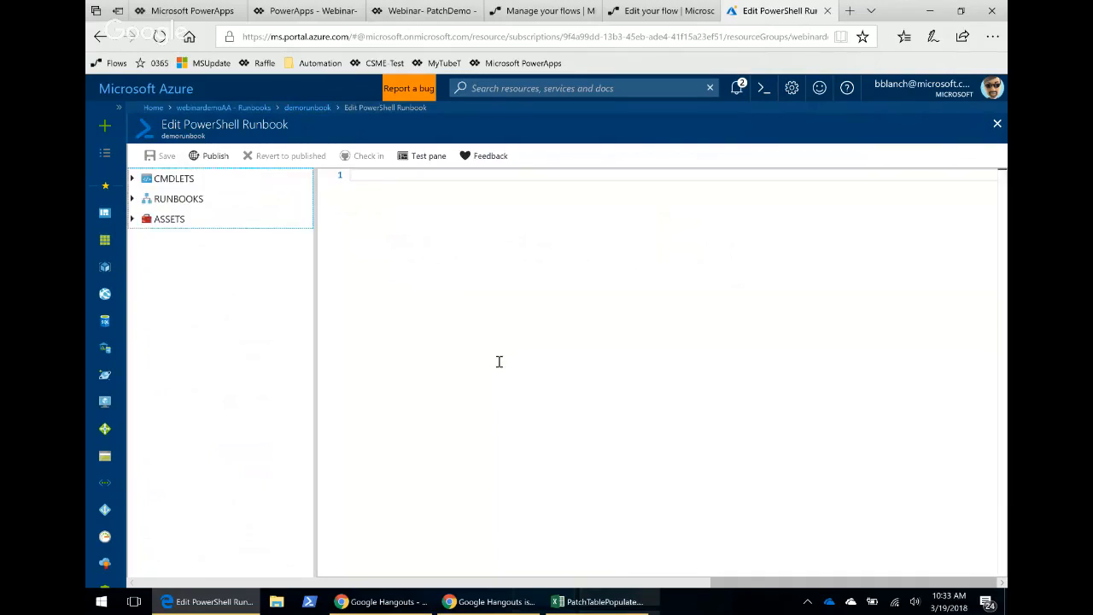
Type a get-process command on the runbook script's first line.
left_click(391, 187)
type("get-procr")
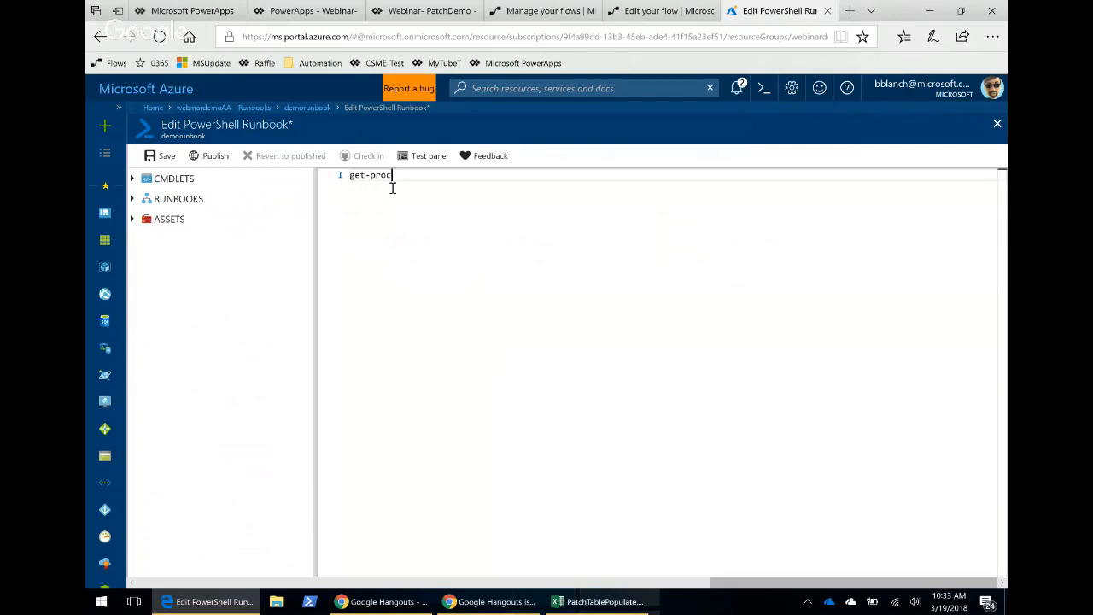
type("cess")
key("BackSpace")
key("BackSpace")
key("BackSpace")
key("BackSpace")
key("BackSpace")
Switch to Windows PowerShell and run the Get-Process command locally.
left_click(310, 603)
type("get-pro")
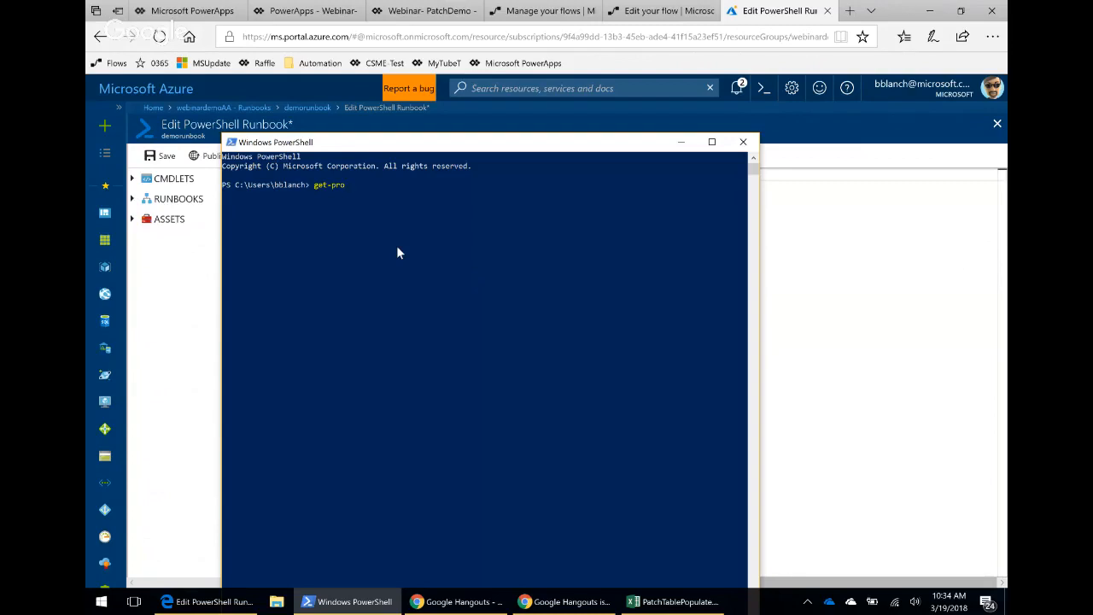
key("Tab")
key("BackSpace")
key("BackSpace")
key("BackSpace")
key("BackSpace")
key("BackSpace")
key("BackSpace")
key("BackSpace")
key("BackSpace")
key("BackSpace")
key("BackSpace")
key("Return")
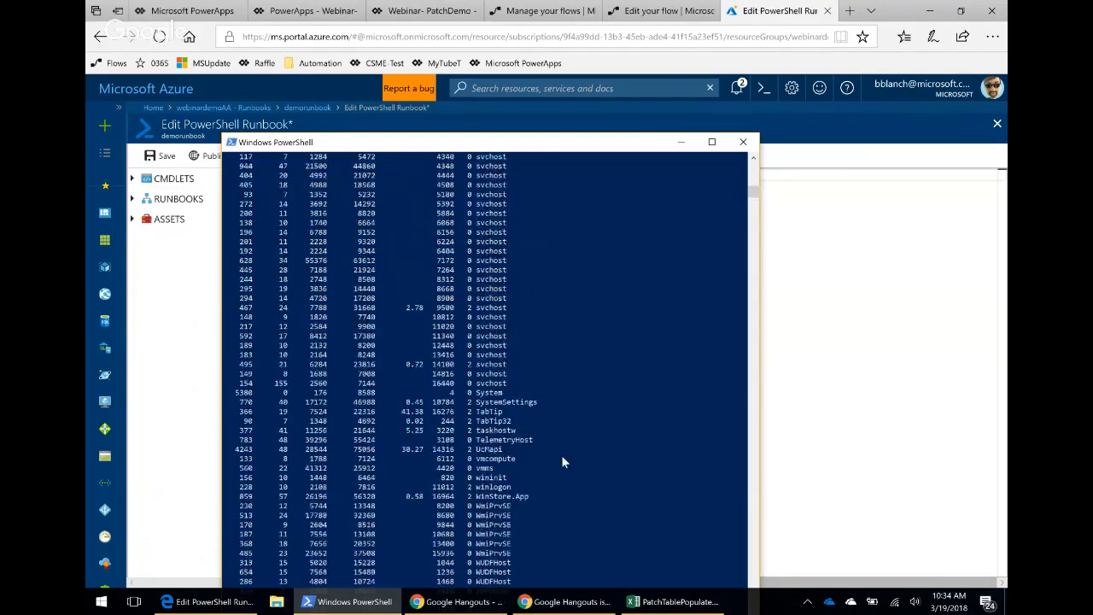
Copy the Get-Process command from PowerShell and paste it over the runbook's first script line.
key("Up")
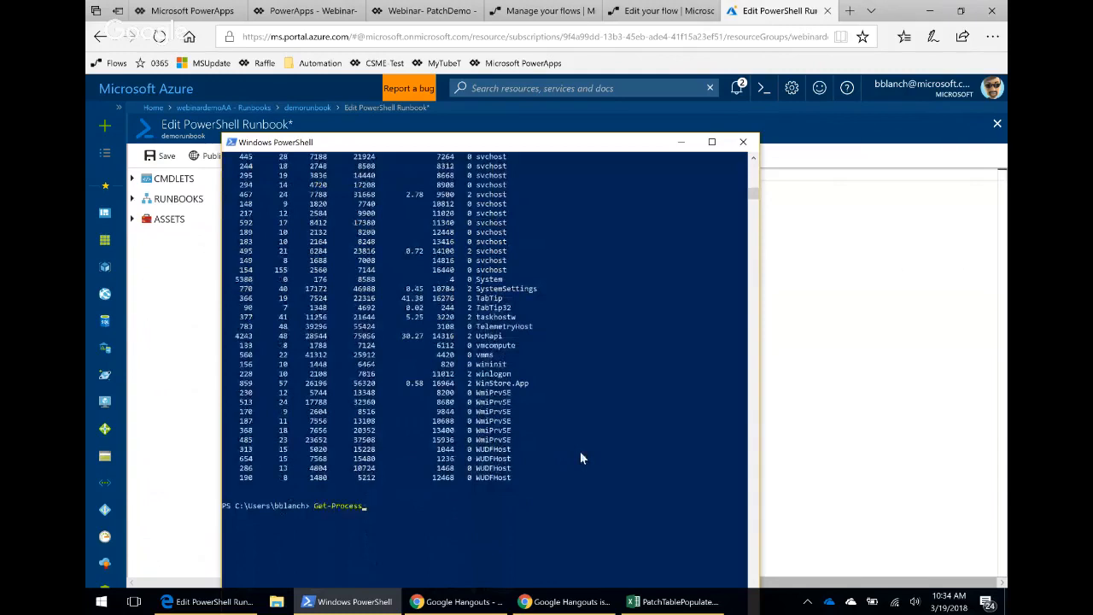
left_click_drag(365, 509, 315, 510)
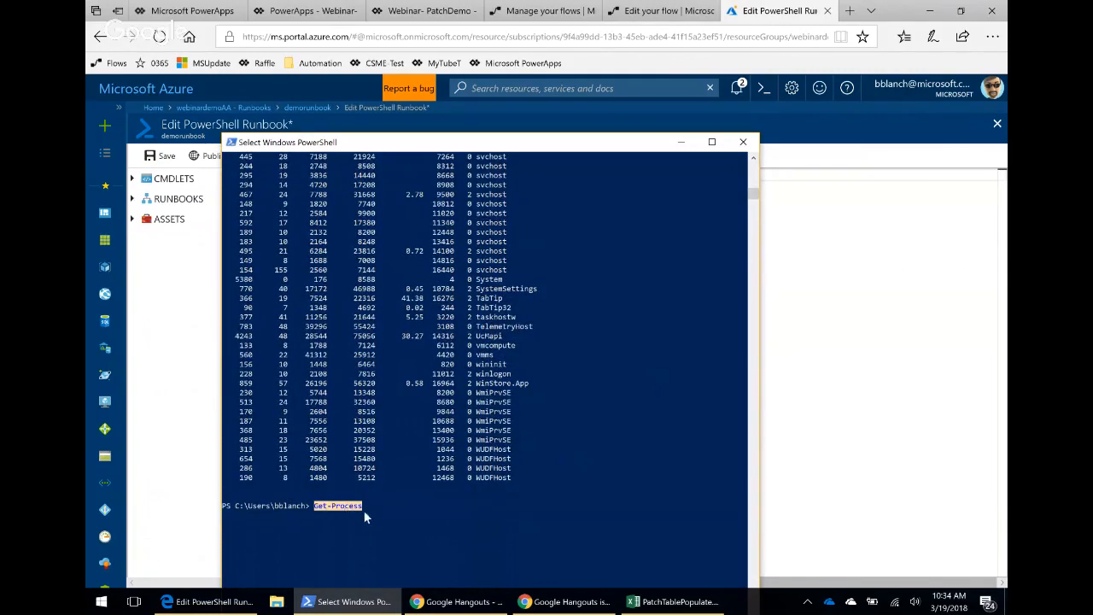
key("ctrl+c")
left_click(680, 142)
left_click_drag(386, 176, 349, 175)
key("ctrl+v")
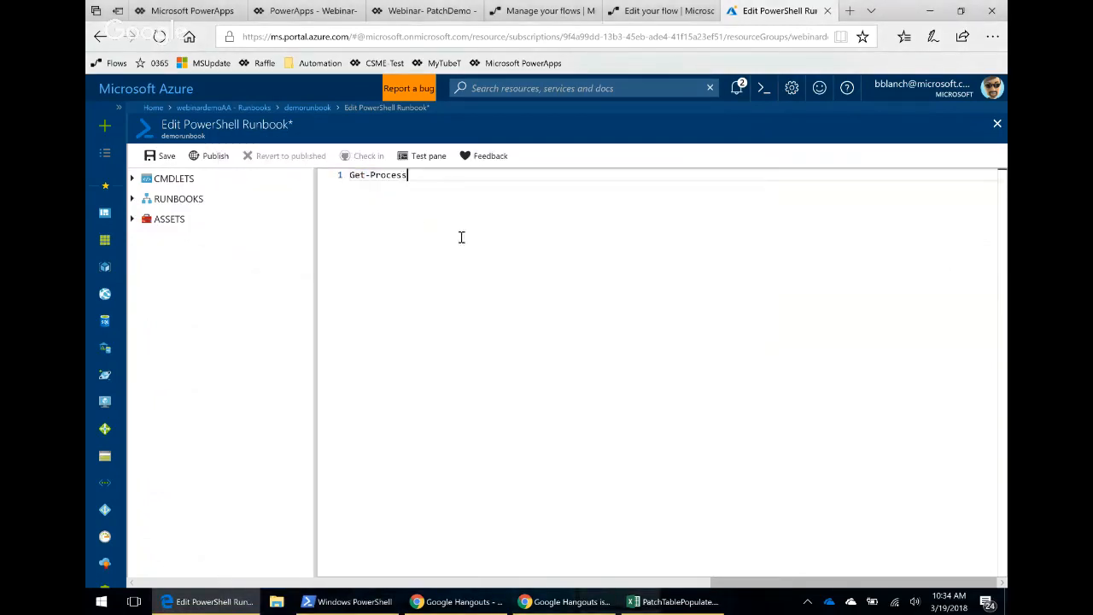
Save the demorunbook runbook, run it in the test pane, and close the test pane.
left_click(167, 156)
left_click(422, 157)
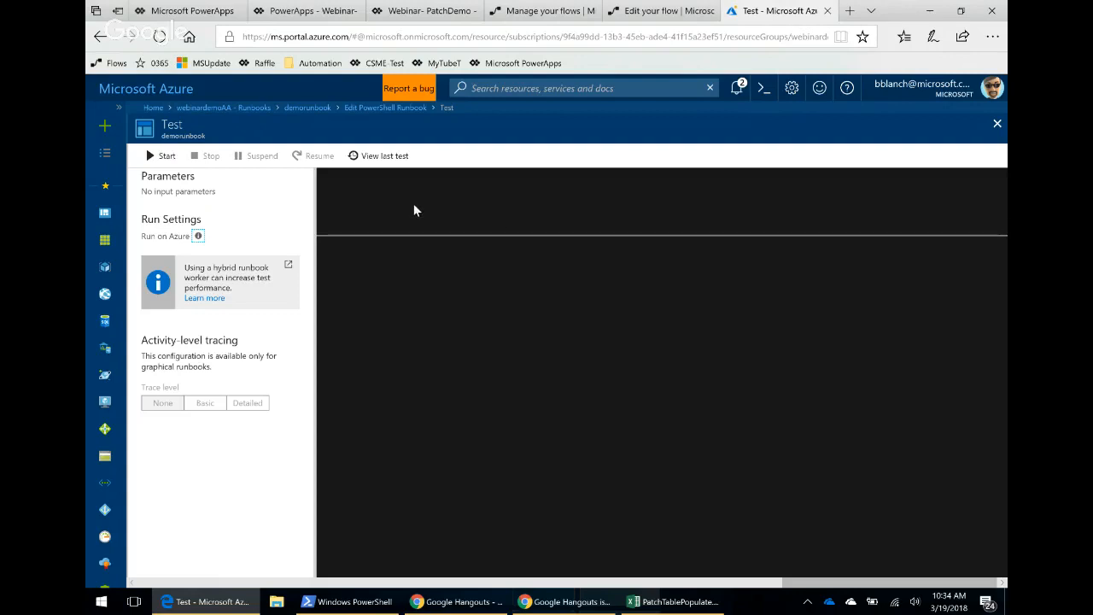
left_click(160, 157)
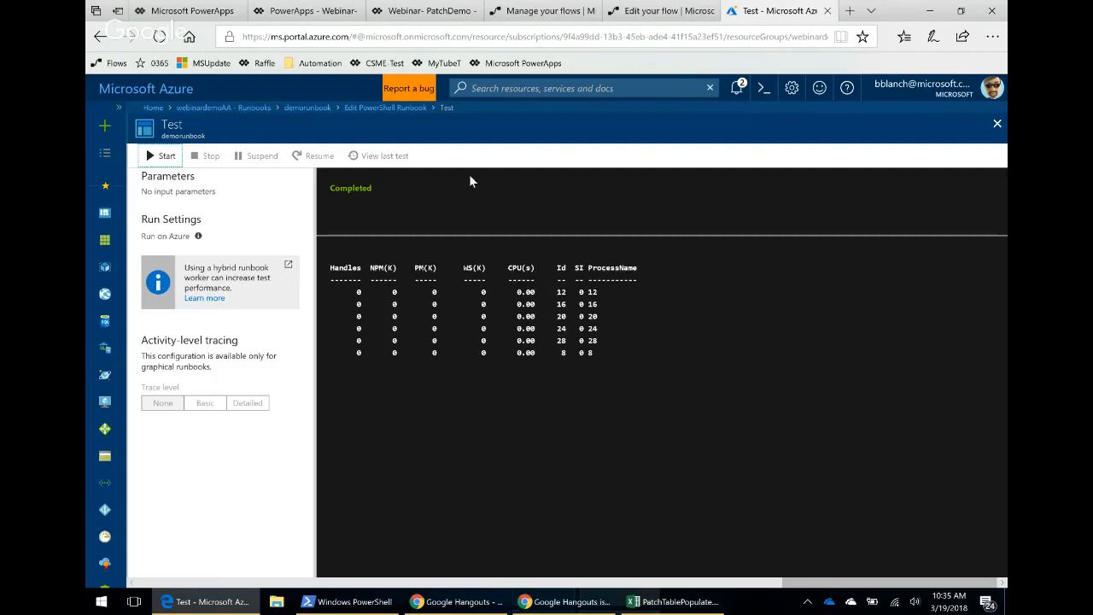
left_click(996, 123)
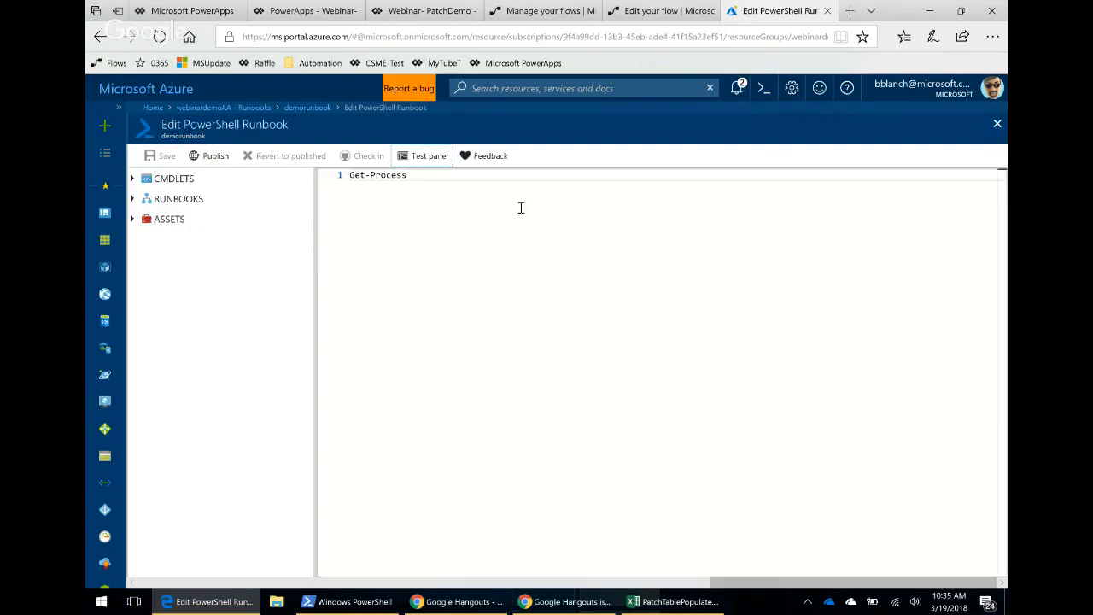
Examine the Get-Process parameter completion in the PowerShell console.
left_click(457, 185)
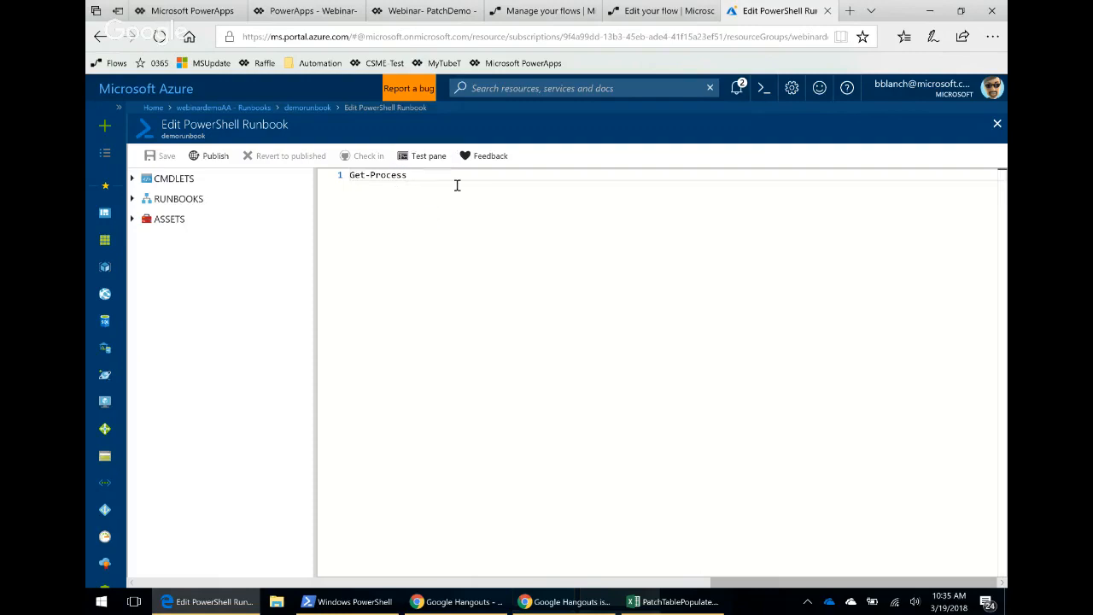
left_click(343, 595)
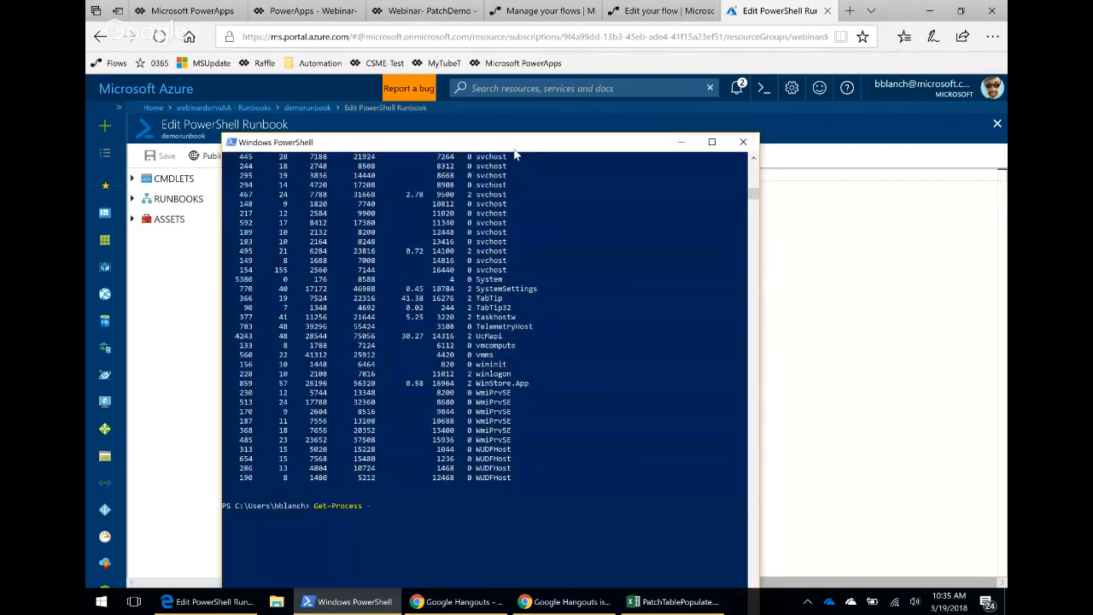
type("-")
key("Tab")
left_click_drag(491, 144, 529, 126)
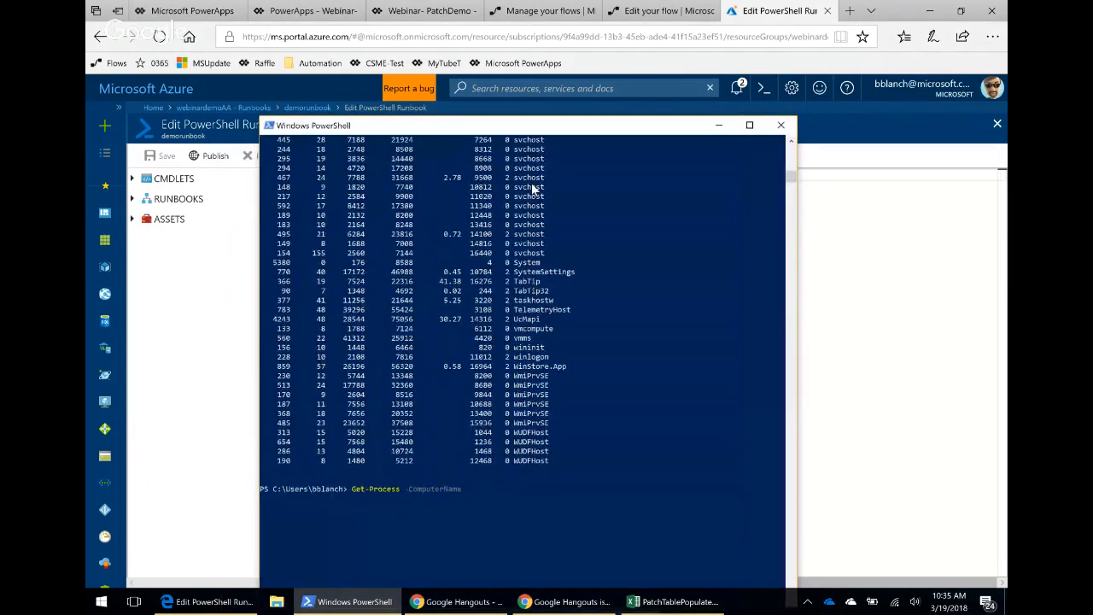
left_click(718, 126)
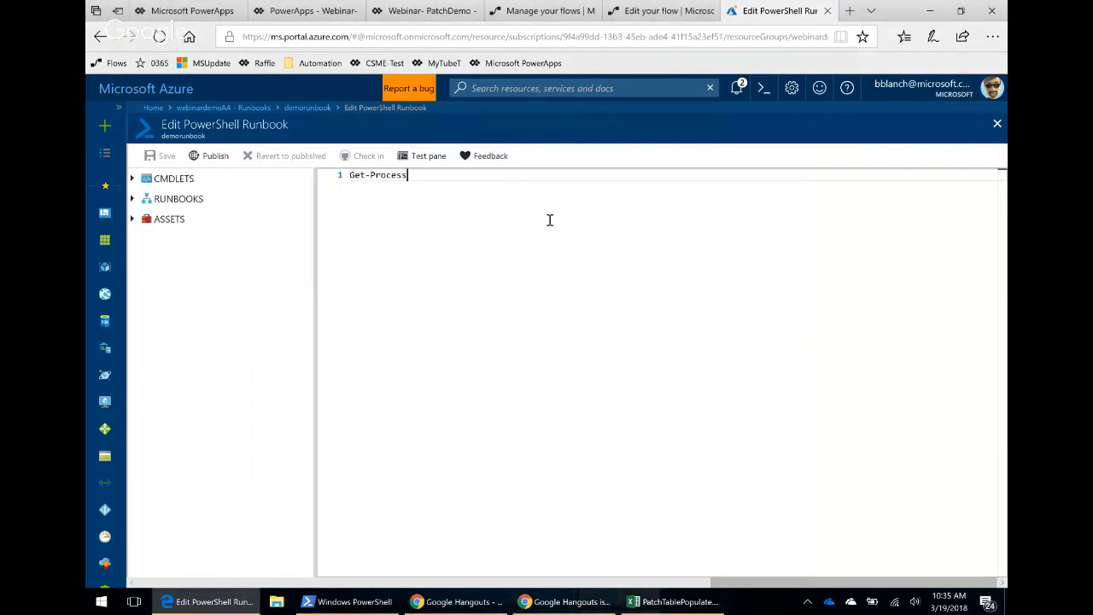
Return to the flow editor and set the Create job action's runbook name to PatchServer.
left_click(649, 12)
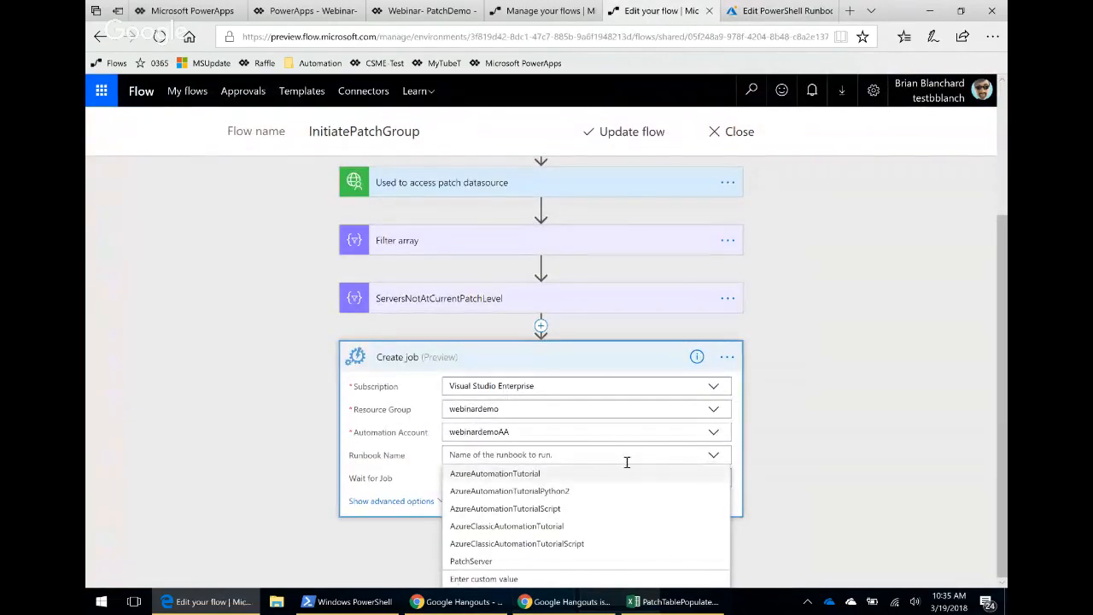
left_click(709, 458)
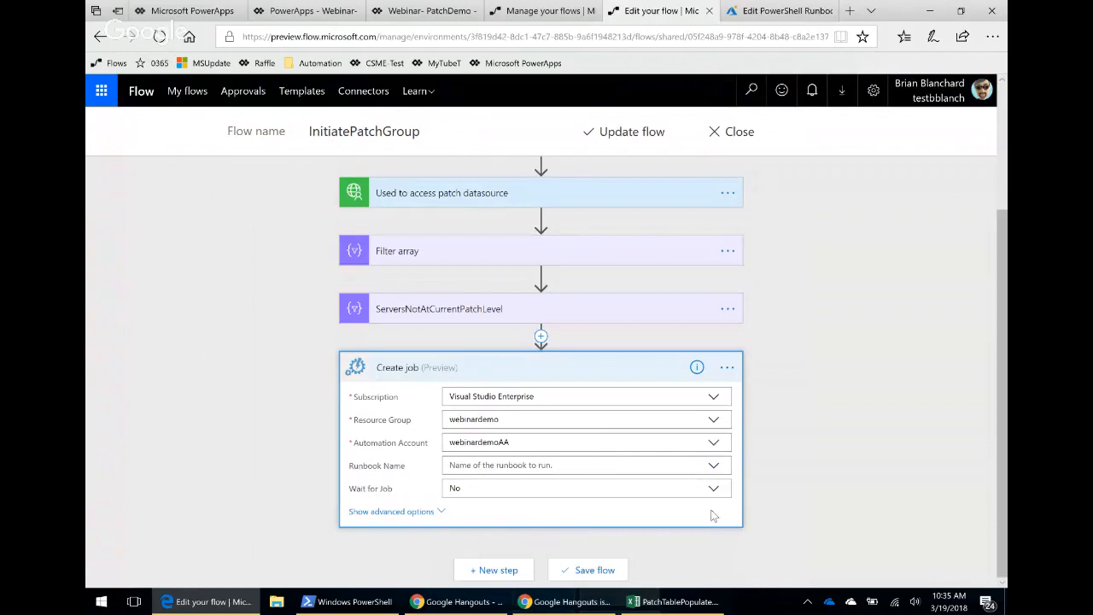
left_click(715, 465)
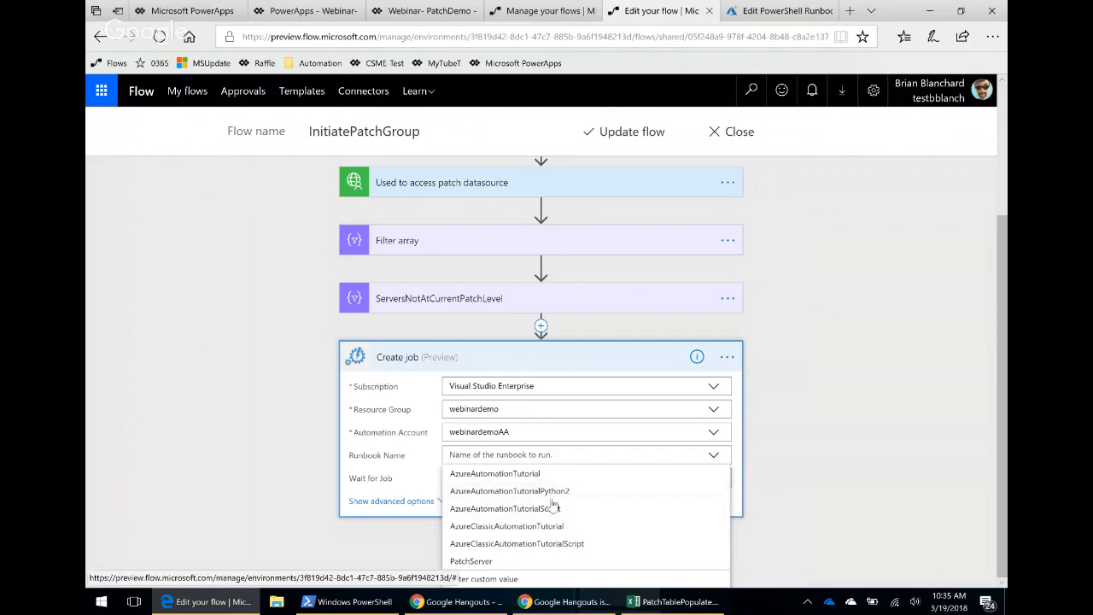
left_click(478, 562)
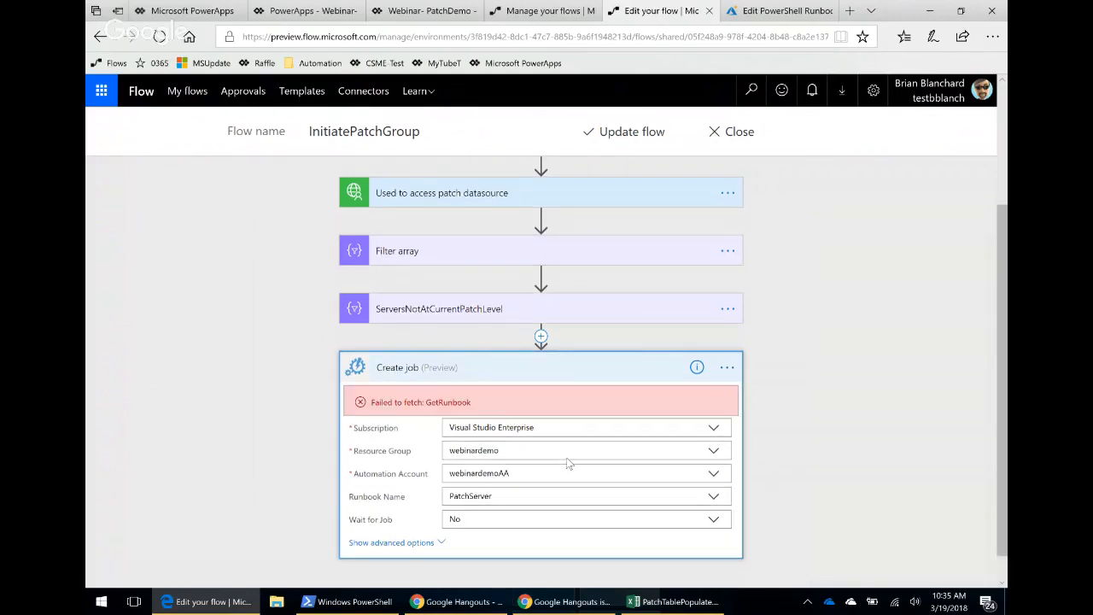
Show the Create job action's advanced options, including the Hybrid Automation Worker Group field.
left_click(395, 543)
scroll(561, 471, "down", 1)
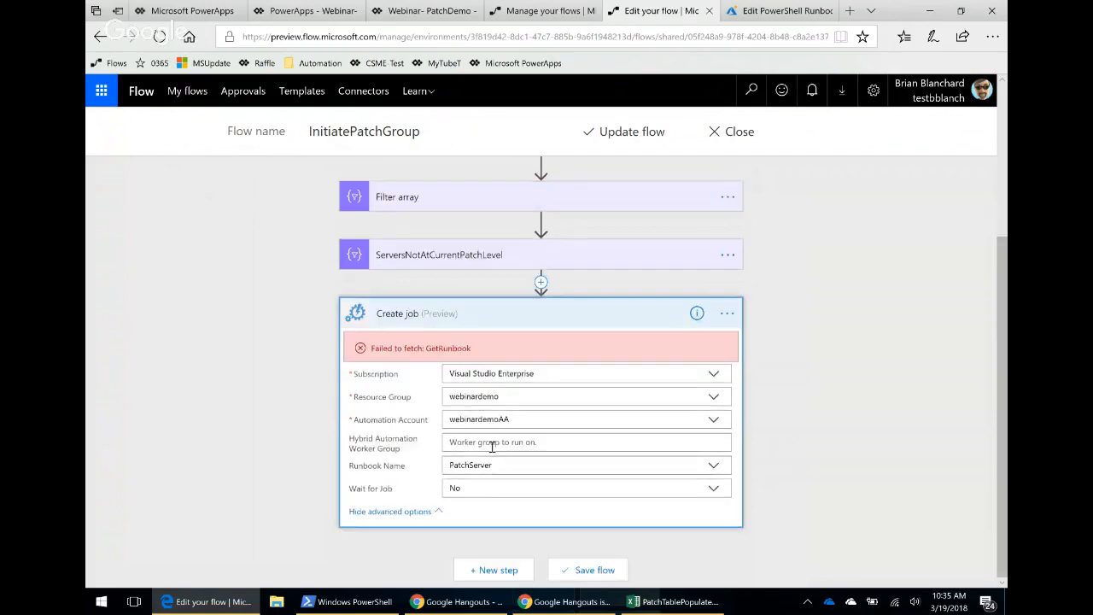
left_click(506, 443)
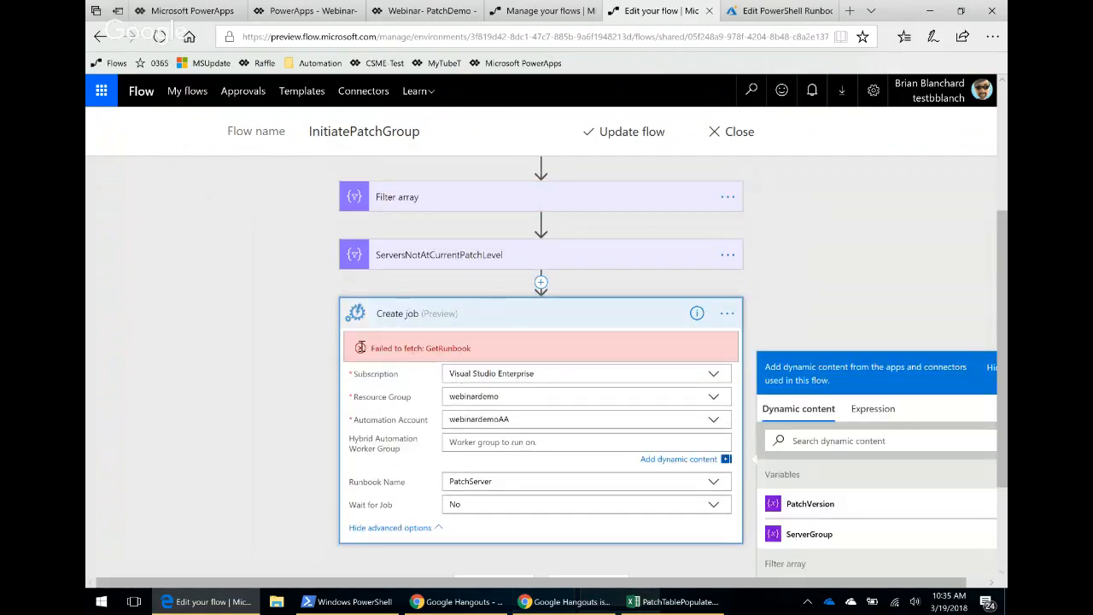
left_click(366, 348)
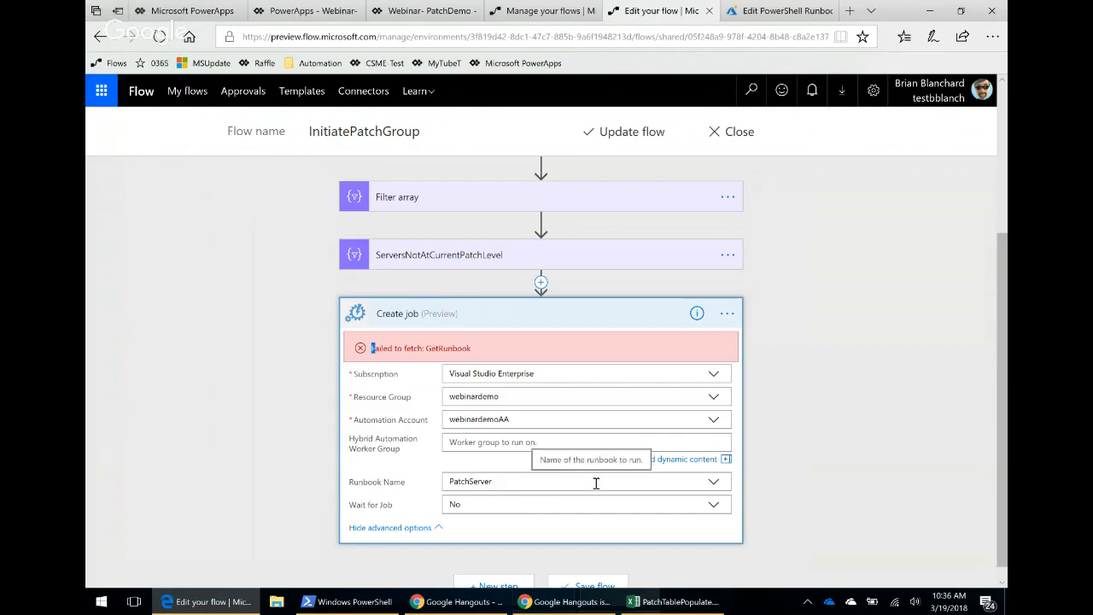
Reselect PatchServer as the Create job action's runbook name and open the action's options menu.
left_click(727, 314)
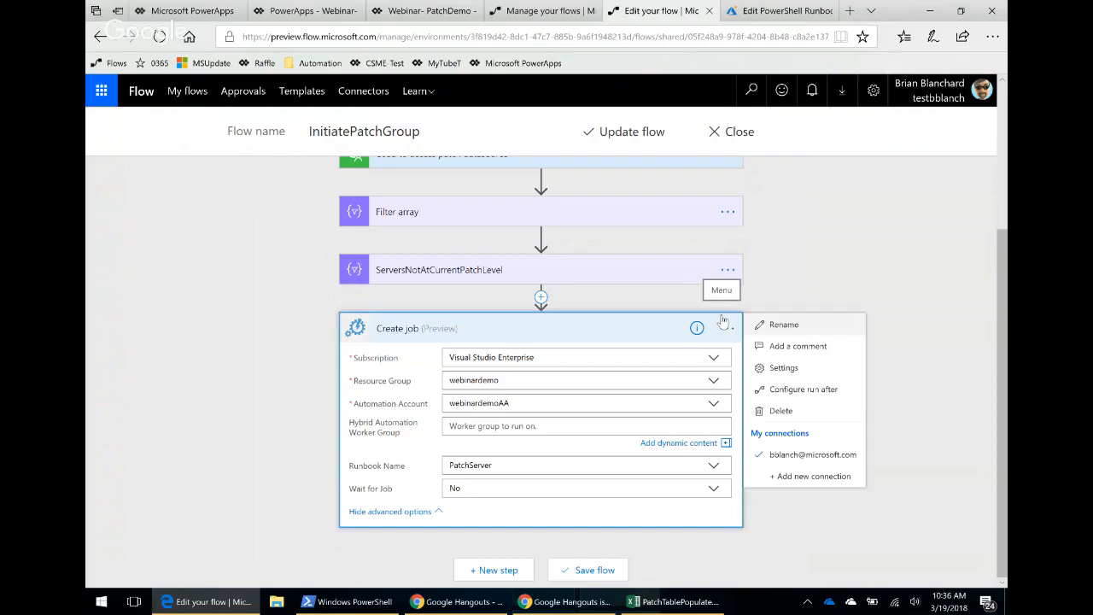
left_click(476, 426)
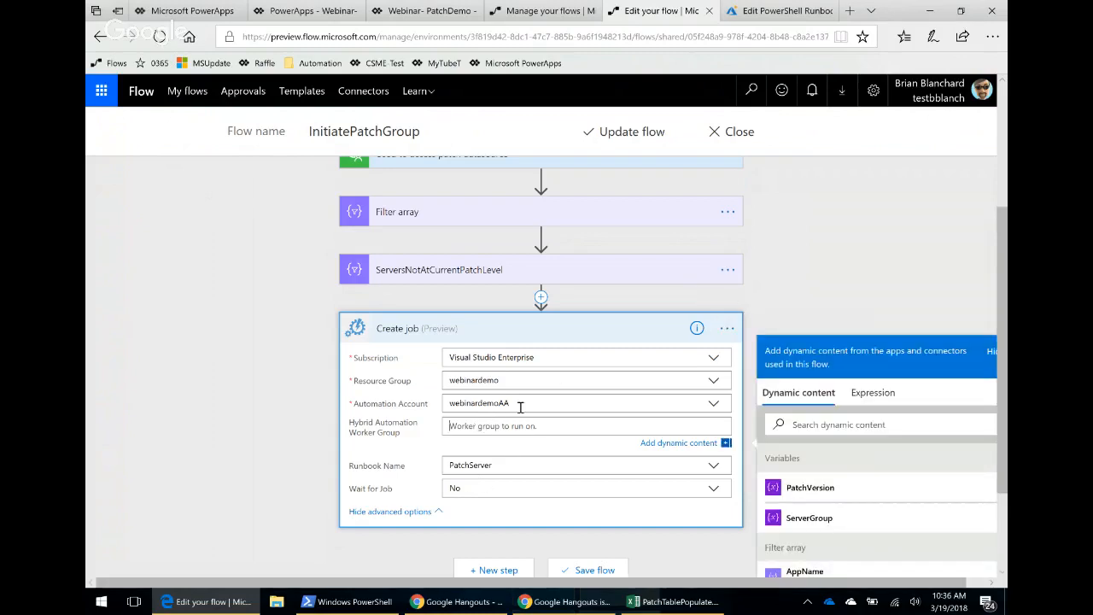
left_click(504, 465)
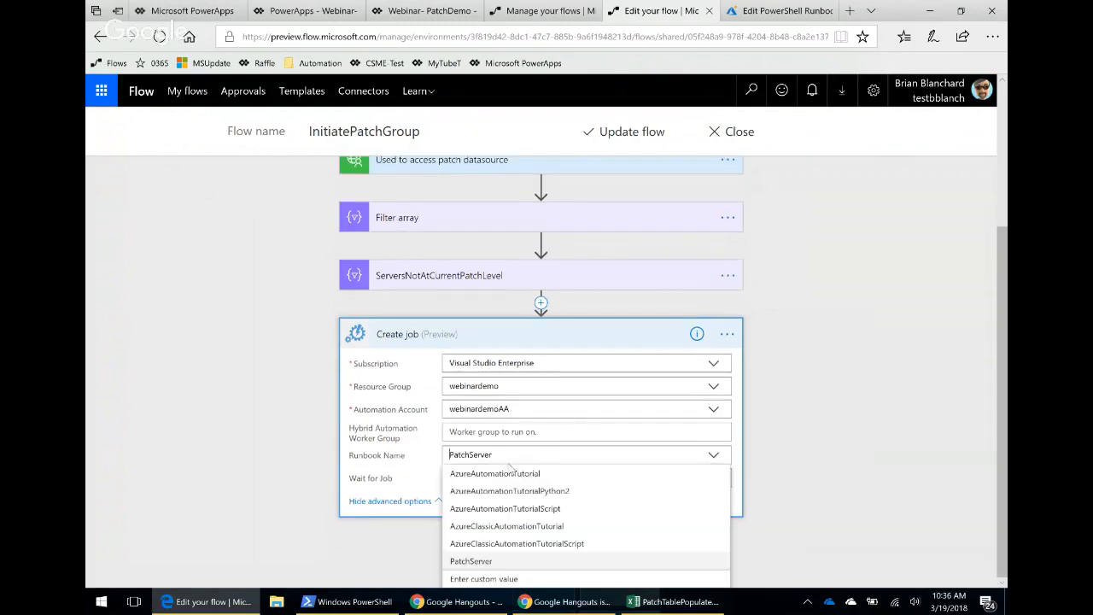
left_click(472, 563)
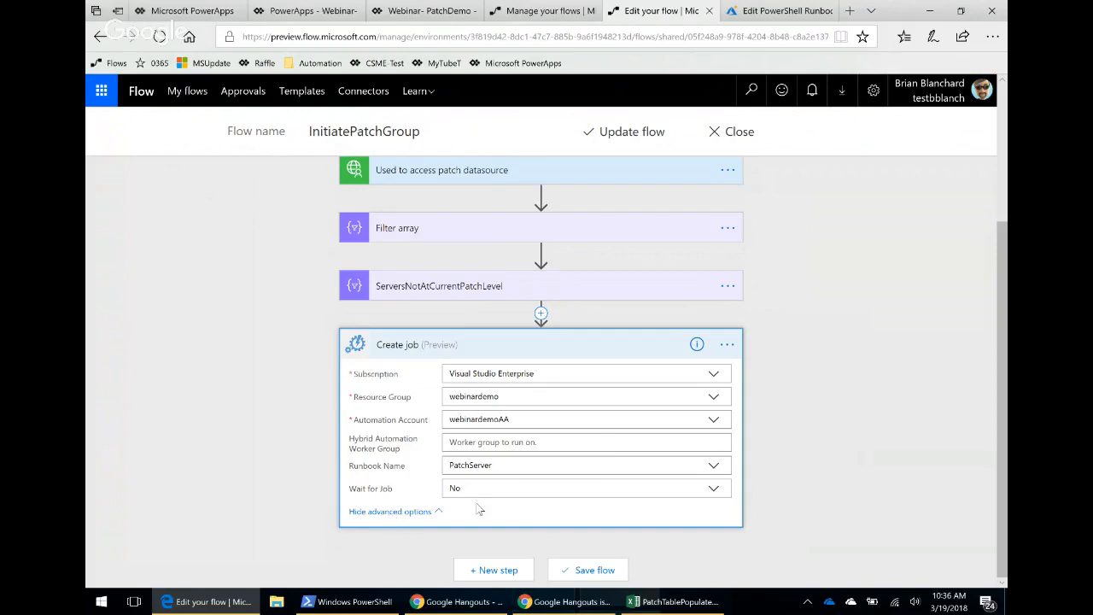
left_click(518, 466)
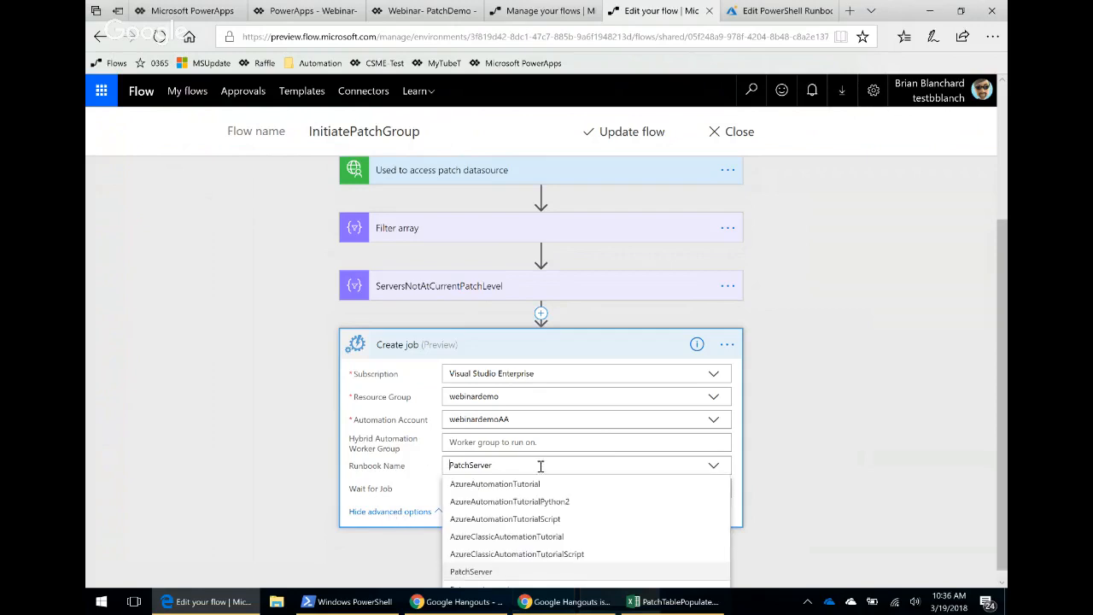
left_click(475, 572)
left_click(727, 344)
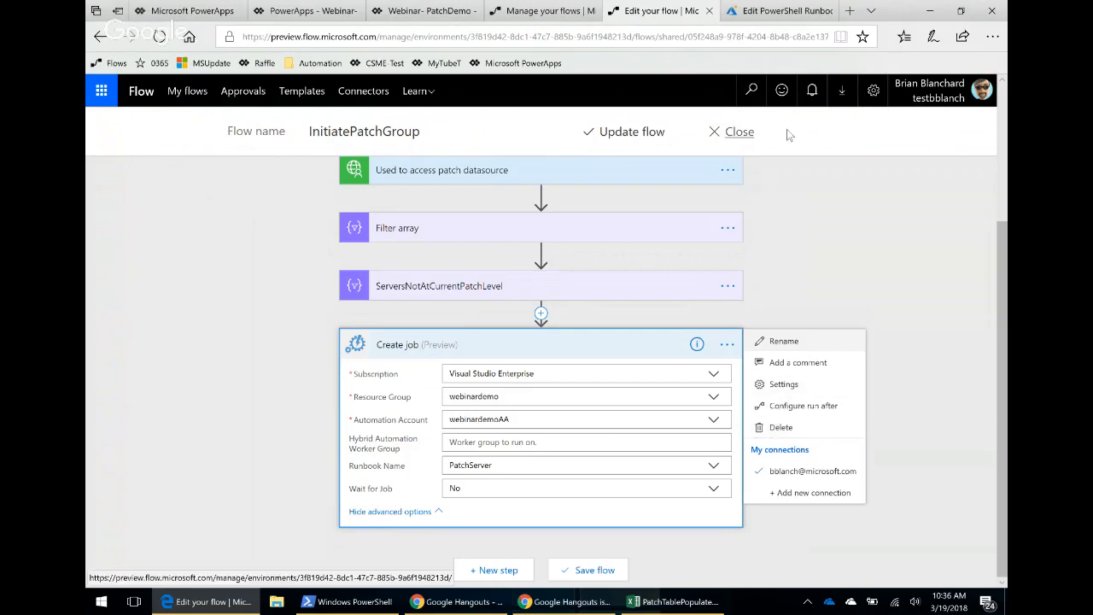
Close the flow editor without saving and open the InitiatePatchGroup flow's details.
left_click(741, 139)
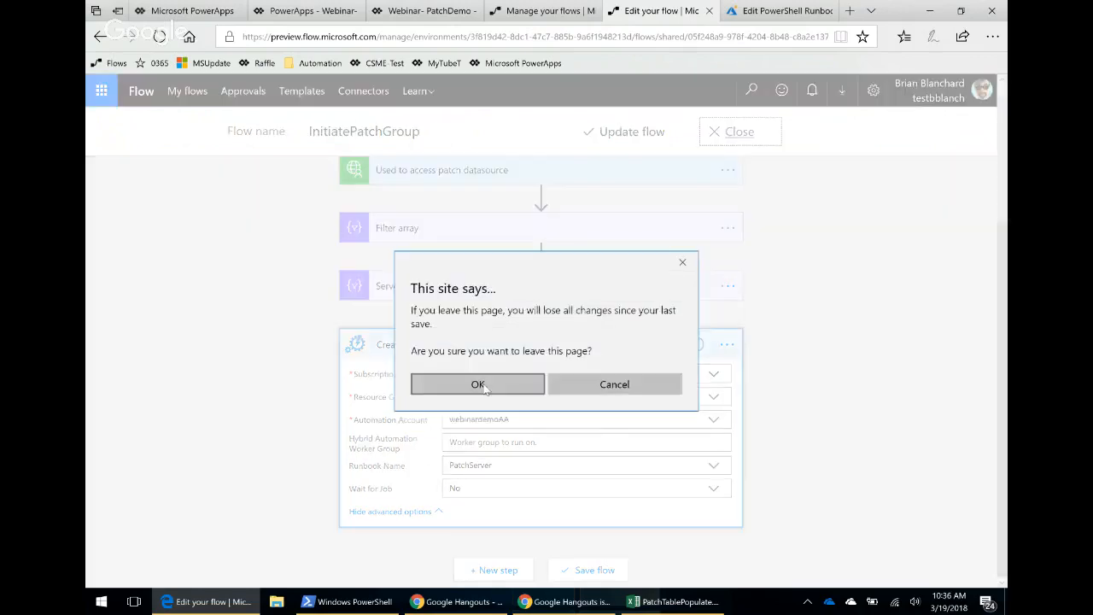
left_click(478, 383)
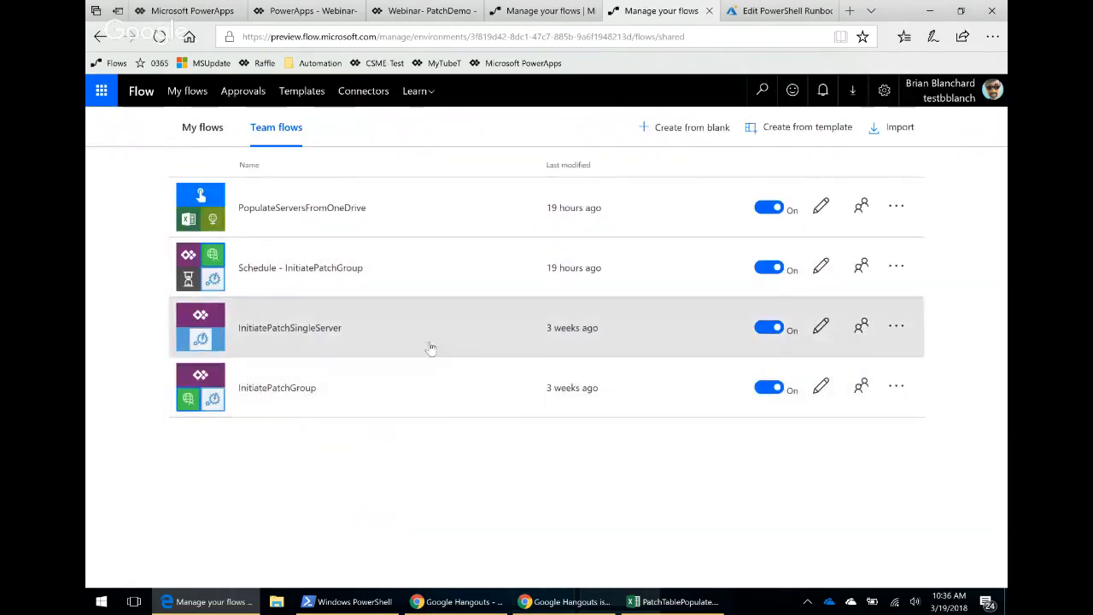
left_click(432, 391)
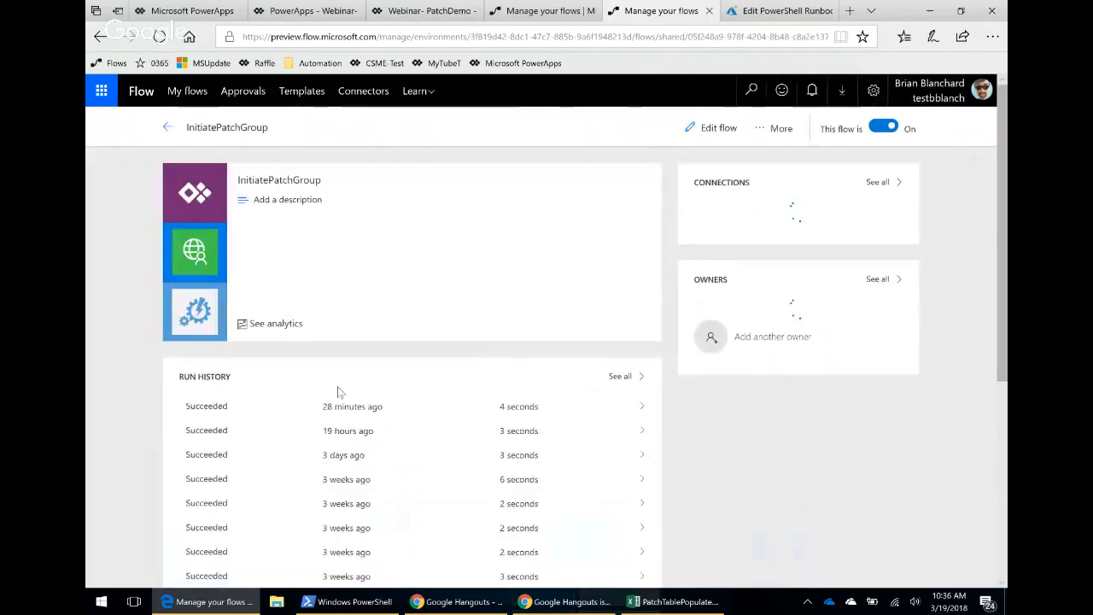
Open the InitiatePatchGroup flow in the editor and expand the Create job action inside Apply to each.
left_click(715, 128)
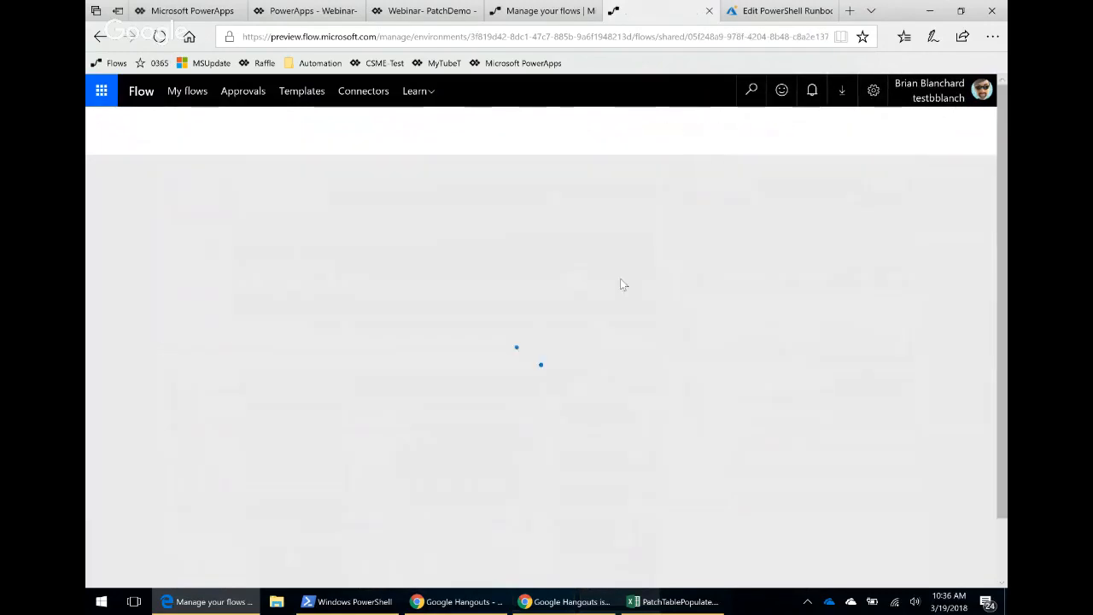
scroll(635, 343, "down", 2)
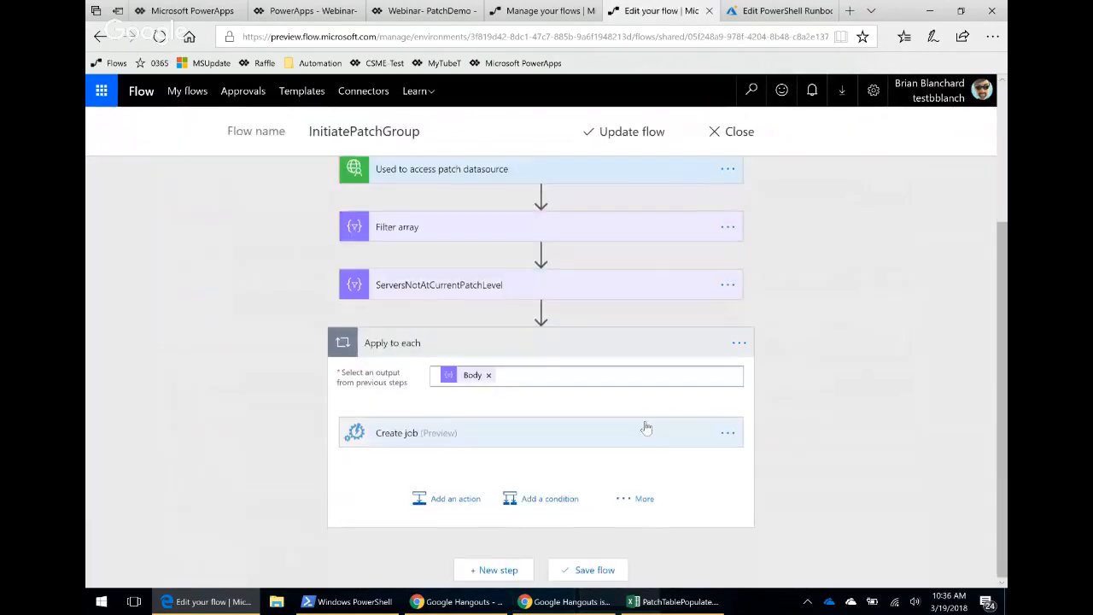
left_click(470, 437)
scroll(853, 436, "down", 1)
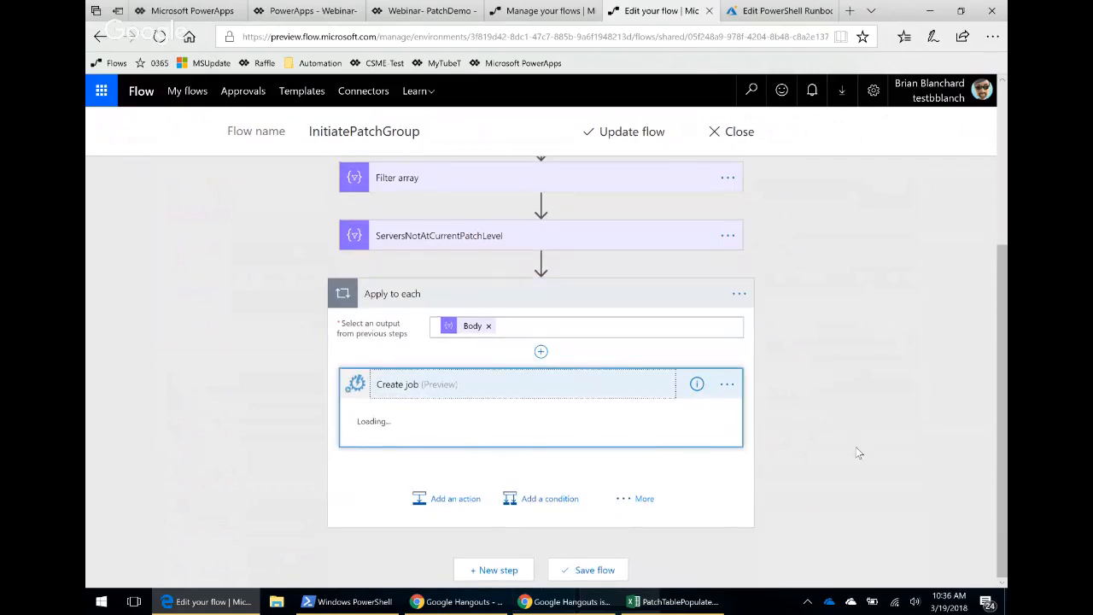
left_click_drag(482, 425, 367, 419)
left_click(362, 420)
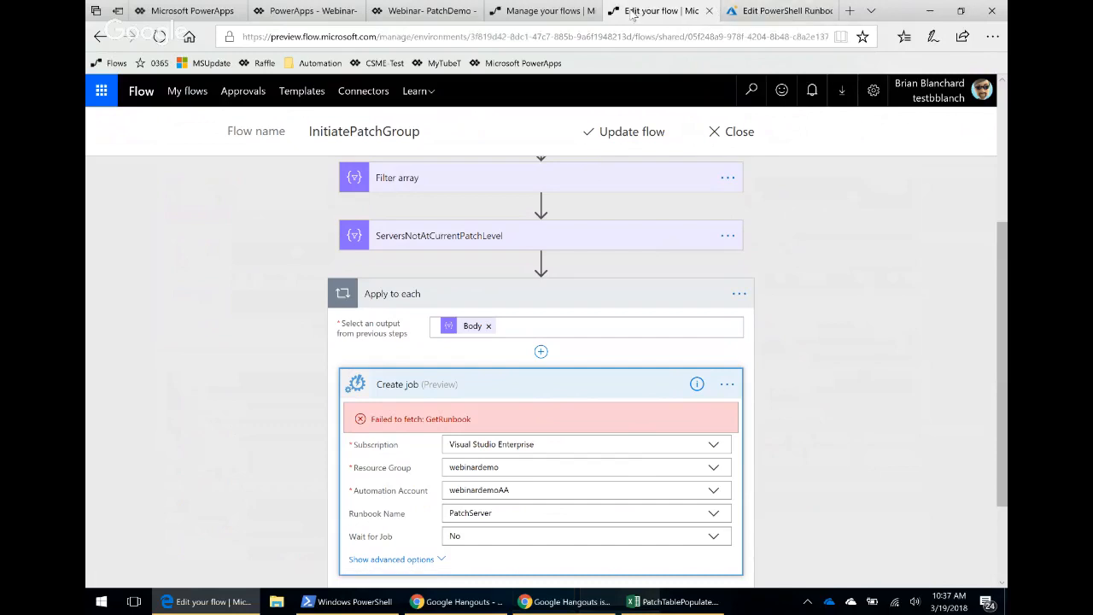
Glance at the PowerApps app tab, then dismiss the flow run confirmation on the team flows list.
left_click(410, 12)
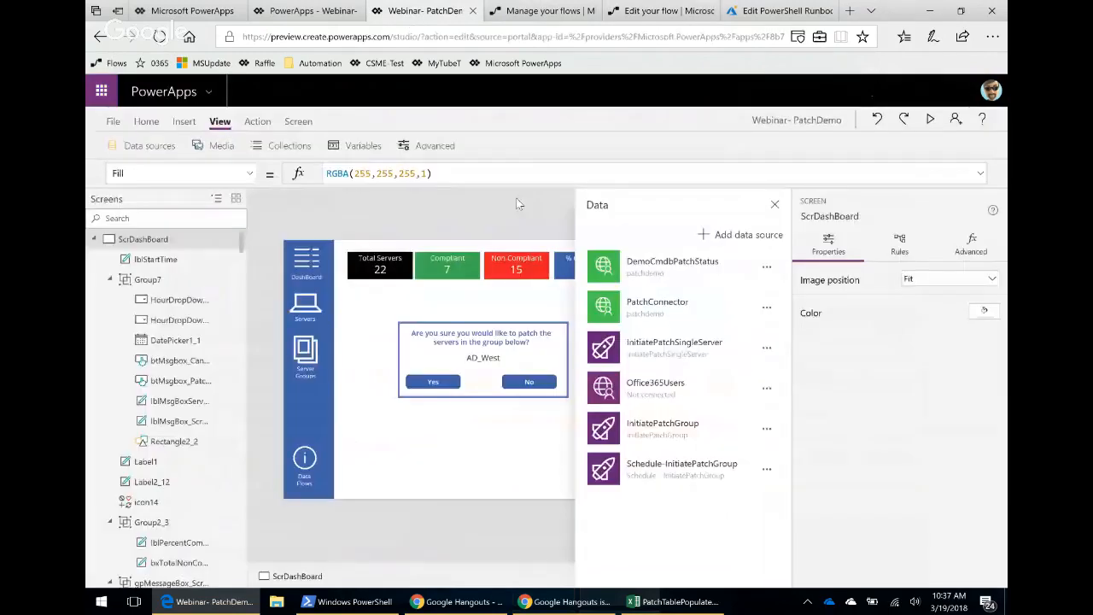
mouse_move(334, 25)
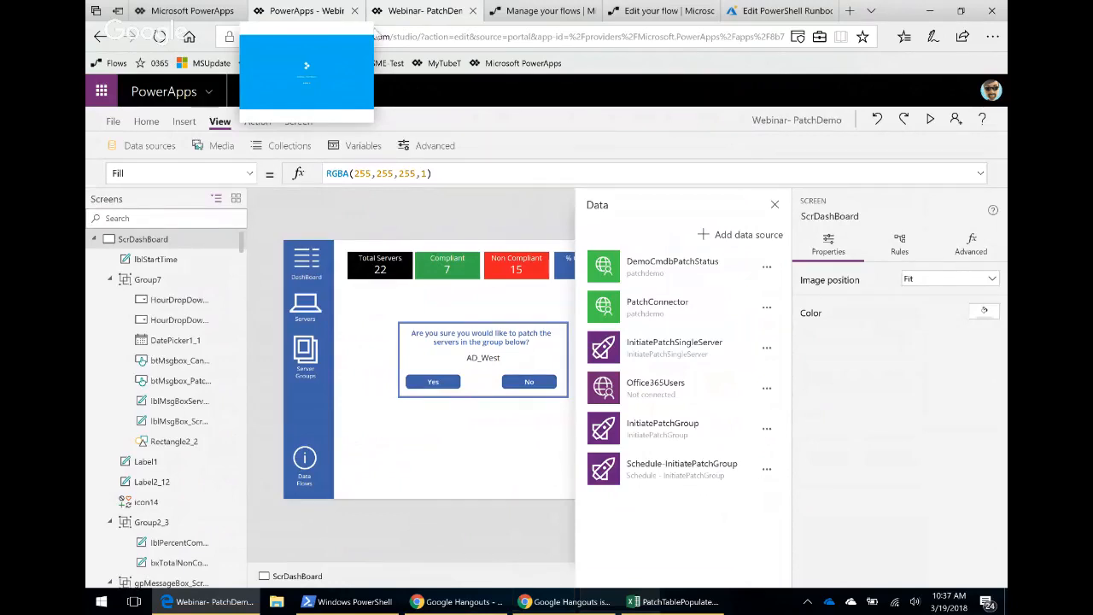
left_click(543, 14)
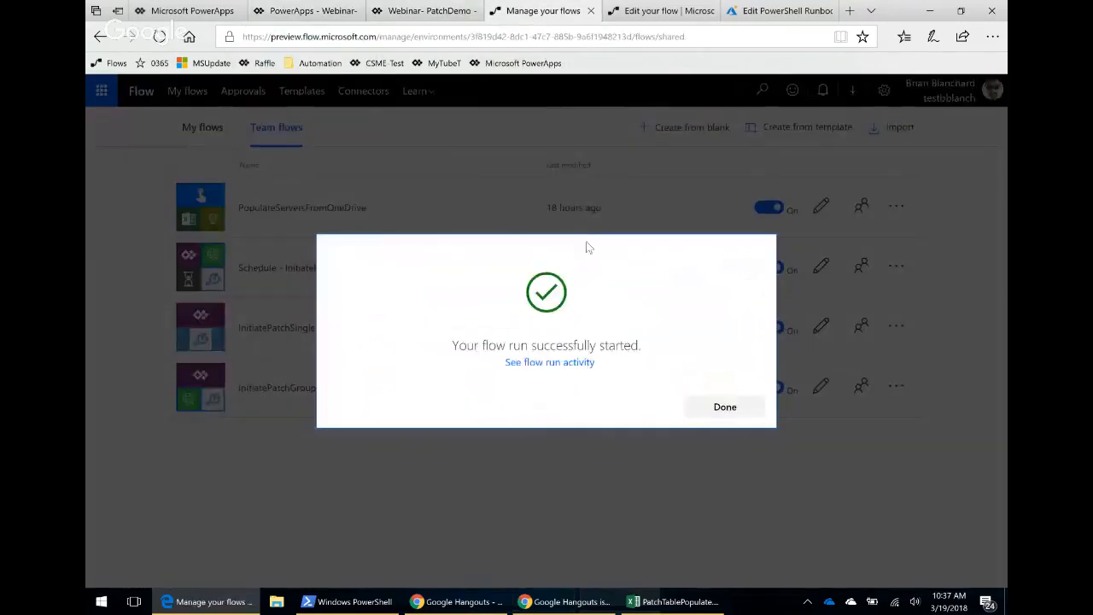
left_click(726, 407)
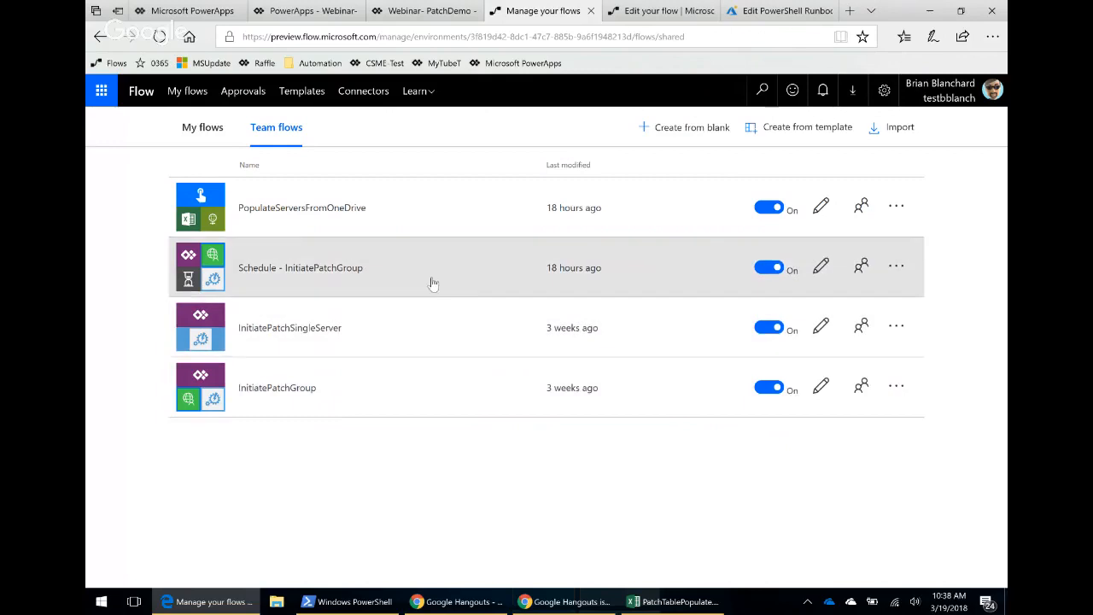
Open the Schedule - InitiatePatchGroup flow's most recent successful run and review its executed steps.
left_click(434, 284)
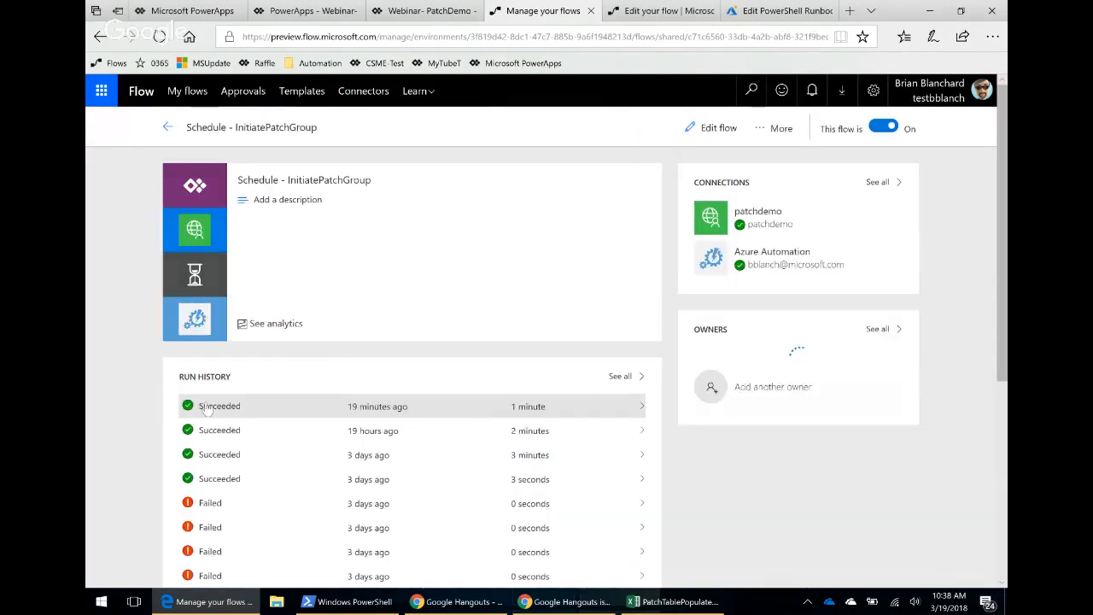
left_click(206, 406)
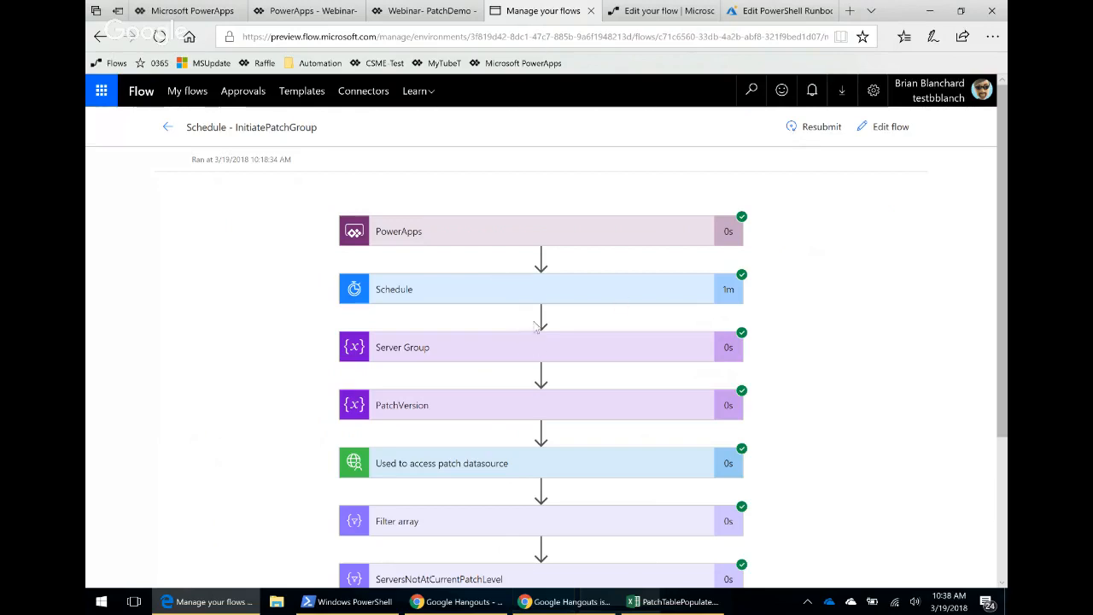
scroll(525, 342, "down", 3)
scroll(529, 360, "up", 3)
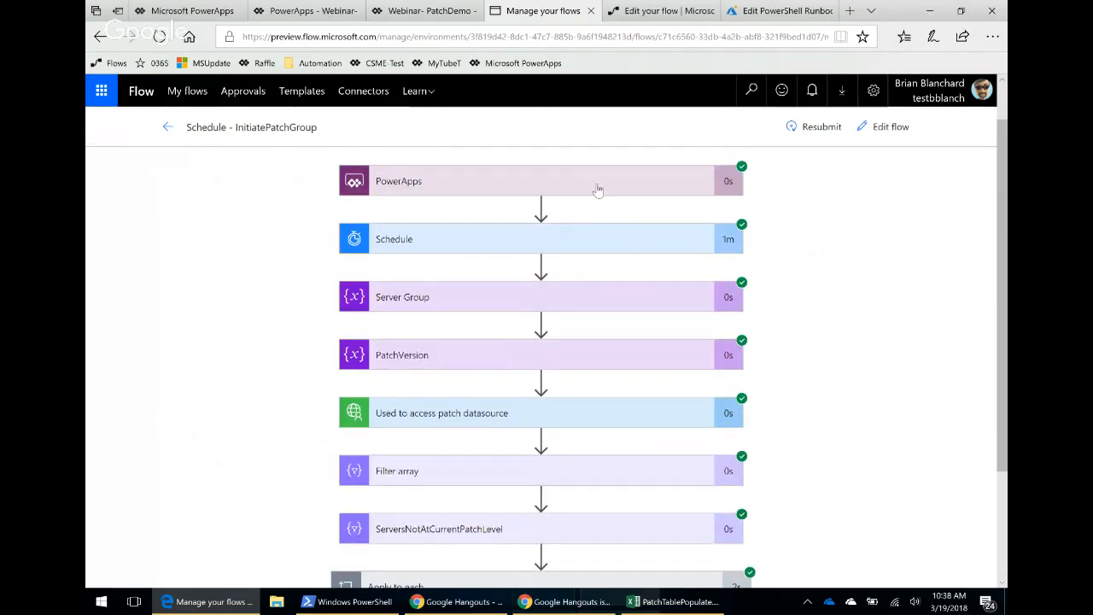
scroll(555, 220, "up", 1)
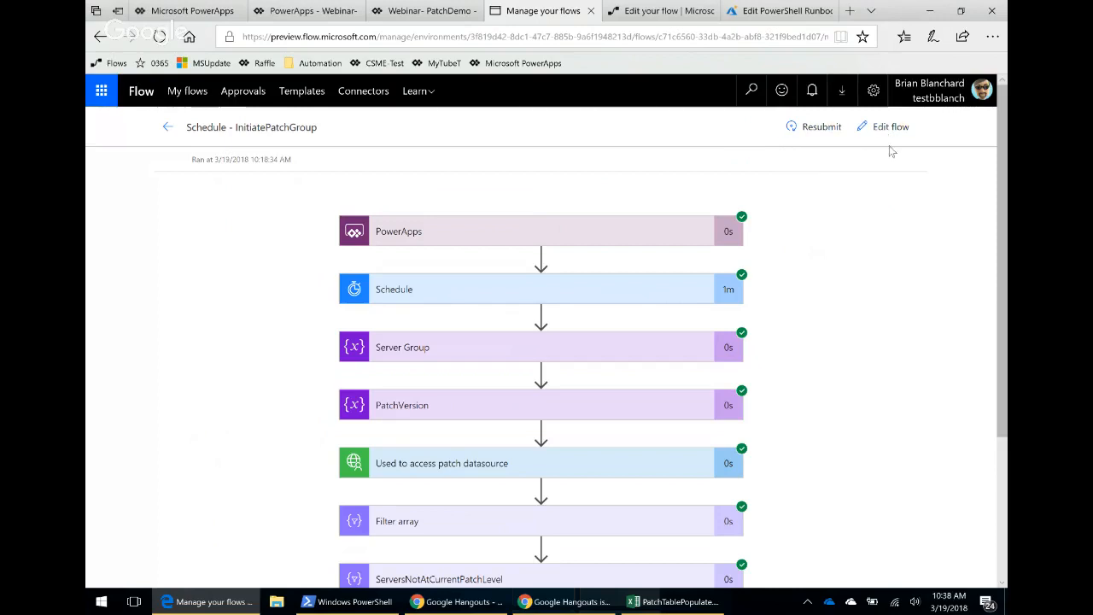
left_click(168, 128)
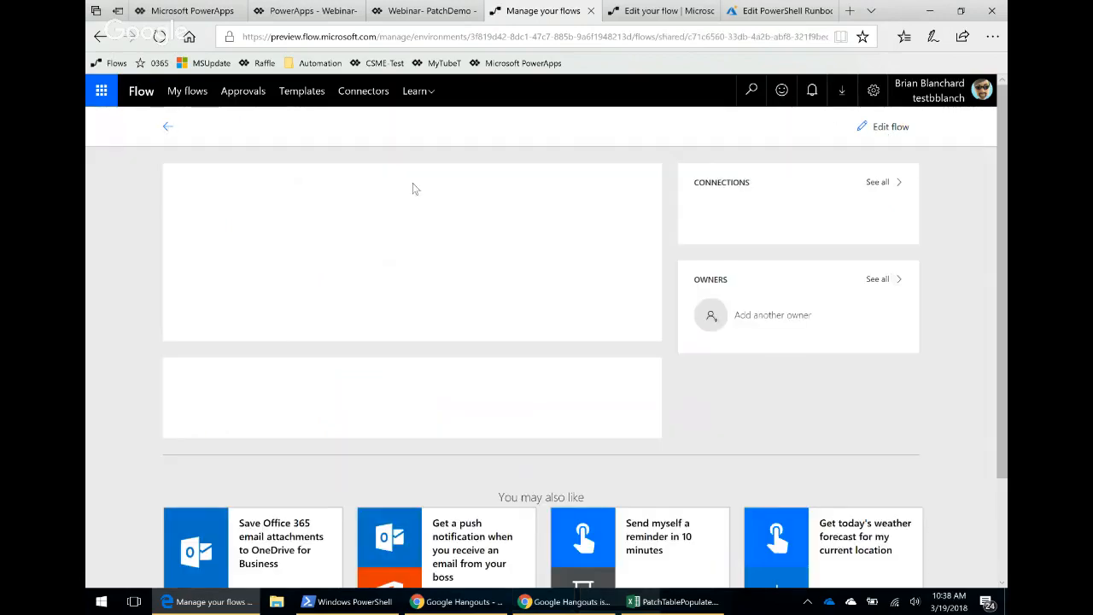
Open the PopulateServersFromOneDrive team flow in the editor and examine its HTTP action's method, URI and body.
left_click(186, 91)
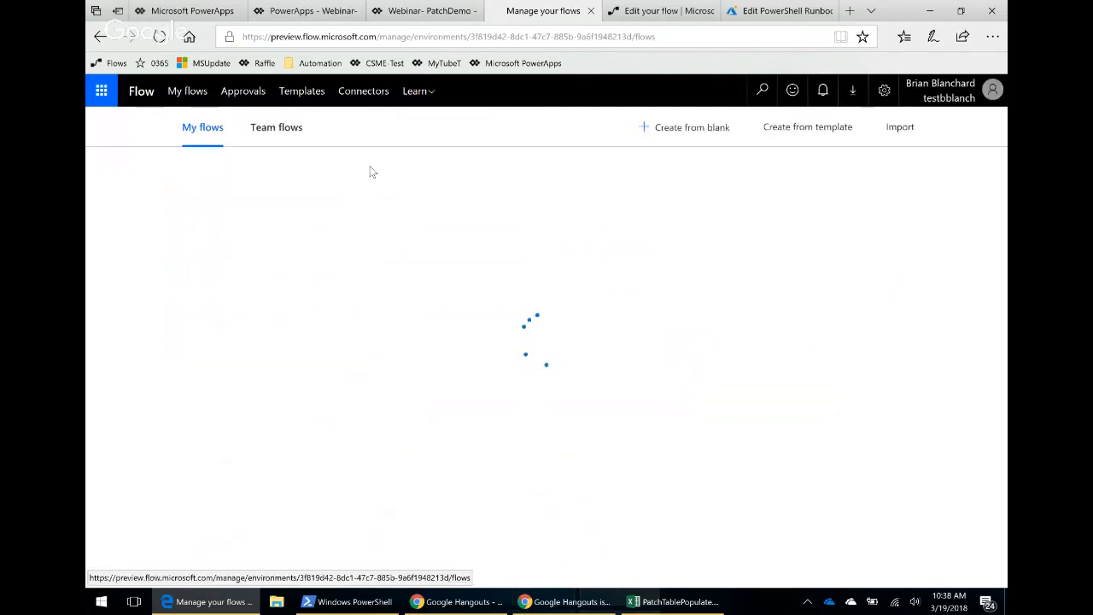
left_click(287, 130)
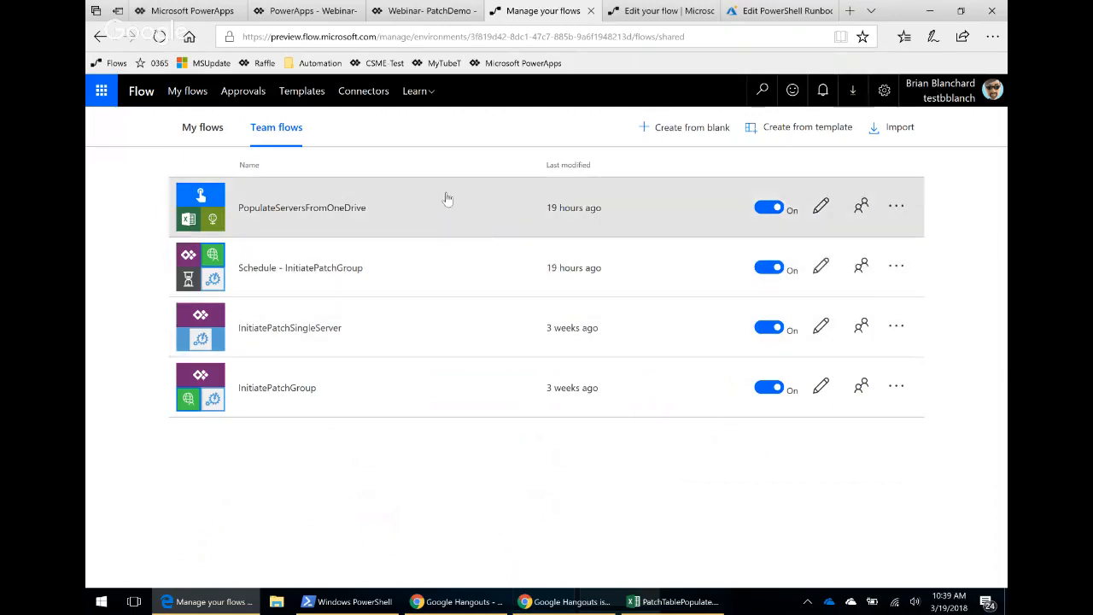
left_click(820, 207)
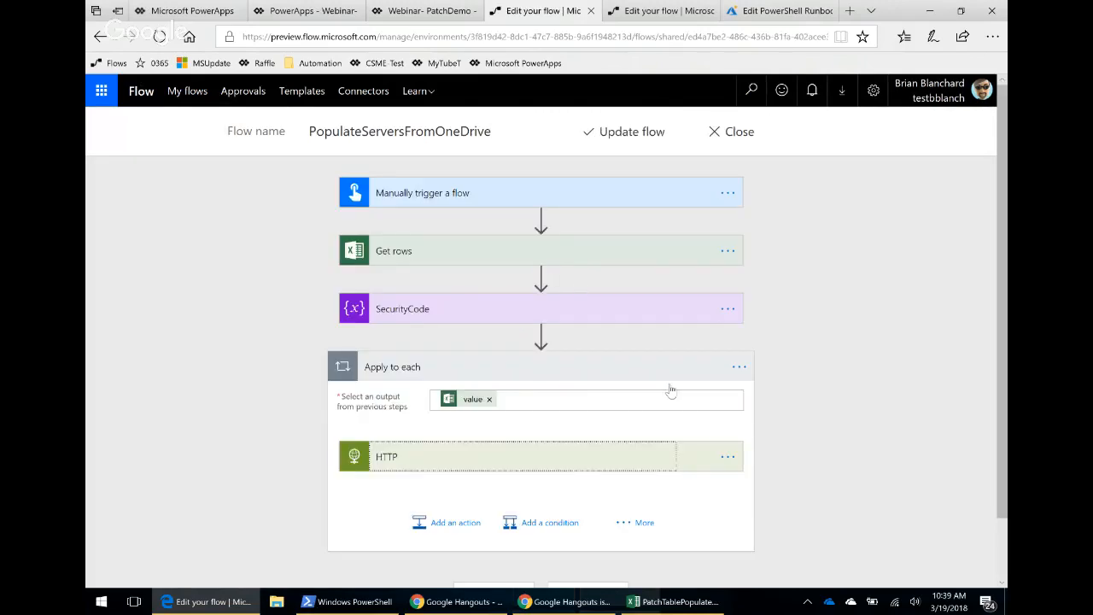
scroll(666, 390, "down", 1)
left_click(534, 389)
scroll(822, 386, "down", 3)
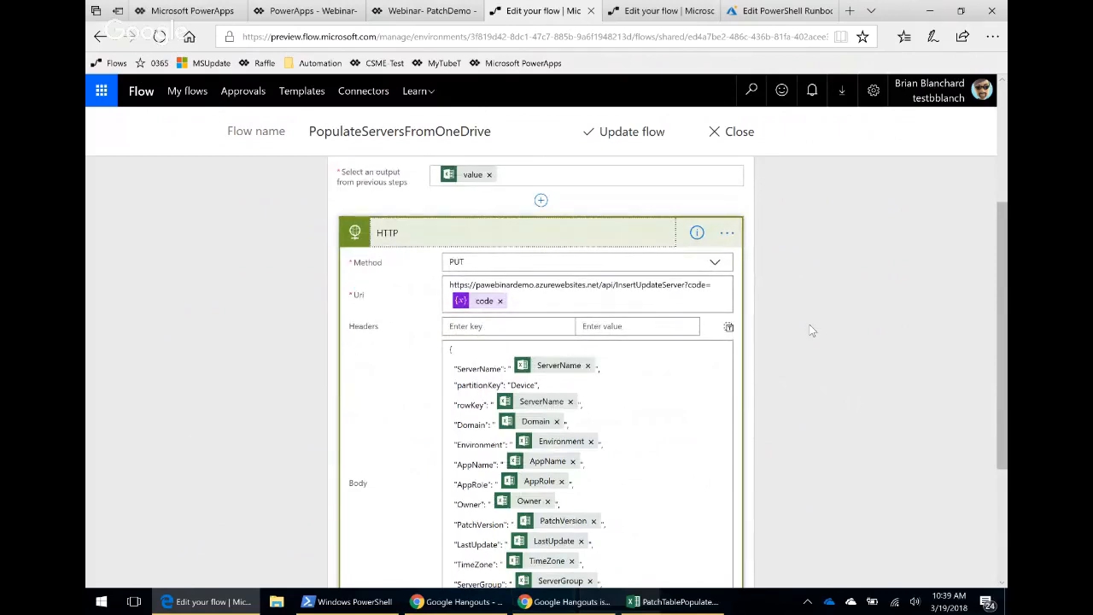
scroll(811, 331, "down", 1)
scroll(813, 335, "up", 1)
scroll(898, 308, "down", 1)
scroll(896, 308, "down", 2)
scroll(896, 308, "up", 2)
Close the demorunbook editor and browse the runbook gallery from the webinardemoAA runbooks list.
left_click(786, 11)
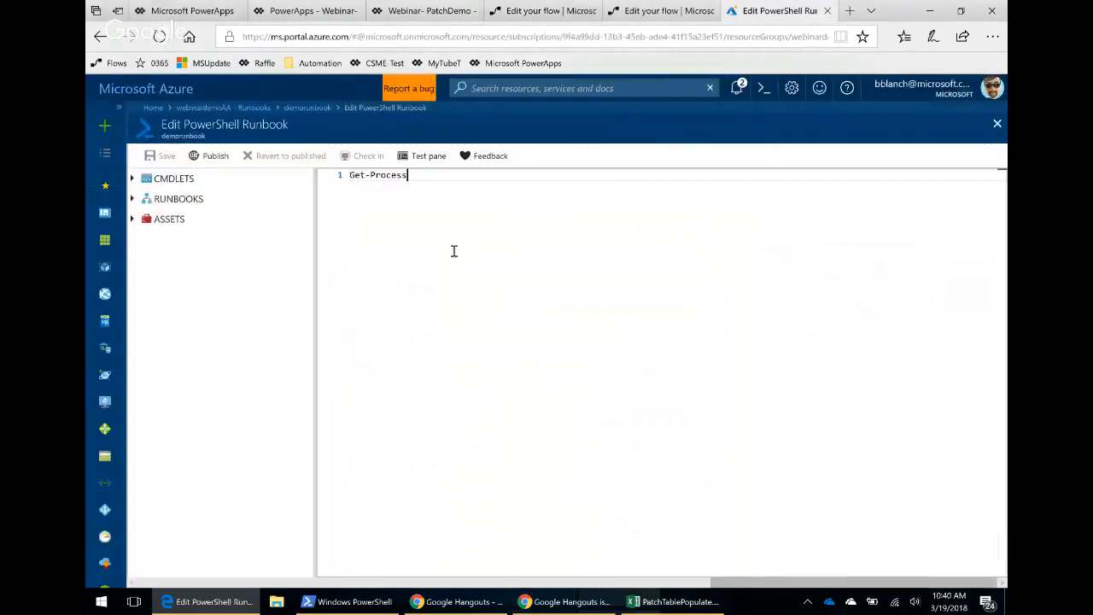
left_click(996, 124)
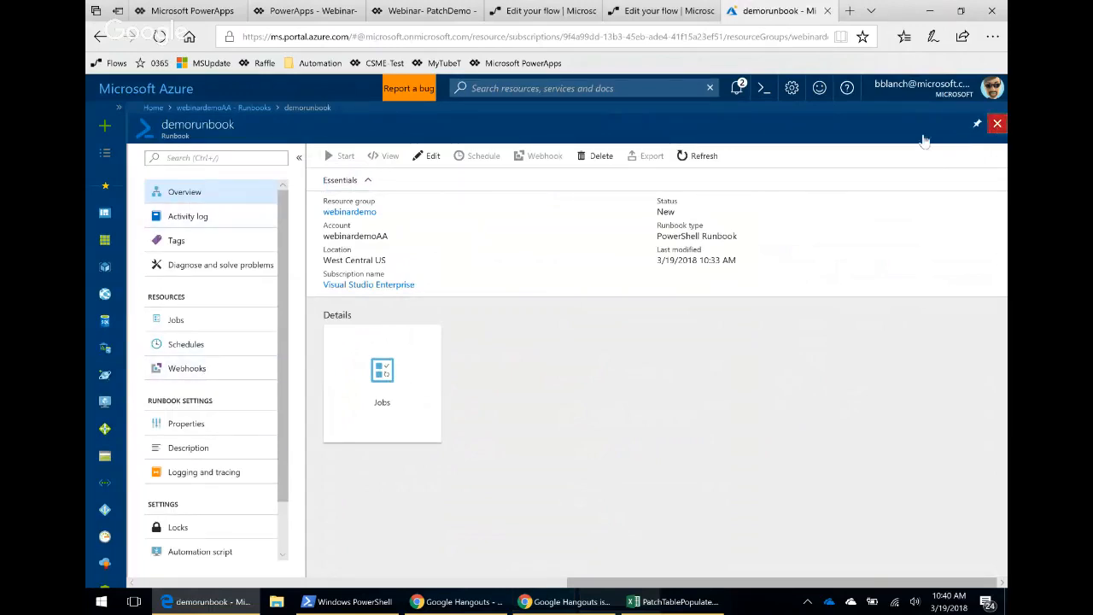
left_click(997, 123)
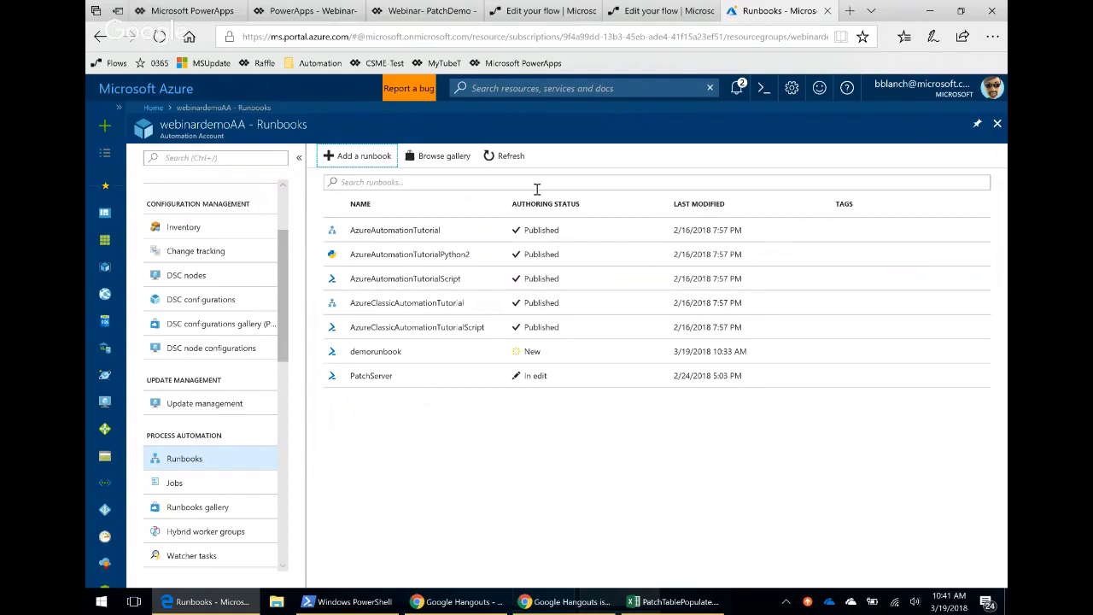
left_click(433, 160)
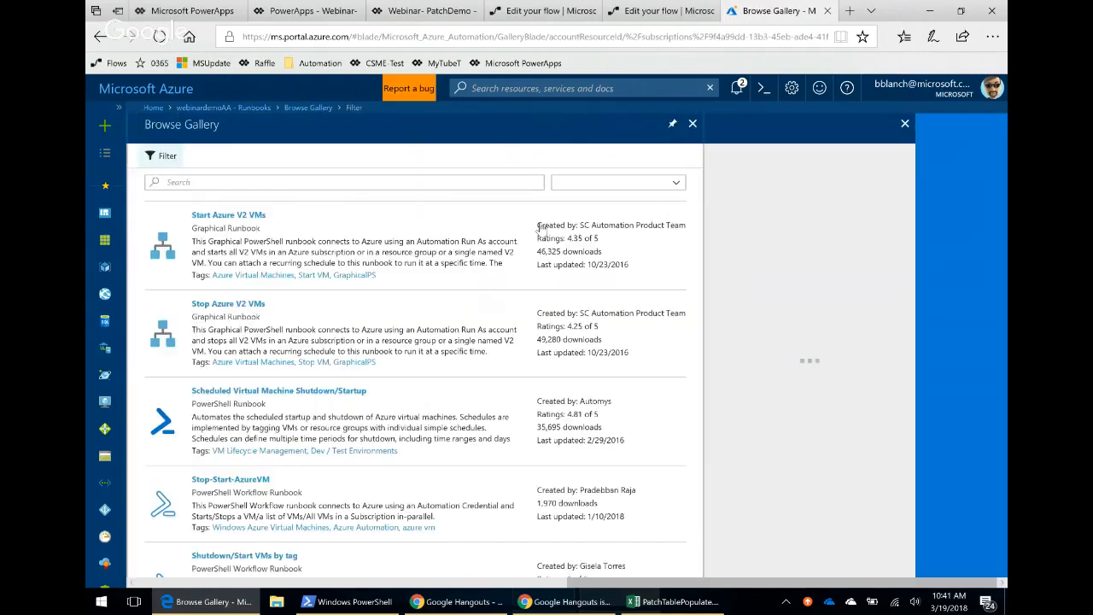
scroll(453, 392, "down", 3)
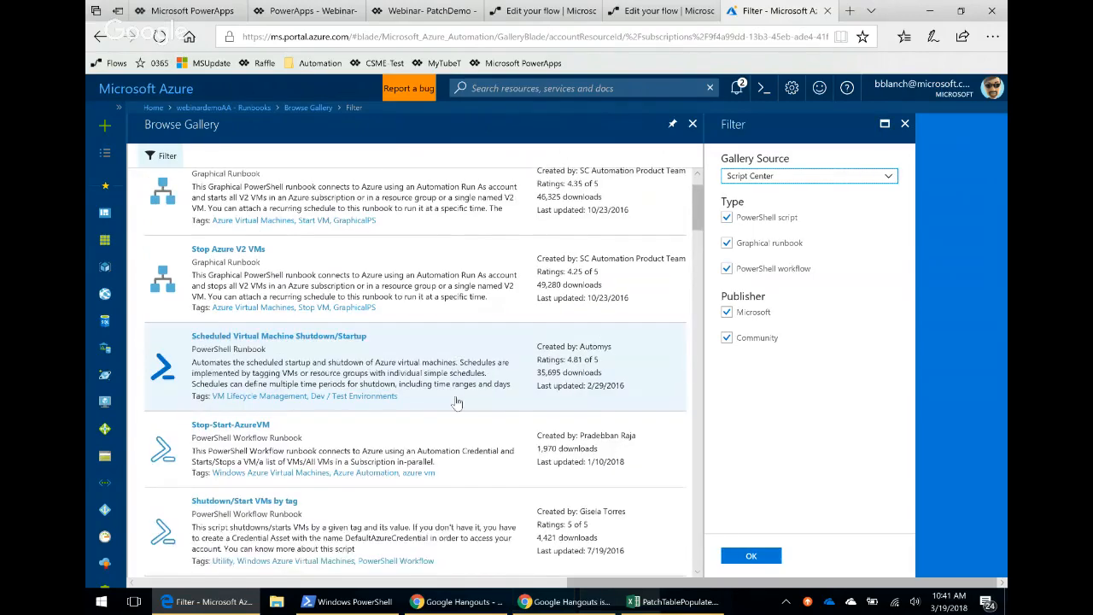
scroll(453, 393, "down", 3)
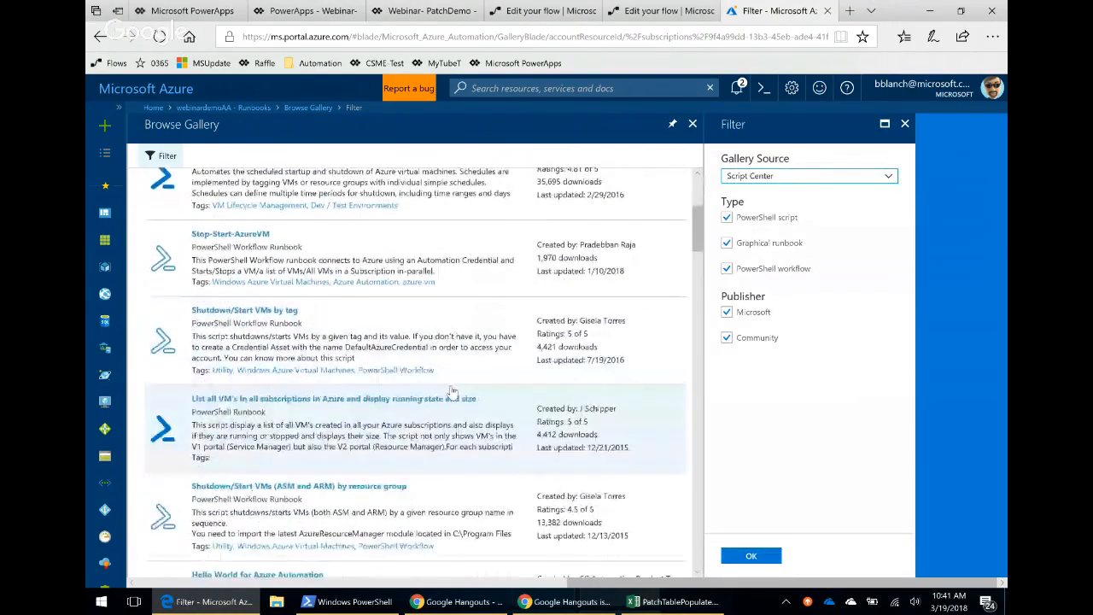
scroll(451, 390, "down", 2)
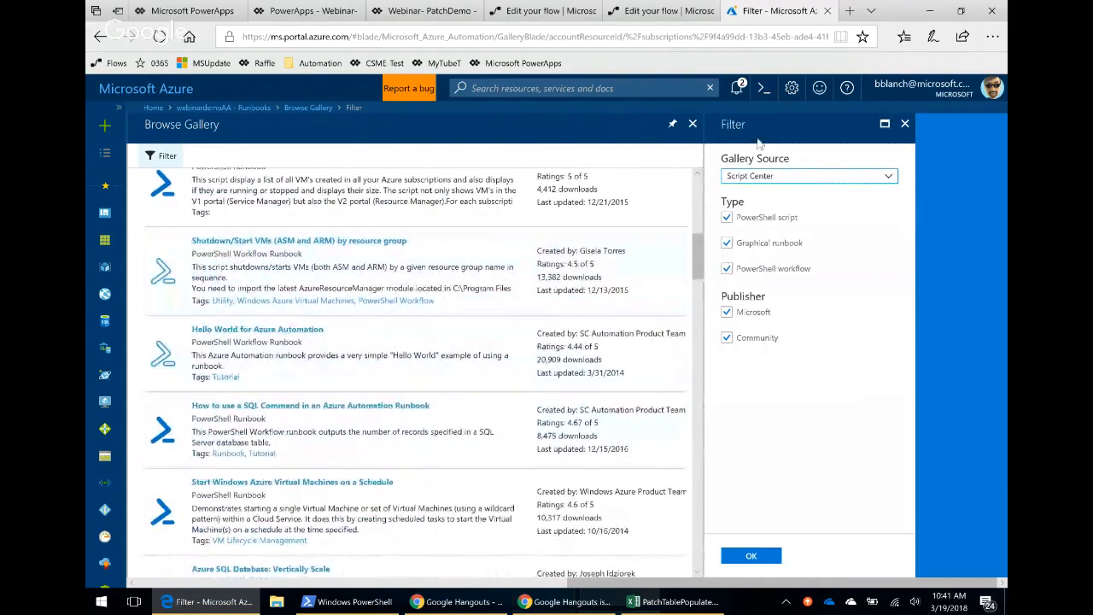
left_click(905, 125)
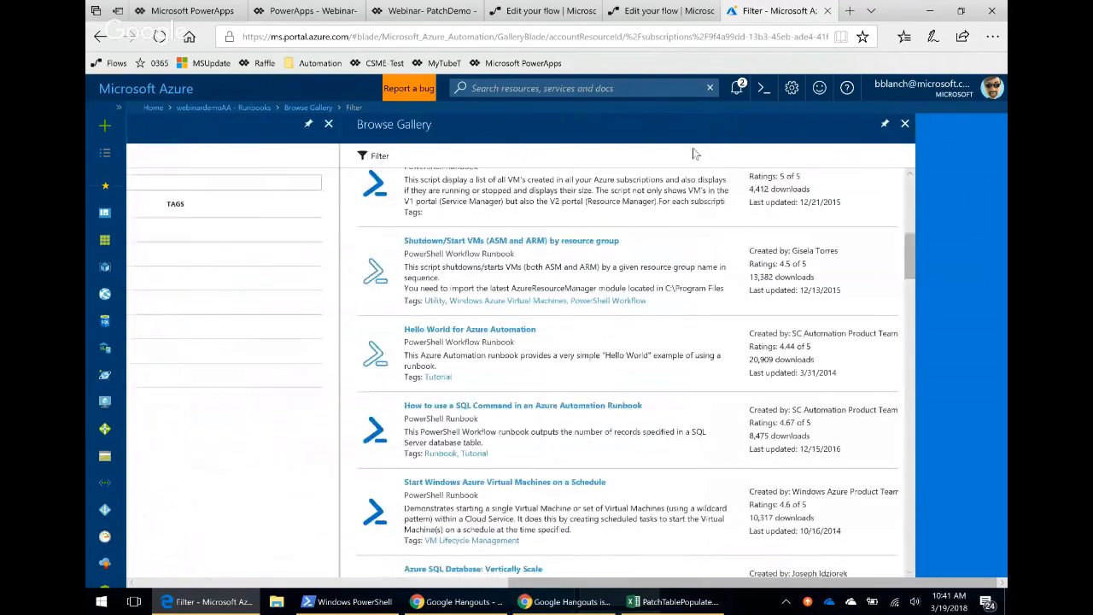
left_click(692, 124)
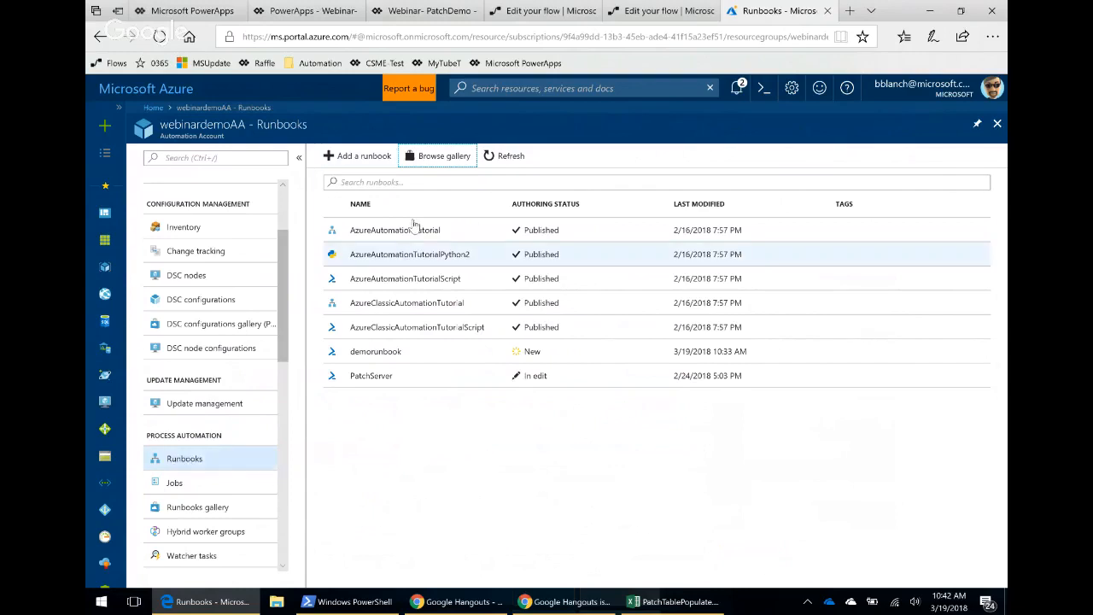
Open the runbook gallery and scroll through the Script Center runbook listings to review what is available.
left_click(444, 164)
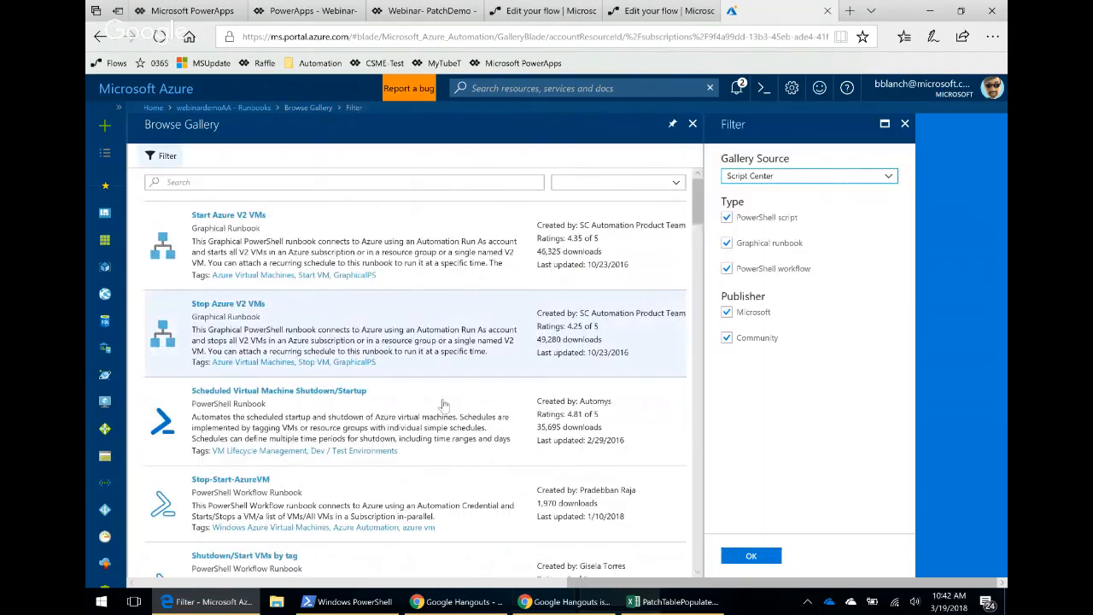
scroll(441, 378, "down", 2)
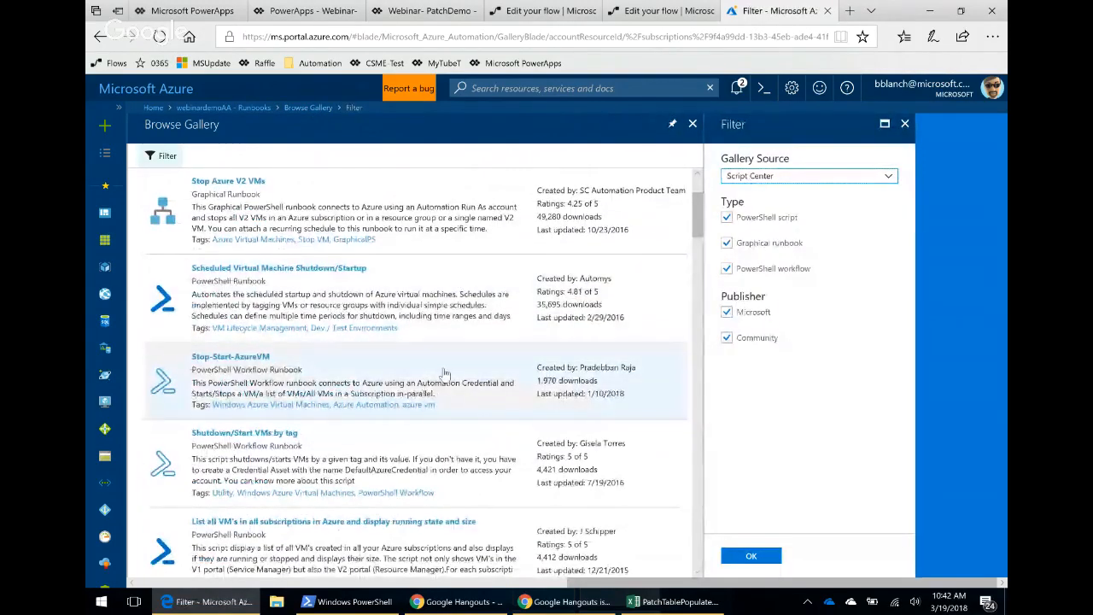
scroll(437, 376, "down", 1)
scroll(433, 372, "up", 1)
scroll(431, 341, "down", 3)
scroll(432, 393, "down", 3)
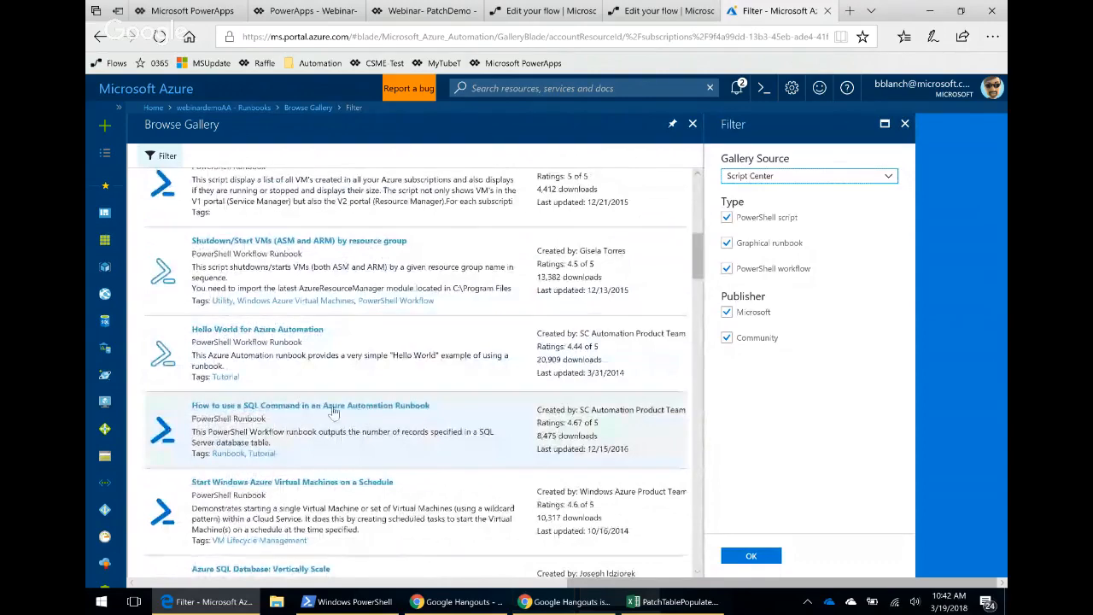
scroll(386, 415, "down", 4)
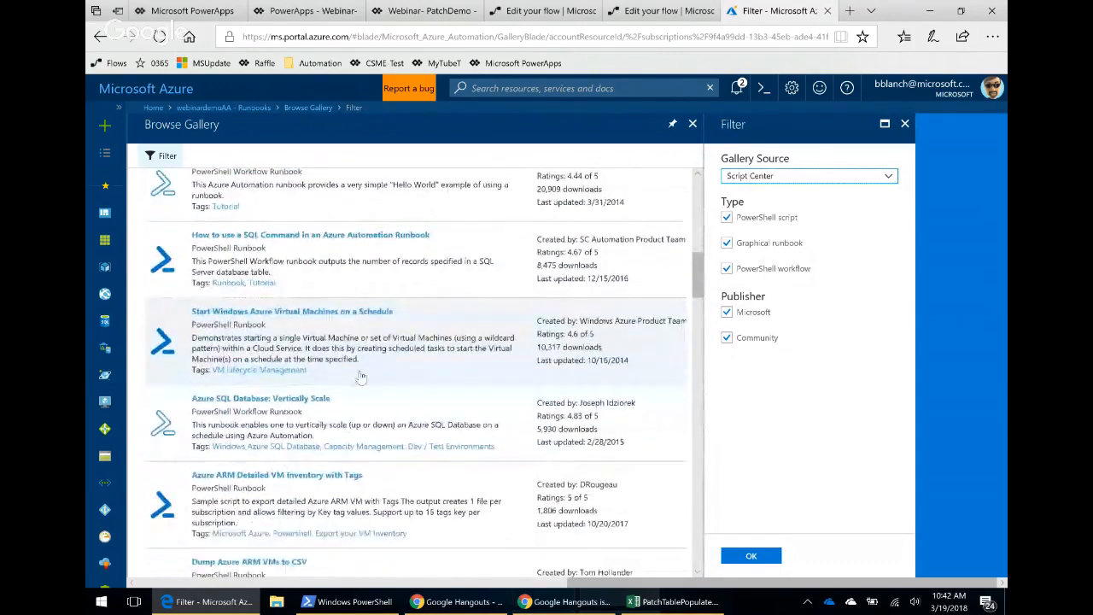
scroll(357, 373, "down", 2)
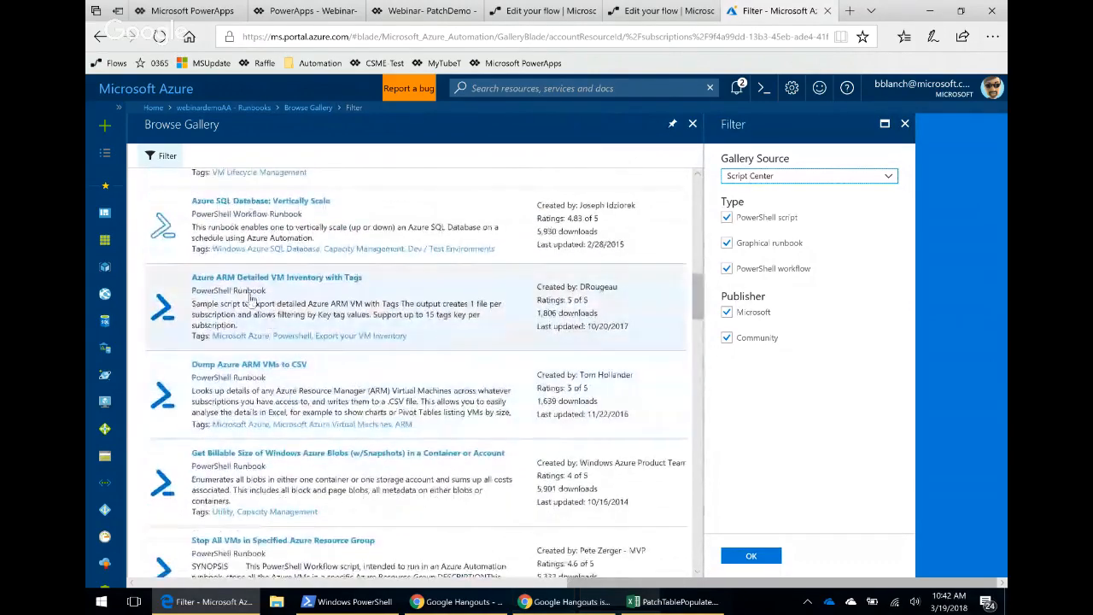
scroll(408, 400, "up", 4)
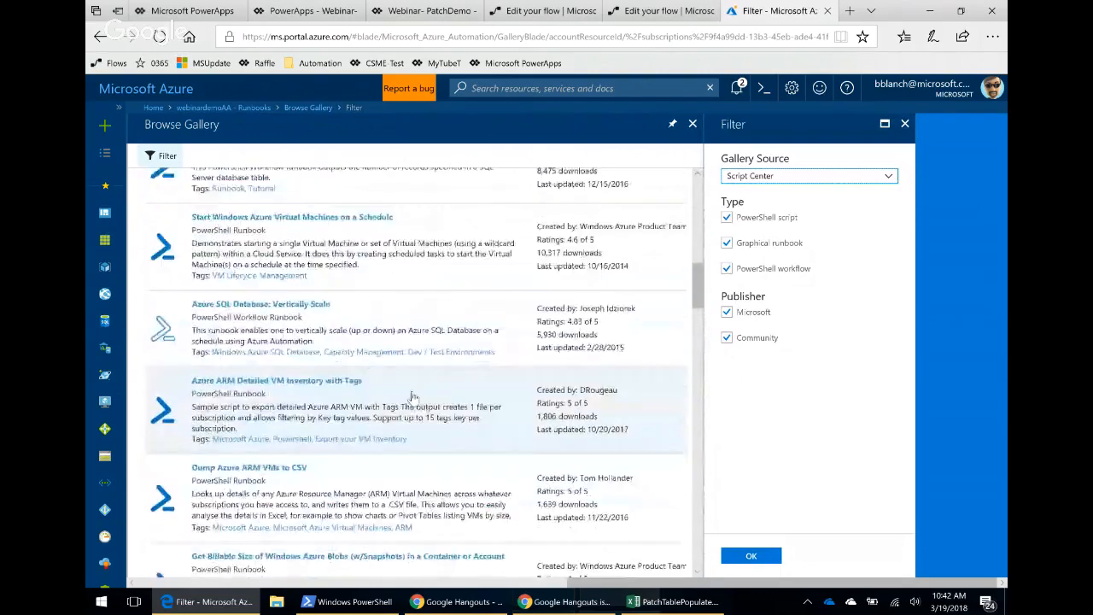
scroll(408, 400, "up", 5)
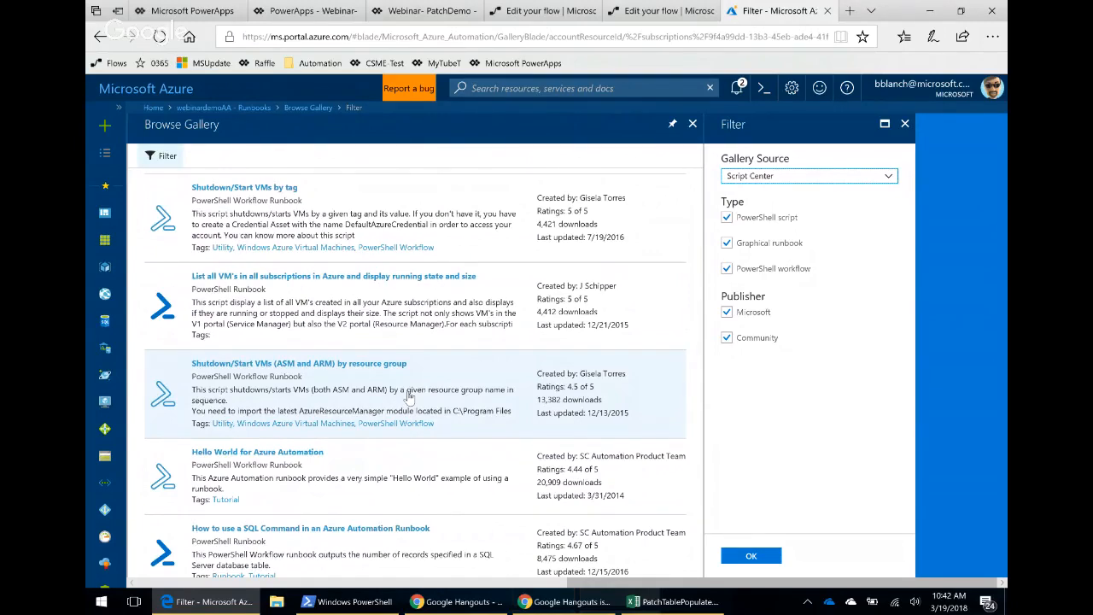
scroll(461, 371, "down", 2)
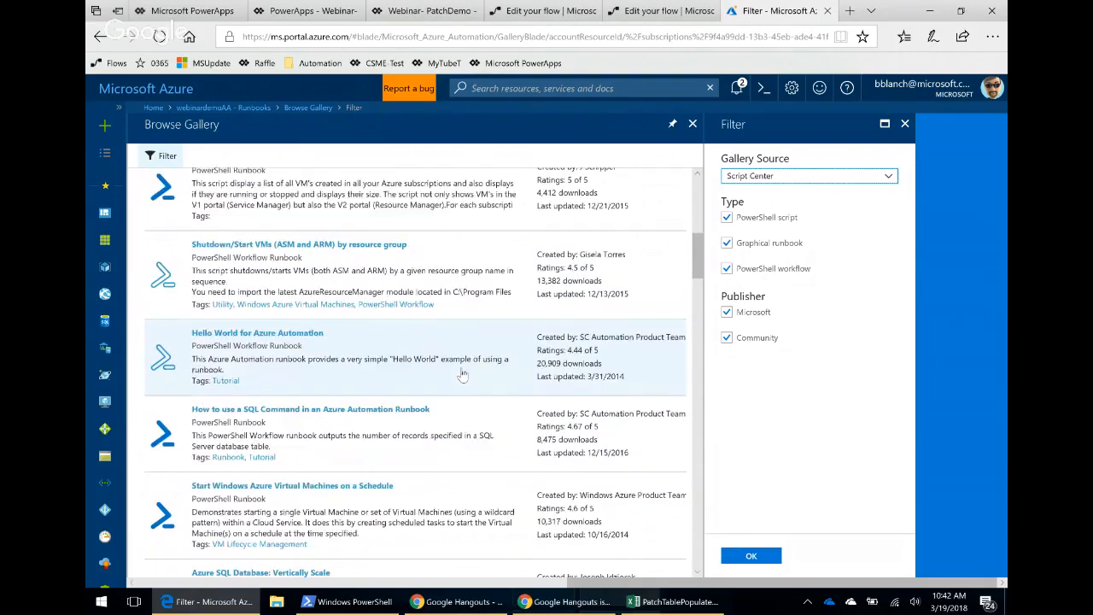
scroll(461, 373, "down", 5)
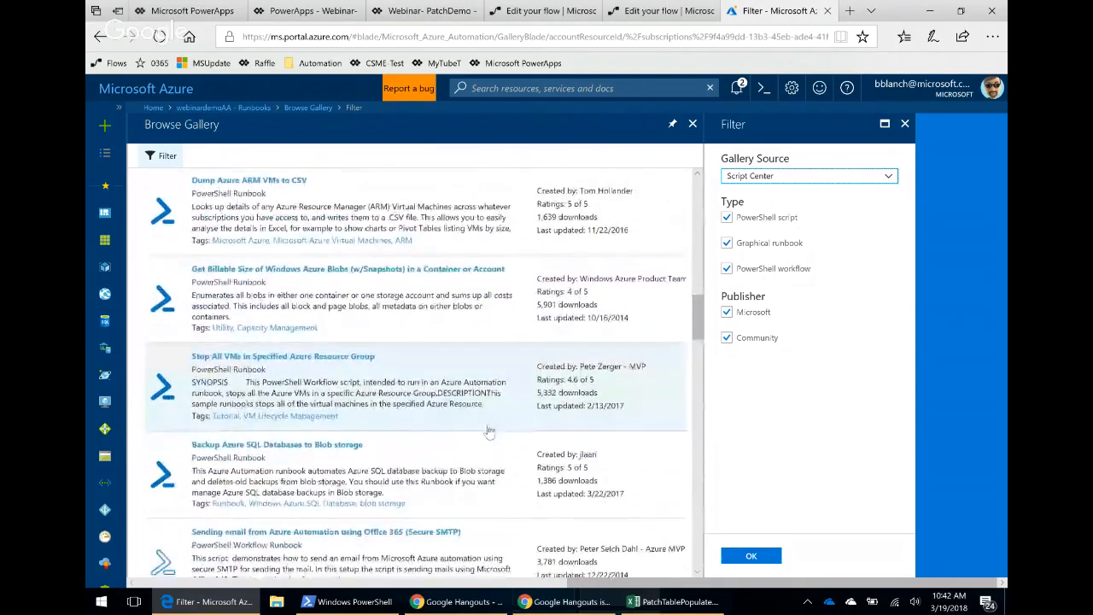
scroll(489, 431, "down", 2)
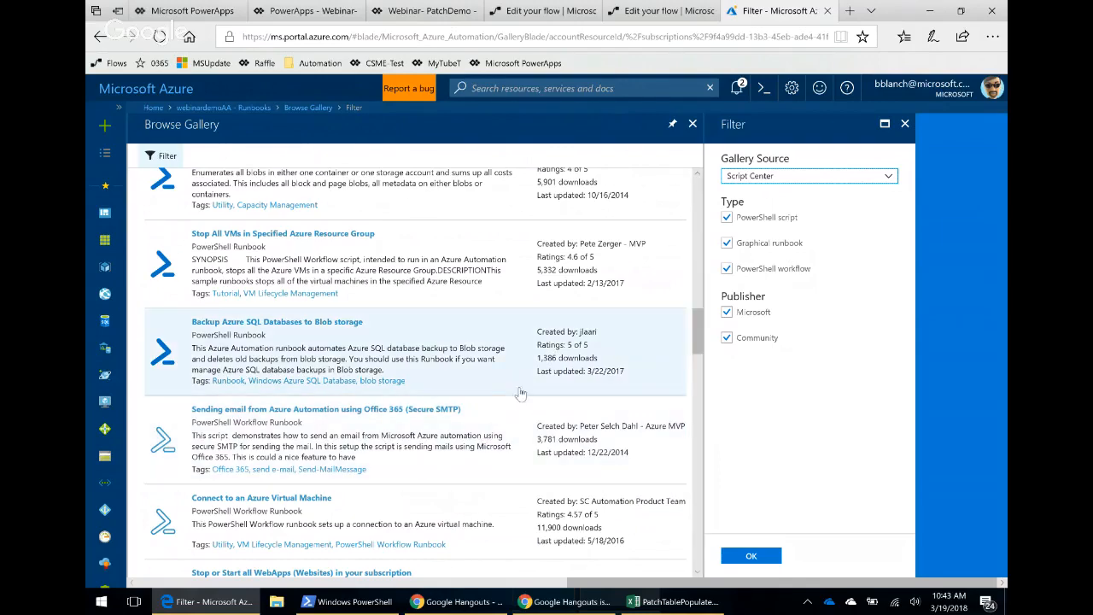
scroll(483, 432, "down", 2)
scroll(485, 417, "down", 5)
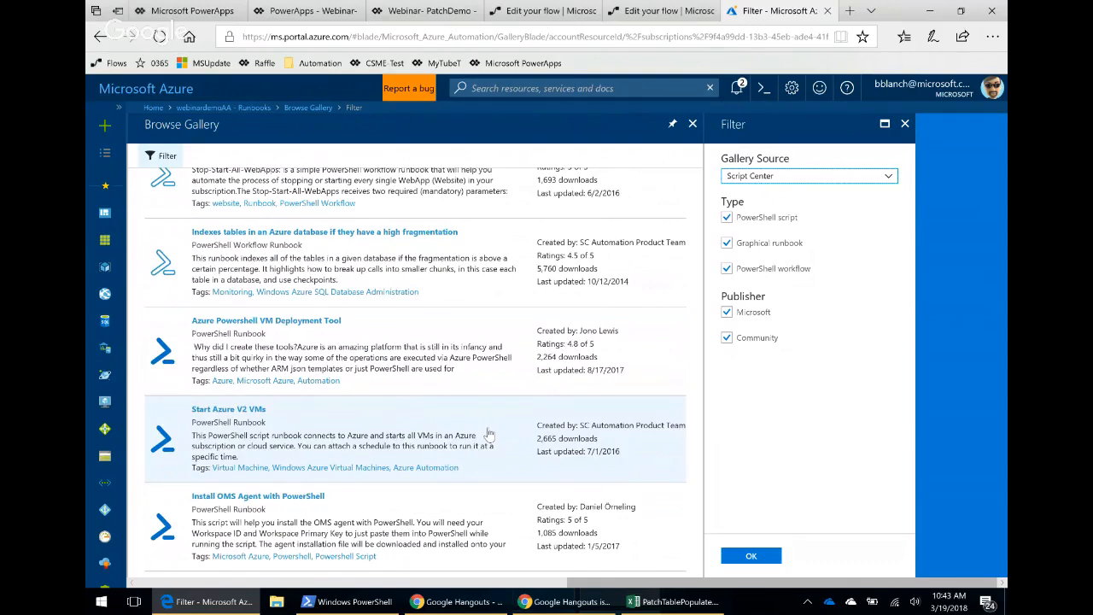
scroll(489, 434, "down", 3)
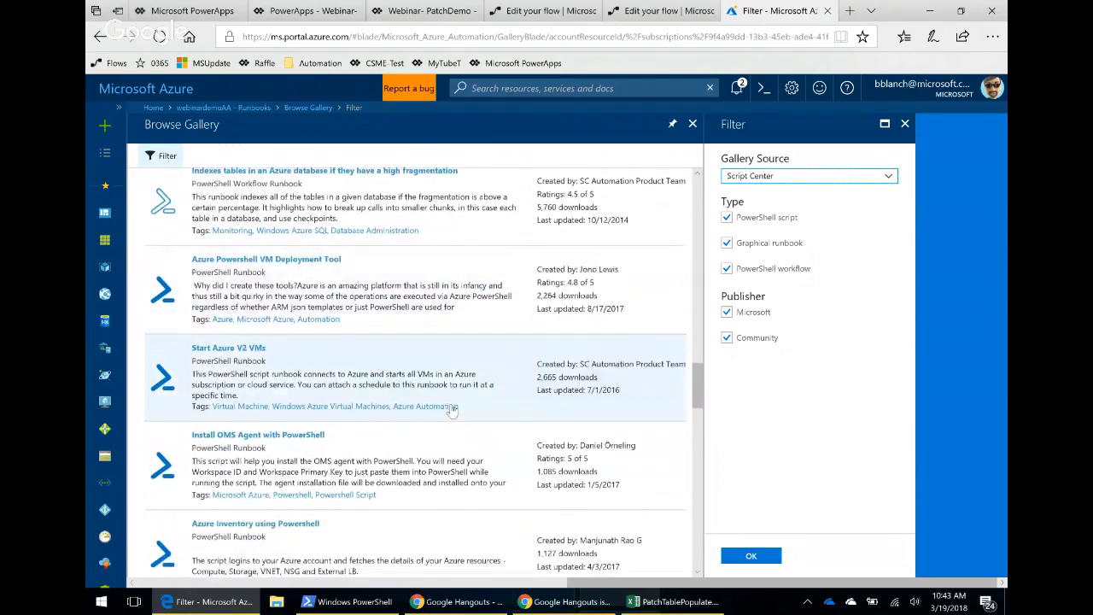
scroll(450, 416, "down", 7)
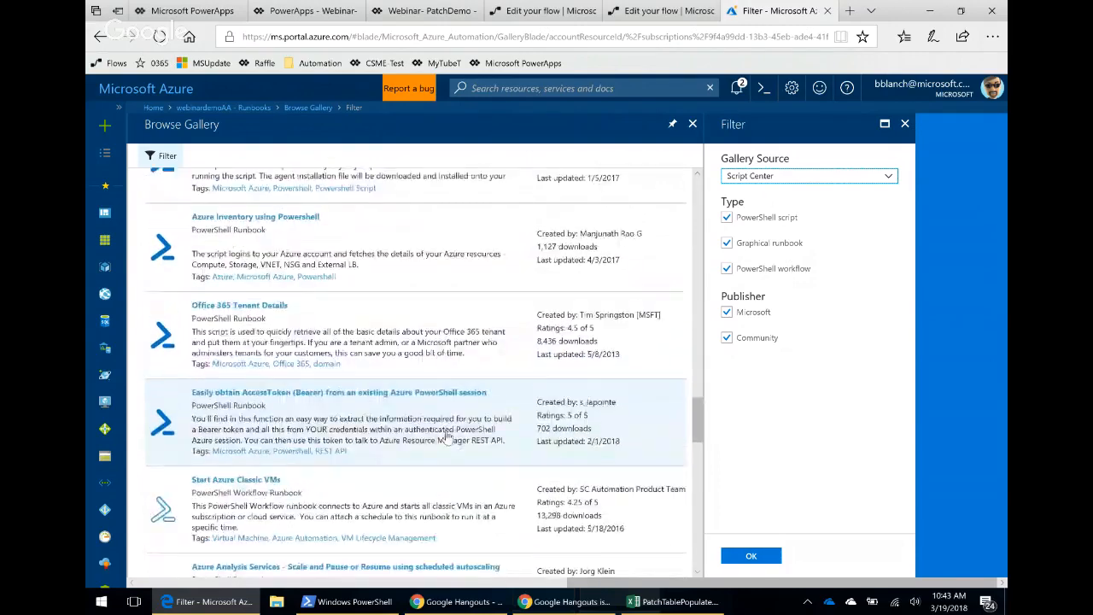
scroll(448, 435, "down", 3)
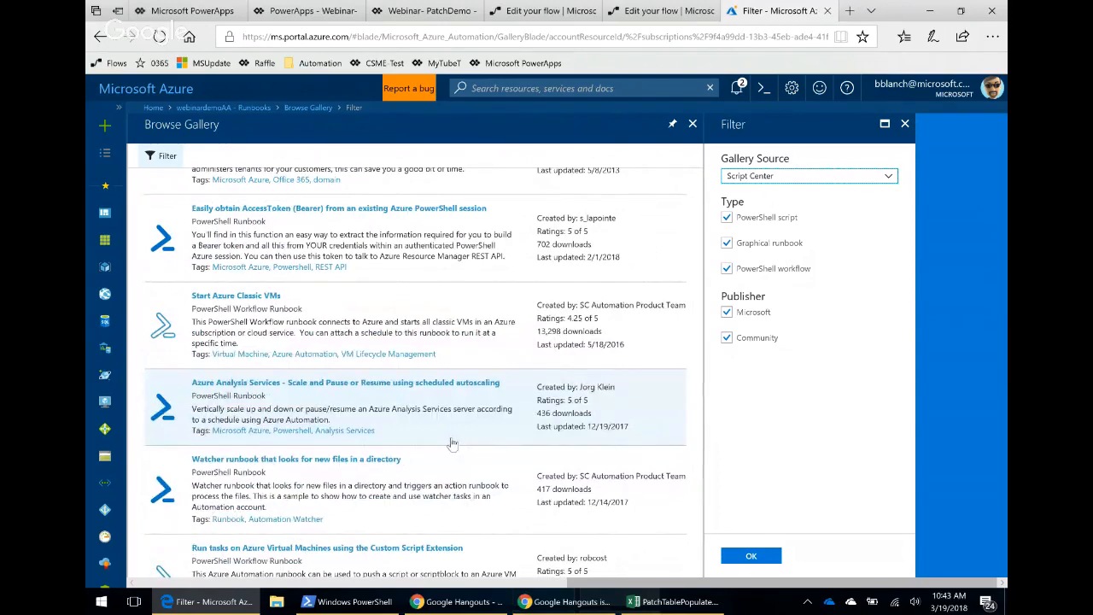
scroll(453, 440, "down", 2)
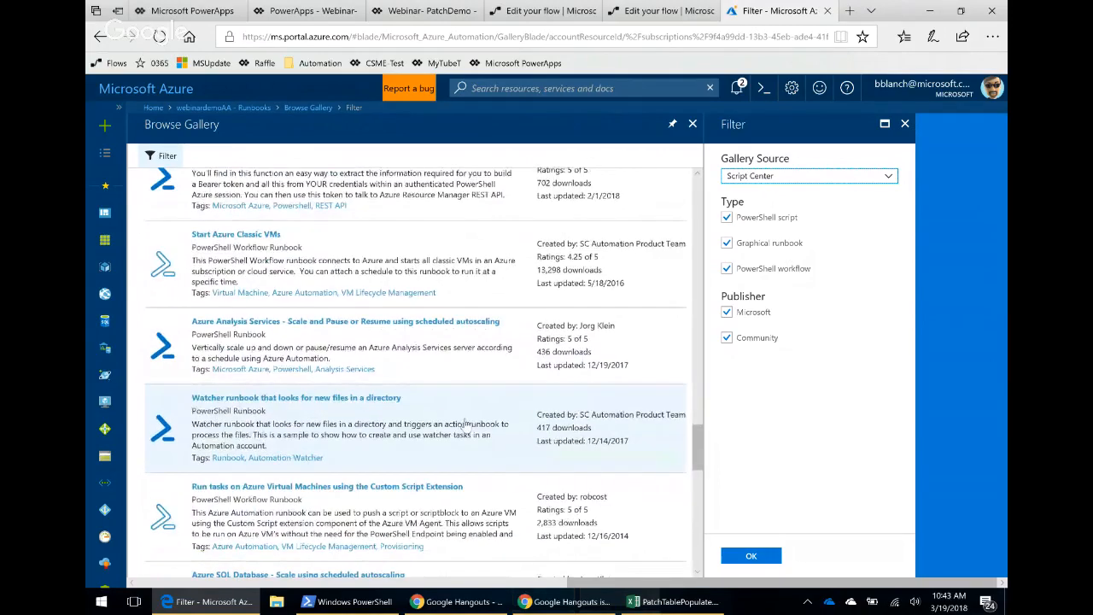
scroll(468, 424, "down", 2)
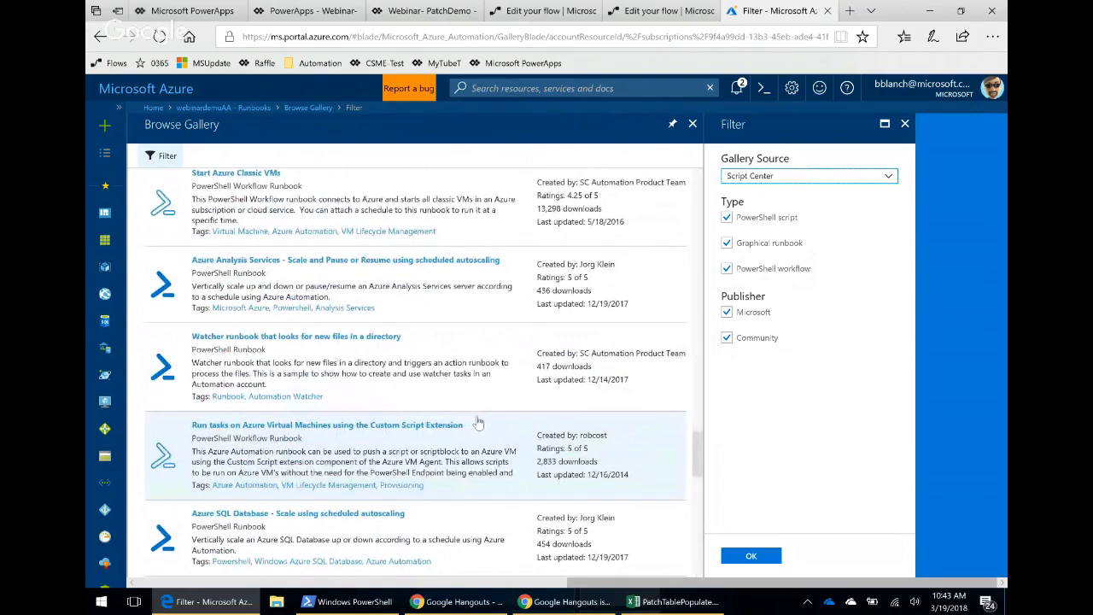
scroll(477, 402, "down", 1)
scroll(476, 402, "down", 5)
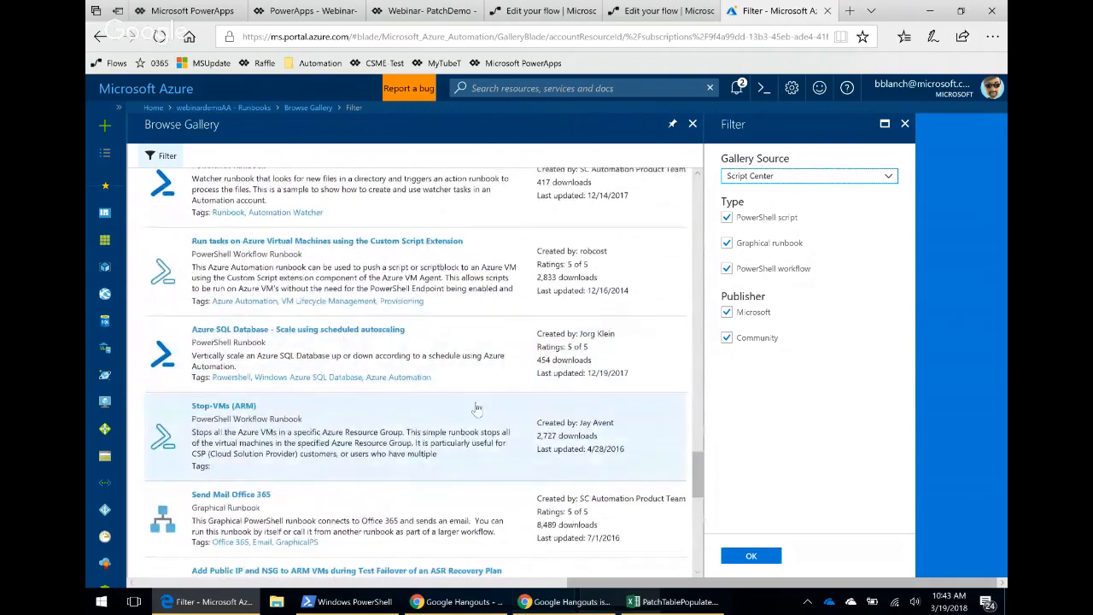
scroll(473, 415, "down", 2)
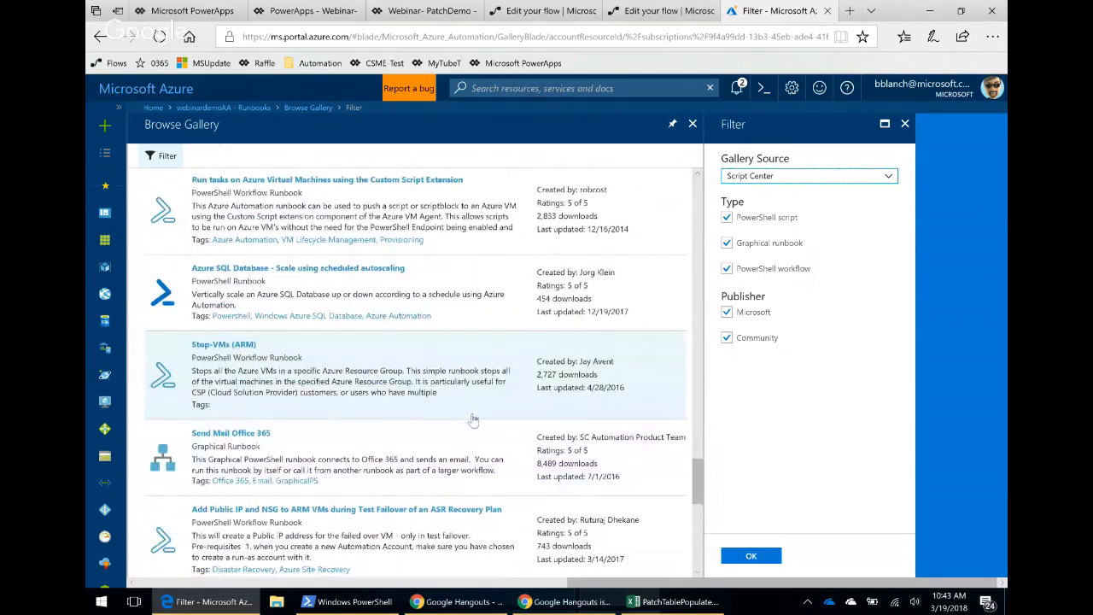
scroll(472, 416, "down", 2)
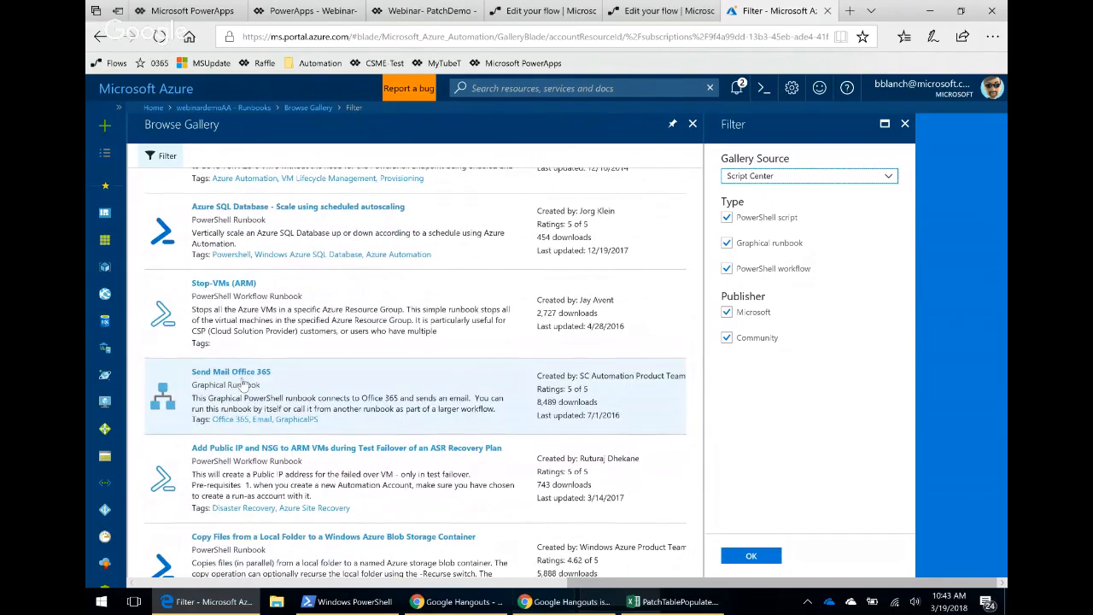
scroll(239, 387, "down", 1)
scroll(237, 388, "down", 2)
scroll(311, 467, "down", 2)
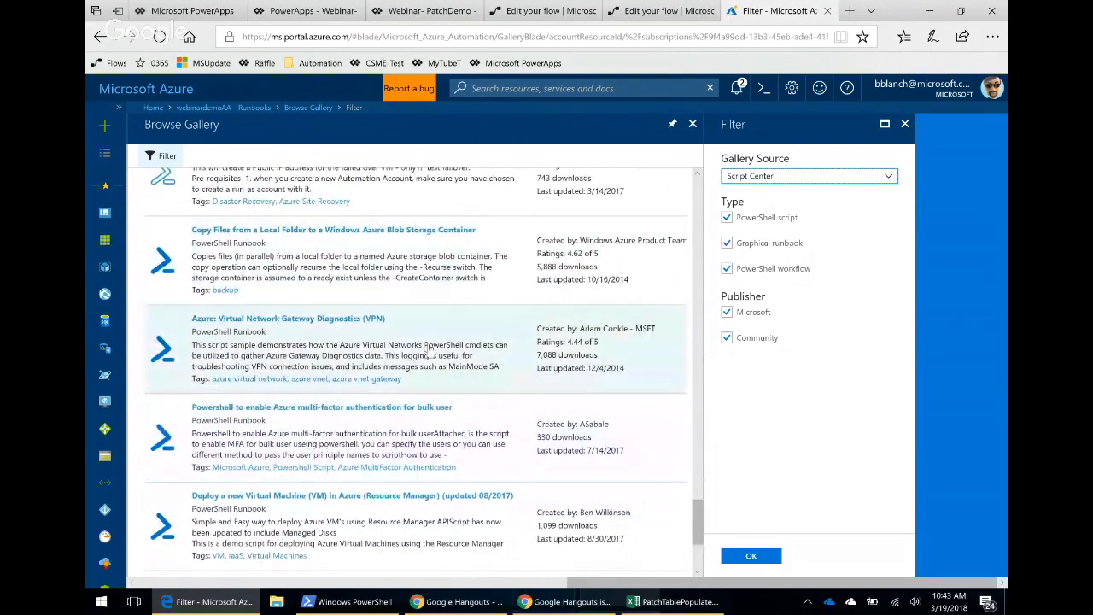
scroll(367, 395, "down", 3)
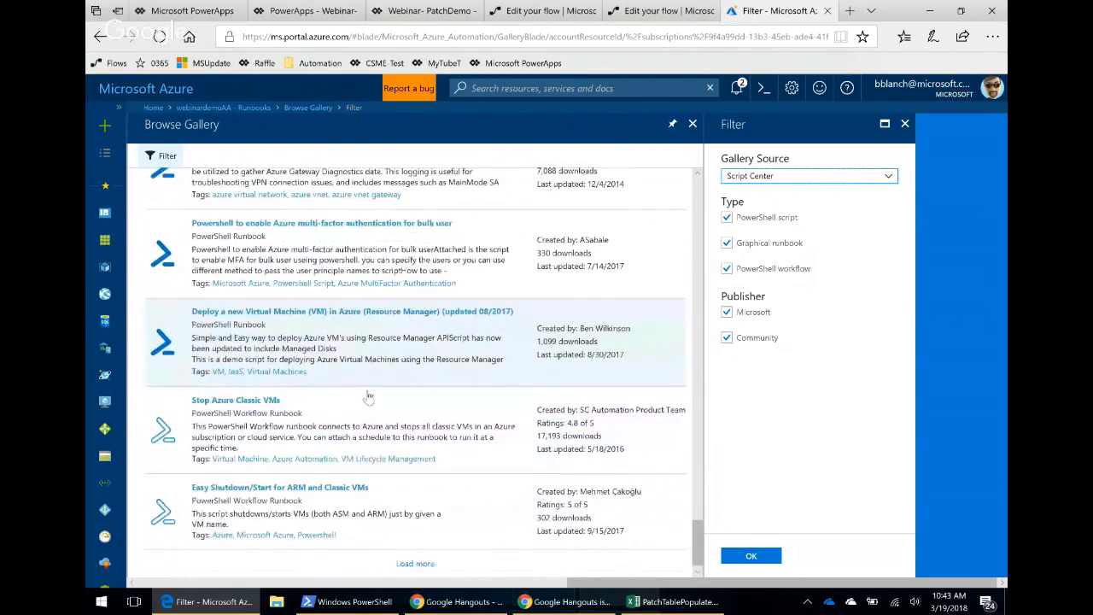
scroll(376, 452, "down", 1)
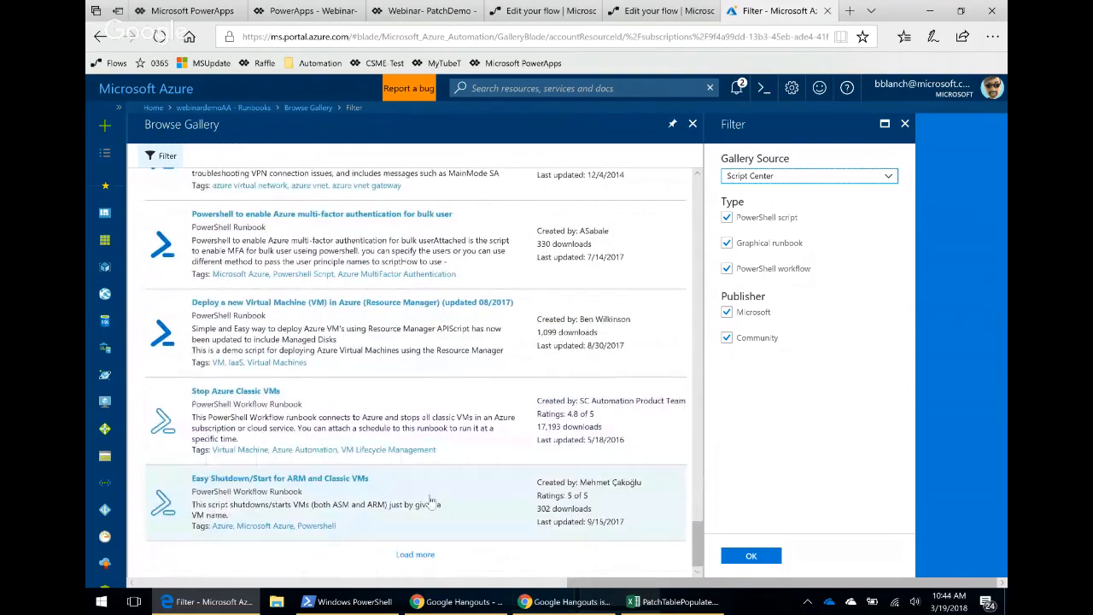
scroll(431, 502, "up", 2)
scroll(409, 389, "up", 5)
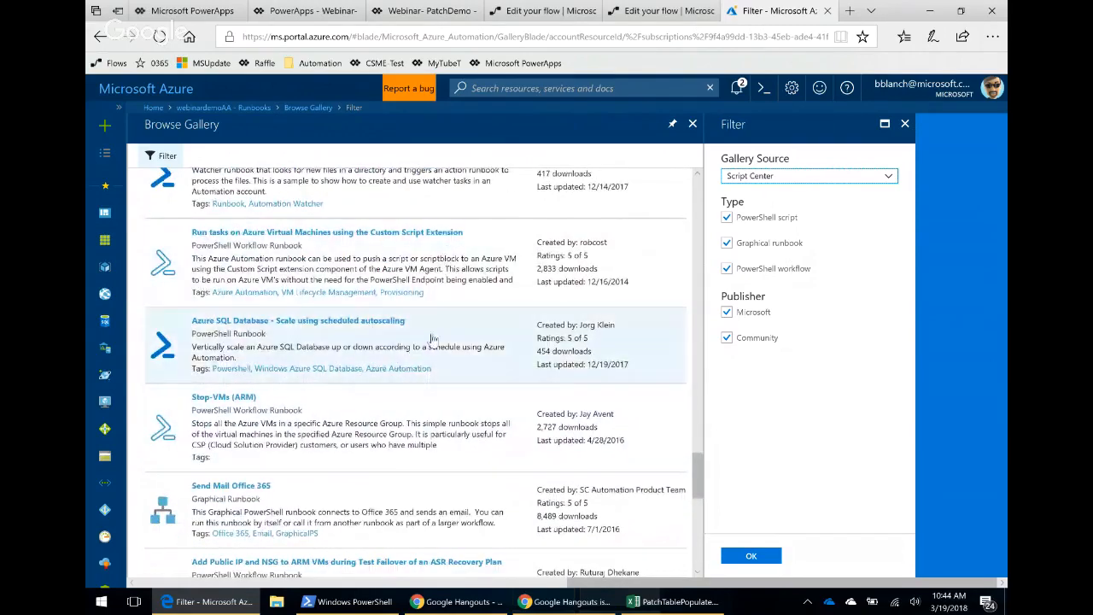
scroll(431, 342, "up", 2)
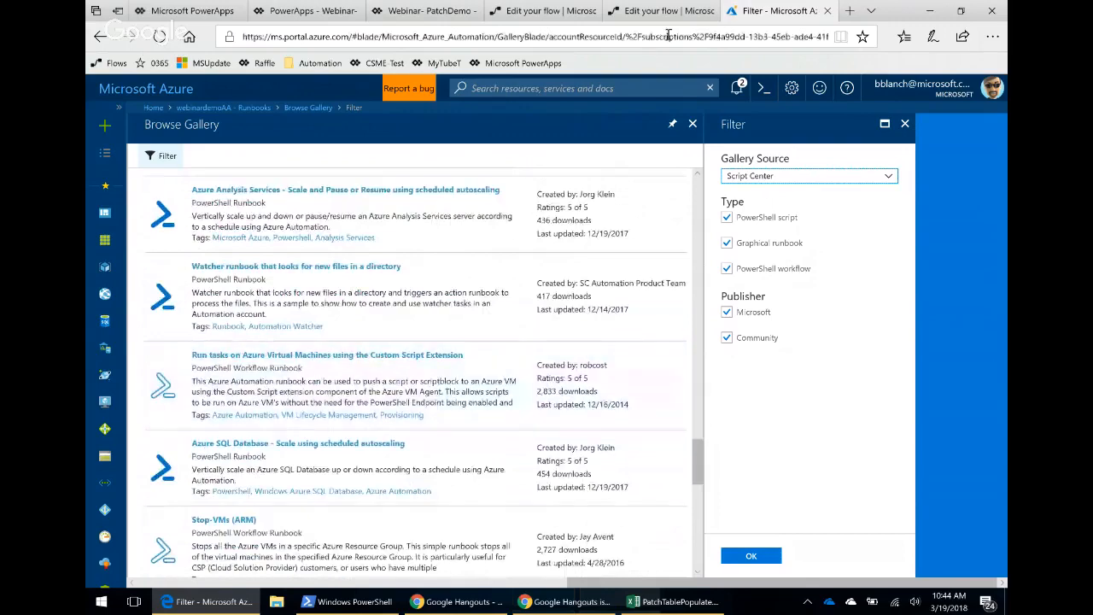
scroll(453, 325, "up", 4)
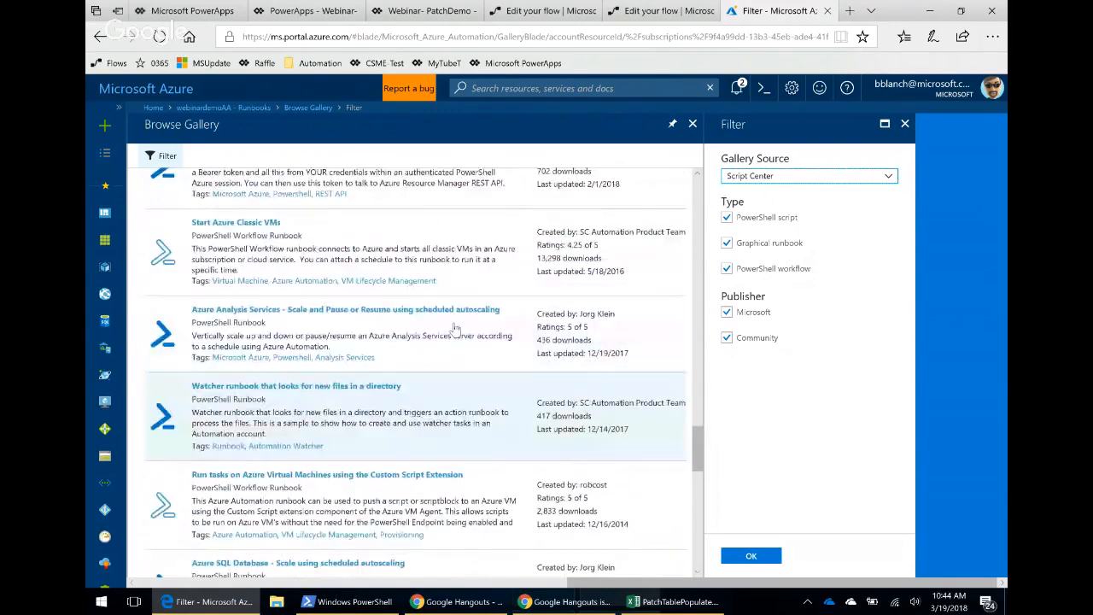
scroll(455, 333, "up", 4)
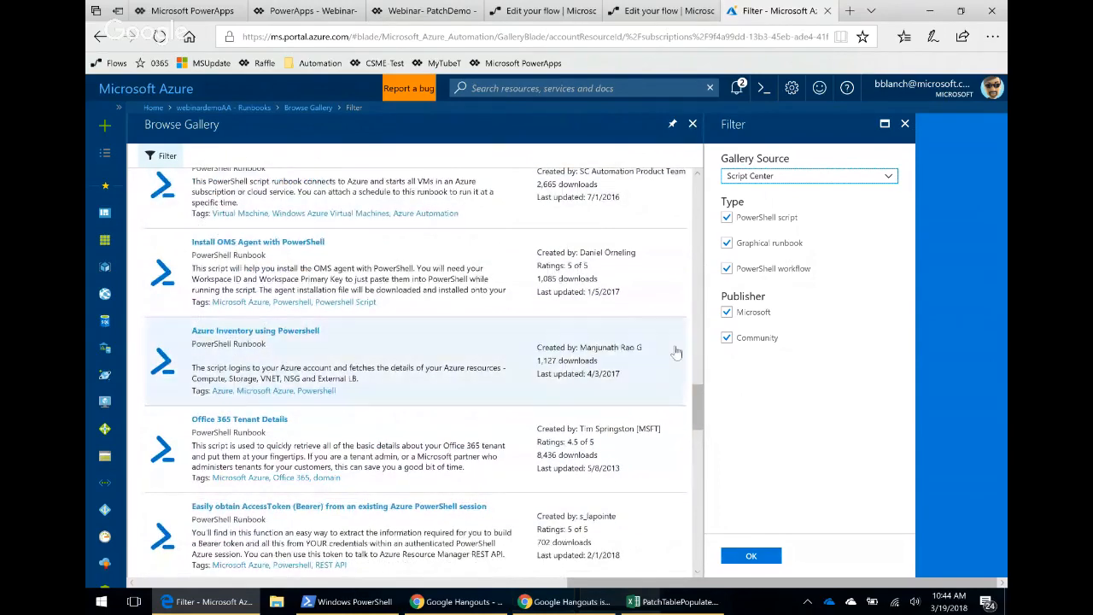
Glance at the PopulateServersFromOneDrive flow editor tab, then return to the runbook gallery and scroll further.
left_click(659, 11)
left_click(556, 14)
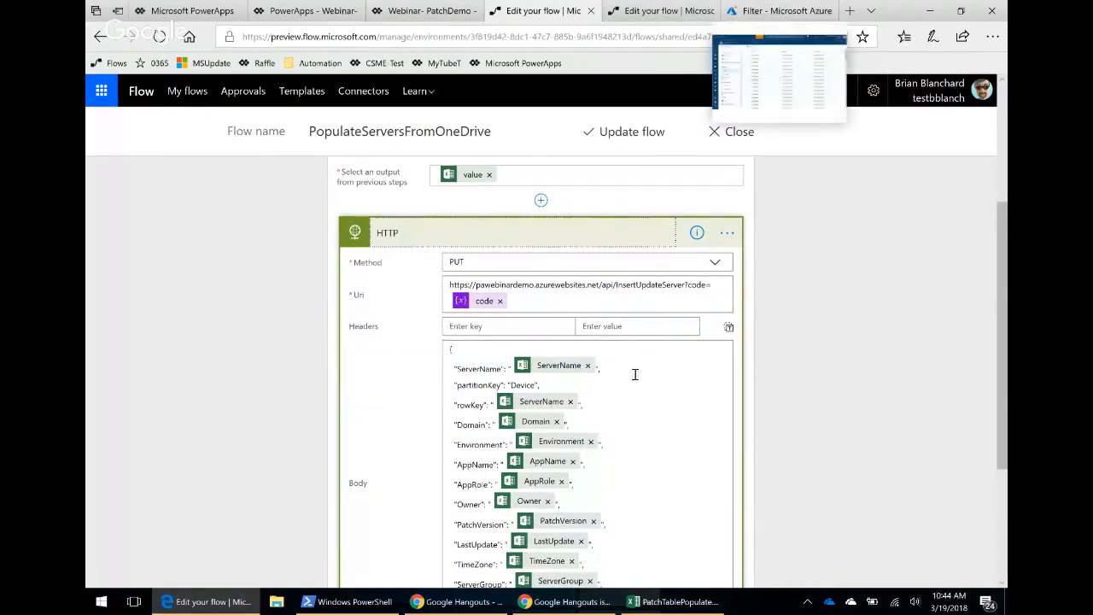
mouse_move(767, 12)
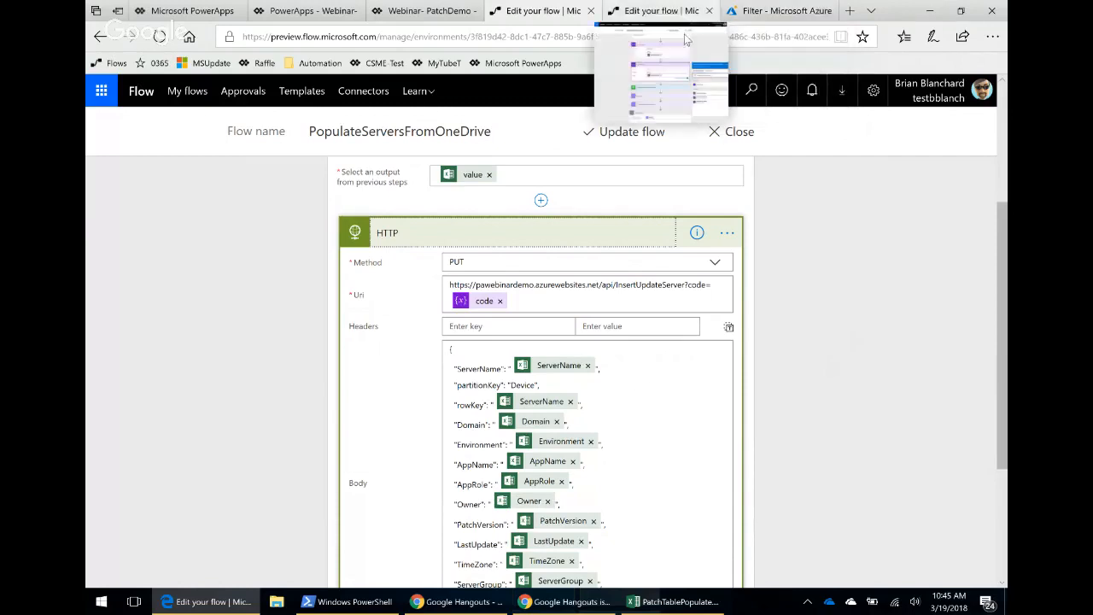
left_click(773, 11)
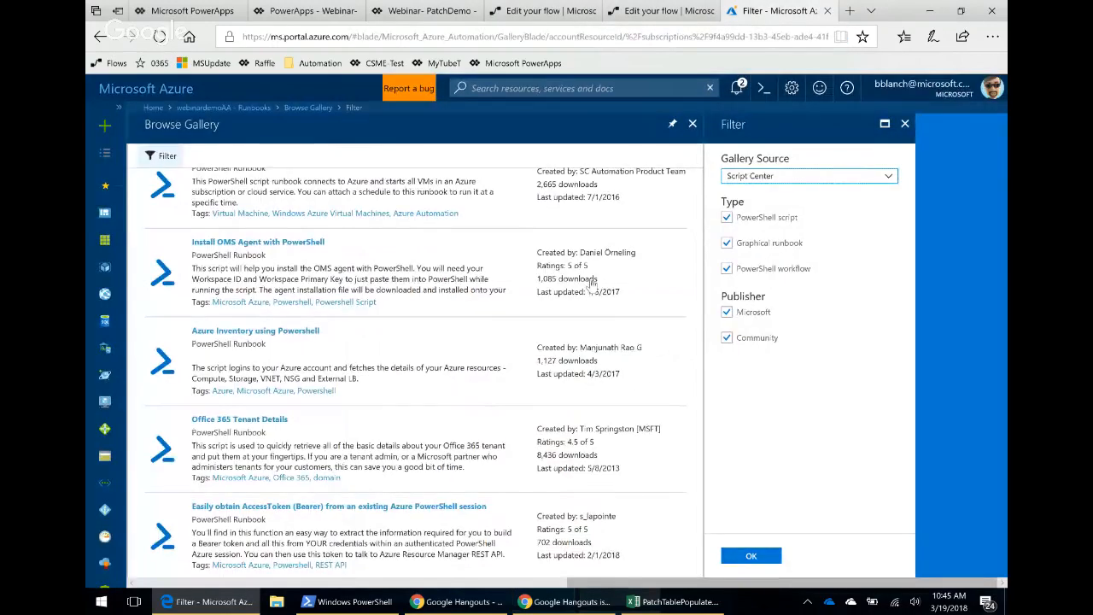
scroll(528, 386, "down", 1)
scroll(528, 384, "down", 2)
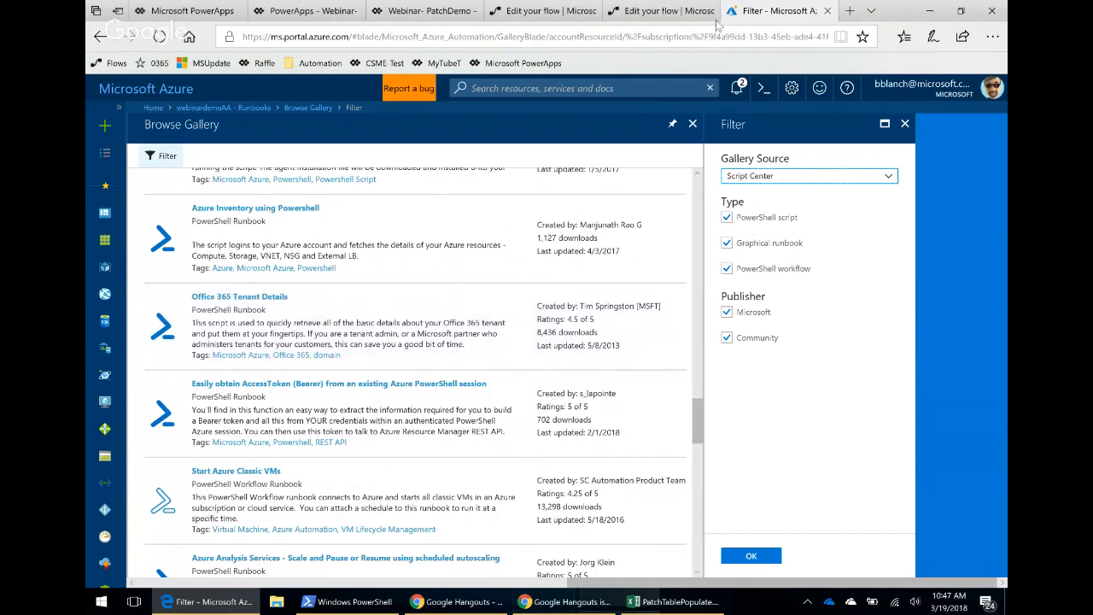
Switch to the Google Hangouts call window.
mouse_move(659, 18)
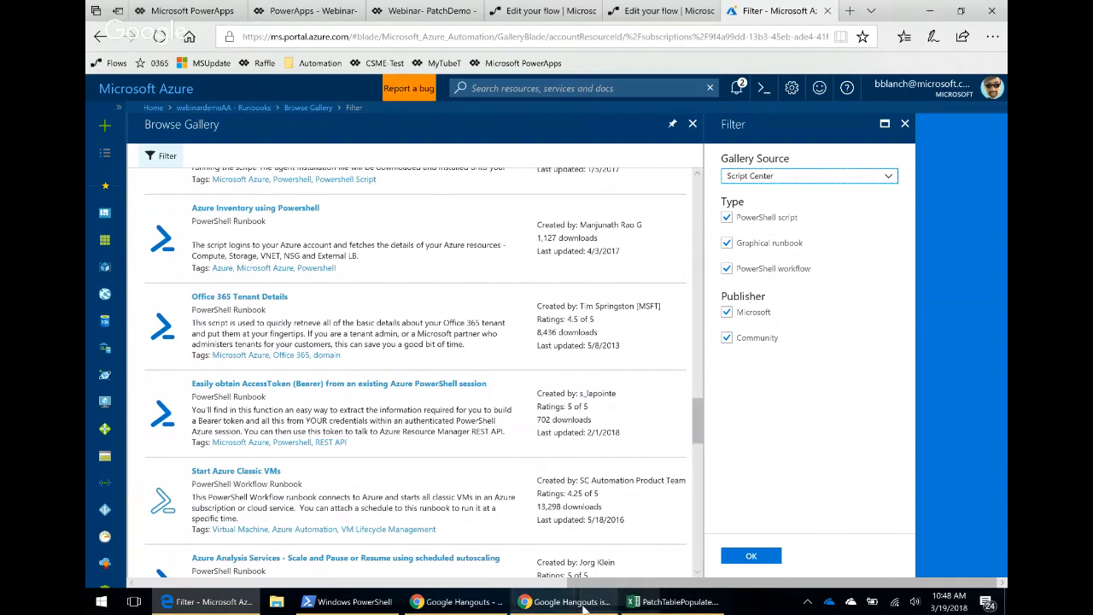
mouse_move(584, 607)
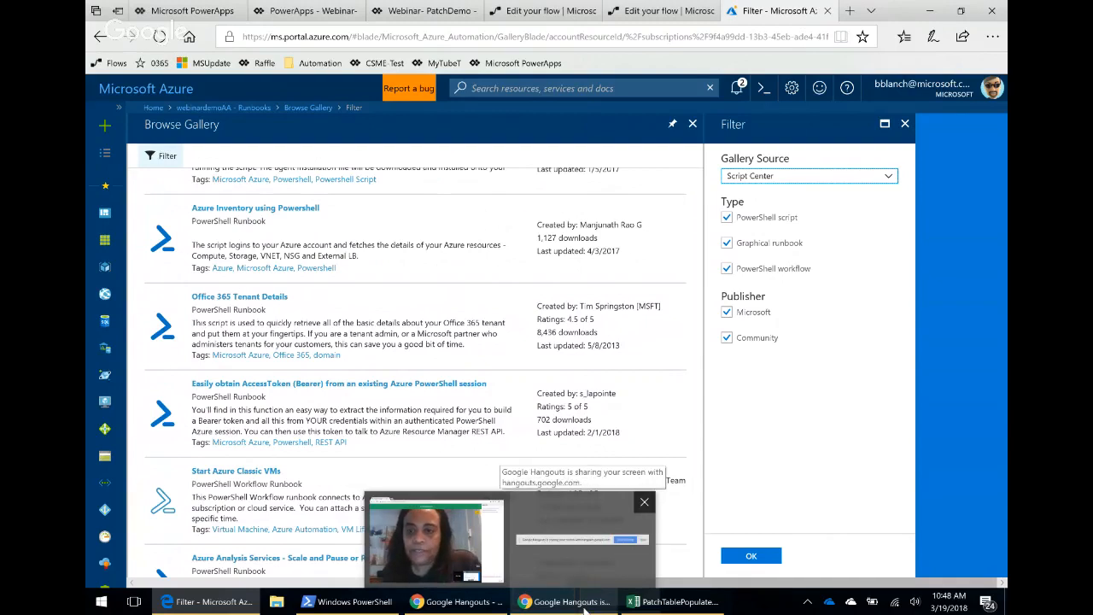
left_click(570, 605)
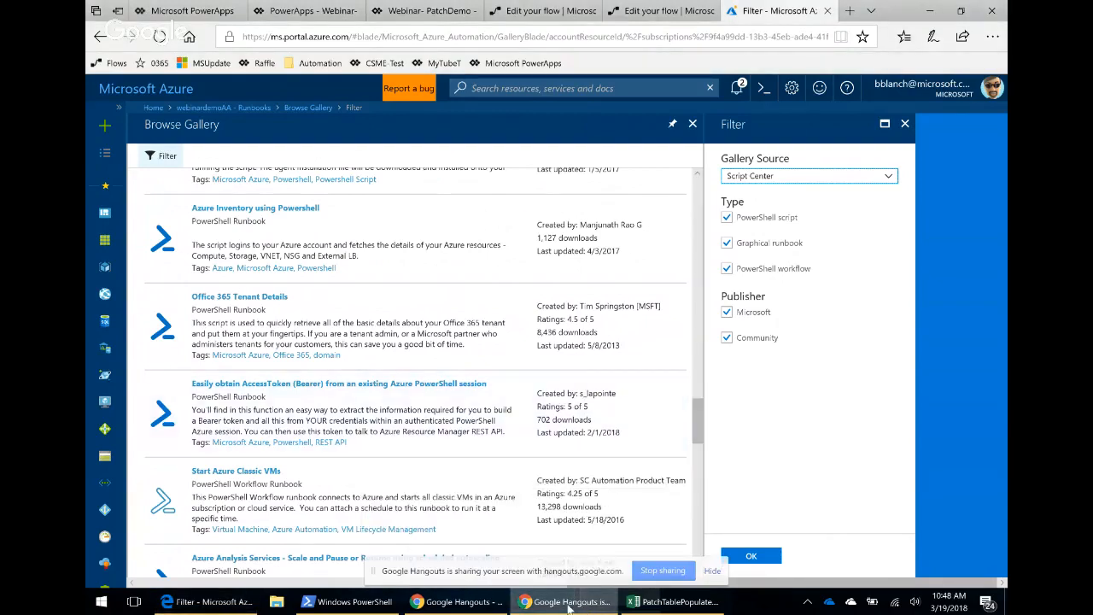
left_click(915, 13)
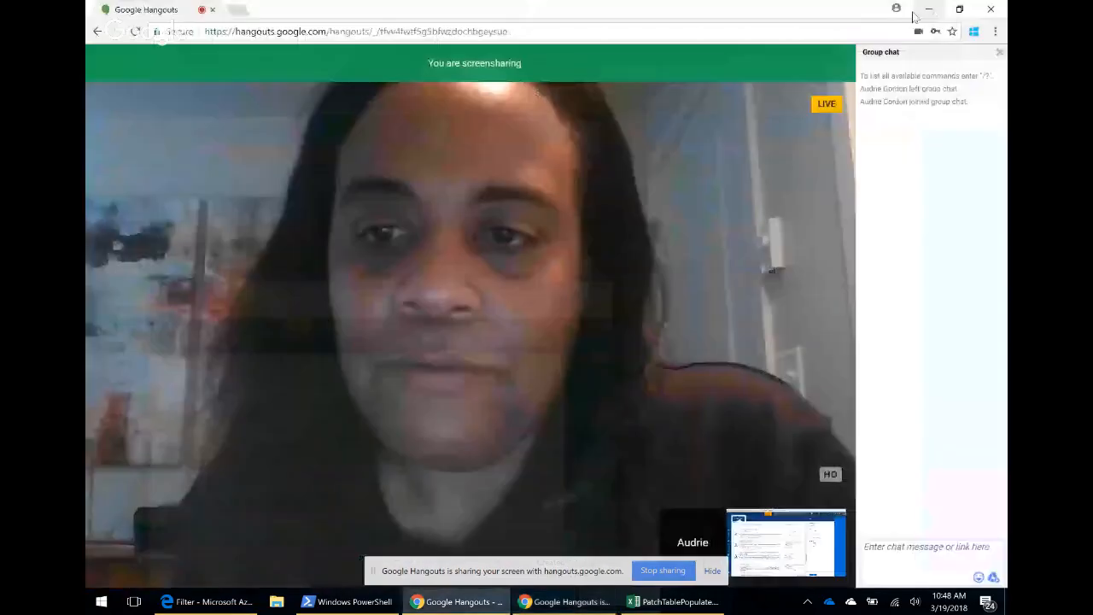